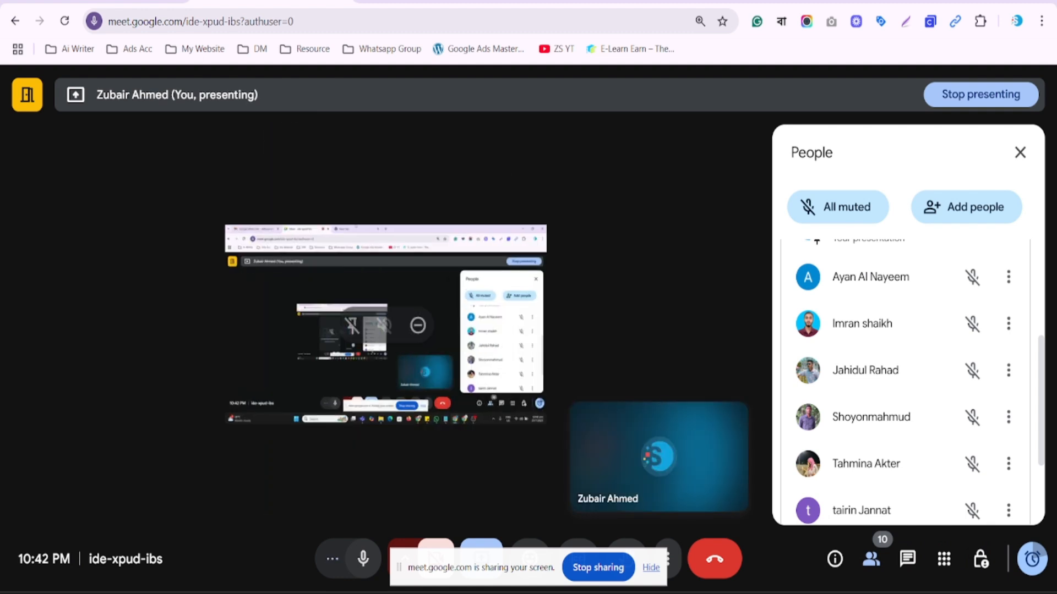
# - Open a new browser tab, dismiss the floating meeting window and bring up the homework sticky note
pyautogui.click(420, 1)
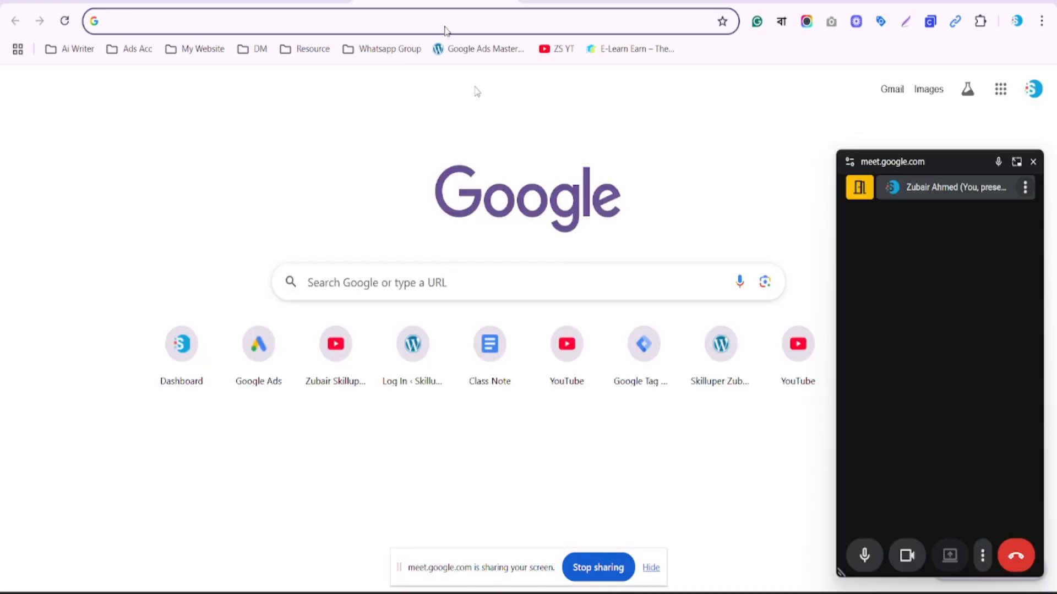
pyautogui.click(1034, 161)
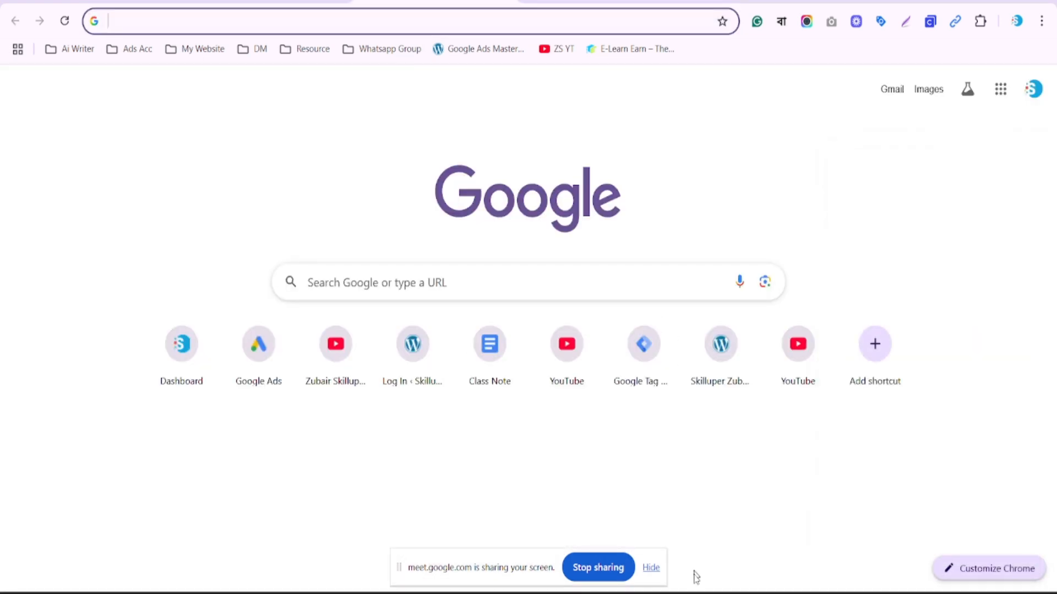
pyautogui.hotkey('alt', 'Tab')
pyautogui.click(663, 593)
pyautogui.click(650, 593)
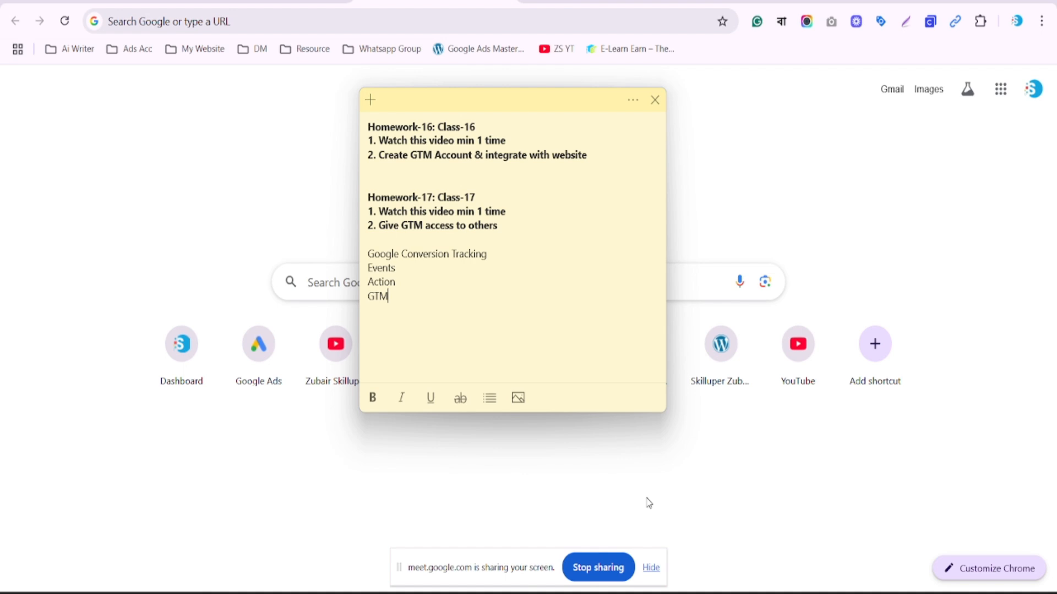
# - Open the bookmarked "Class Note - Batch-19" document in a new browser tab
pyautogui.click(531, 2)
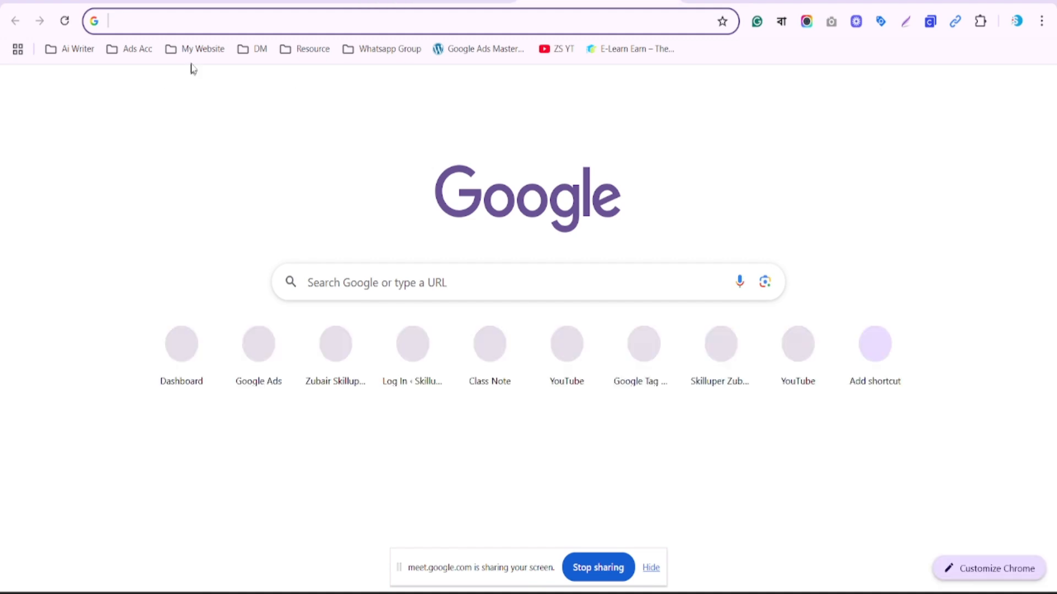
pyautogui.click(203, 50)
pyautogui.moveTo(253, 50)
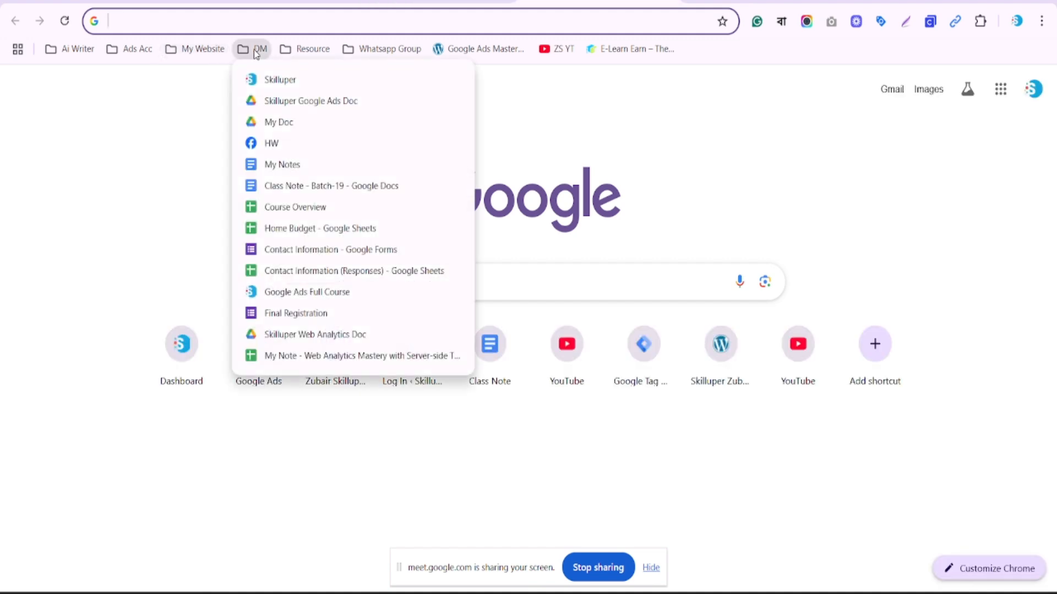
pyautogui.click(277, 190)
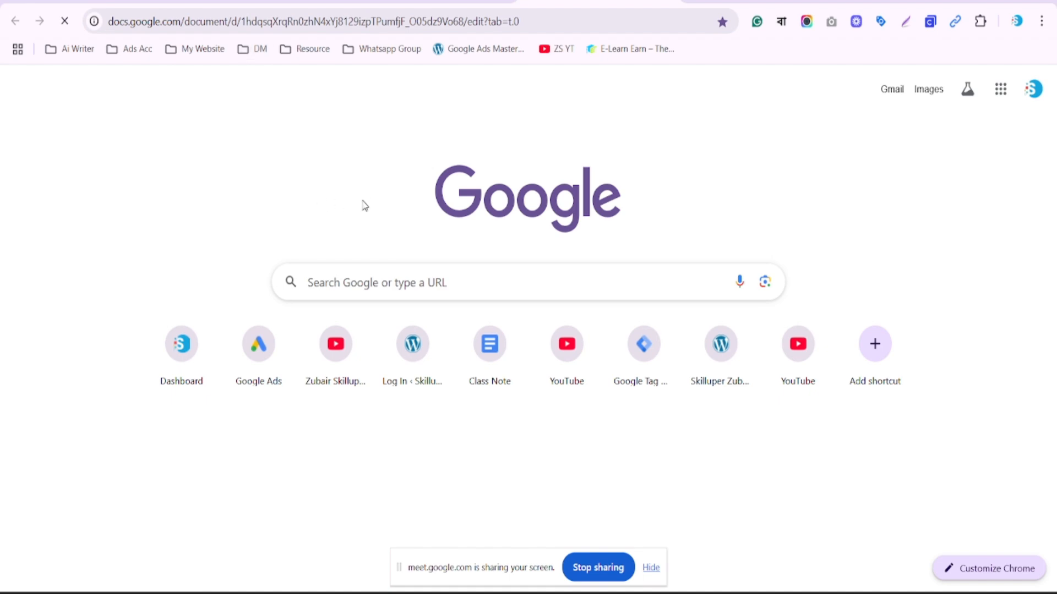
# - Find the "Homework-18: Class-18" section in the class note and copy it from its heading through "View cart"
pyautogui.scroll(-8, 495, 341)
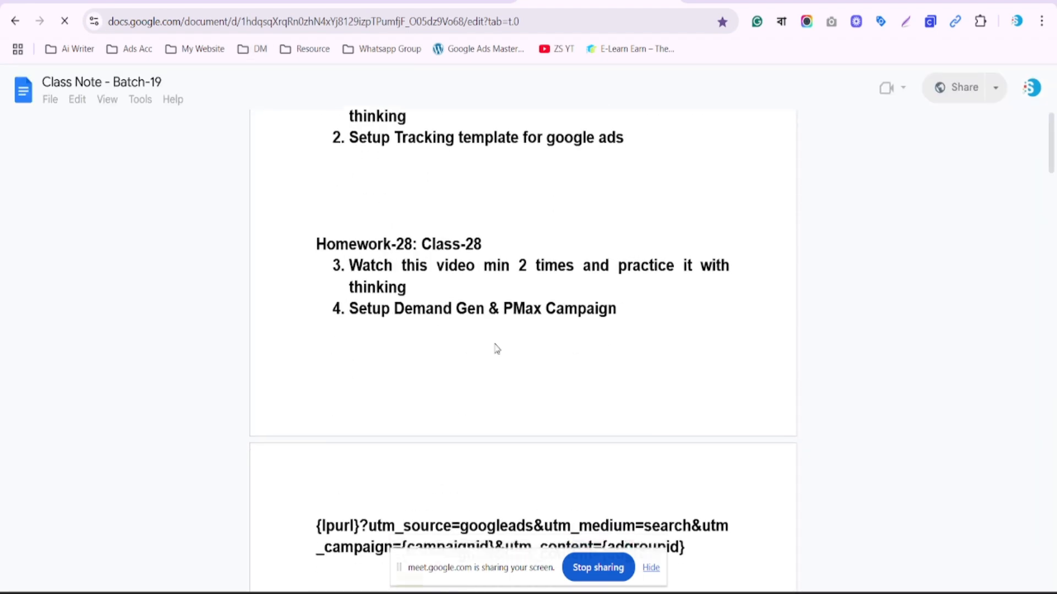
pyautogui.scroll(-20, 497, 348)
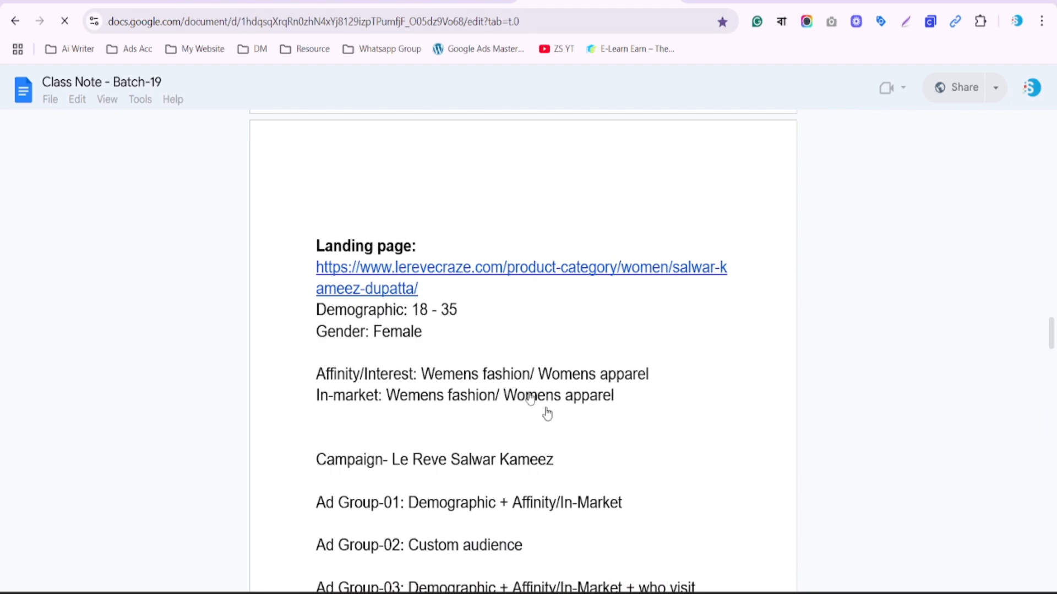
pyautogui.scroll(-20, 495, 385)
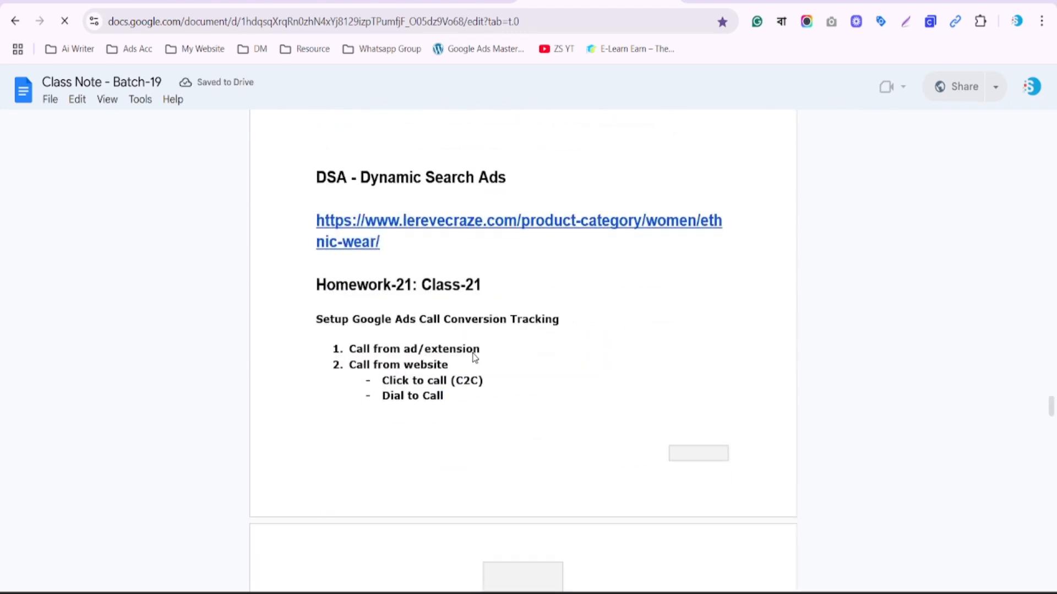
pyautogui.scroll(15, 475, 356)
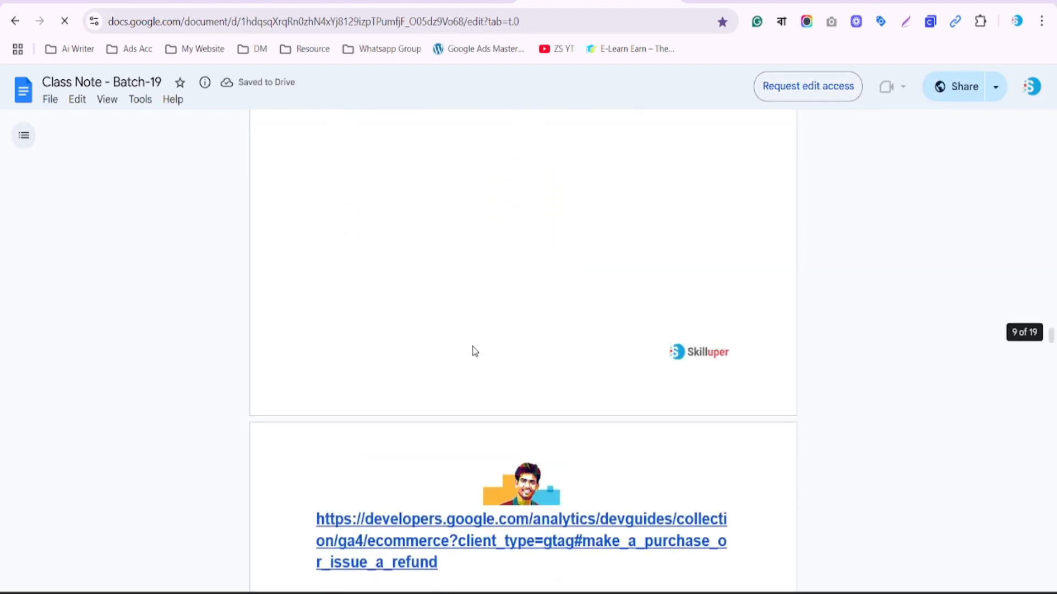
pyautogui.scroll(-8, 475, 351)
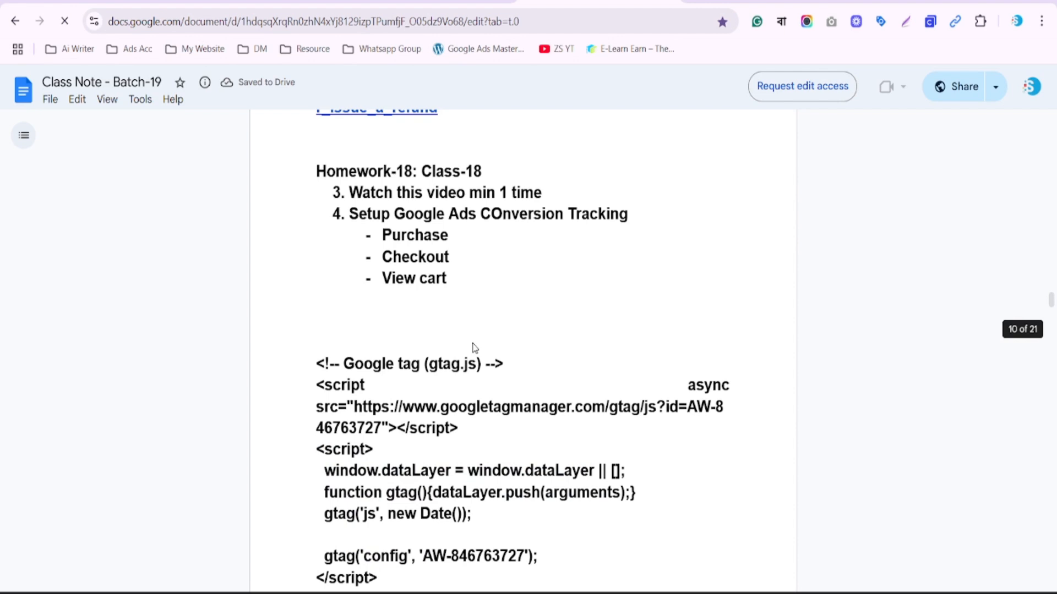
pyautogui.click(317, 174)
pyautogui.keyDown('shift'); pyautogui.click(469, 279); pyautogui.keyUp('shift')
pyautogui.hotkey('ctrl', 'c')
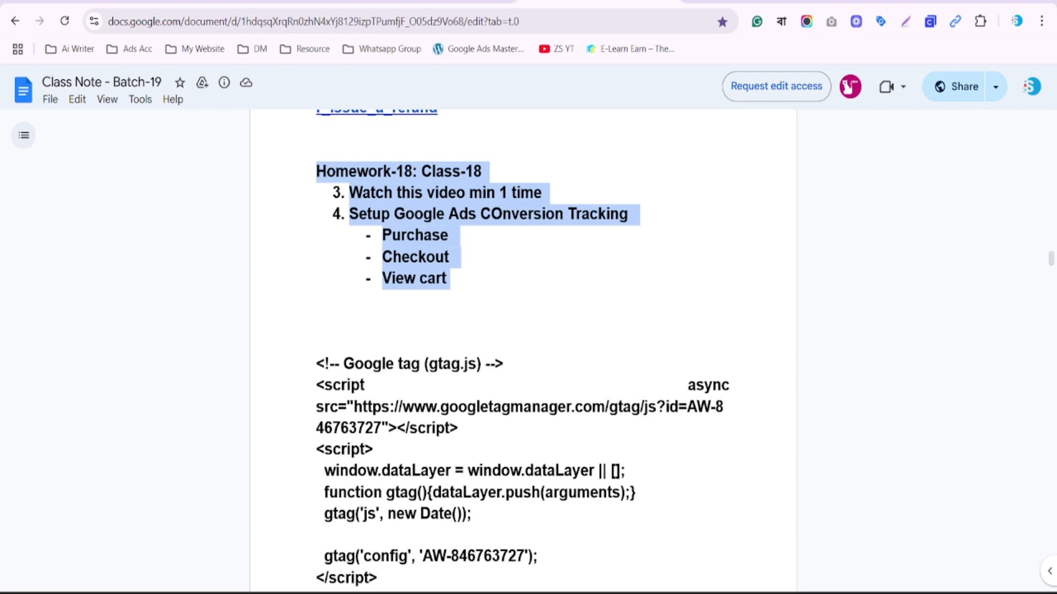
# - Paste the copied Homework-18 section beneath Homework-17 in the sticky note, separated by blank lines, and make it bold
pyautogui.click(667, 593)
pyautogui.click(520, 227)
pyautogui.press('Return')
pyautogui.press('Return')
pyautogui.press('Return')
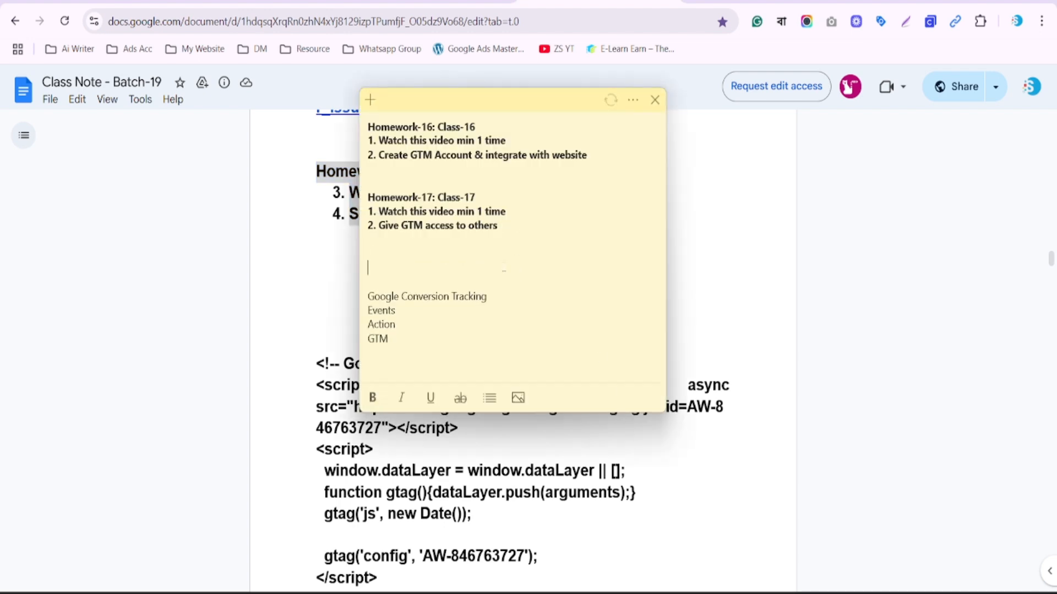
pyautogui.hotkey('ctrl', 'v')
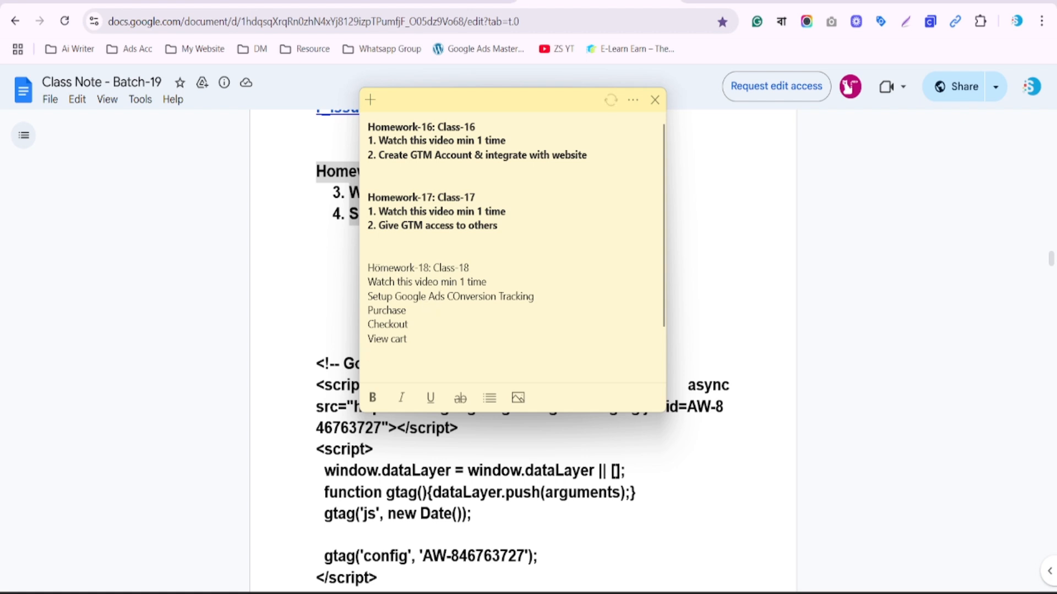
pyautogui.keyDown('shift'); pyautogui.click(368, 268); pyautogui.keyUp('shift')
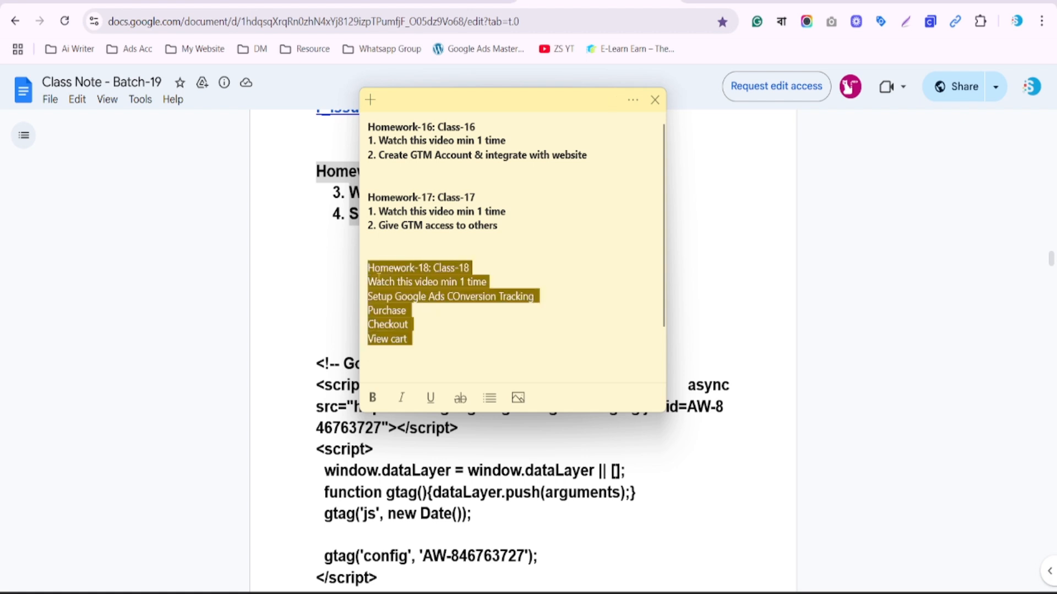
pyautogui.click(372, 397)
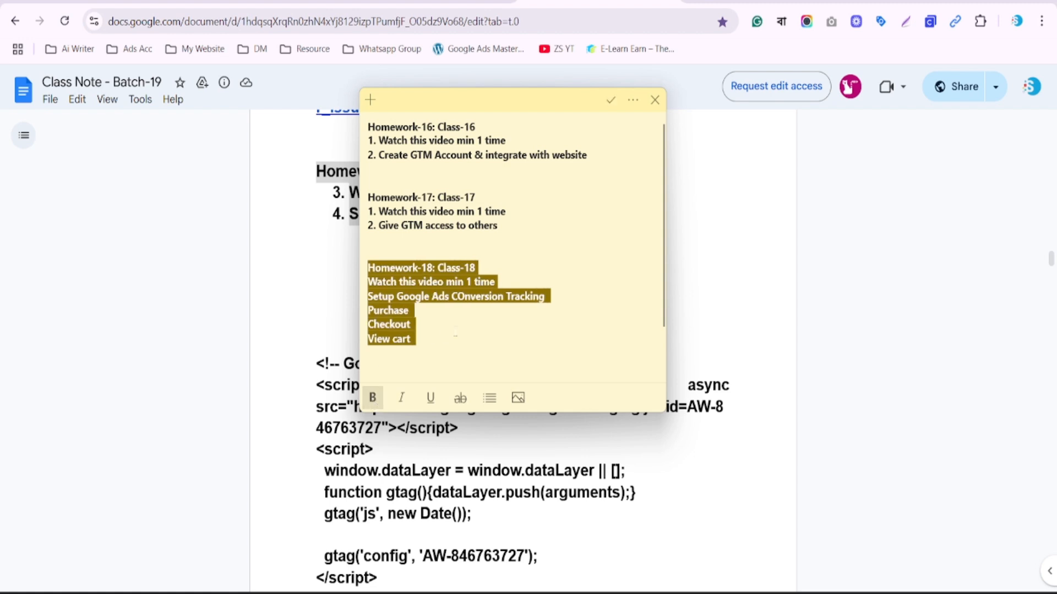
# - Remove the bold formatting from the end of Homework-17's first item through "View cart"
pyautogui.keyDown('shift'); pyautogui.click(465, 282); pyautogui.keyUp('shift')
pyautogui.keyDown('shift'); pyautogui.click(493, 213); pyautogui.keyUp('shift')
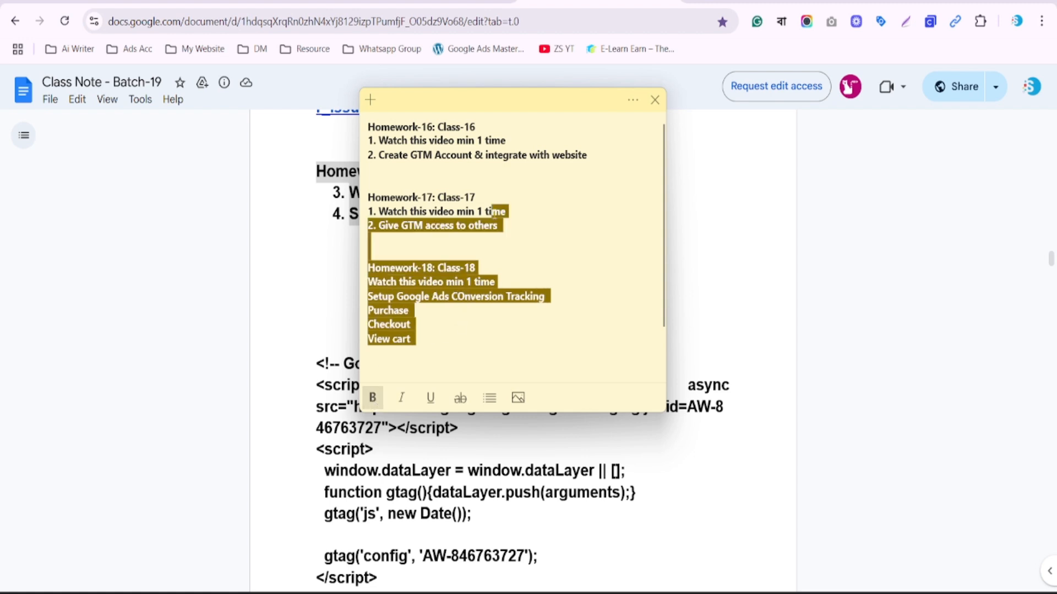
pyautogui.hotkey('ctrl', 'b')
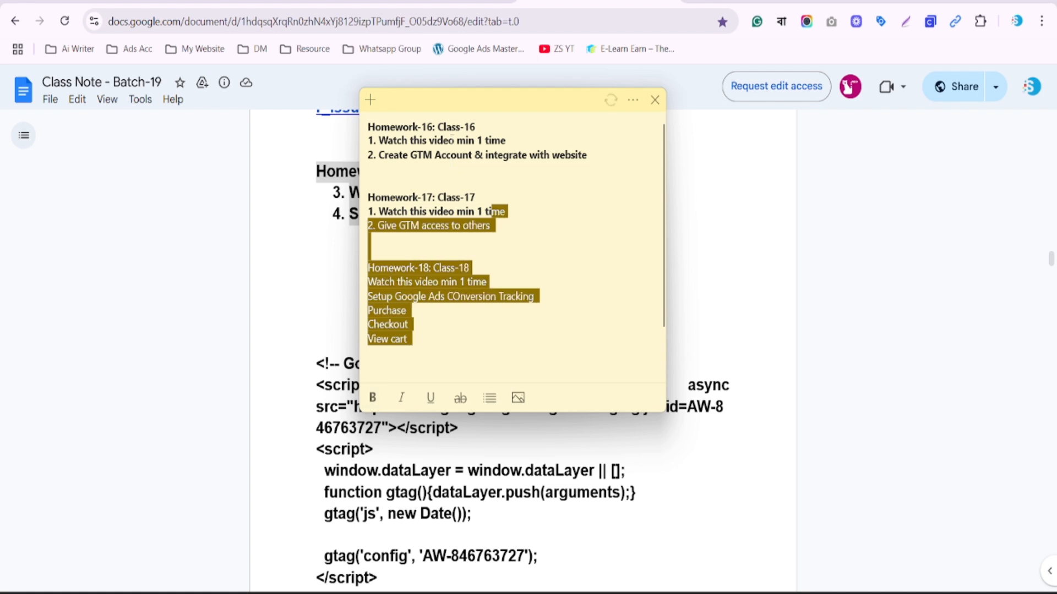
pyautogui.click(449, 142)
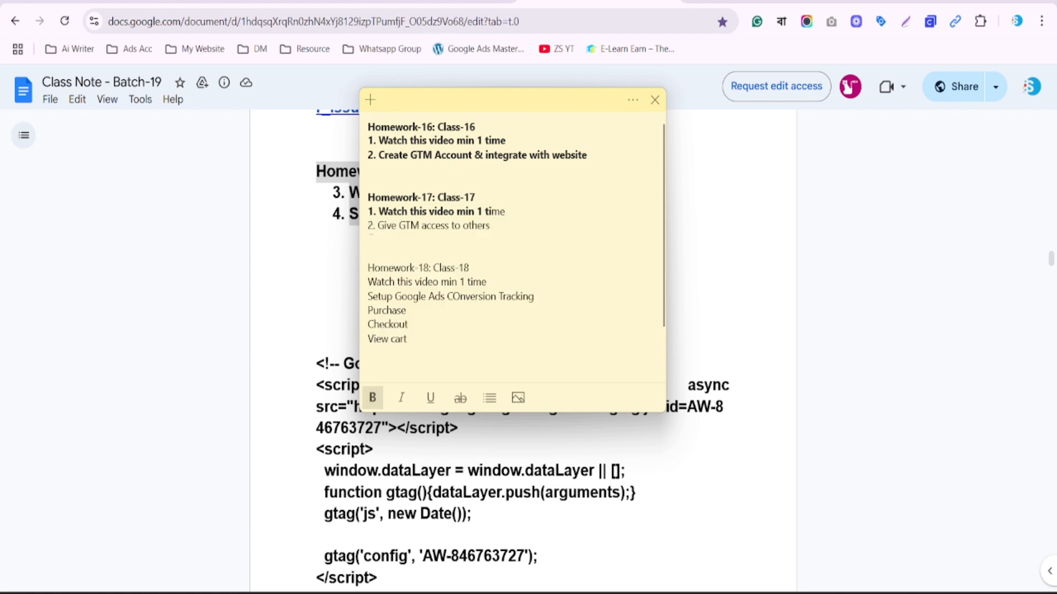
# - Make the sticky note text bold from "2. Give GTM access to others" through "View cart"
pyautogui.click(368, 225)
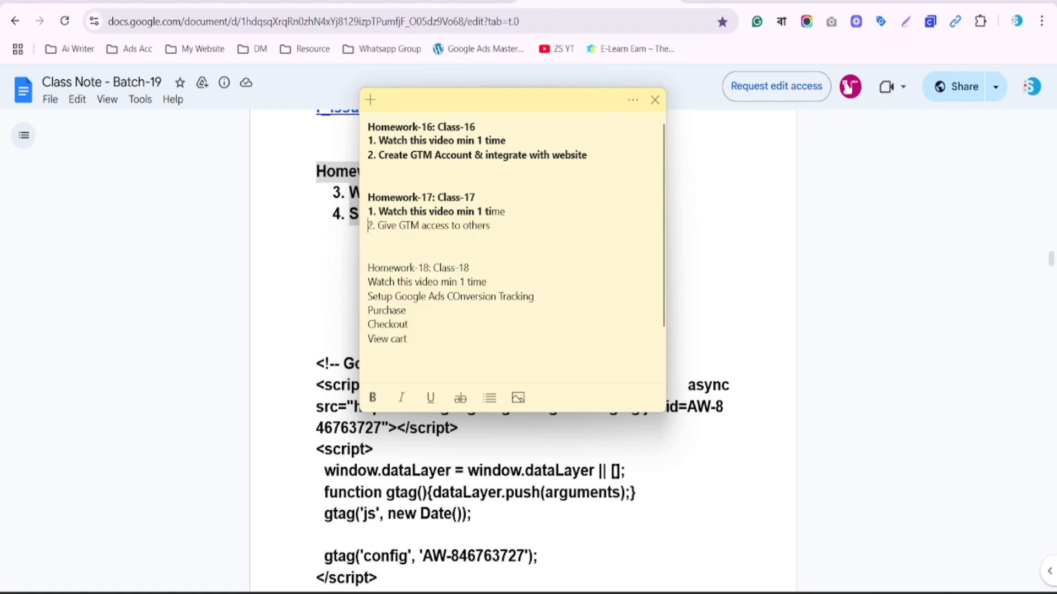
pyautogui.keyDown('shift'); pyautogui.click(413, 340); pyautogui.keyUp('shift')
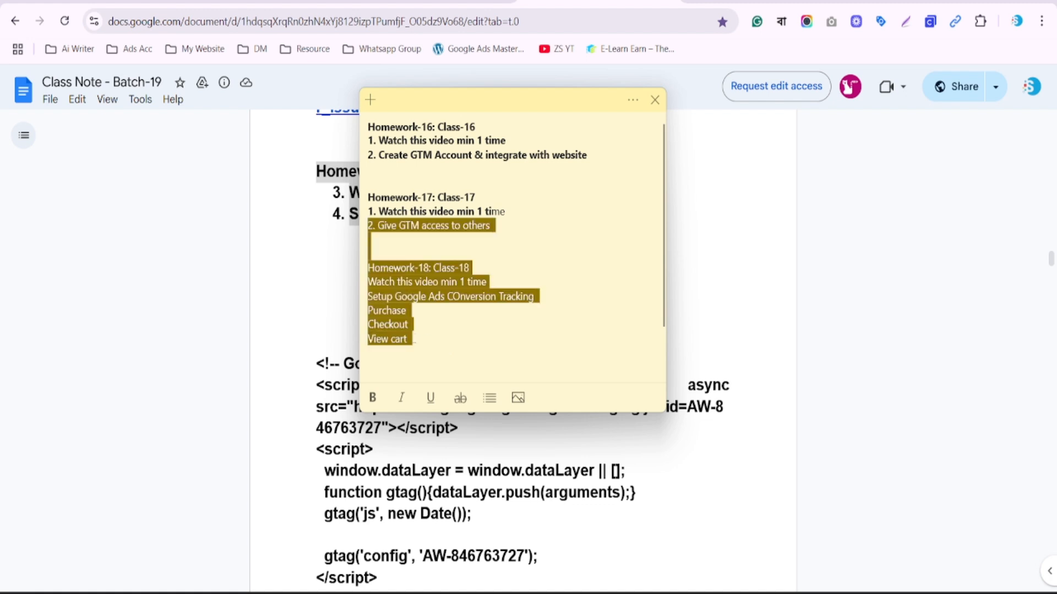
pyautogui.click(373, 398)
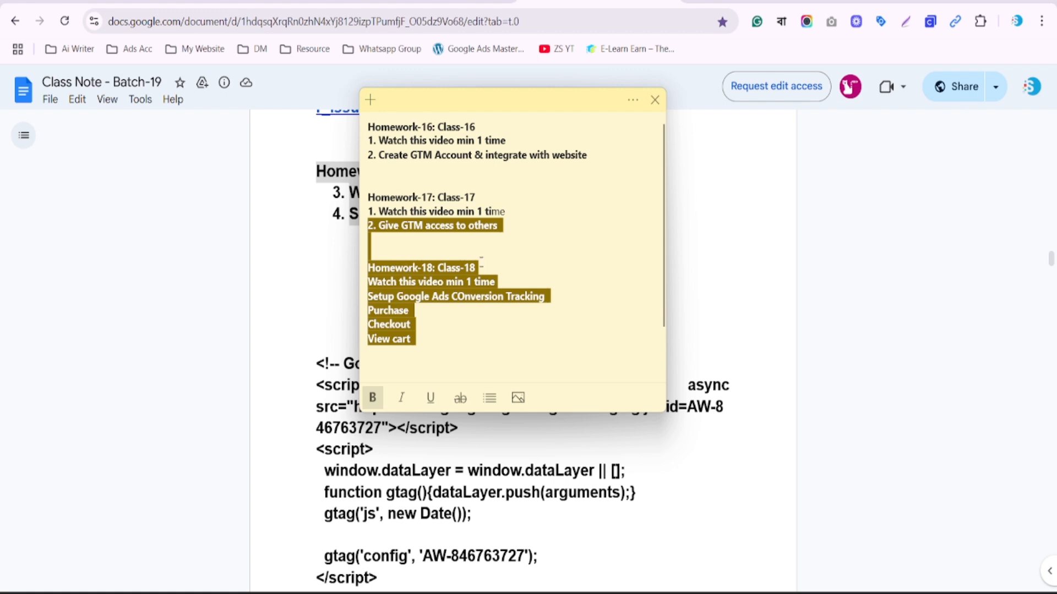
pyautogui.moveTo(482, 229); pyautogui.dragTo(472, 268)
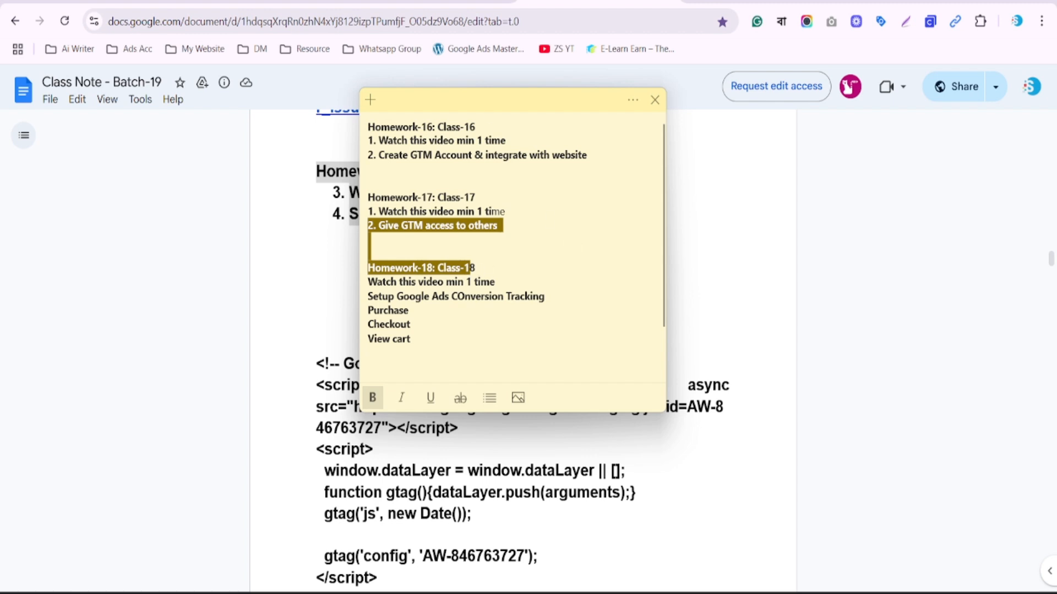
pyautogui.click(435, 1)
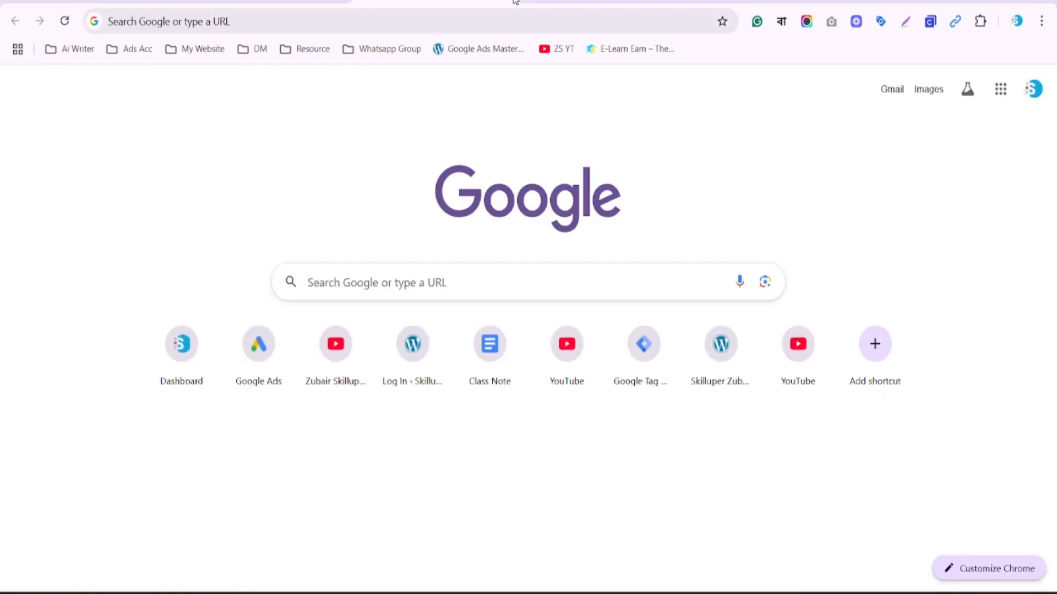
pyautogui.click(550, 3)
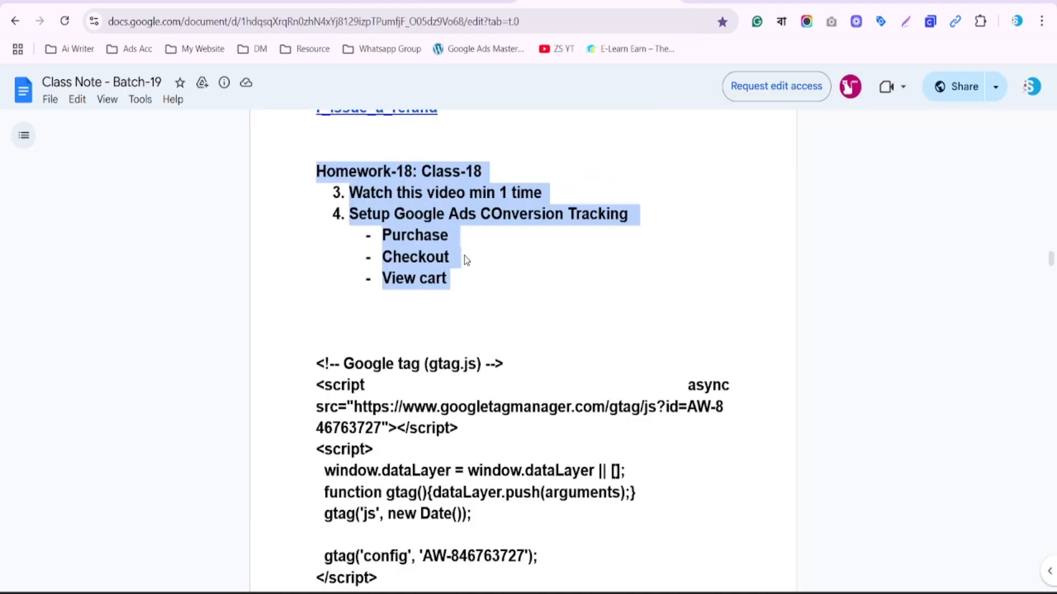
pyautogui.click(633, 592)
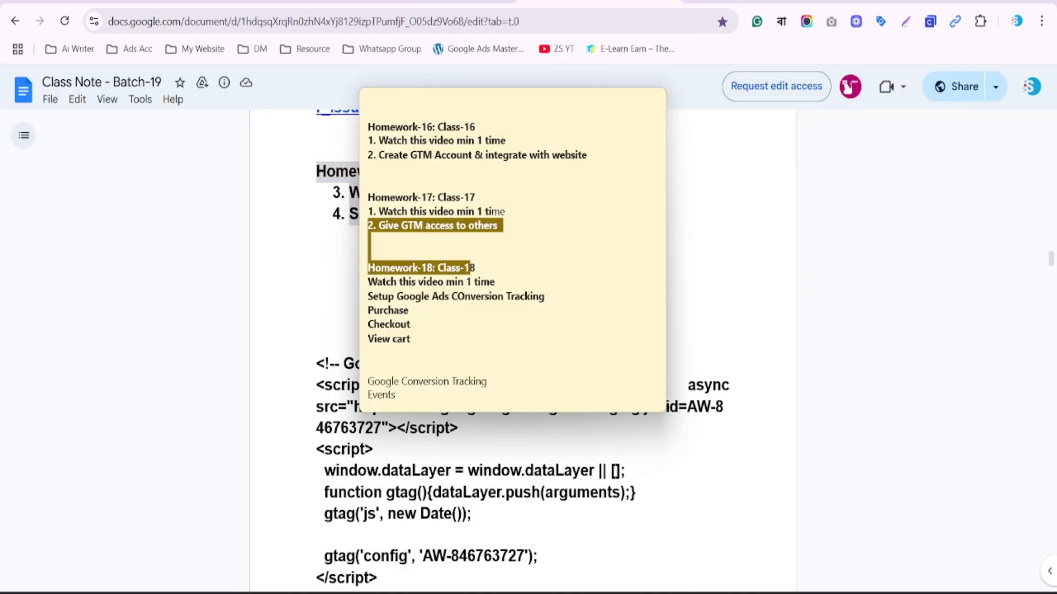
pyautogui.moveTo(471, 268); pyautogui.dragTo(432, 222)
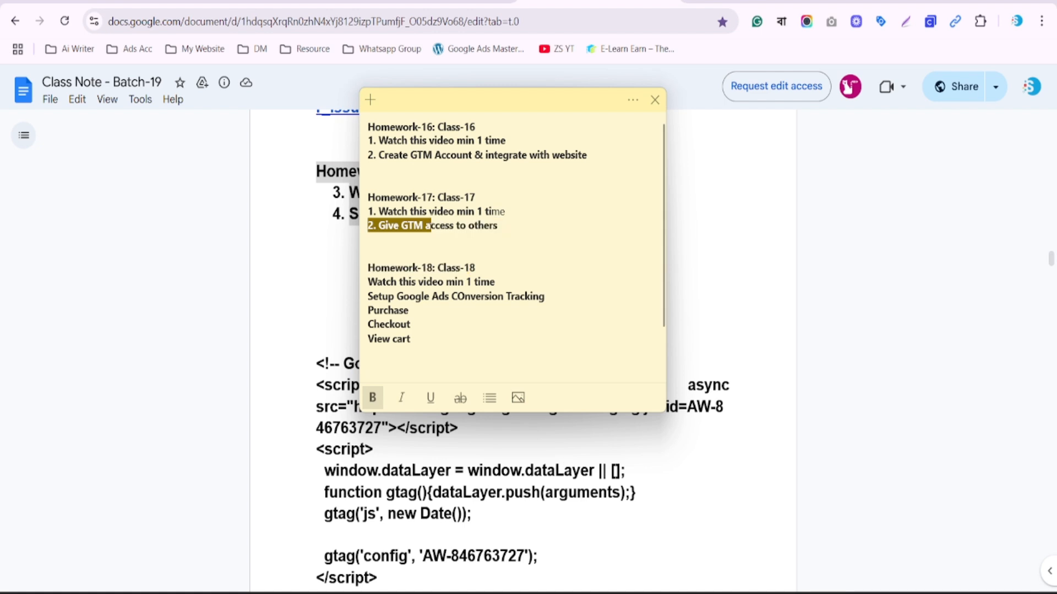
pyautogui.press('Left')
pyautogui.press('Down')
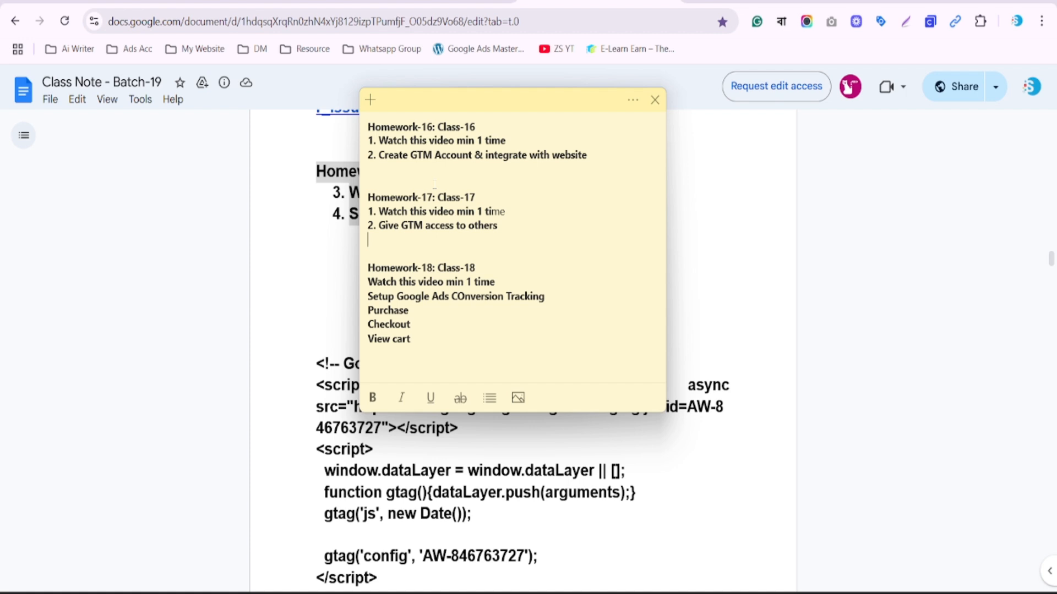
# - Return to the Google Meet call and review the contributors and their microphone status in the participant list
pyautogui.click(250, 1)
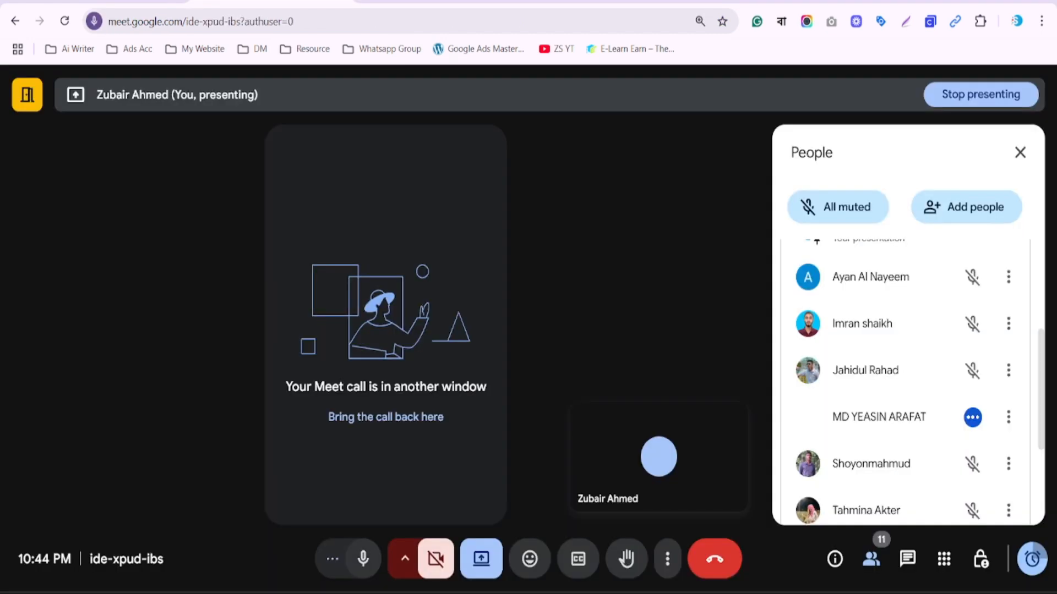
pyautogui.scroll(-3, 925, 347)
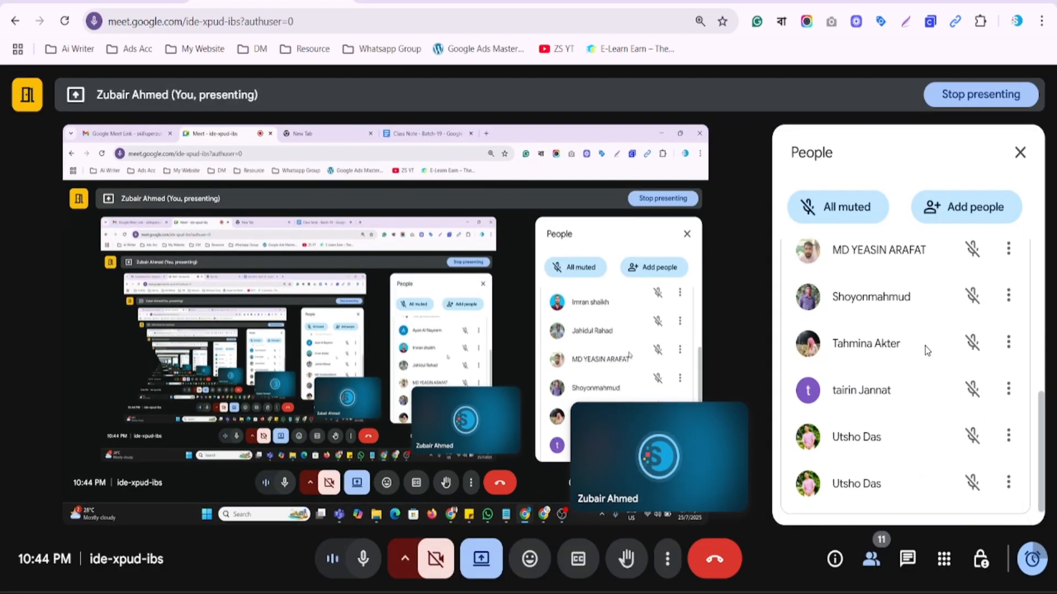
pyautogui.scroll(5, 930, 396)
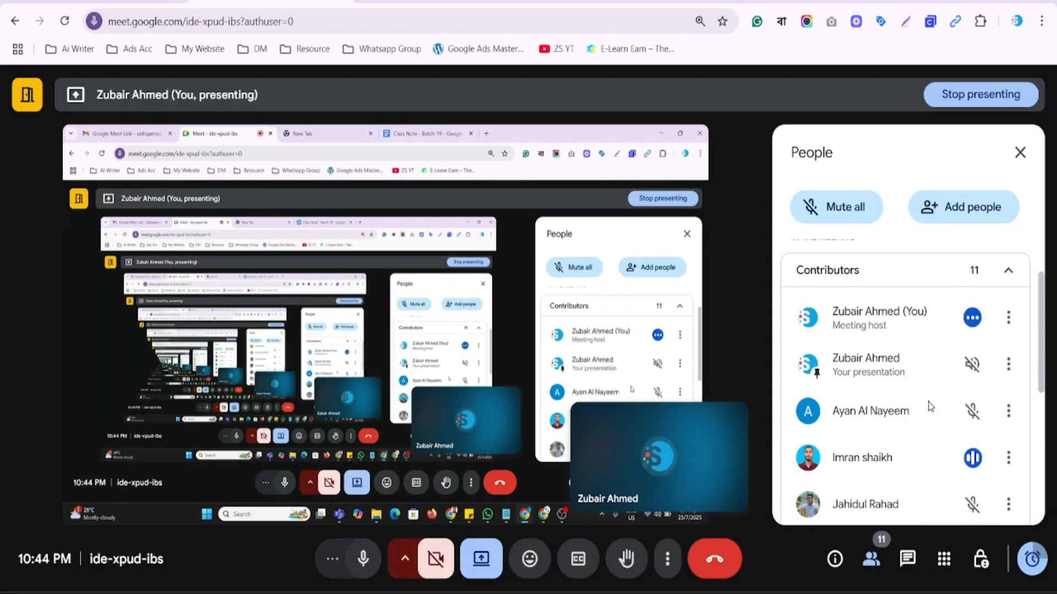
pyautogui.scroll(-1, 930, 406)
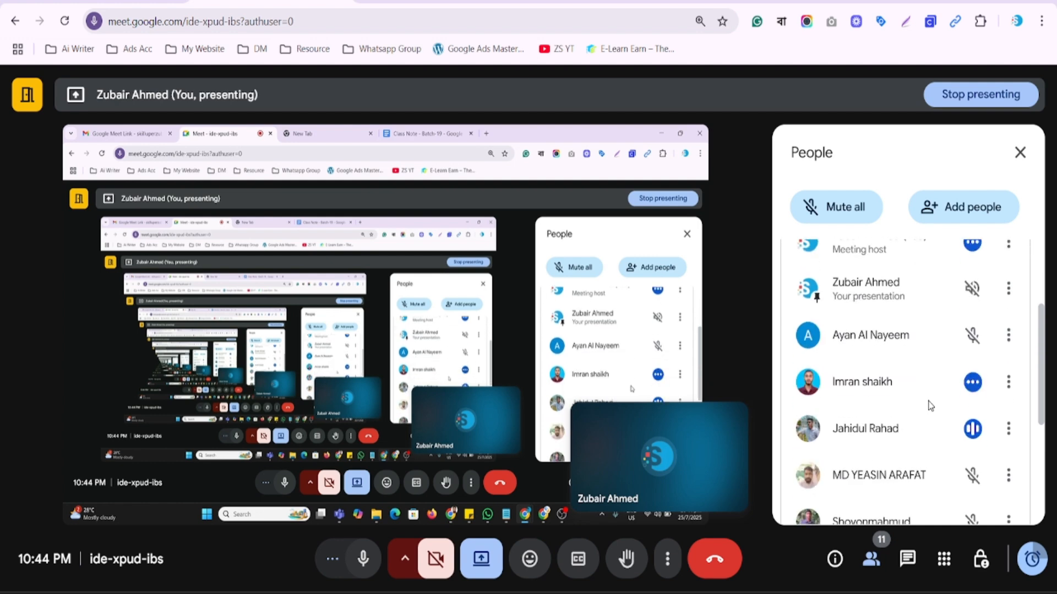
pyautogui.scroll(-2, 930, 406)
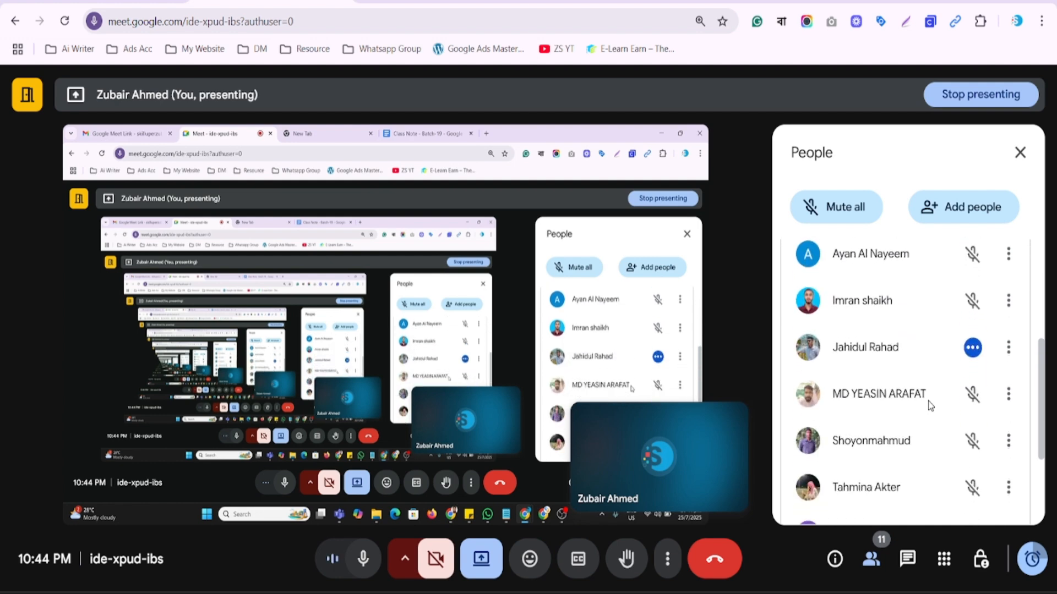
pyautogui.scroll(-2, 930, 406)
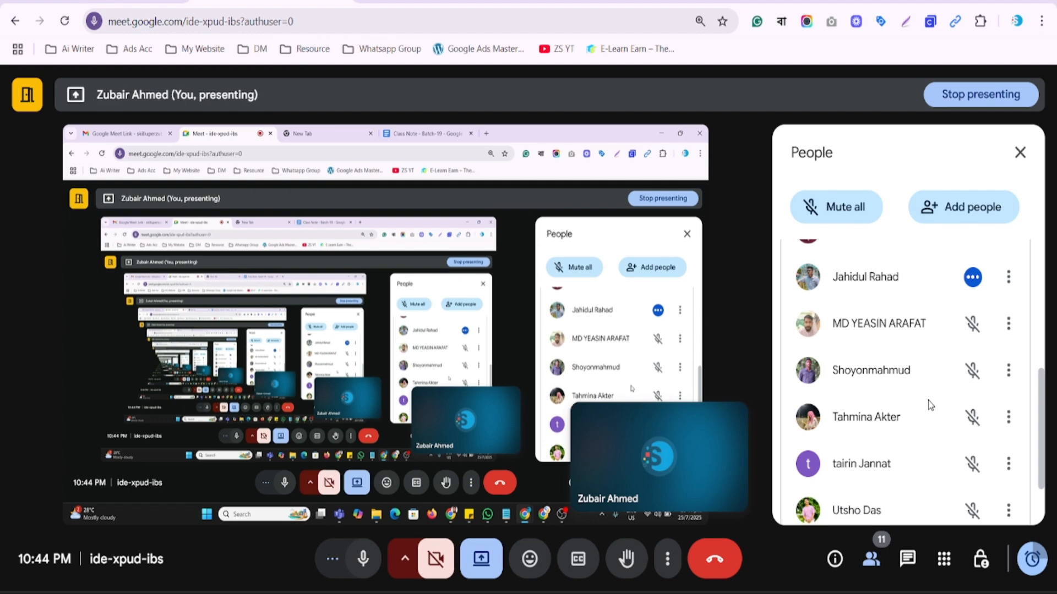
pyautogui.scroll(-2, 930, 406)
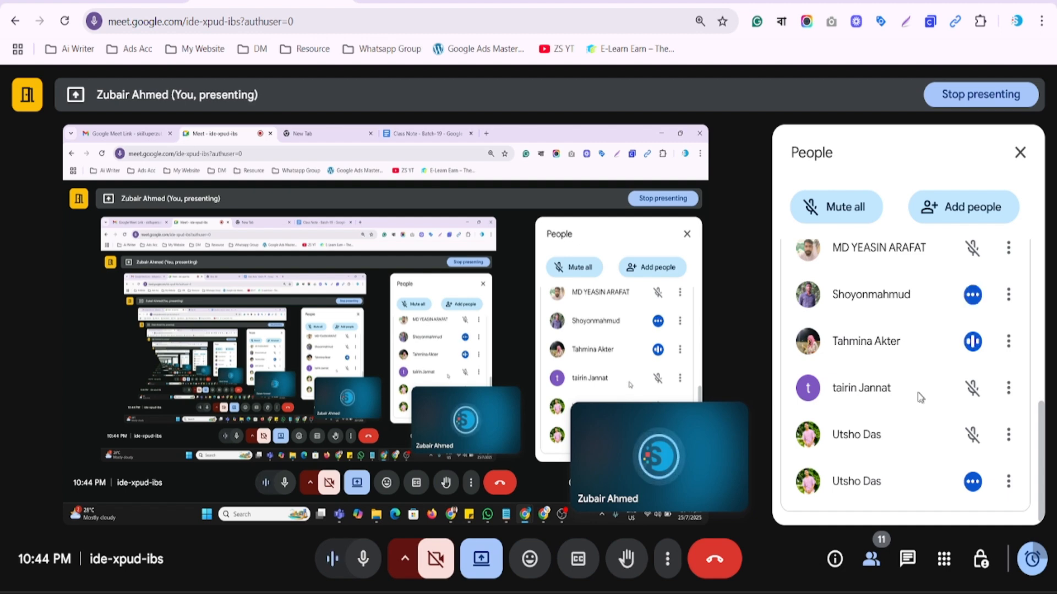
# - Check the remaining call participants, return to the Class Note - Batch-19 document and close the floating Meet window
pyautogui.scroll(5, 892, 448)
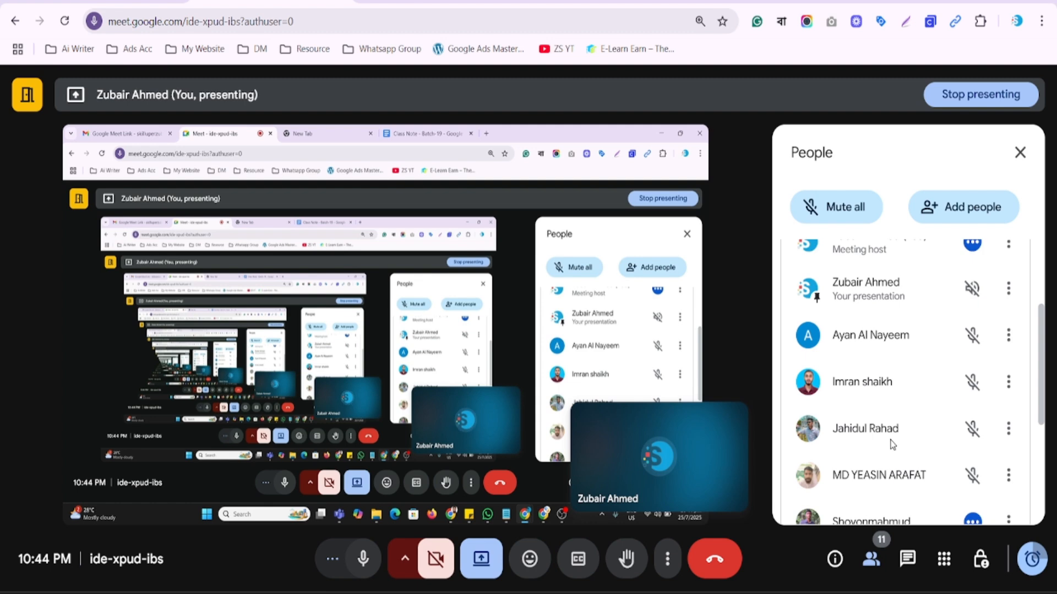
pyautogui.scroll(-5, 892, 444)
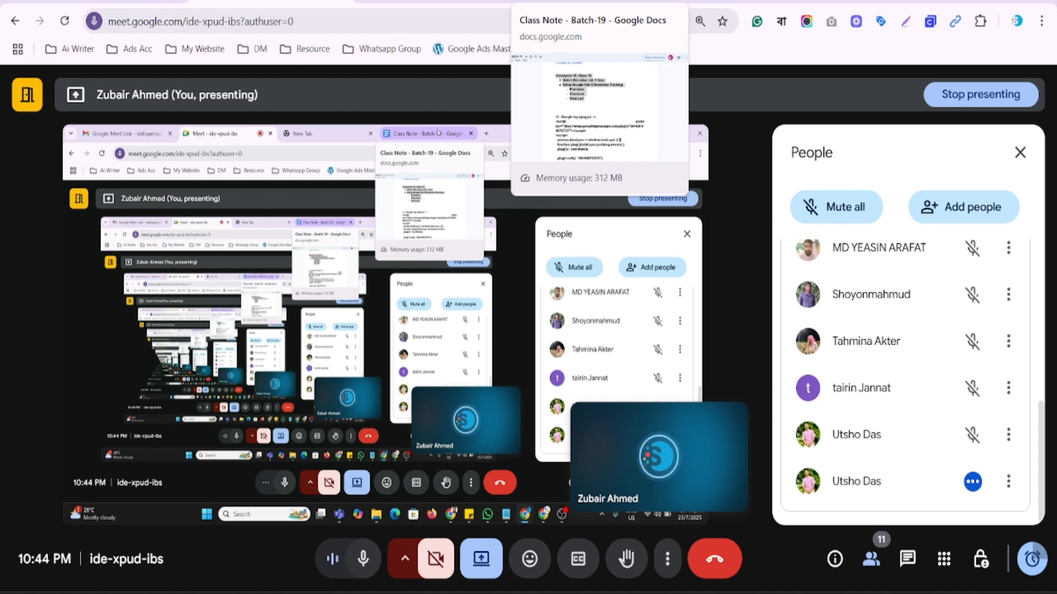
pyautogui.click(613, 1)
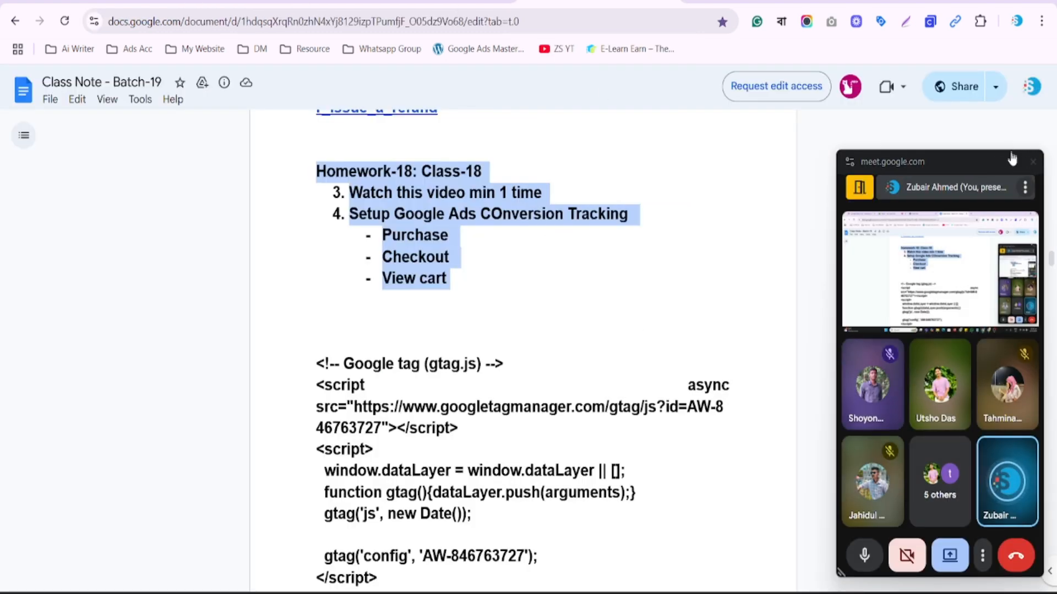
pyautogui.click(1033, 164)
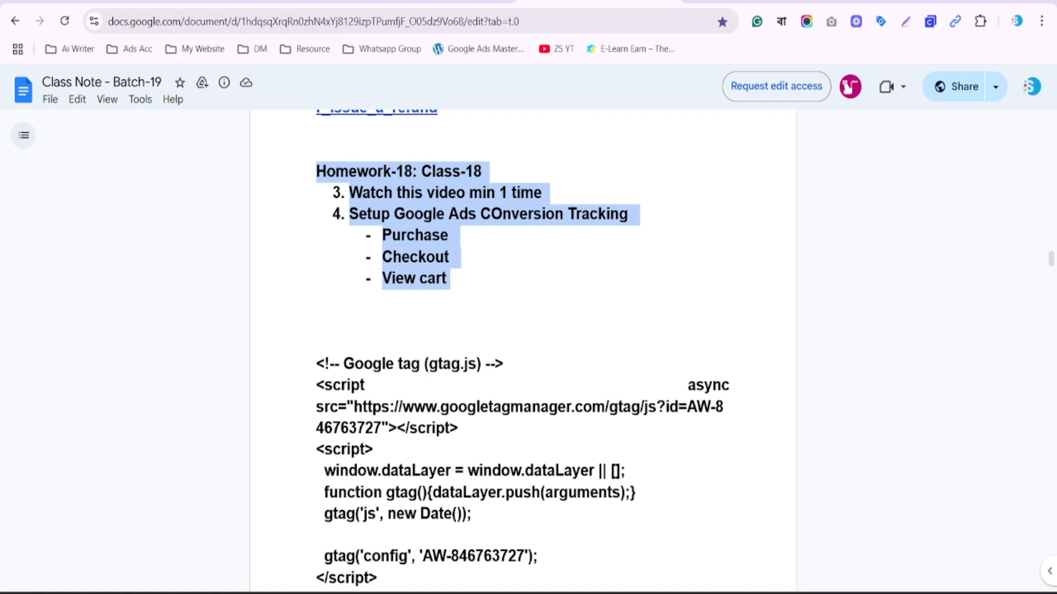
# - Bring up the homework sticky note and review Homework-16's two items on watching the video and creating a GTM account
pyautogui.moveTo(785, 593)
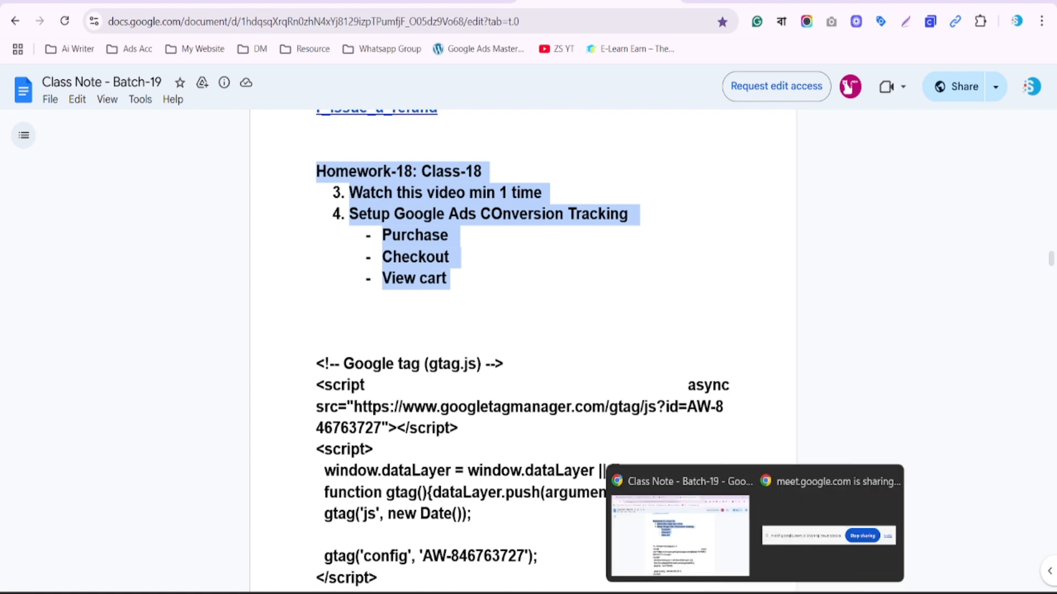
pyautogui.click(724, 593)
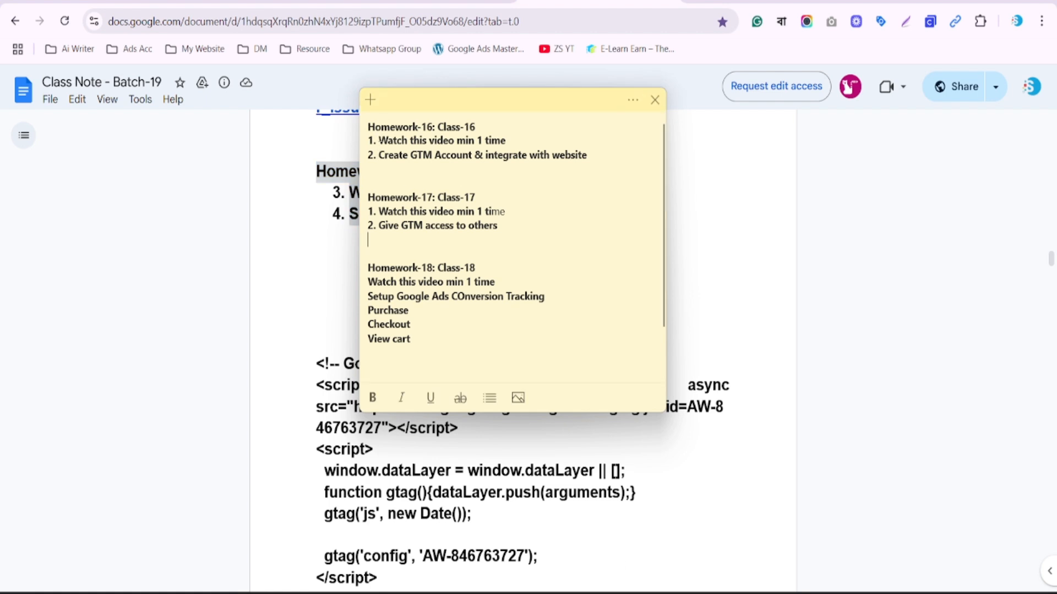
pyautogui.moveTo(387, 140); pyautogui.dragTo(545, 142)
pyautogui.moveTo(380, 155); pyautogui.dragTo(584, 156)
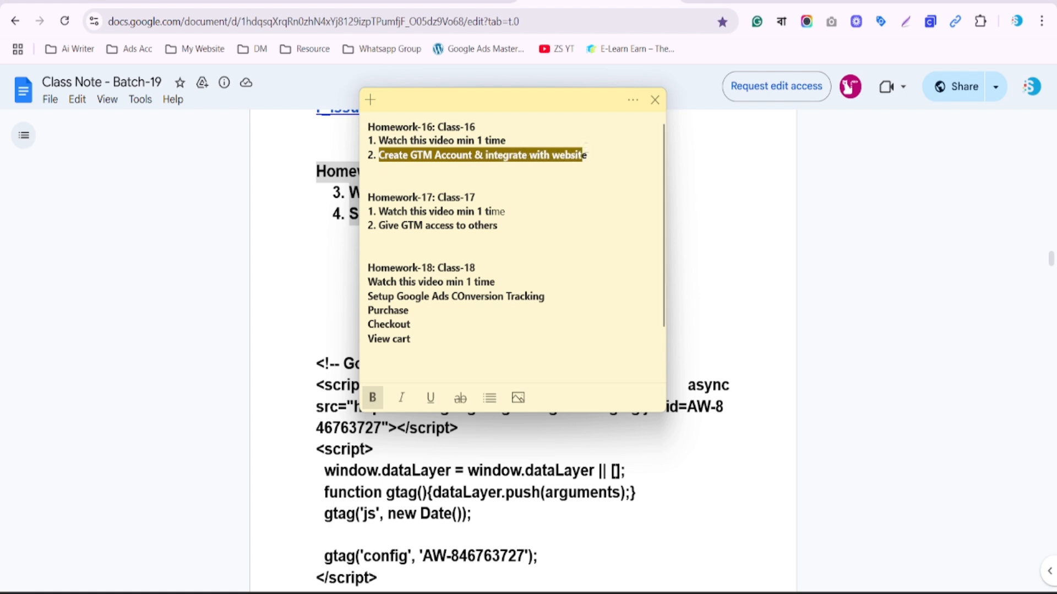
# - Search Google for "google tag manager" in a new browser tab and open the Google Tag Manager site
pyautogui.click(459, 1)
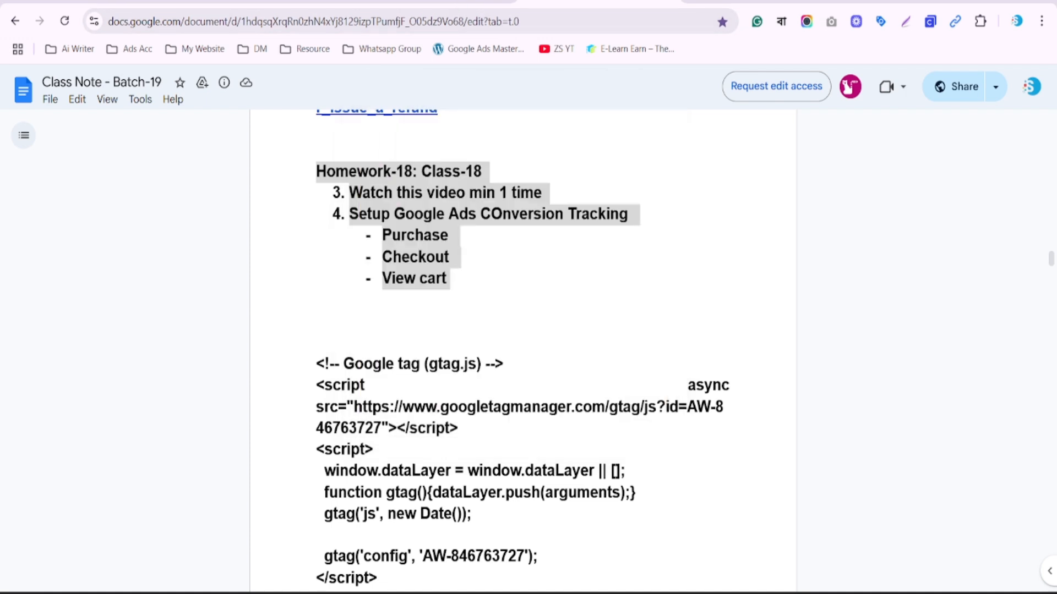
pyautogui.hotkey('ctrl', 't')
pyautogui.click(501, 22)
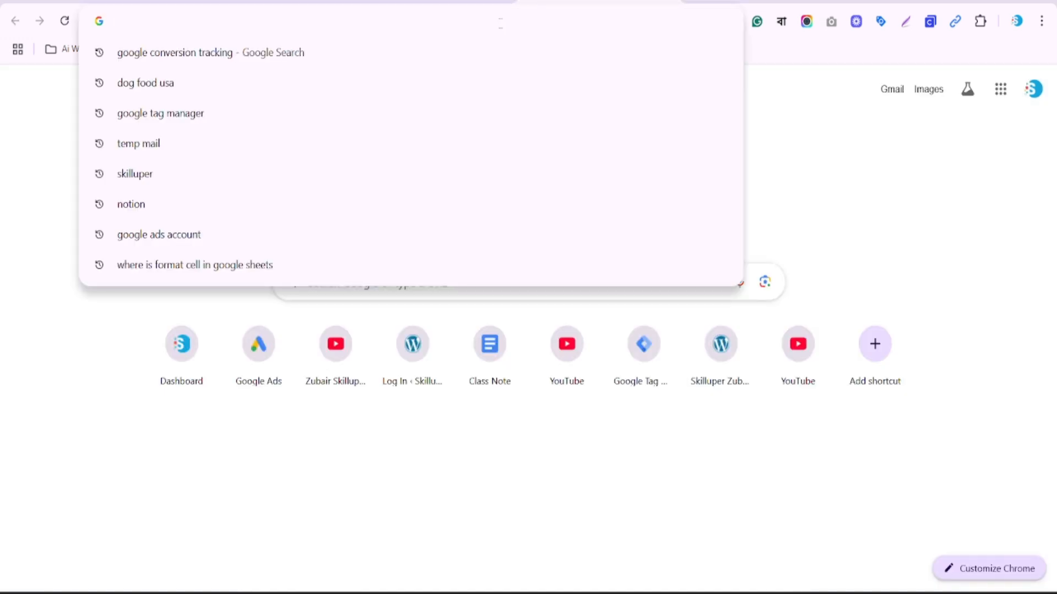
pyautogui.write('GOOG')
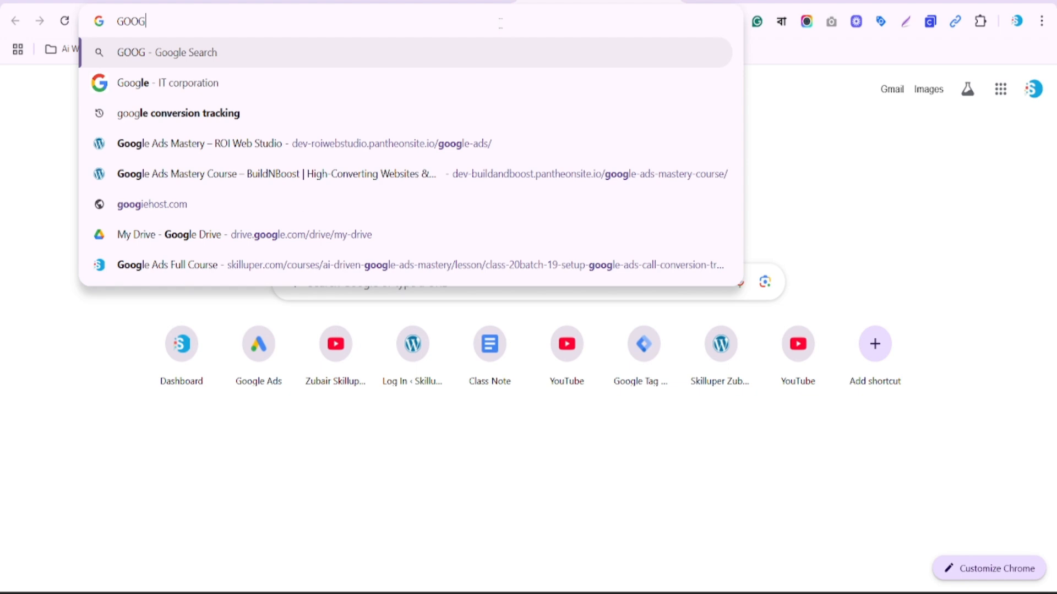
pyautogui.write('le ta')
pyautogui.press('Down')
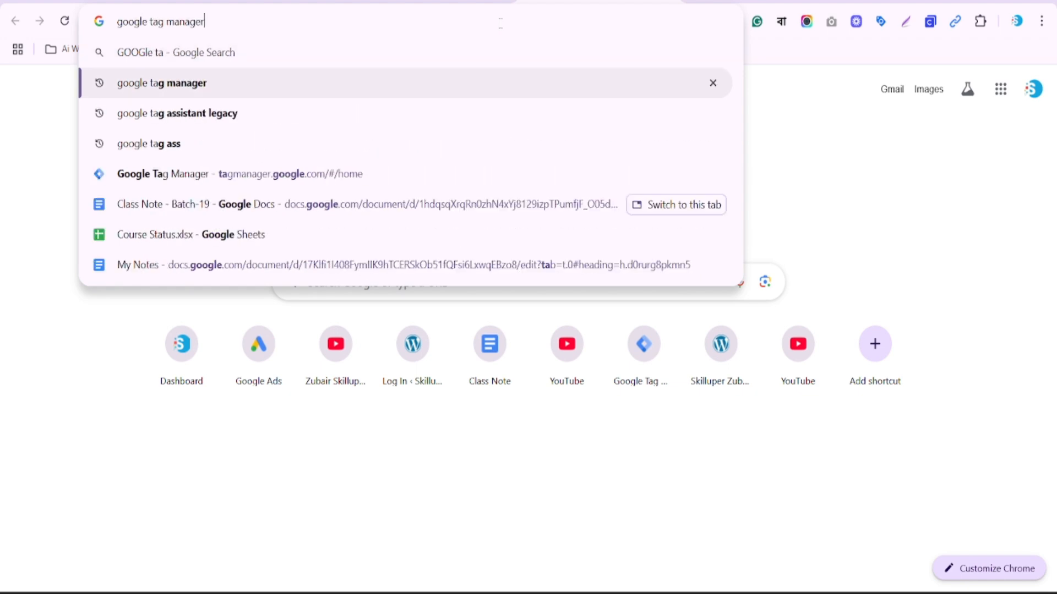
pyautogui.press('Return')
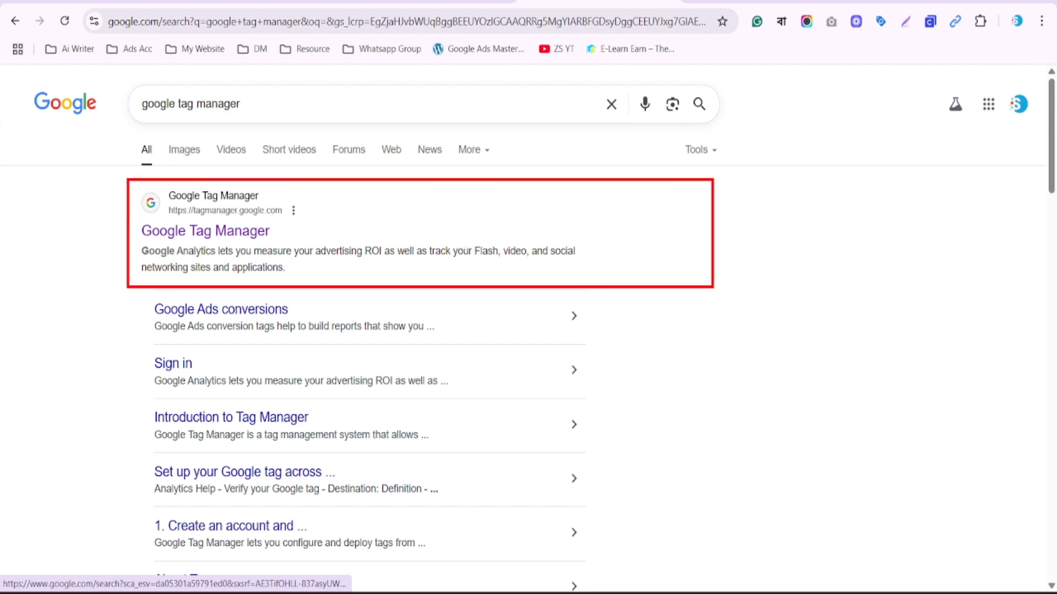
pyautogui.click(222, 235)
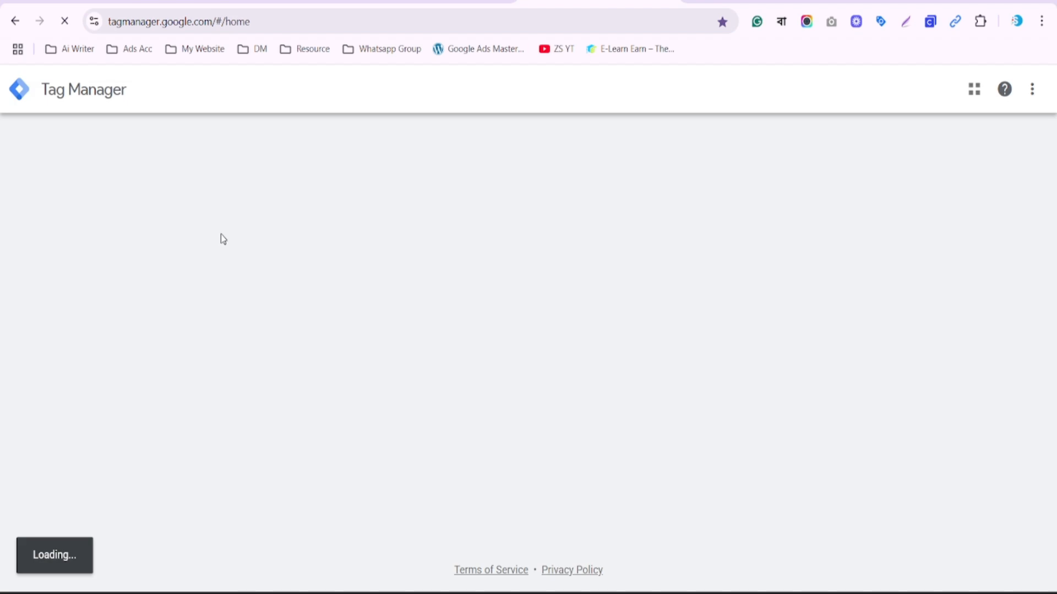
# - Find images for "google tag manager" in another new tab and preview the diagram linking website, data layer and marketing platforms
pyautogui.hotkey('ctrl', 't')
pyautogui.write('google')
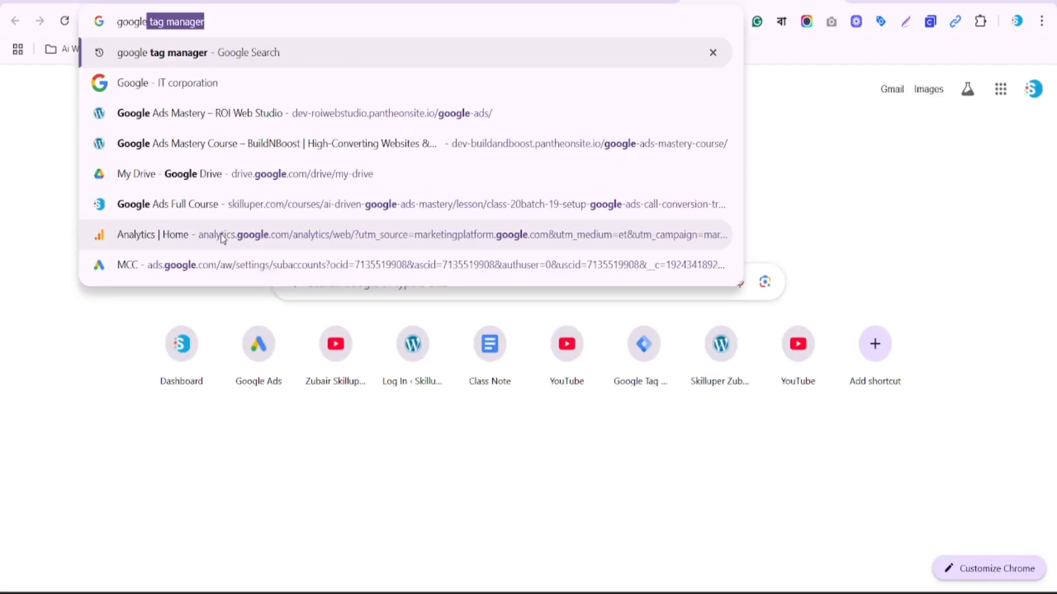
pyautogui.press('Return')
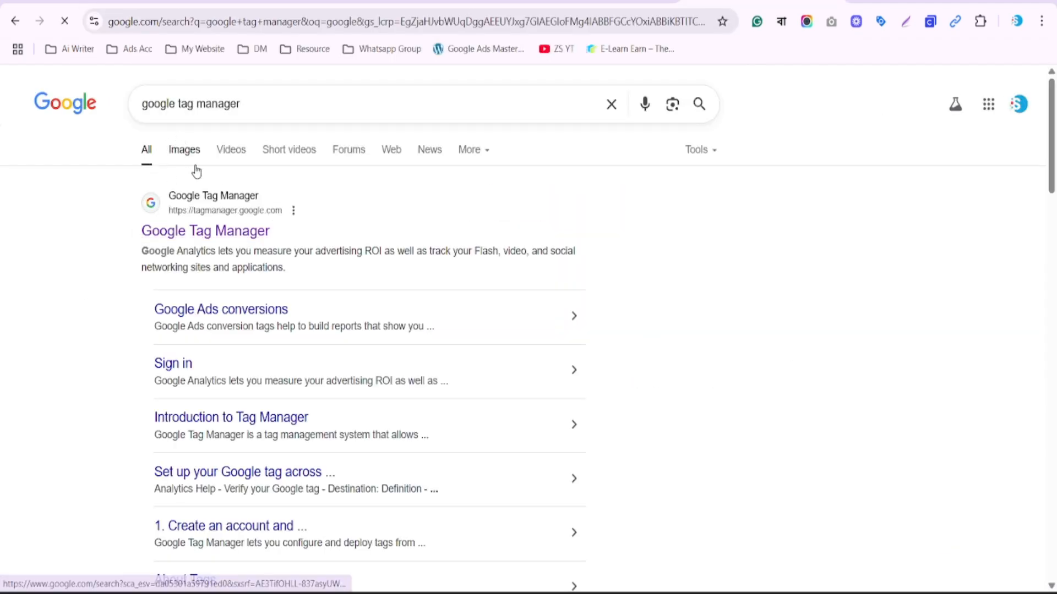
pyautogui.click(187, 151)
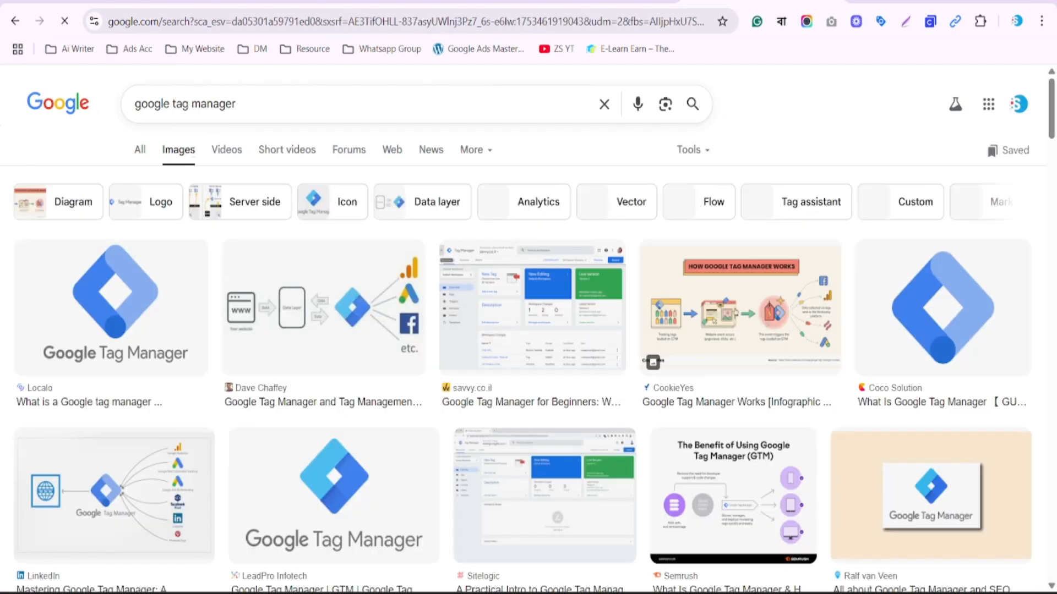
pyautogui.click(322, 290)
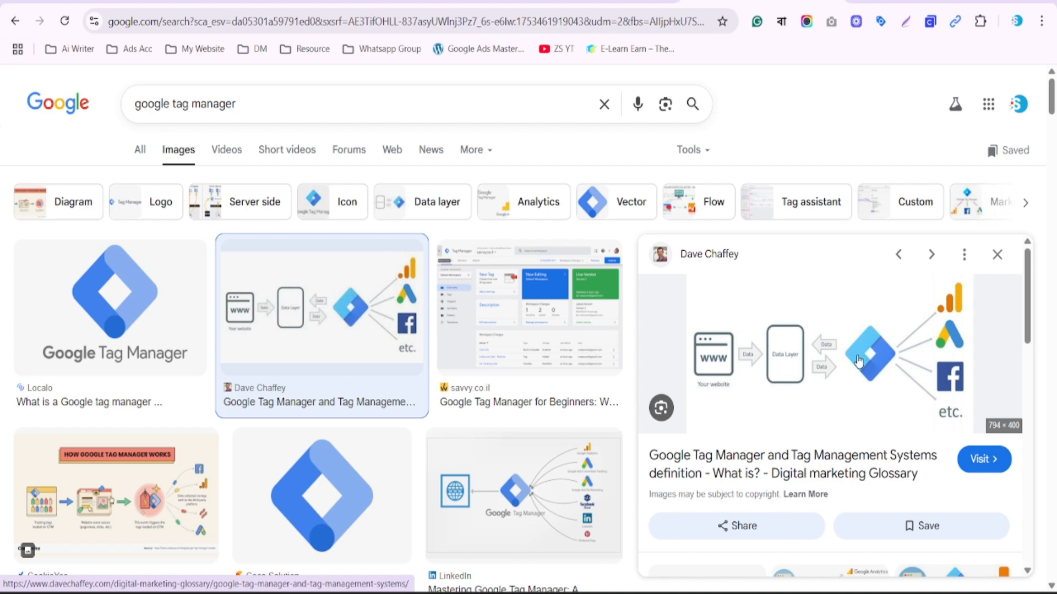
# - Examine the previewed diagram and box its Analytics, Google Ads, Facebook and "etc." destinations
pyautogui.scroll(-1, 860, 361)
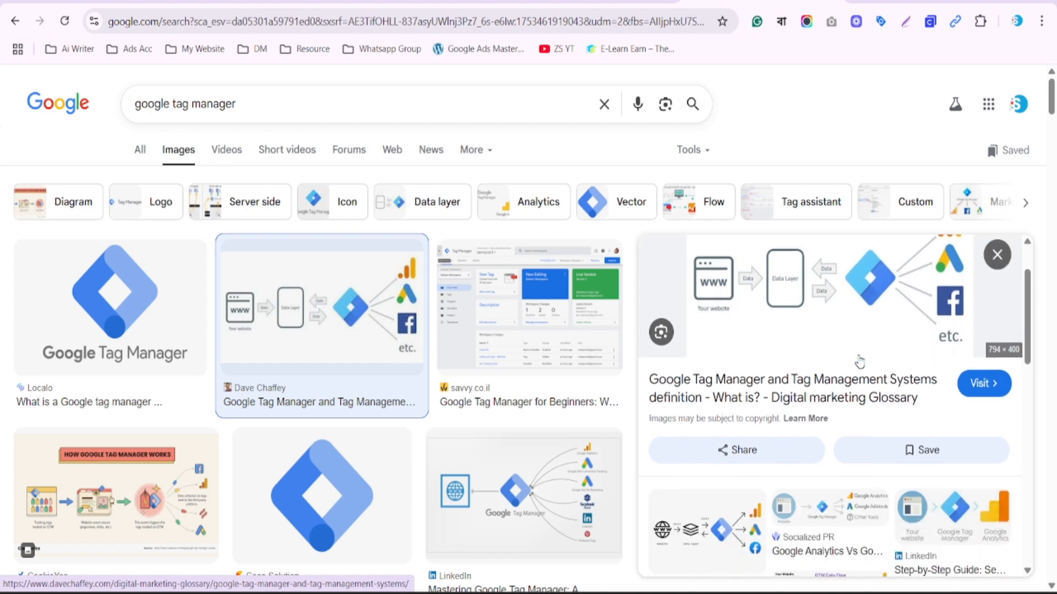
pyautogui.scroll(1, 860, 361)
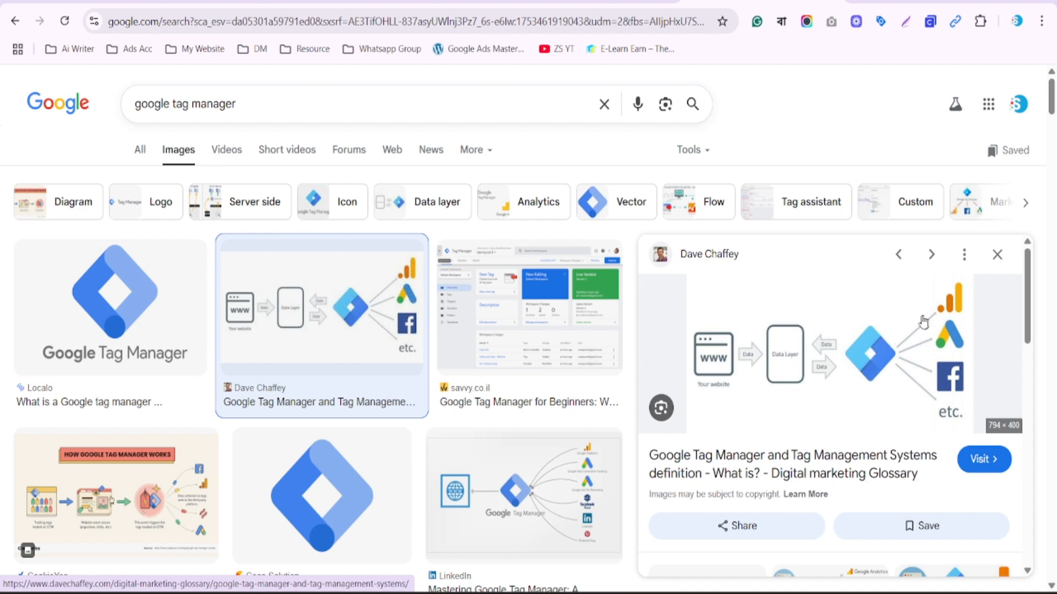
pyautogui.moveTo(929, 279)
pyautogui.mouseDown()
pyautogui.moveTo(979, 314)
pyautogui.moveTo(944, 336)
pyautogui.moveTo(979, 343)
pyautogui.mouseUp()
pyautogui.moveTo(922, 359)
pyautogui.mouseDown()
pyautogui.moveTo(974, 393)
pyautogui.moveTo(969, 429)
pyautogui.mouseUp()
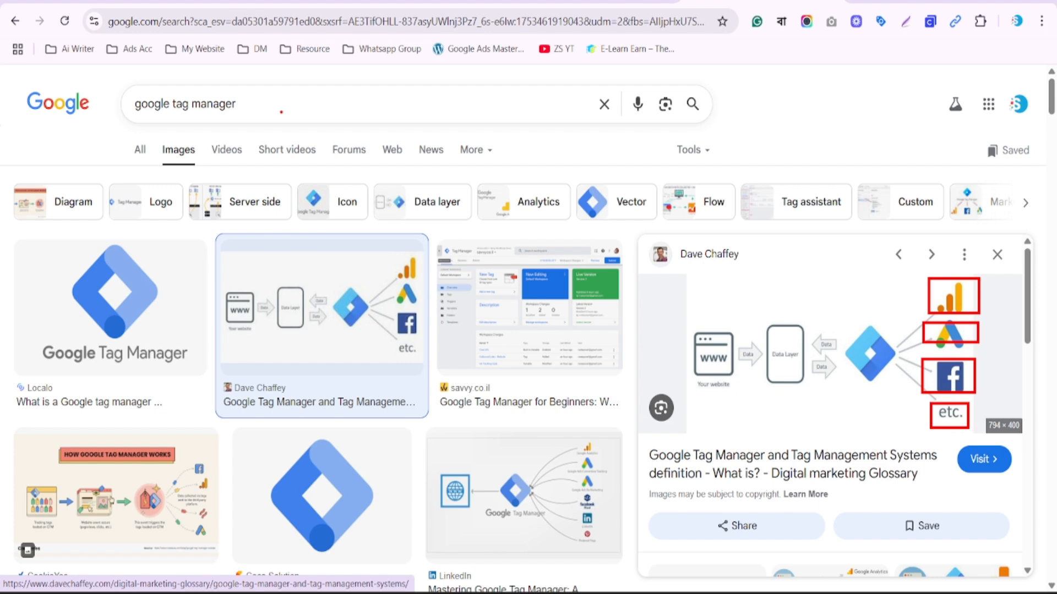
# - Extend the image search to "google tag manager structure"
pyautogui.click(281, 104)
pyautogui.write('structure')
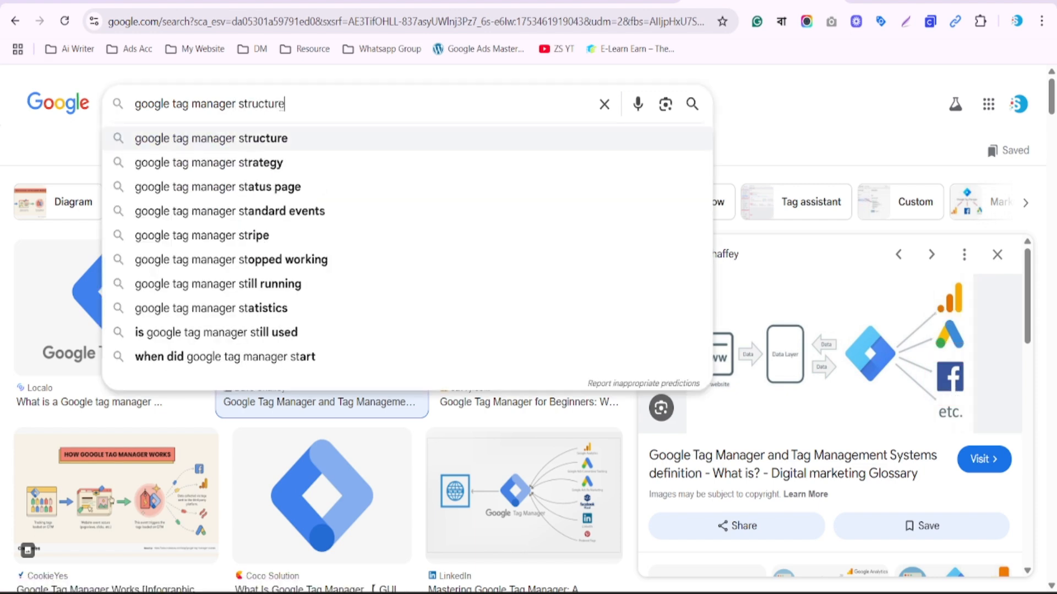
pyautogui.press('Return')
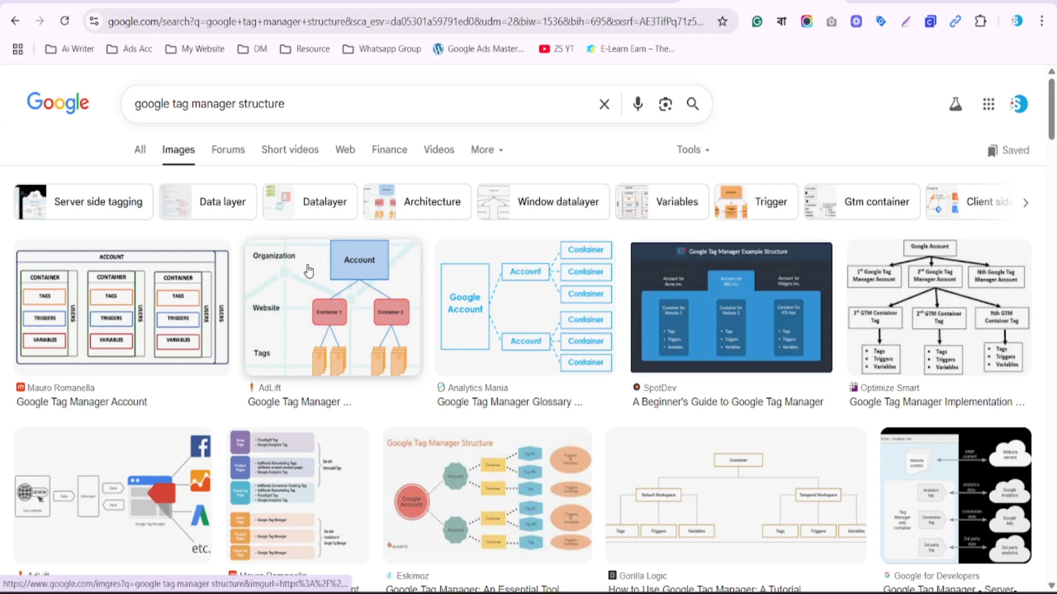
# - Preview the Tag Manager account diagram with containers, tags, triggers and variables, and open its source page in a separate tab
pyautogui.click(108, 301)
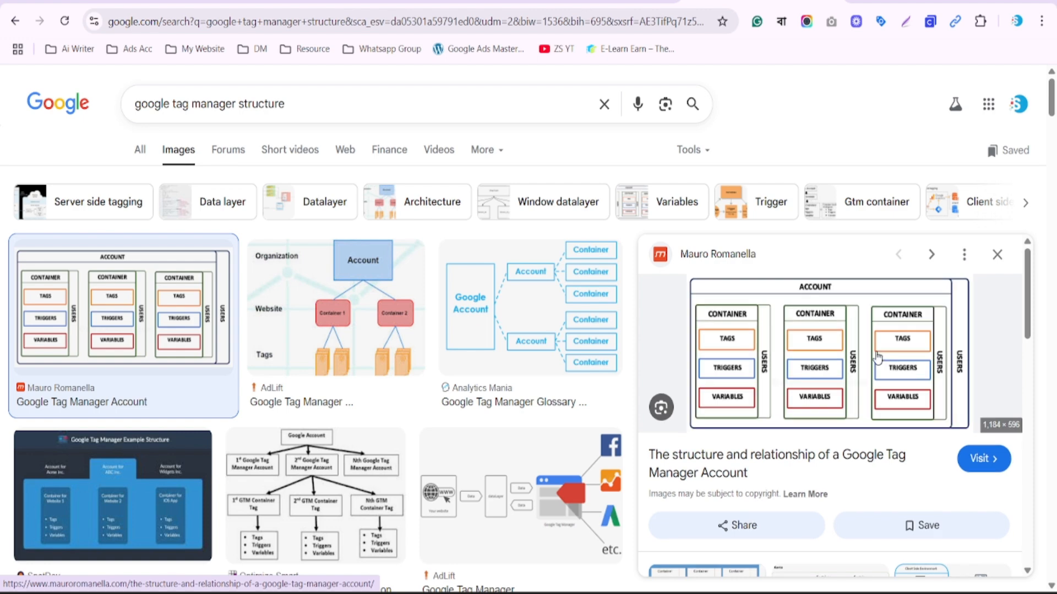
pyautogui.rightClick(831, 342)
pyautogui.click(858, 205)
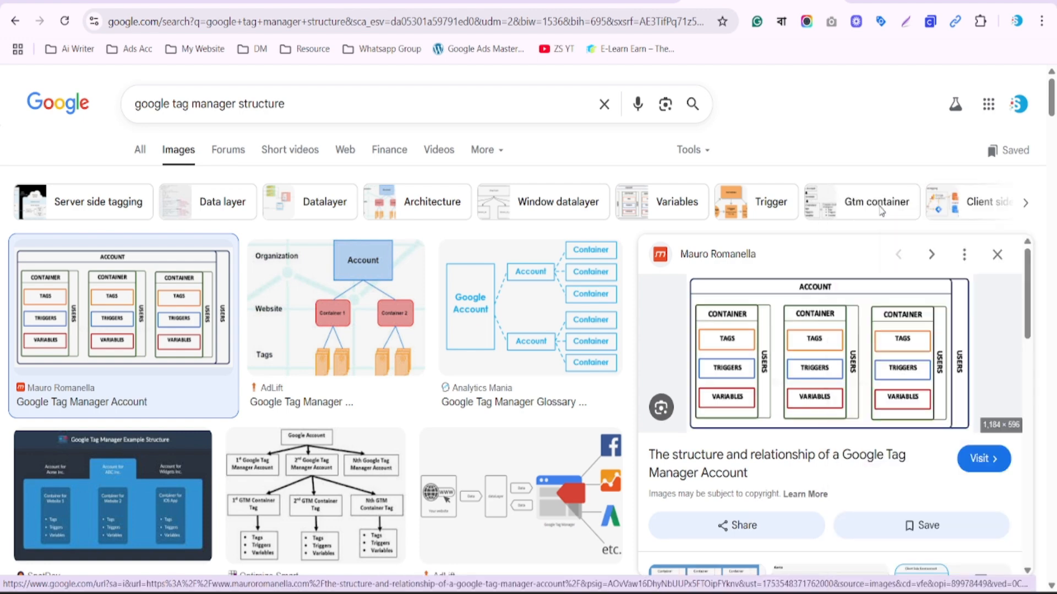
pyautogui.click(831, 1)
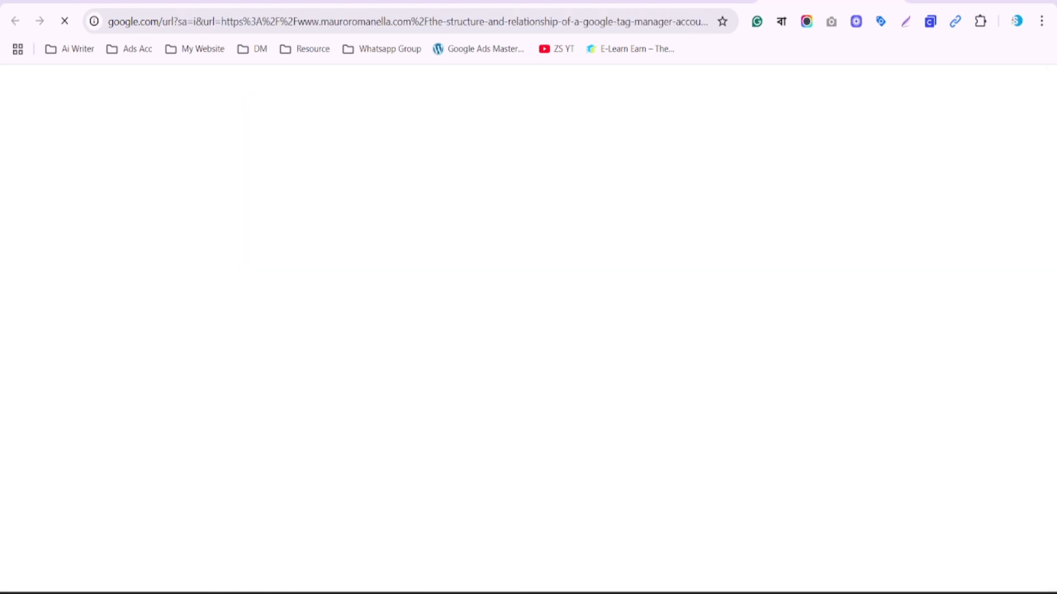
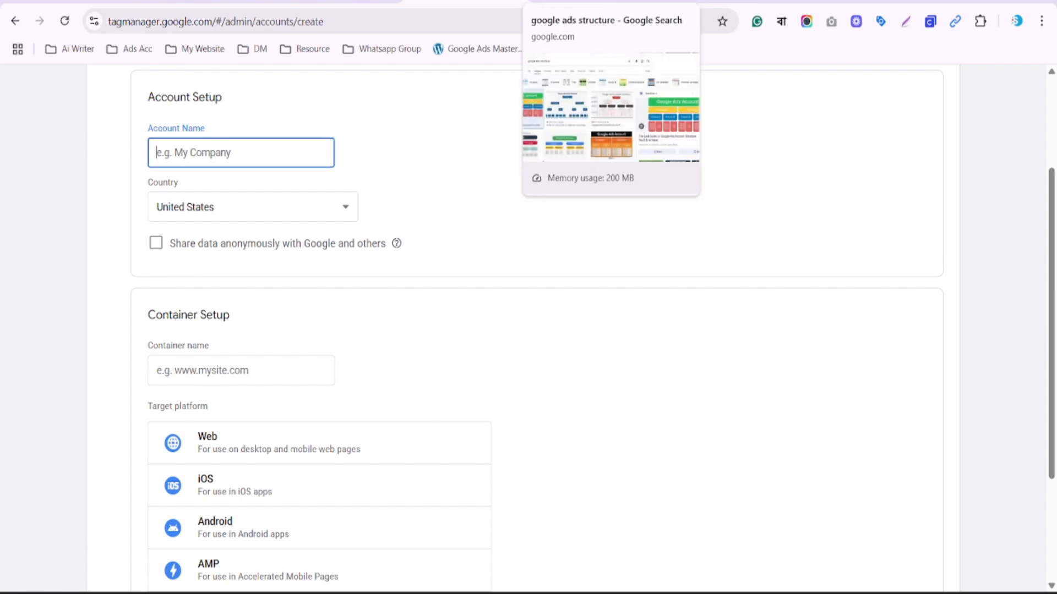
# - Return to the "google ads structure" search and open the bookmarked ManageWP site in its place
pyautogui.click(605, 9)
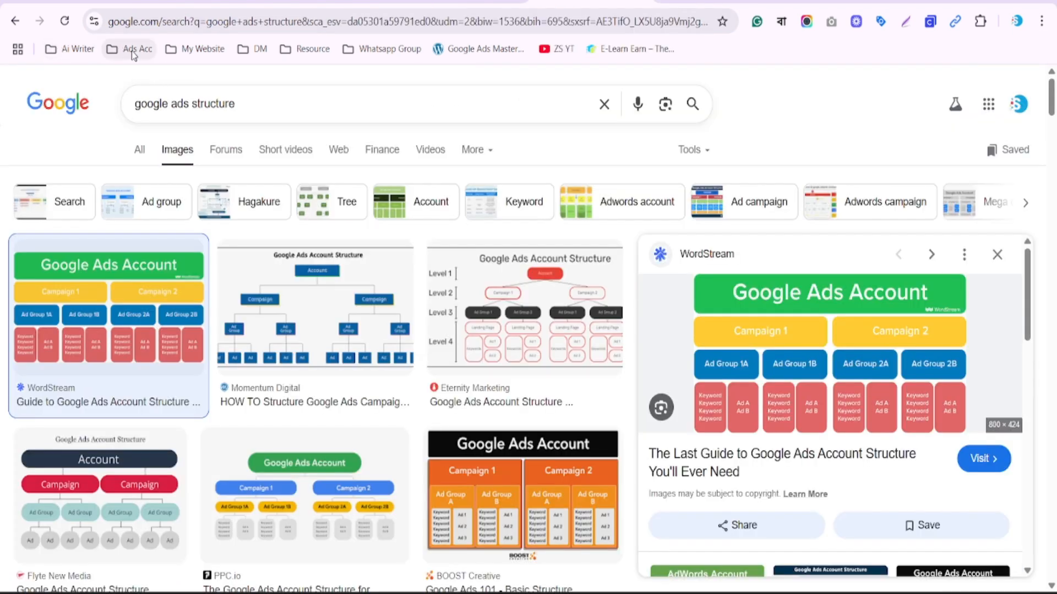
pyautogui.click(204, 50)
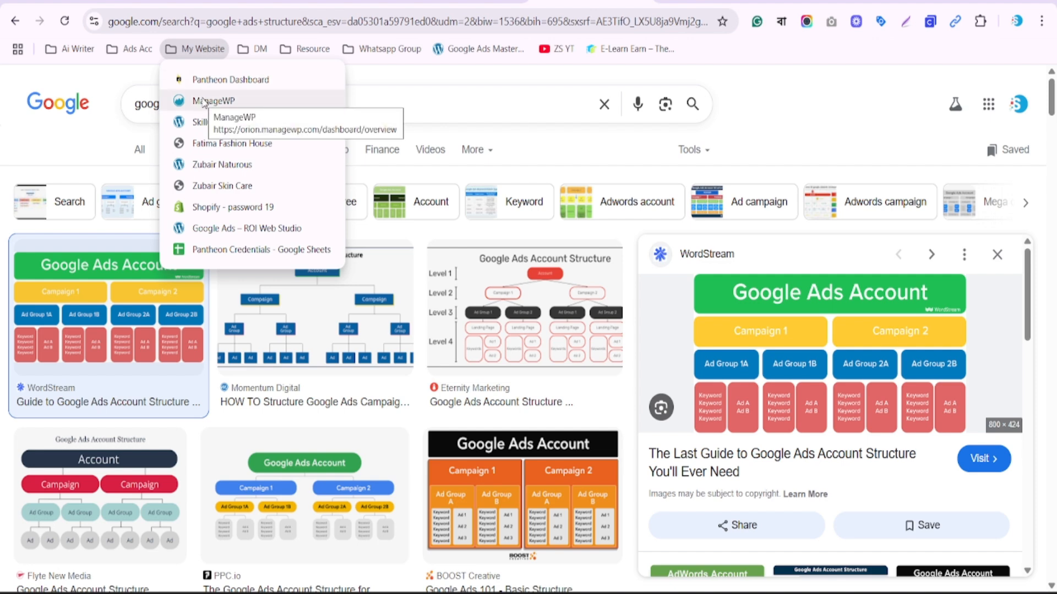
pyautogui.click(204, 102)
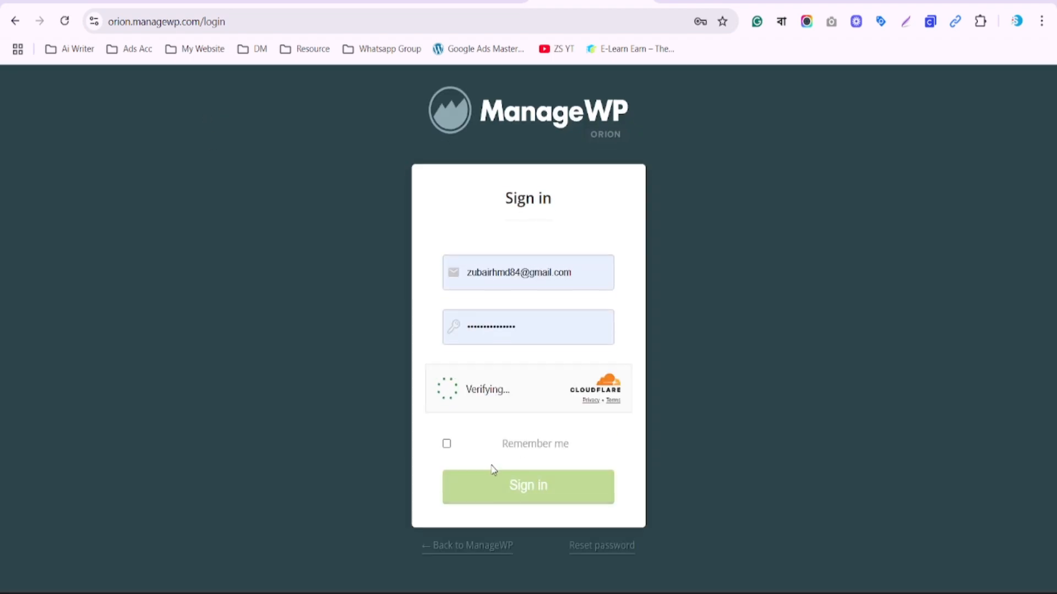
# - Sign in to ManageWP with the prefilled credentials and "Remember me" enabled, choosing the main account instead of a collaborator's
pyautogui.click(447, 444)
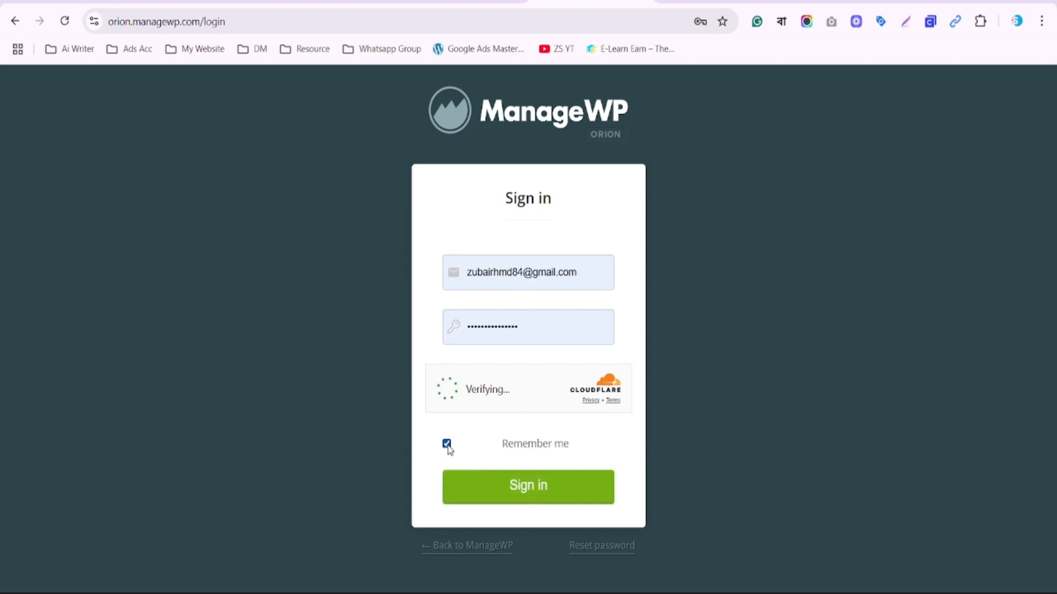
pyautogui.click(517, 488)
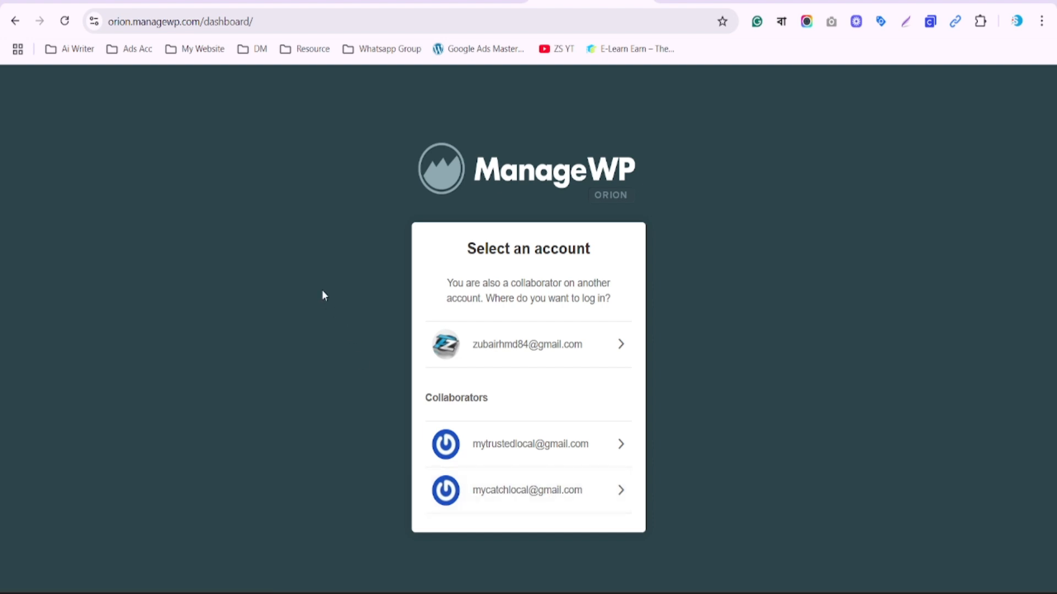
pyautogui.click(509, 346)
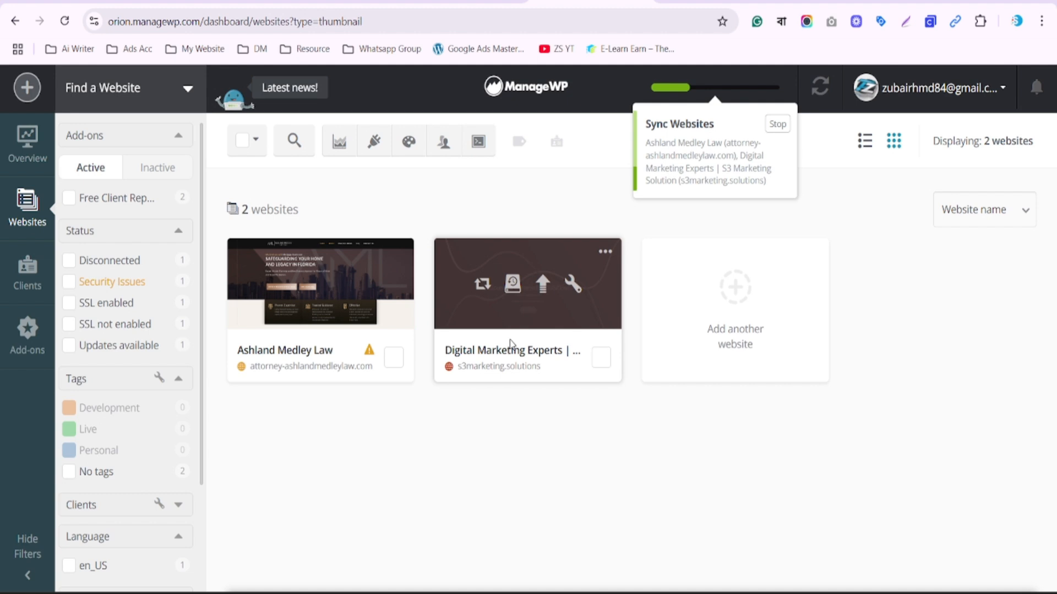
# - Open the bookmarked Skilluper site from the My Website bookmarks and continue past Pantheon's sandbox notice
pyautogui.click(143, 50)
pyautogui.moveTo(201, 56)
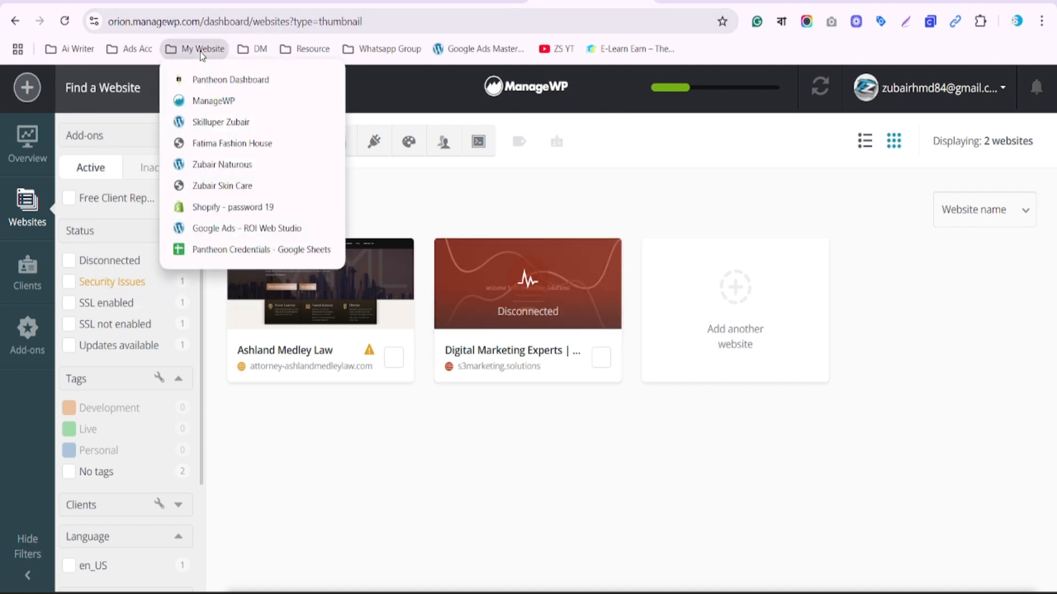
pyautogui.click(215, 172)
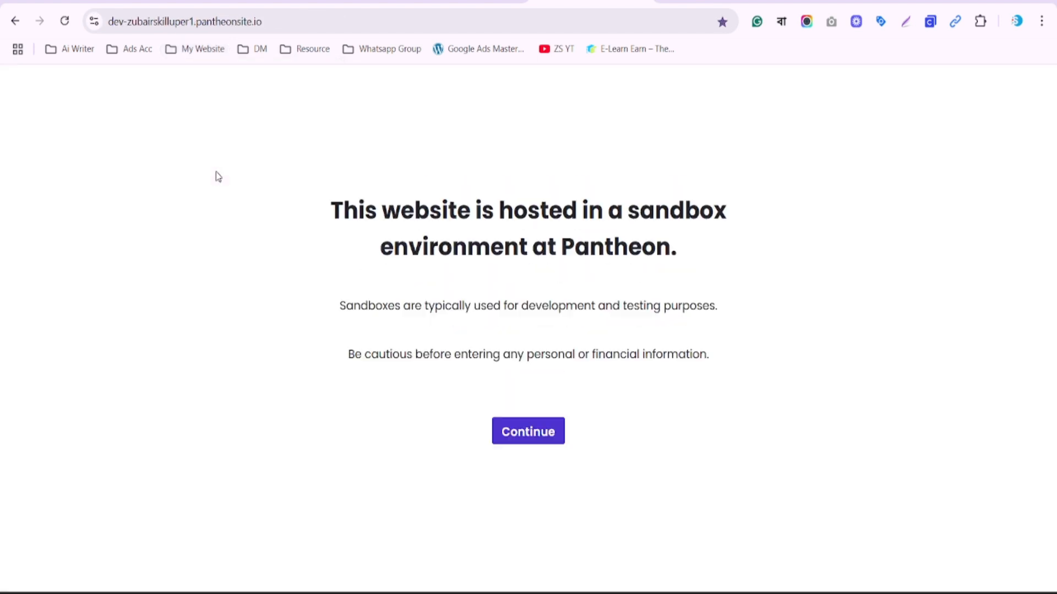
pyautogui.click(546, 435)
# - Load the site's WordPress admin by adding "/wp-admin" to its address
pyautogui.click(303, 22)
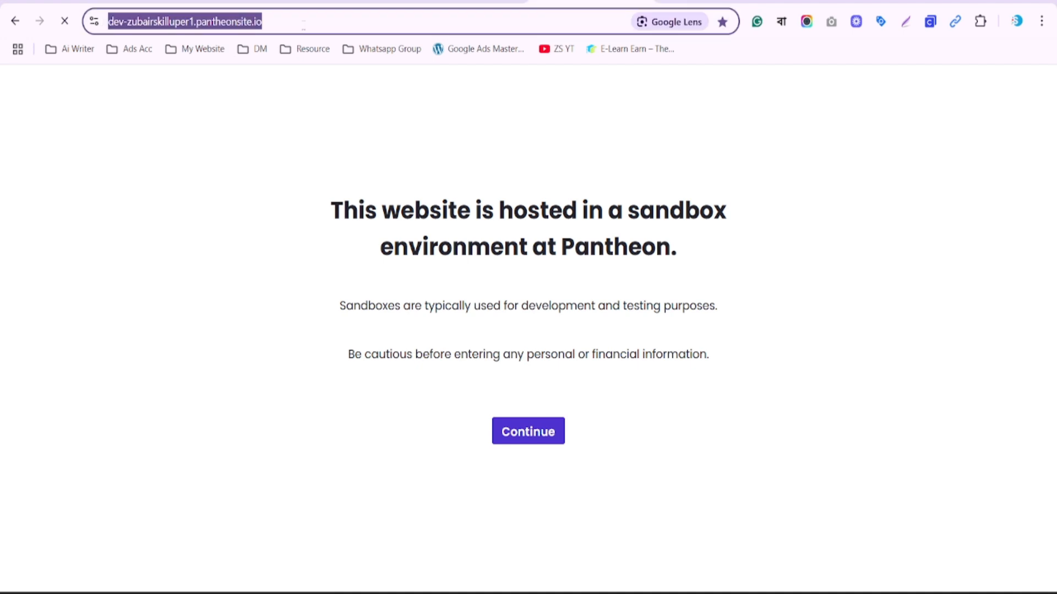
pyautogui.click(303, 22)
pyautogui.write('/wp')
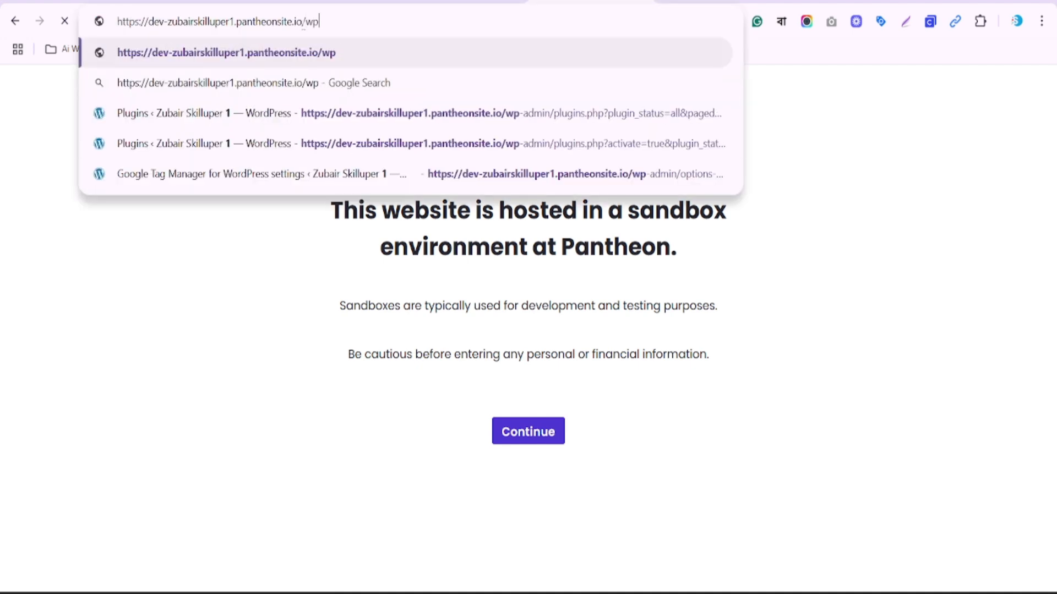
pyautogui.write('-admin')
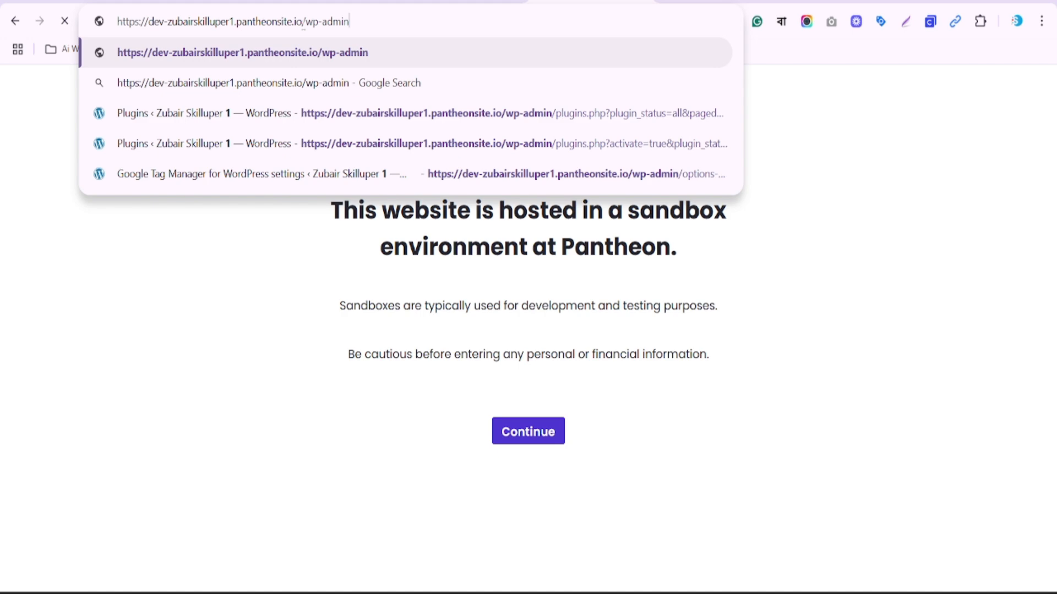
pyautogui.press('Return')
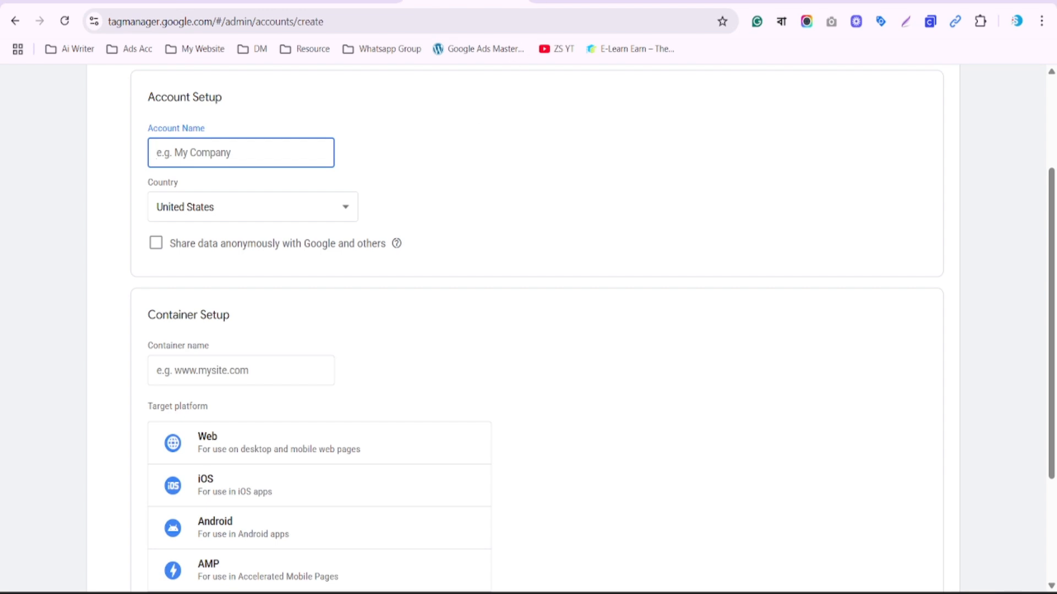
# - Return to the WordPress admin tab and log in with the prefilled credentials and "Remember Me" enabled
pyautogui.click(570, 2)
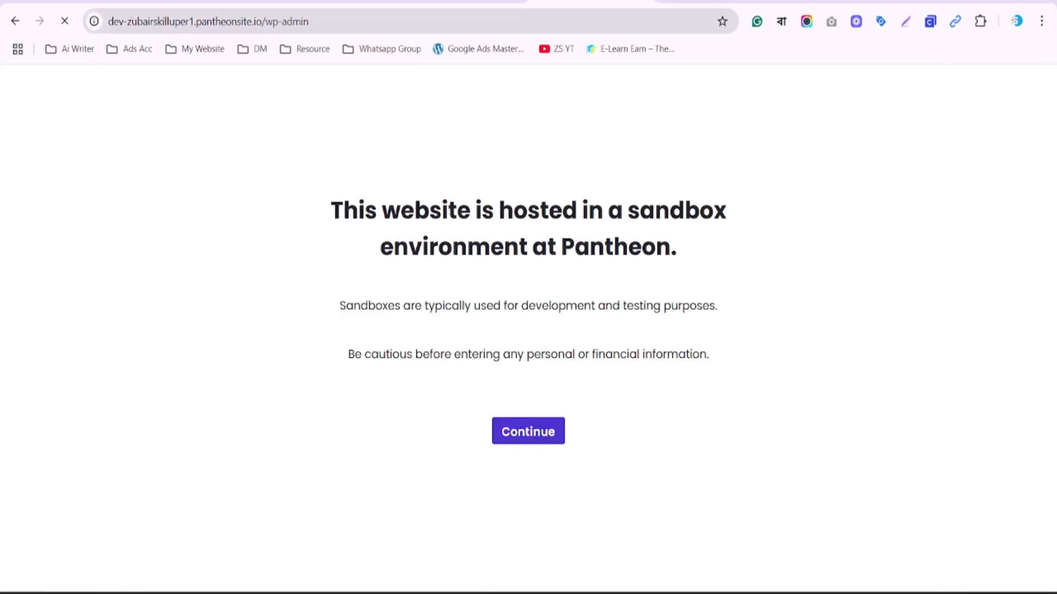
pyautogui.moveTo(128, 22); pyautogui.dragTo(196, 27)
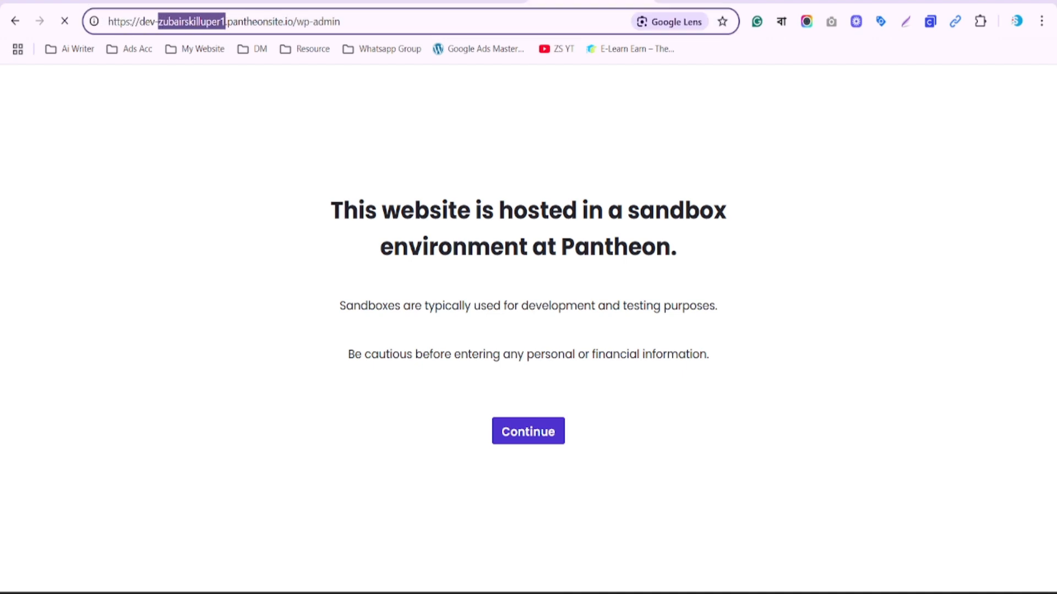
pyautogui.click(459, 1)
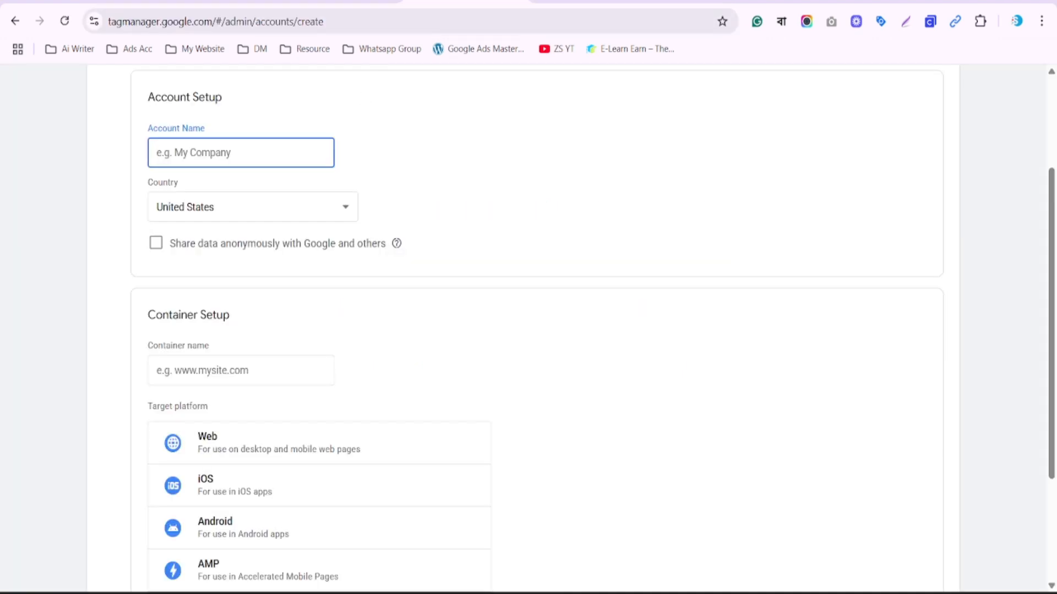
pyautogui.click(592, 1)
pyautogui.click(422, 402)
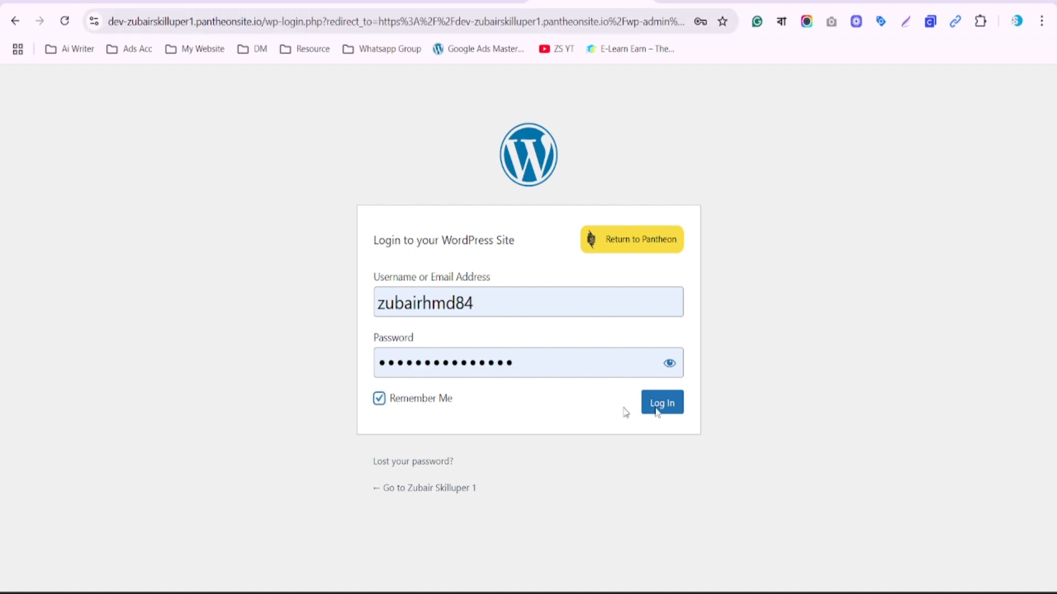
pyautogui.click(662, 411)
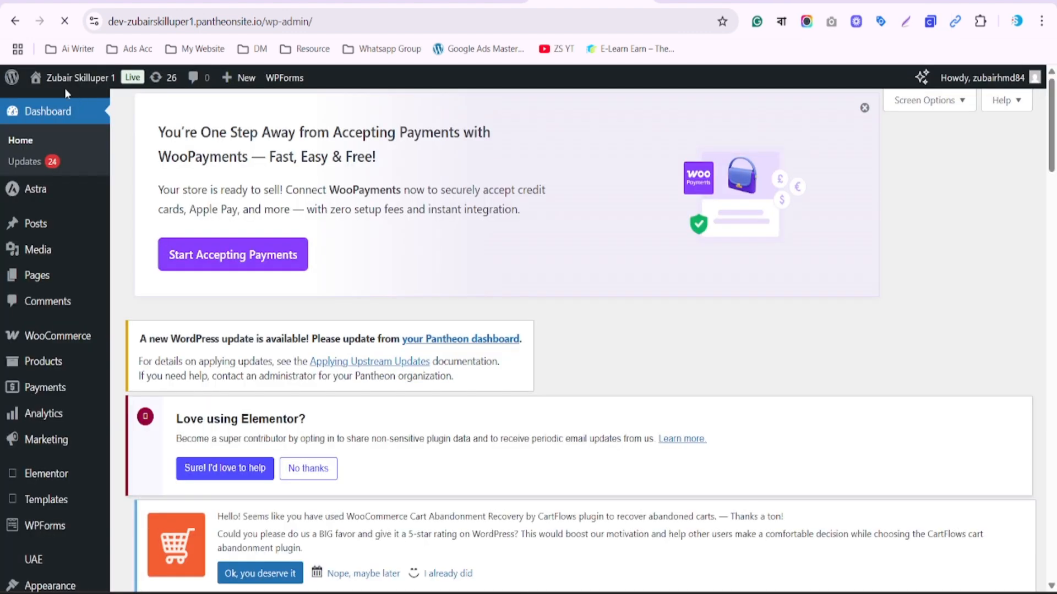
# - Open the live site in a separate tab and look through its home page down to the footer
pyautogui.moveTo(65, 92)
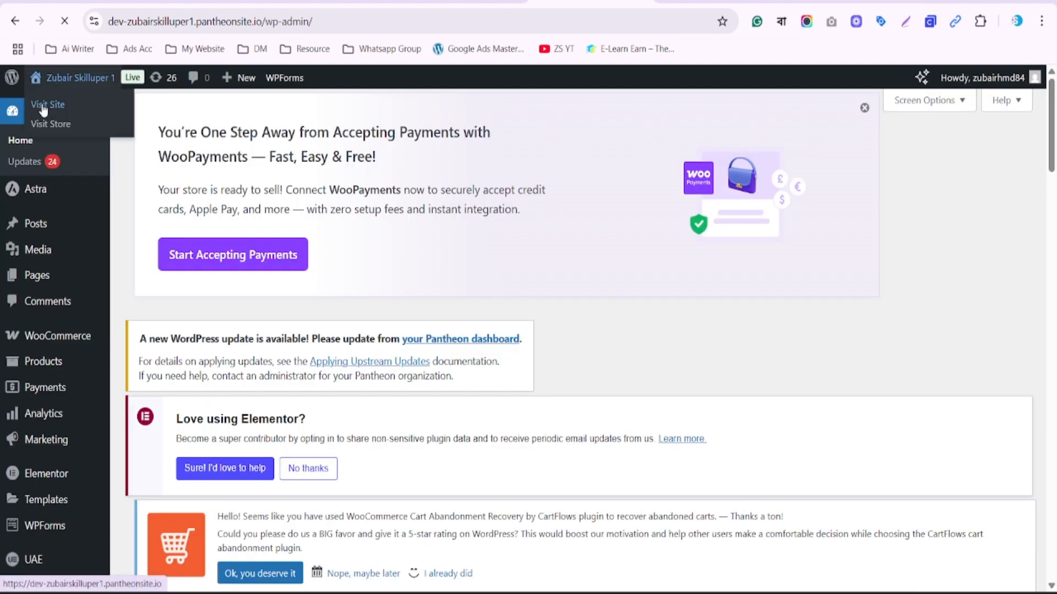
pyautogui.rightClick(41, 108)
pyautogui.click(83, 120)
pyautogui.click(628, 1)
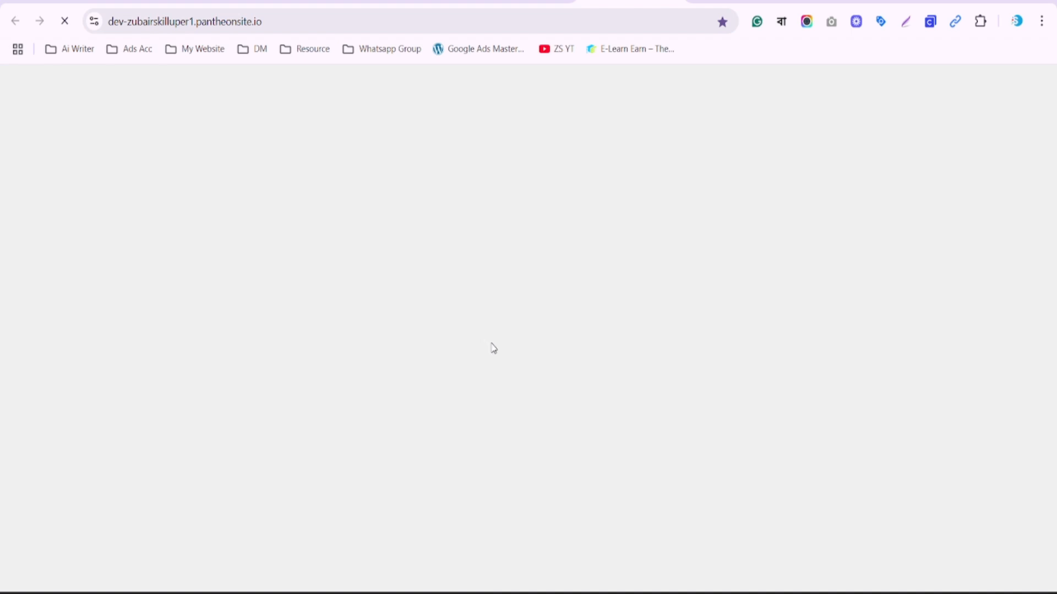
pyautogui.scroll(-15, 494, 350)
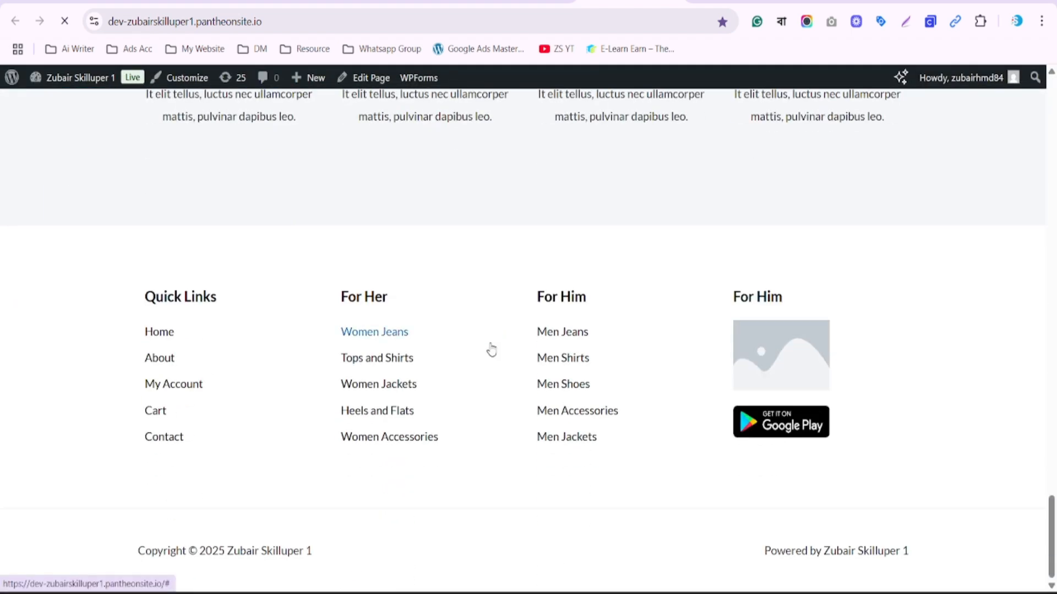
pyautogui.scroll(10, 490, 347)
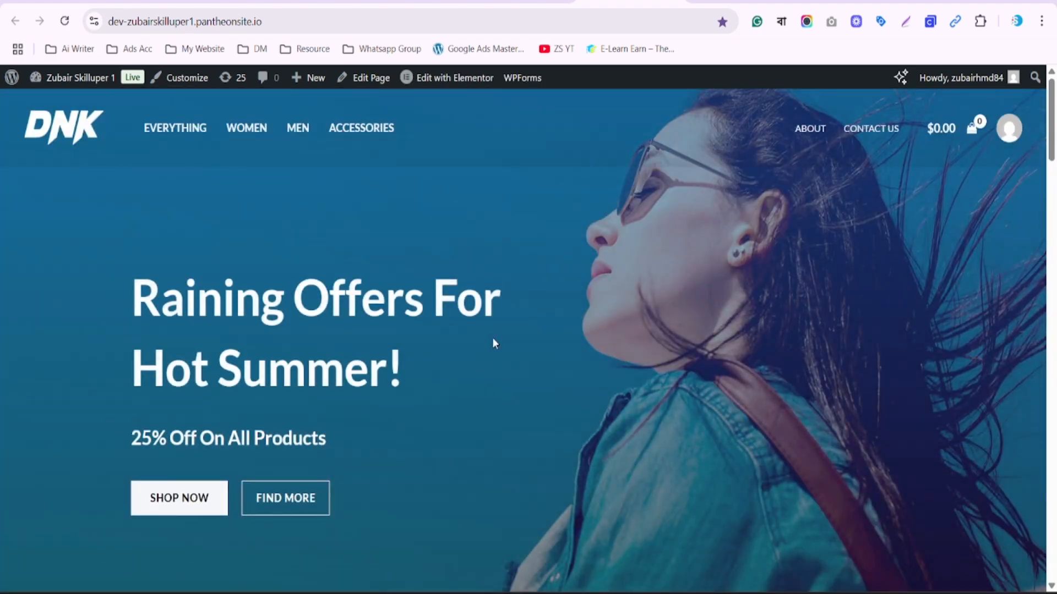
# - Return to the WordPress dashboard, dismiss the "Popular Add-ons" notice and open the list of installed plugins
pyautogui.click(506, 1)
pyautogui.scroll(-2, 66, 425)
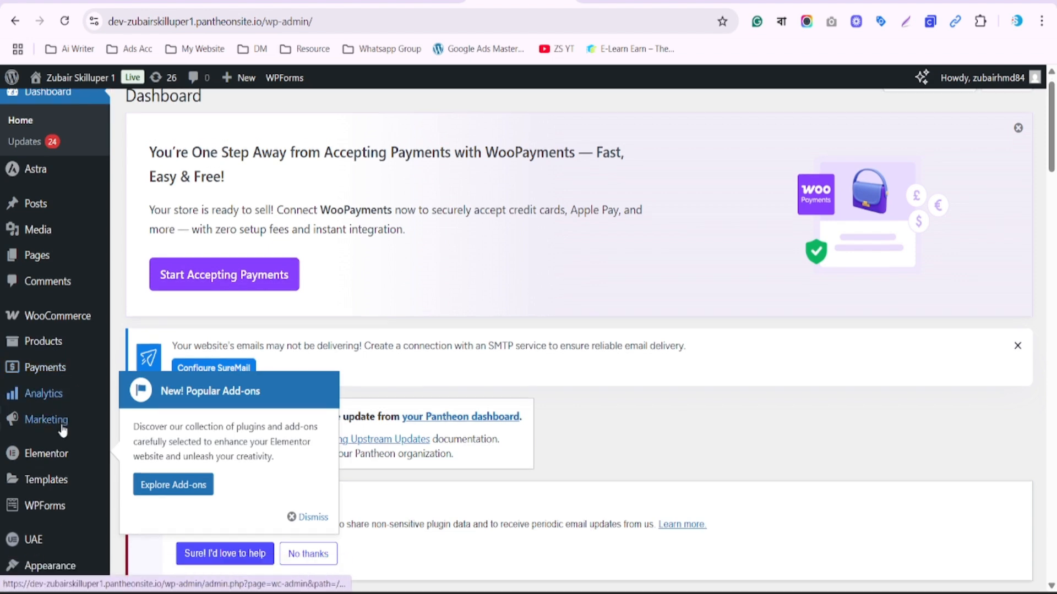
pyautogui.click(307, 461)
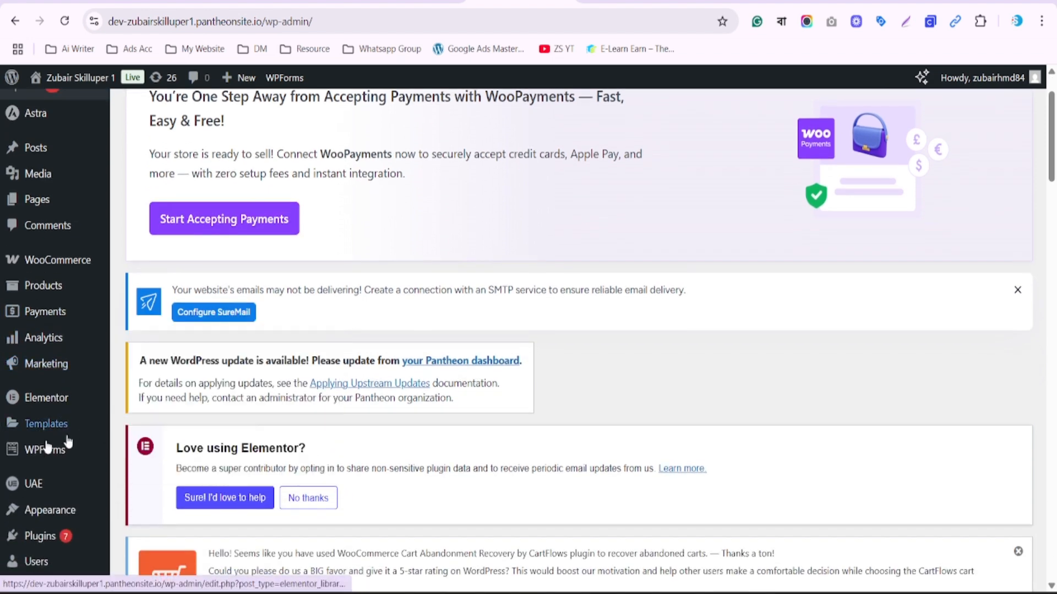
pyautogui.scroll(-4, 48, 500)
pyautogui.click(43, 472)
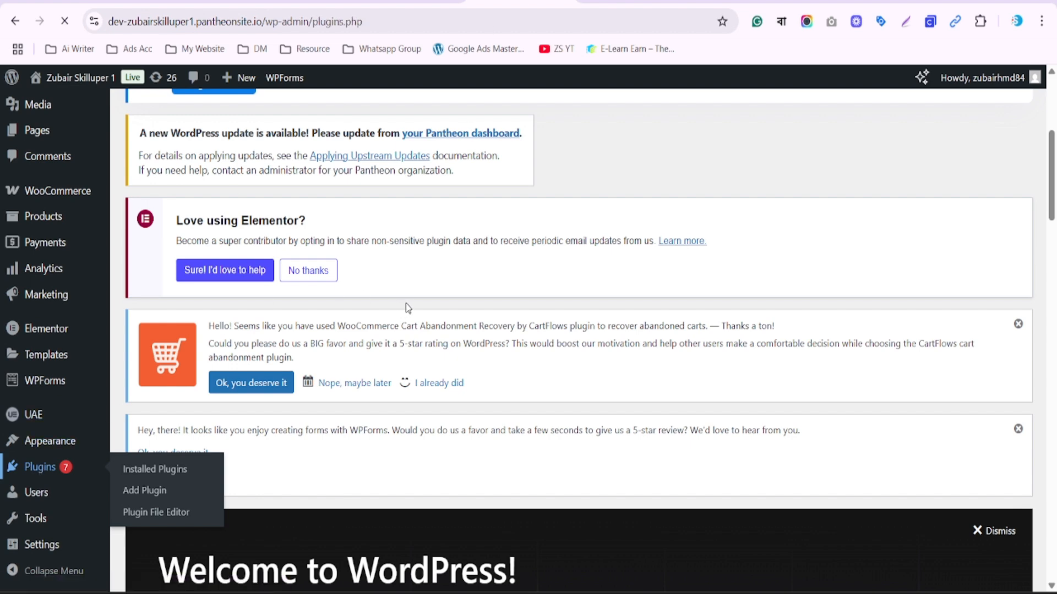
# - Deactivate and delete the GTM4WP Google Tag Manager plugin
pyautogui.scroll(-12, 408, 307)
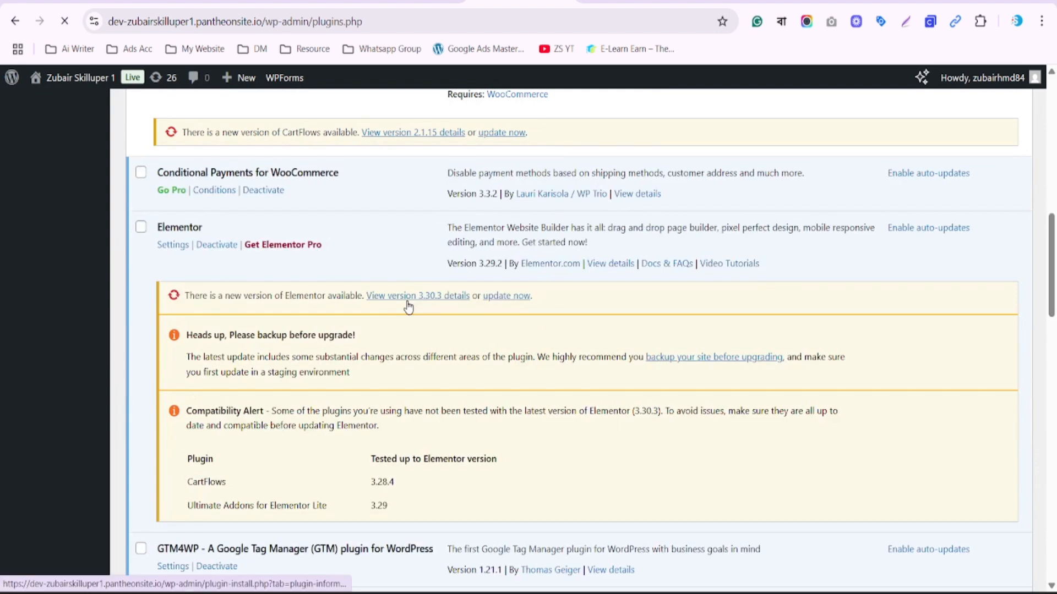
pyautogui.scroll(-4, 200, 264)
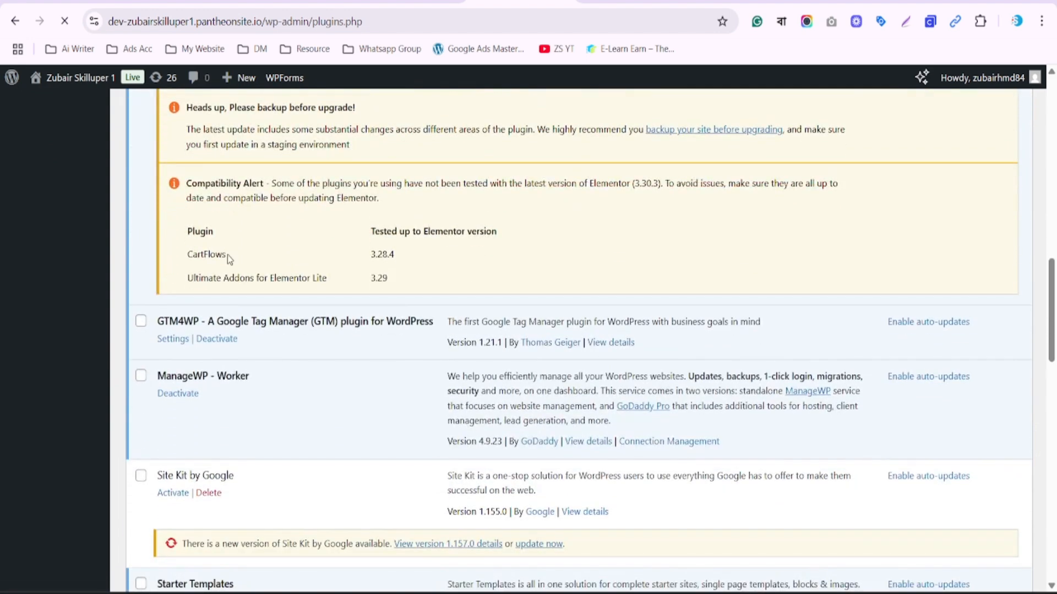
pyautogui.scroll(-7, 212, 340)
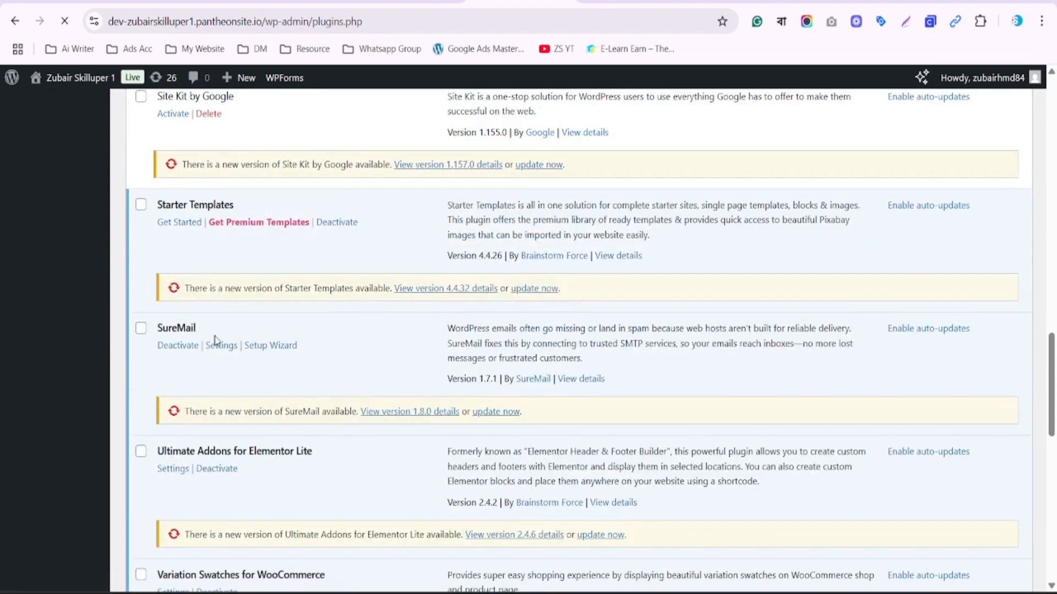
pyautogui.scroll(-7, 217, 339)
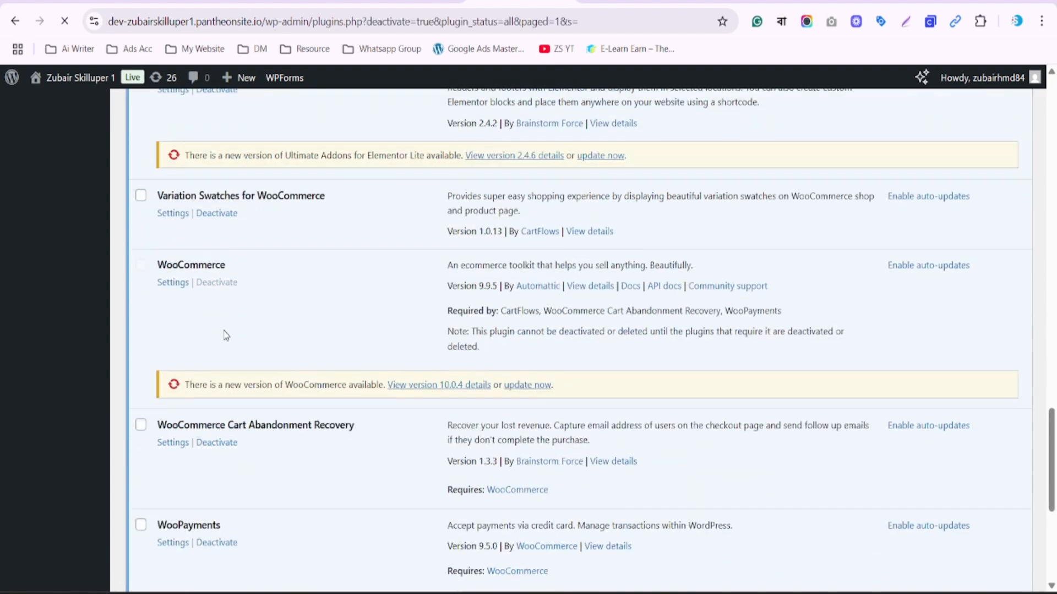
pyautogui.scroll(-20, 244, 326)
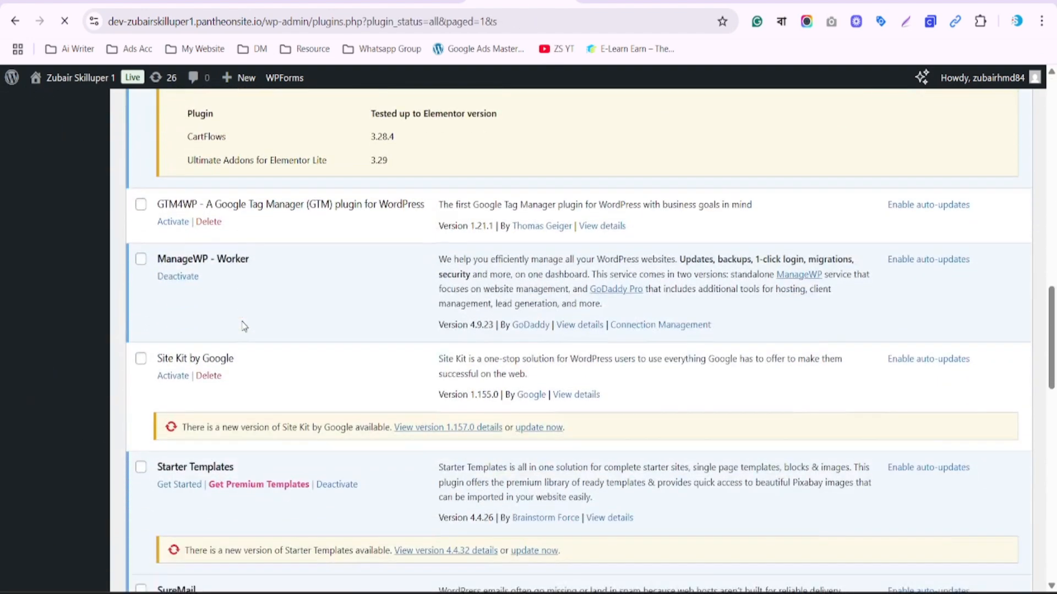
pyautogui.click(209, 222)
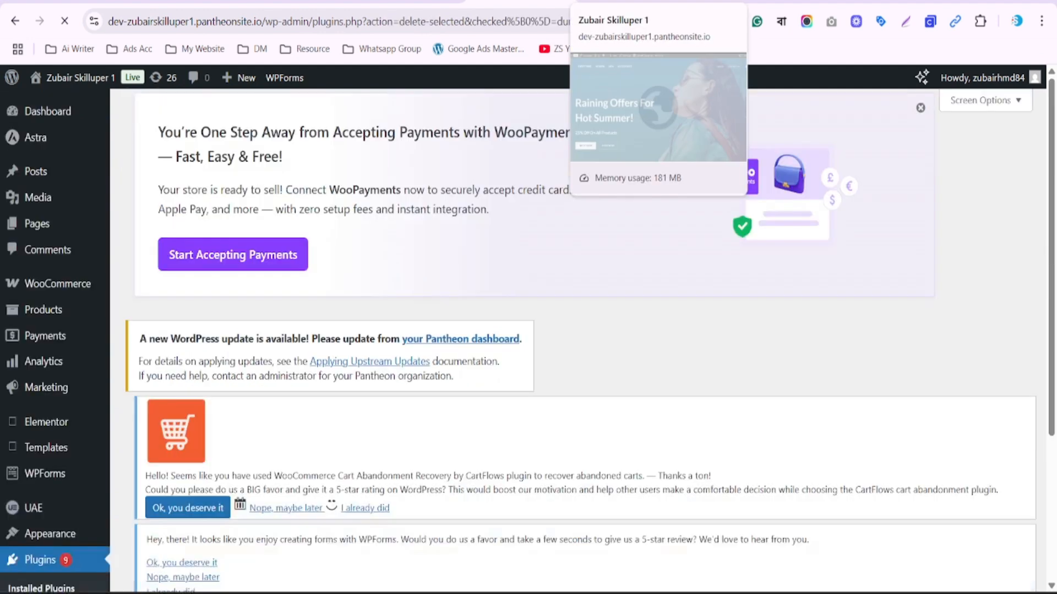
# - Switch to the Tag Manager account creation form and enter "Class 16" as the account name
pyautogui.click(410, 1)
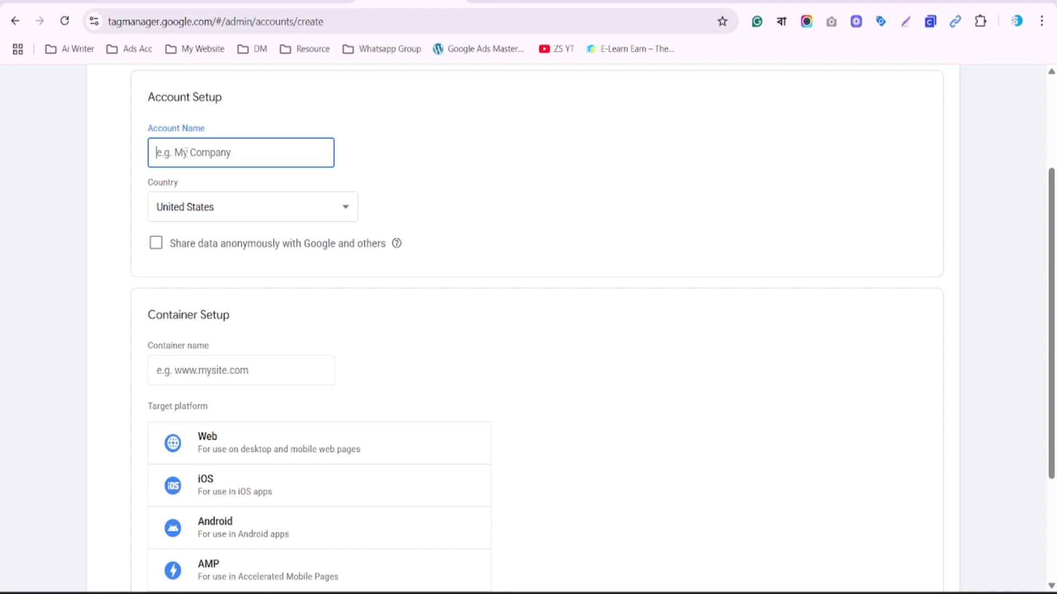
pyautogui.write('Class 16')
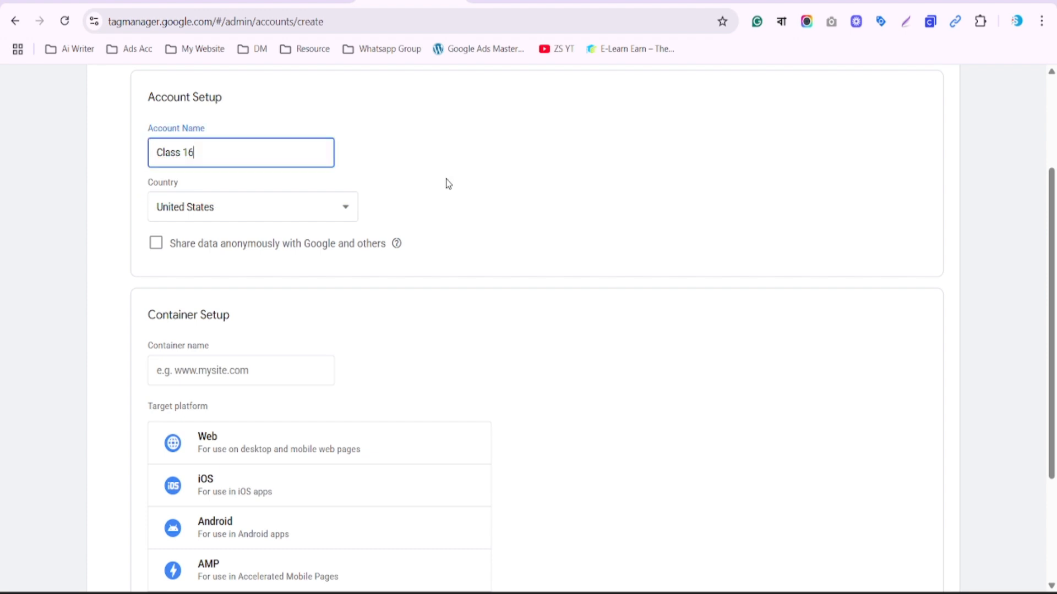
pyautogui.click(196, 373)
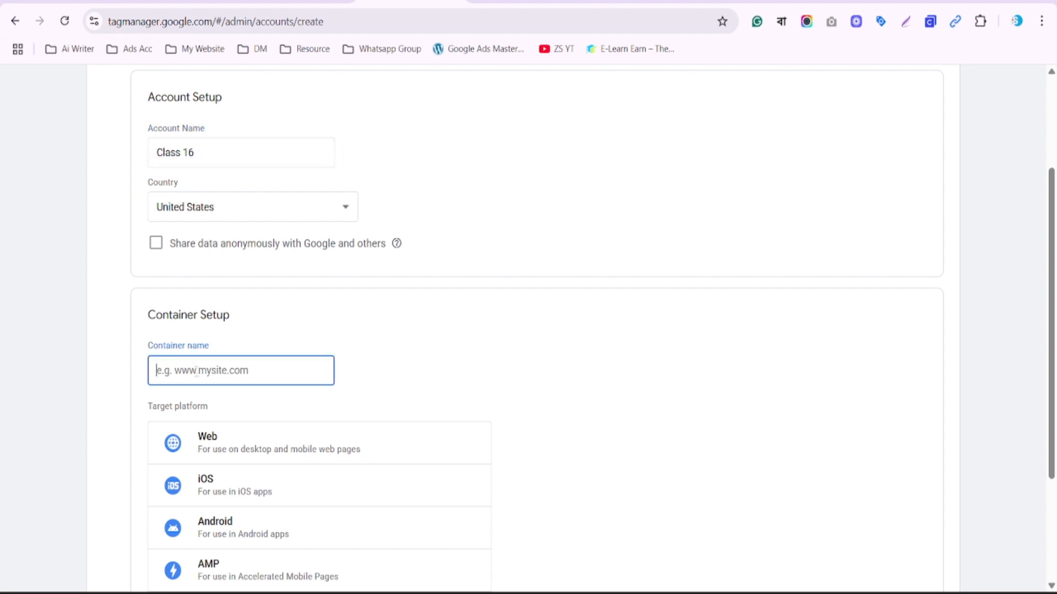
# - Copy the live site's address from its tab and return to the Tag Manager account creation form
pyautogui.click(630, 2)
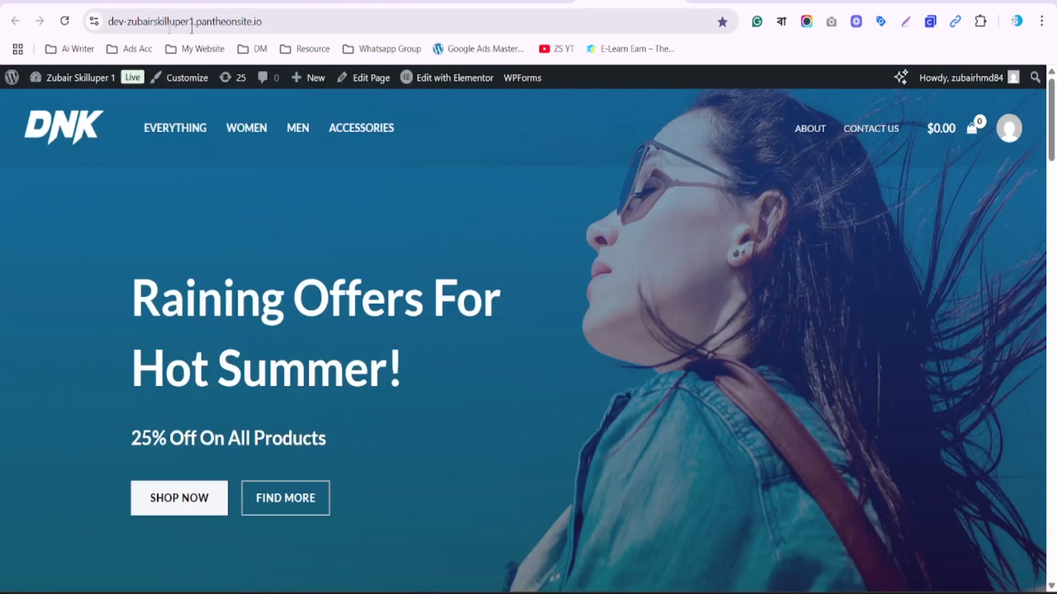
pyautogui.click(157, 25)
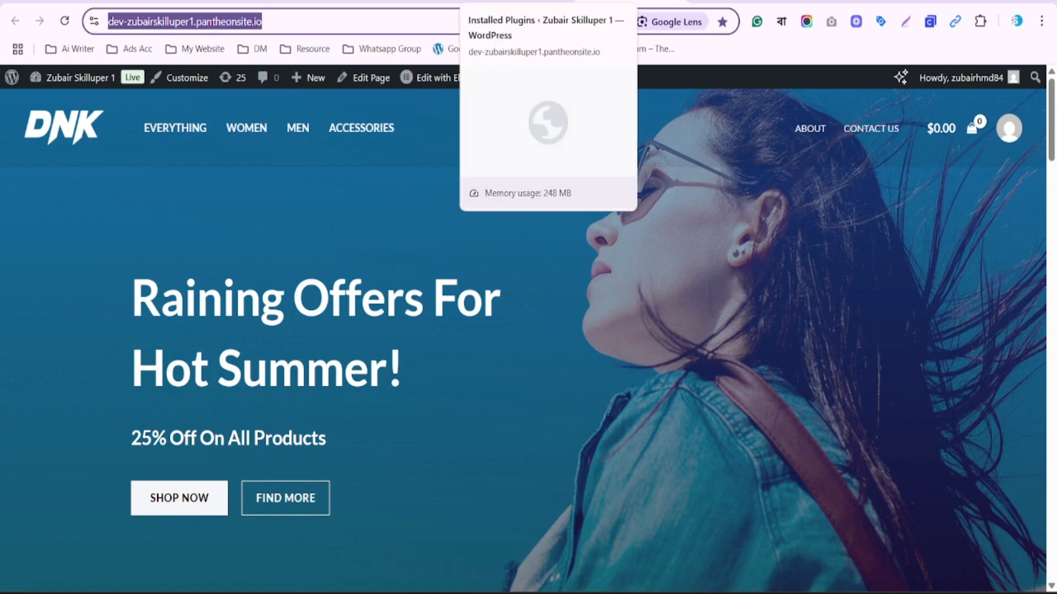
pyautogui.click(490, 2)
pyautogui.click(418, 1)
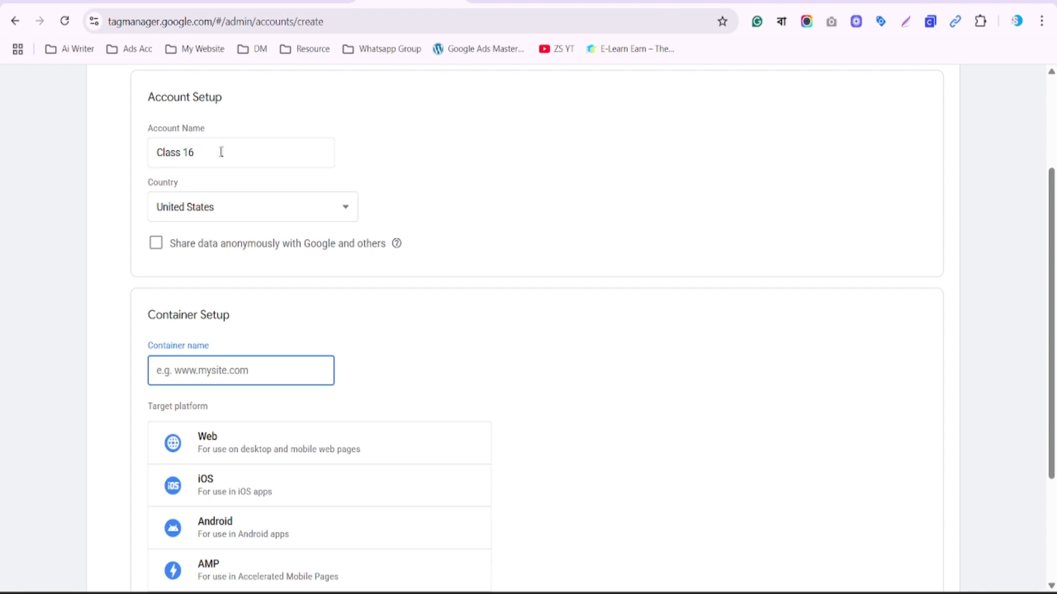
# - Change the account name to "DNK", the brand in the site's logo, and paste the copied site address as the container name
pyautogui.moveTo(221, 152); pyautogui.dragTo(137, 152)
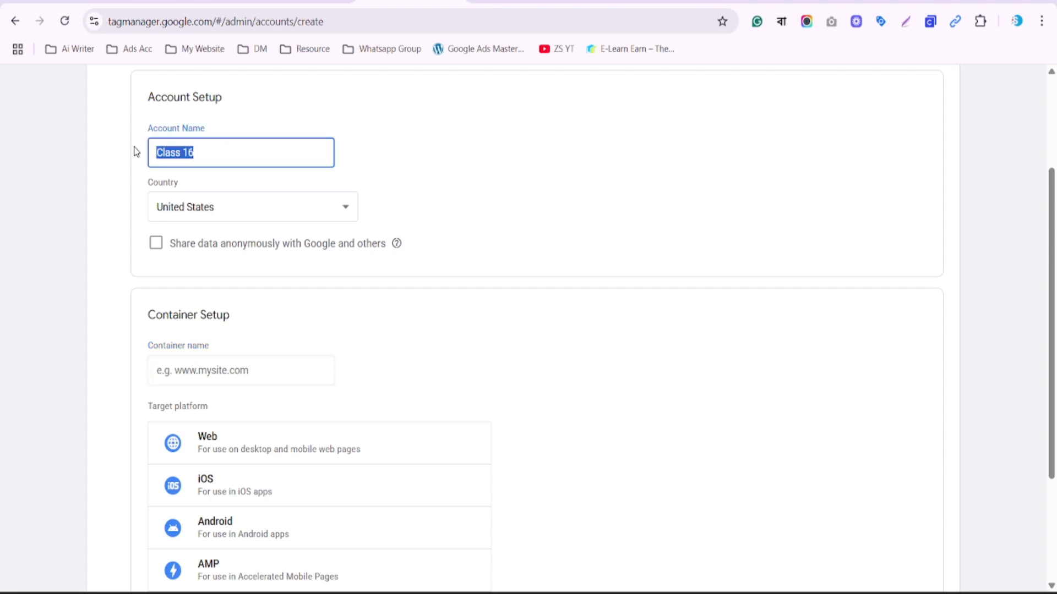
pyautogui.click(197, 372)
pyautogui.click(631, 2)
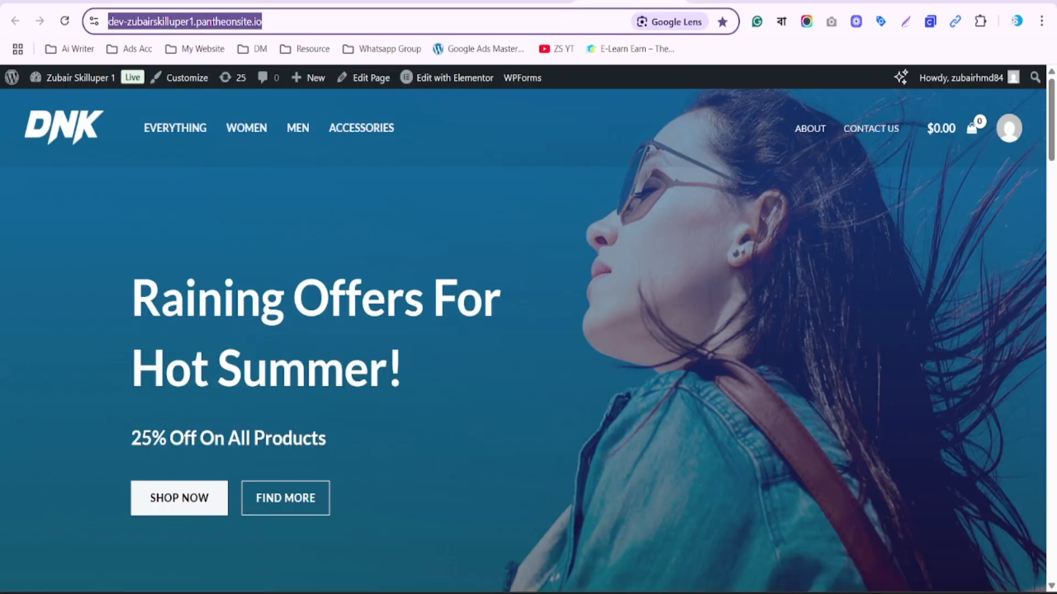
pyautogui.click(410, 2)
pyautogui.click(237, 158)
pyautogui.hotkey('ctrl', 'a')
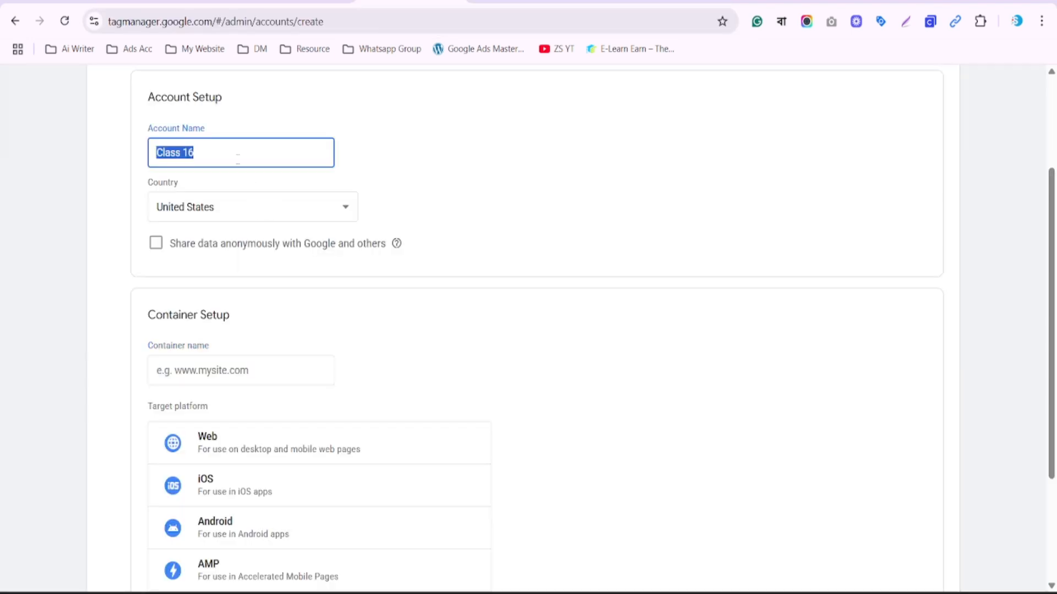
pyautogui.write('DNK')
pyautogui.click(242, 373)
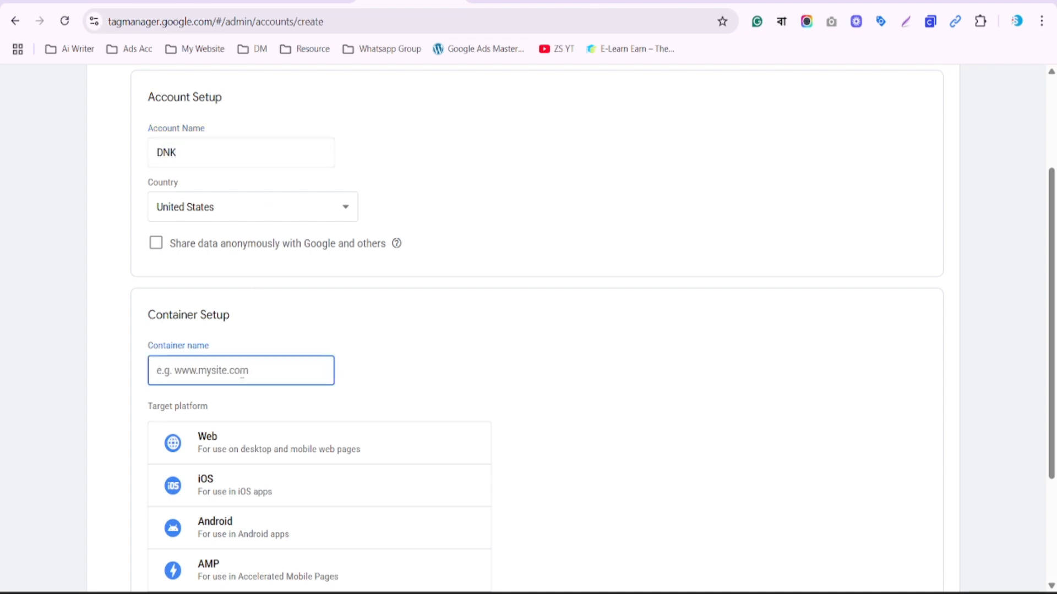
pyautogui.hotkey('ctrl', 'v')
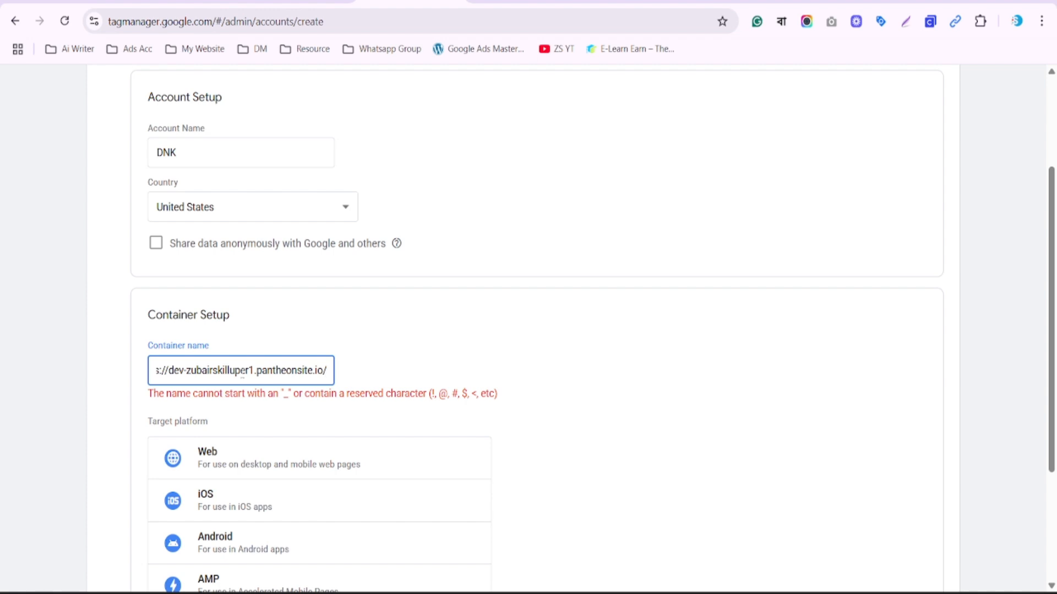
pyautogui.press('BackSpace')
pyautogui.press('Home')
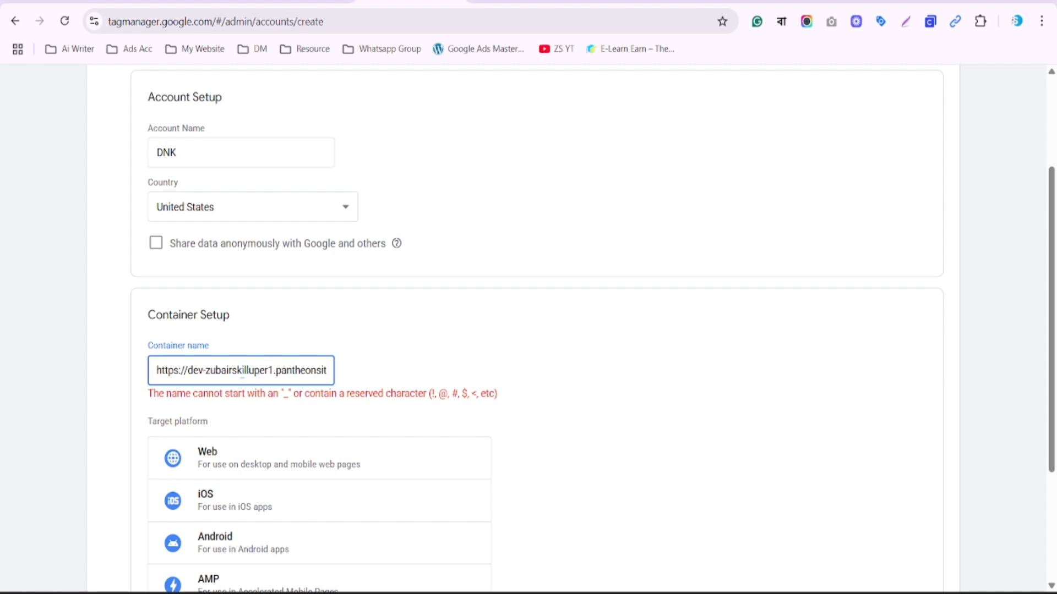
pyautogui.press('Delete')
pyautogui.press('Delete')
pyautogui.press('Delete')
pyautogui.press('Delete')
pyautogui.press('Delete')
pyautogui.press('Delete')
pyautogui.press('Delete')
pyautogui.press('Delete')
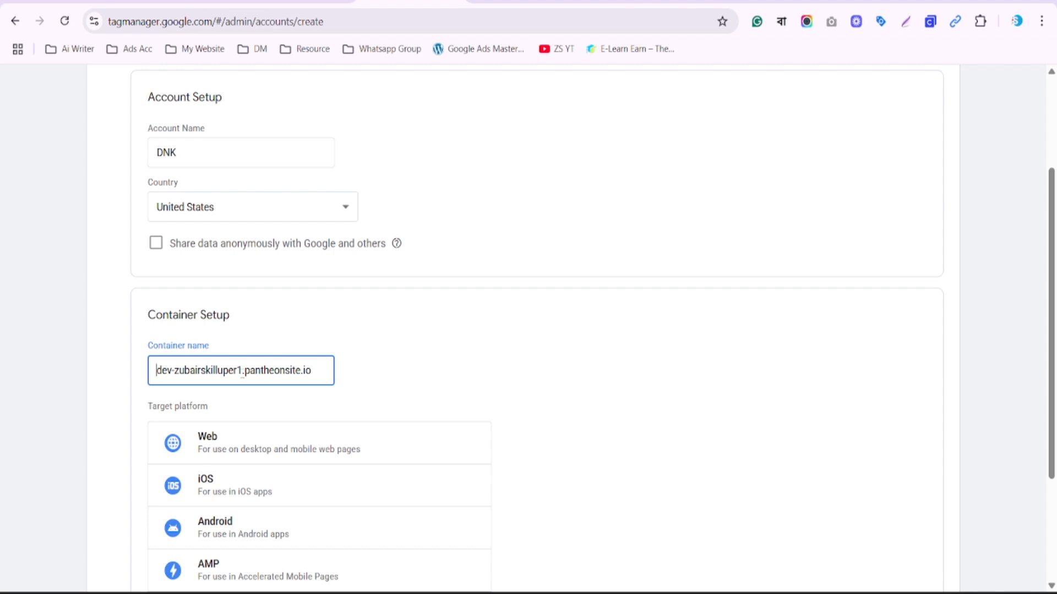
# - Choose Web as the target platform and create the account, accepting the GDPR data processing terms and the Terms of Service
pyautogui.scroll(-3, 242, 377)
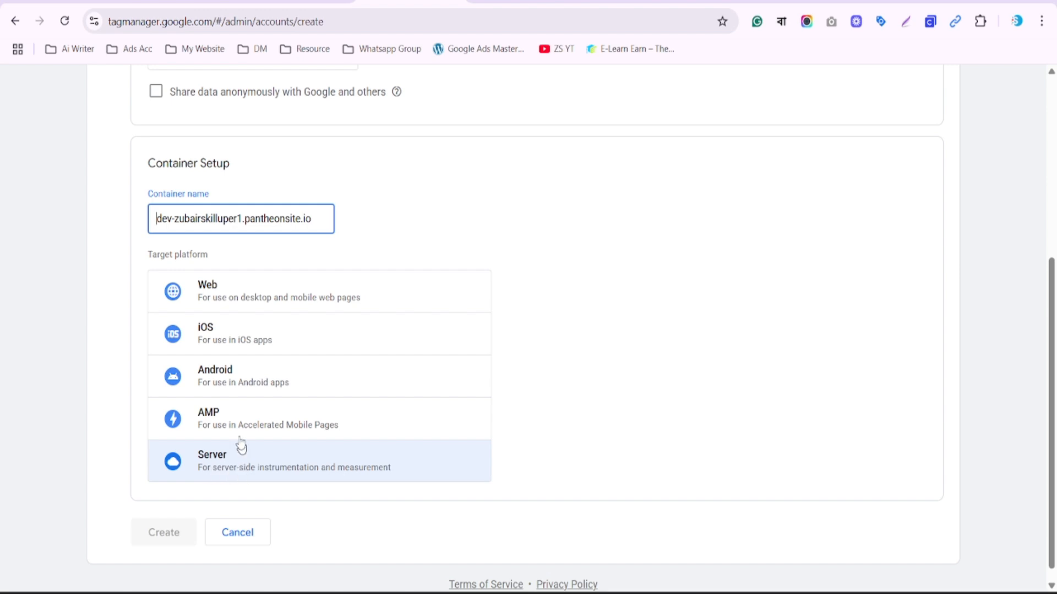
pyautogui.click(242, 295)
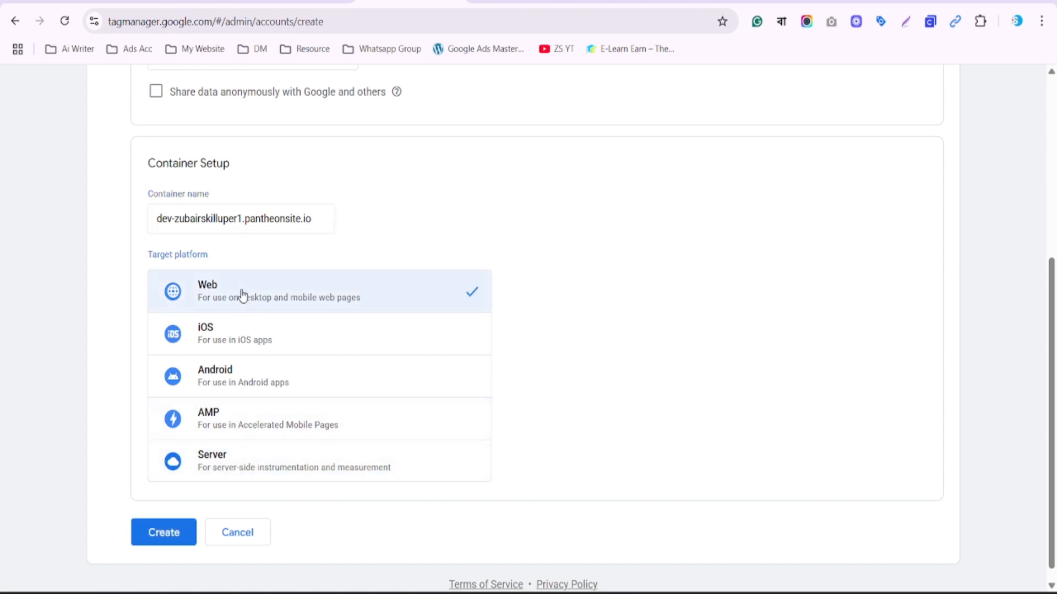
pyautogui.click(160, 542)
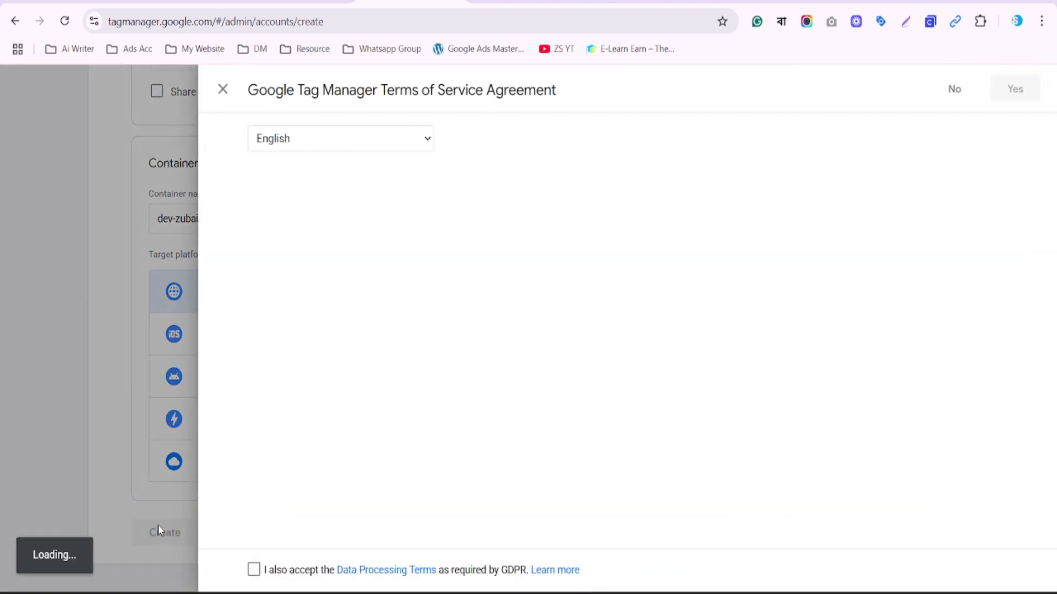
pyautogui.click(254, 569)
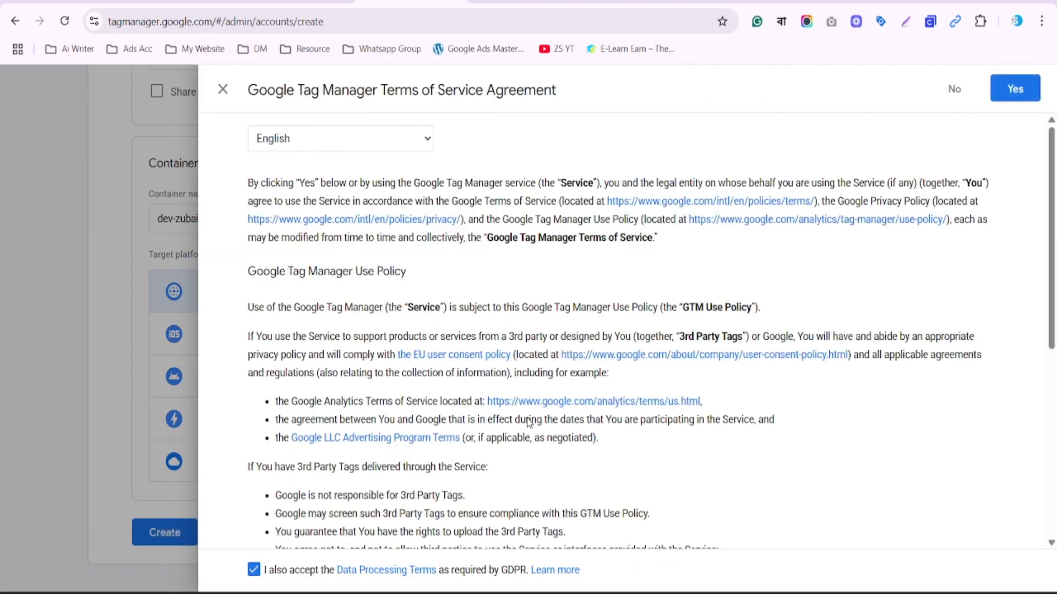
pyautogui.scroll(-7, 529, 423)
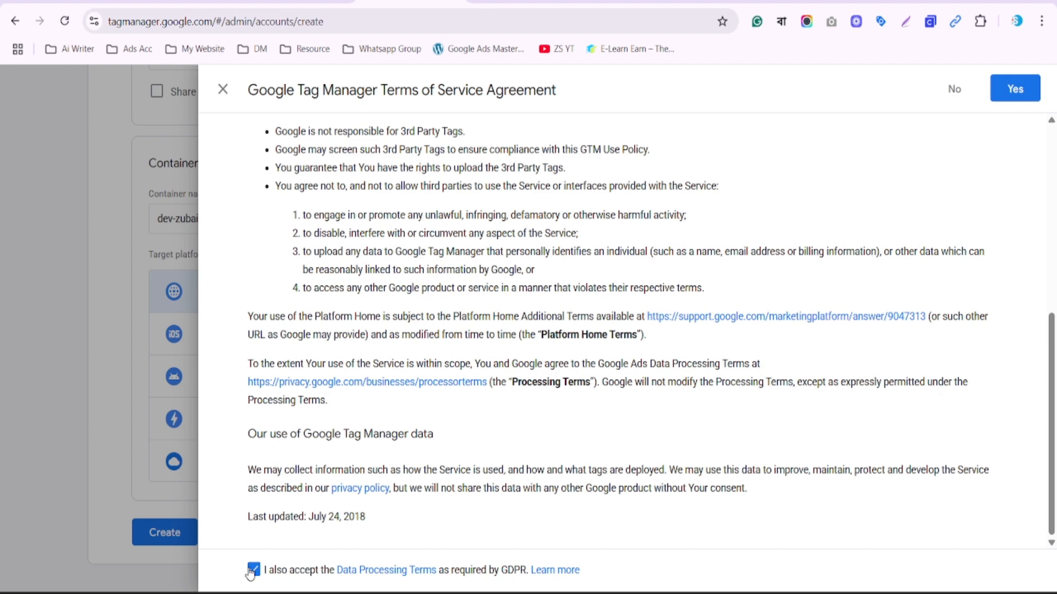
pyautogui.click(1021, 95)
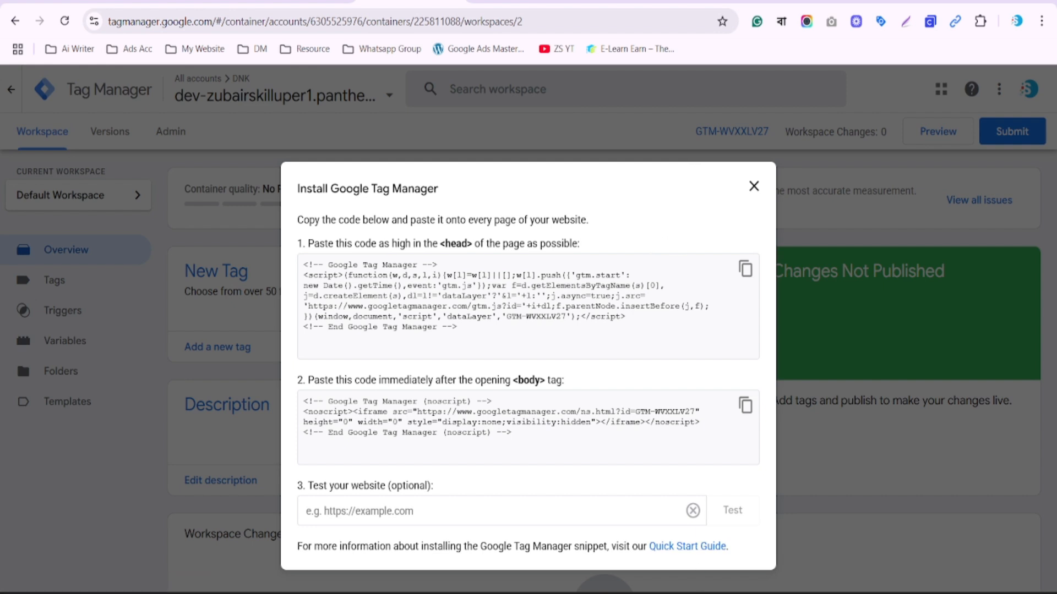
# - Highlight "& integrate with website" in the Class-16 homework note and dismiss the Install Google Tag Manager dialog
pyautogui.click(699, 593)
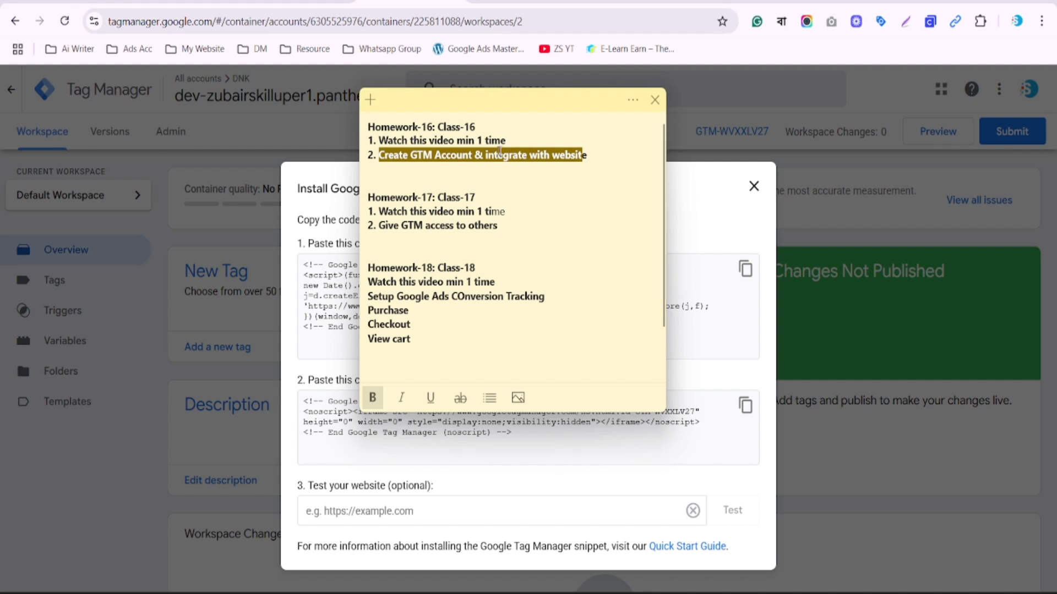
pyautogui.moveTo(590, 155); pyautogui.dragTo(474, 155)
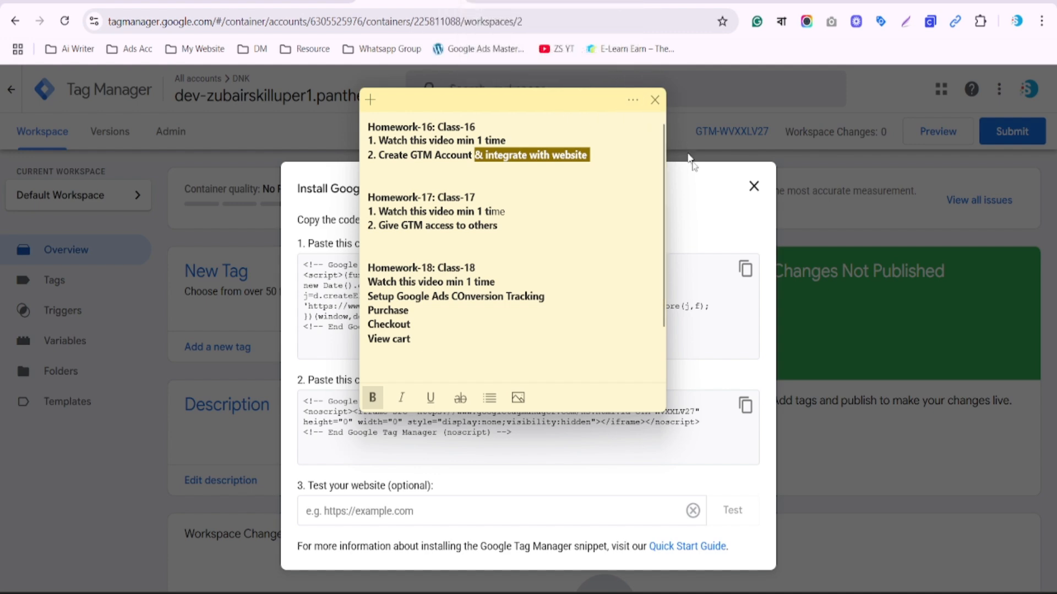
pyautogui.click(753, 189)
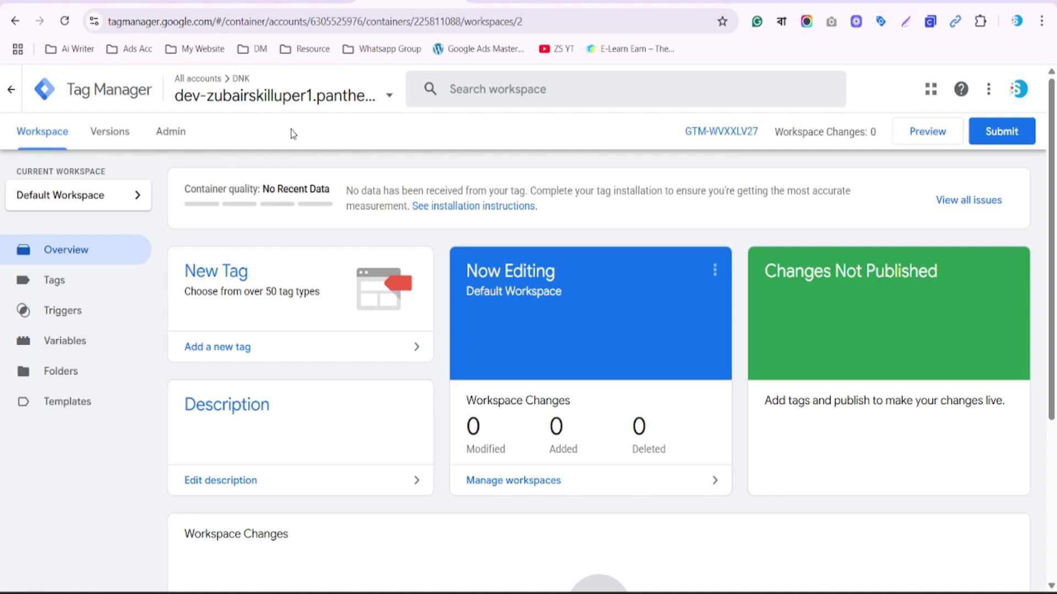
# - Confirm deleting the GTM4WP plugin's files and data in WordPress, and open the container ID in the Tag Manager workspace
pyautogui.click(520, 2)
pyautogui.scroll(-5, 390, 444)
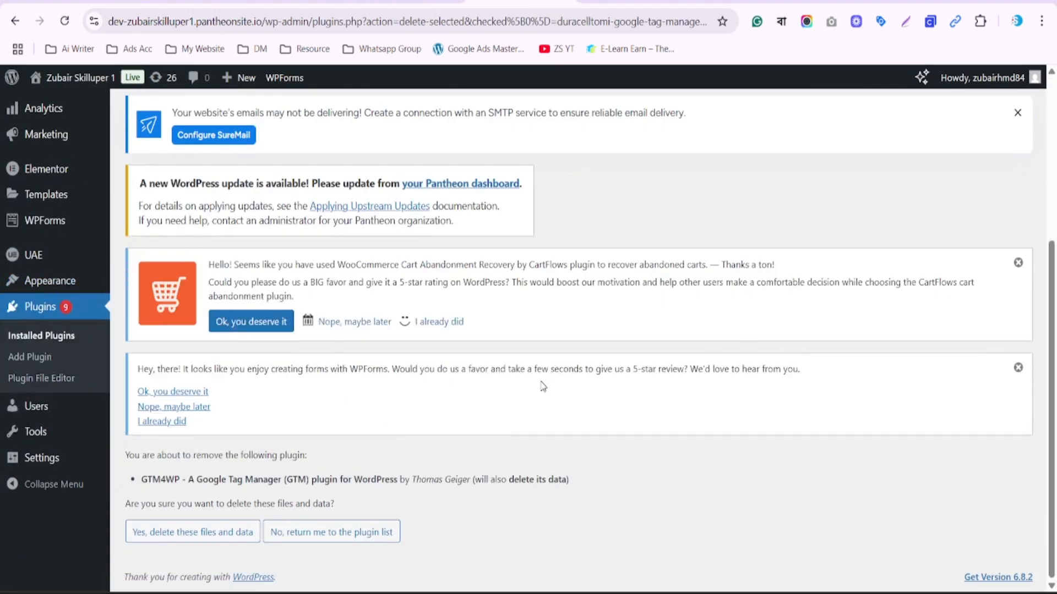
pyautogui.click(208, 533)
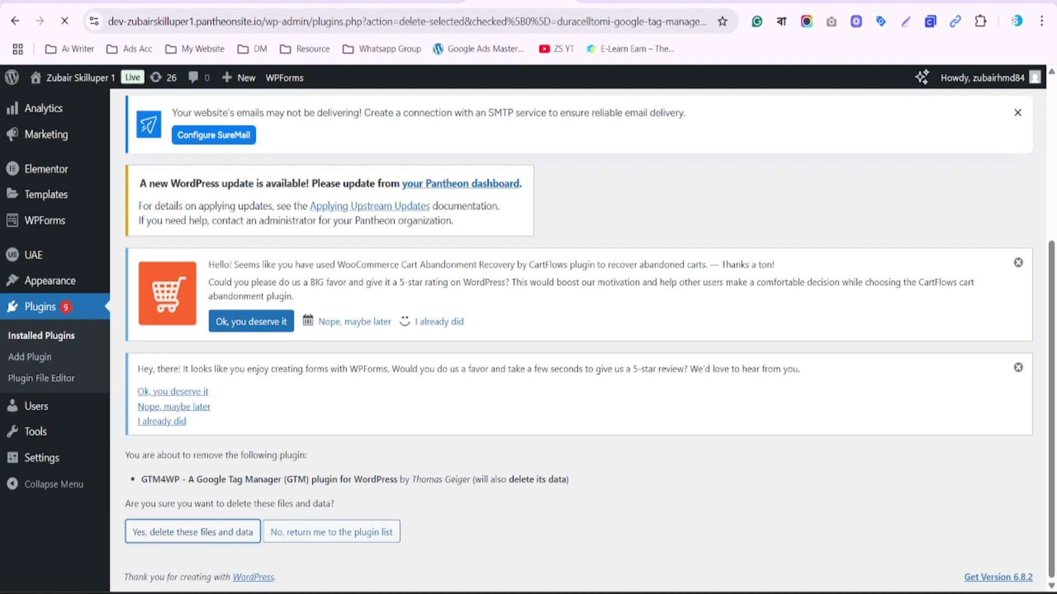
pyautogui.click(408, 2)
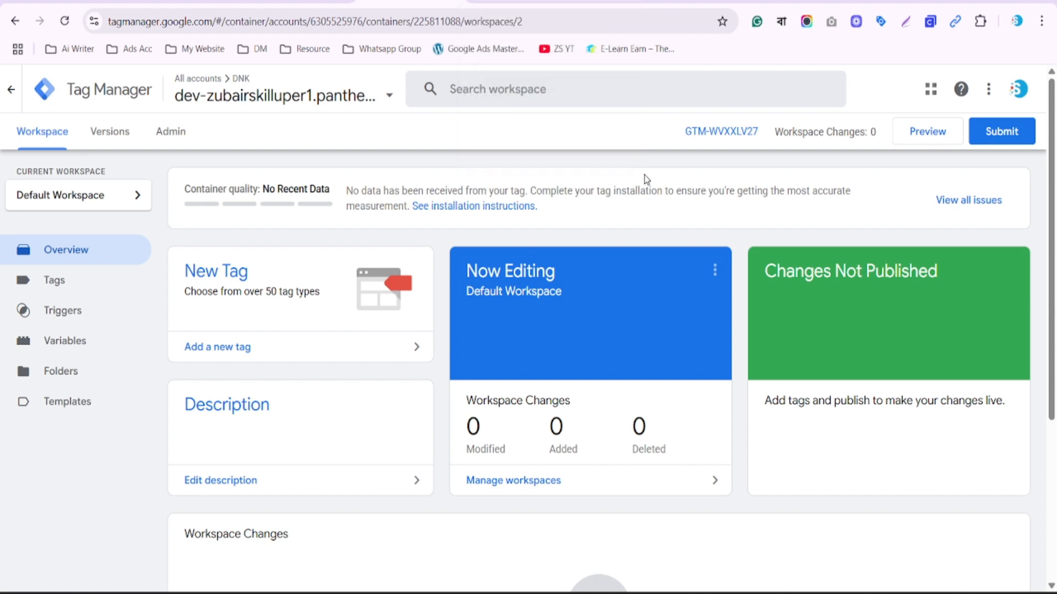
pyautogui.click(721, 132)
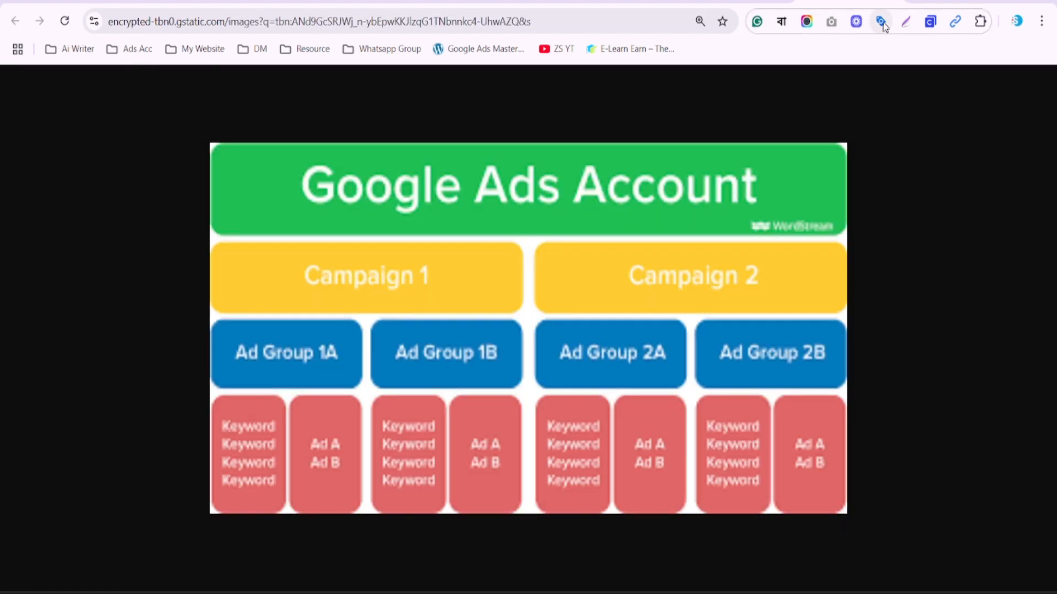
# - Remove the Tag Assistant extension from Chrome
pyautogui.rightClick(881, 22)
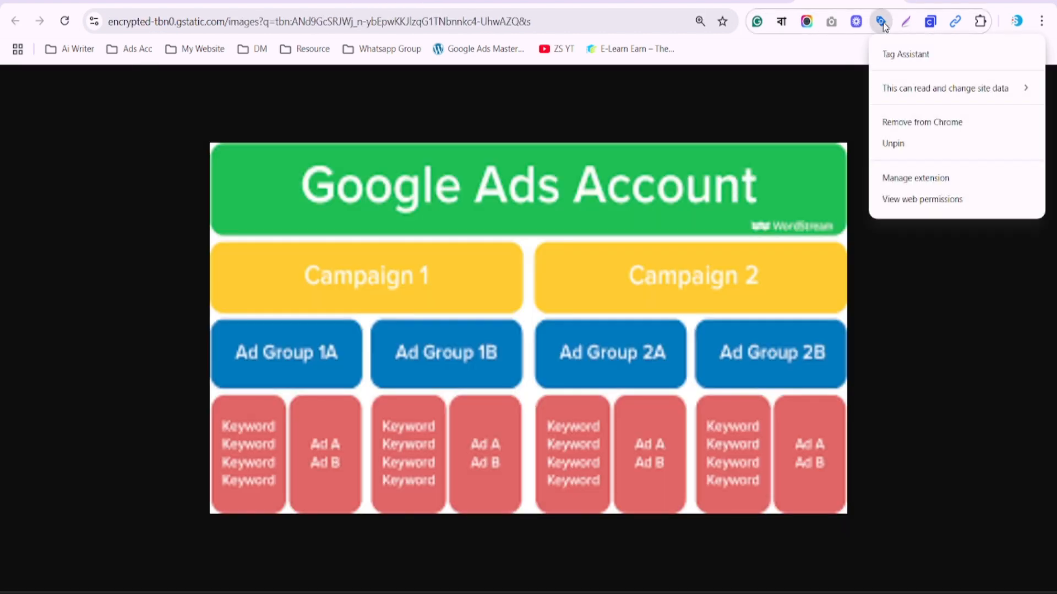
pyautogui.click(898, 122)
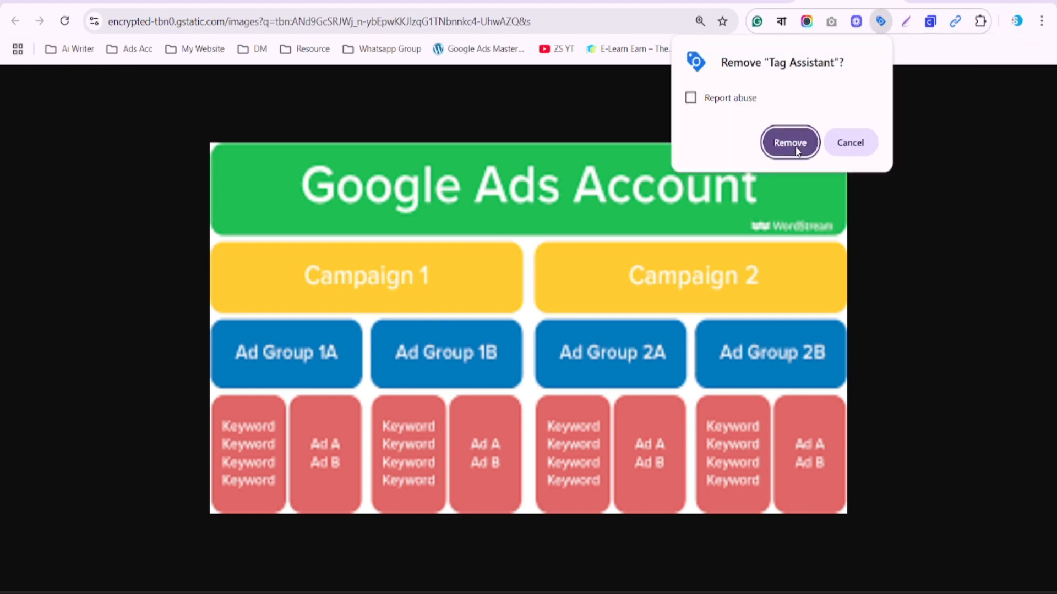
pyautogui.click(795, 147)
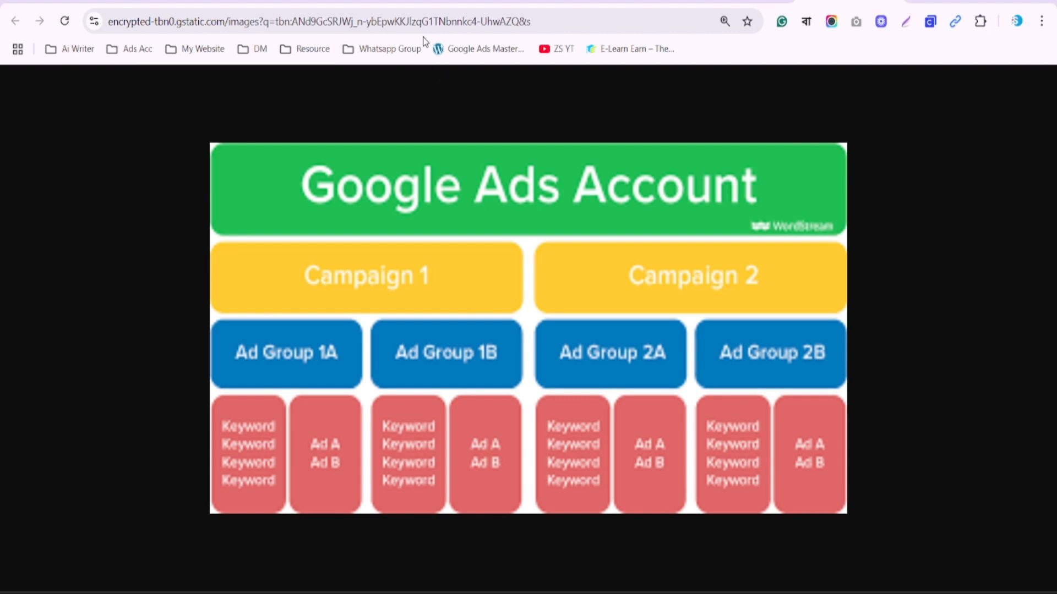
# - Search Google for "google tag manager assistant" and open the Tag Assistant page in the Chrome Web Store
pyautogui.click(430, 21)
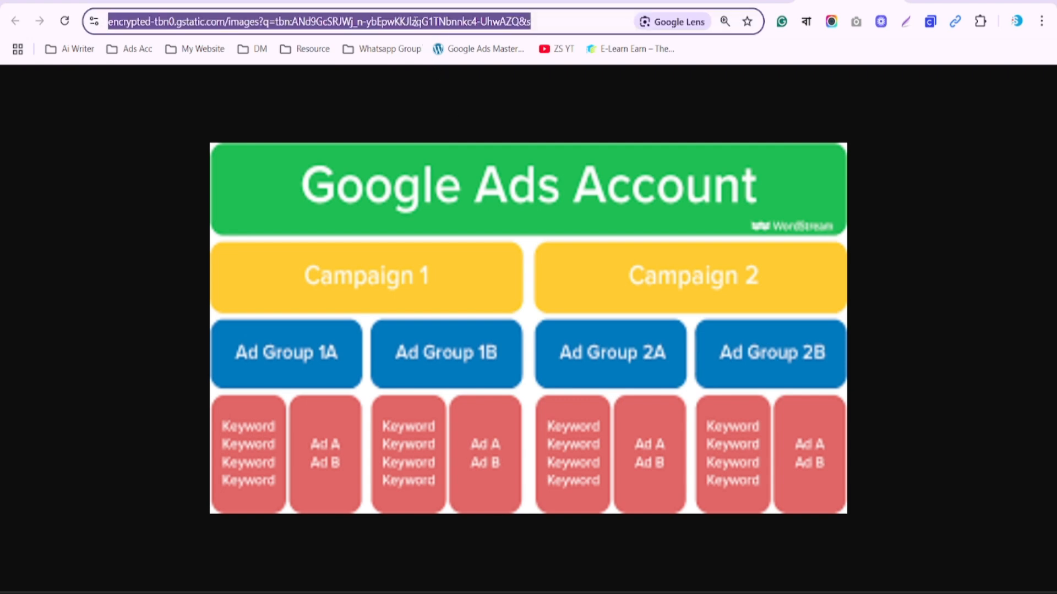
pyautogui.write('google ta')
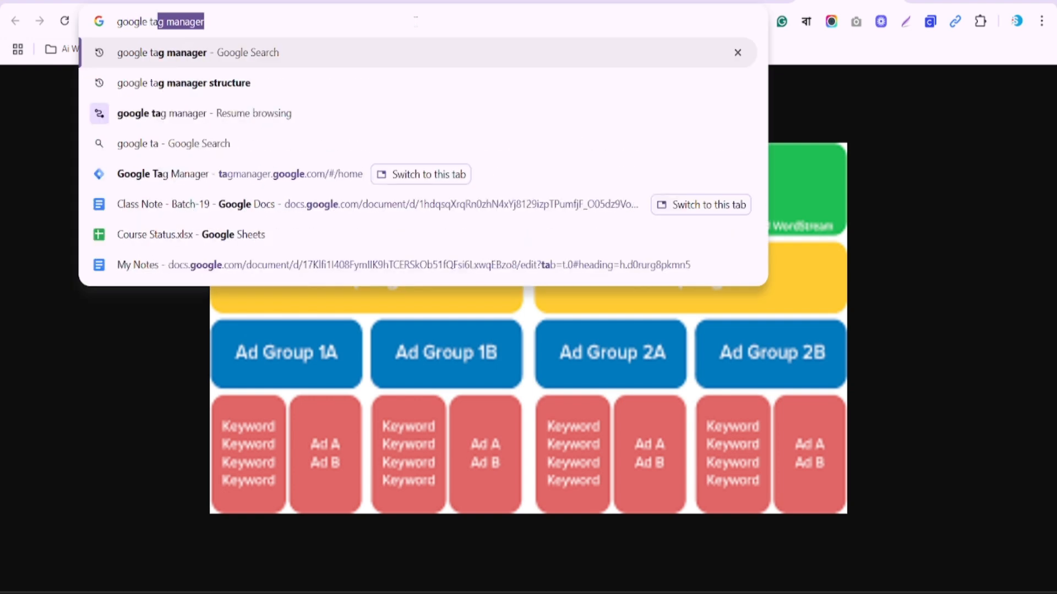
pyautogui.write('g manager acc')
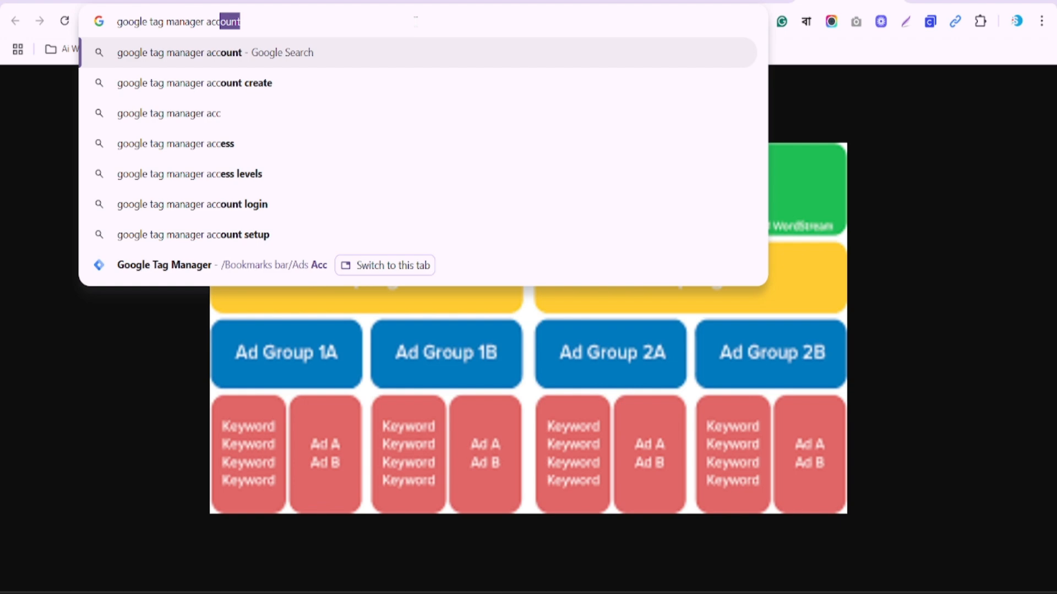
pyautogui.press('BackSpace')
pyautogui.press('BackSpace')
pyautogui.press('BackSpace')
pyautogui.write('ssista')
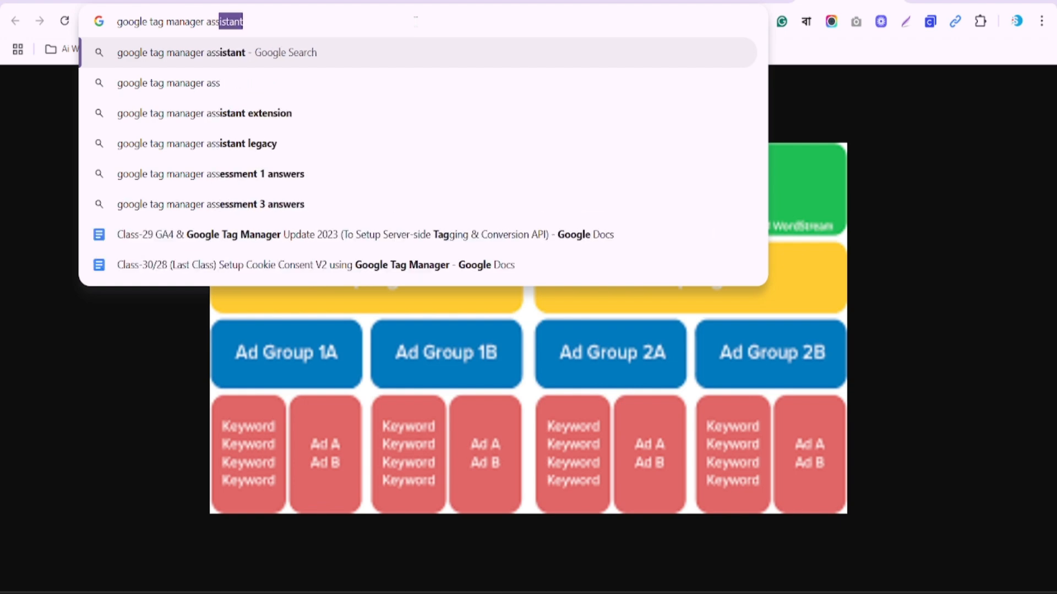
pyautogui.press('Return')
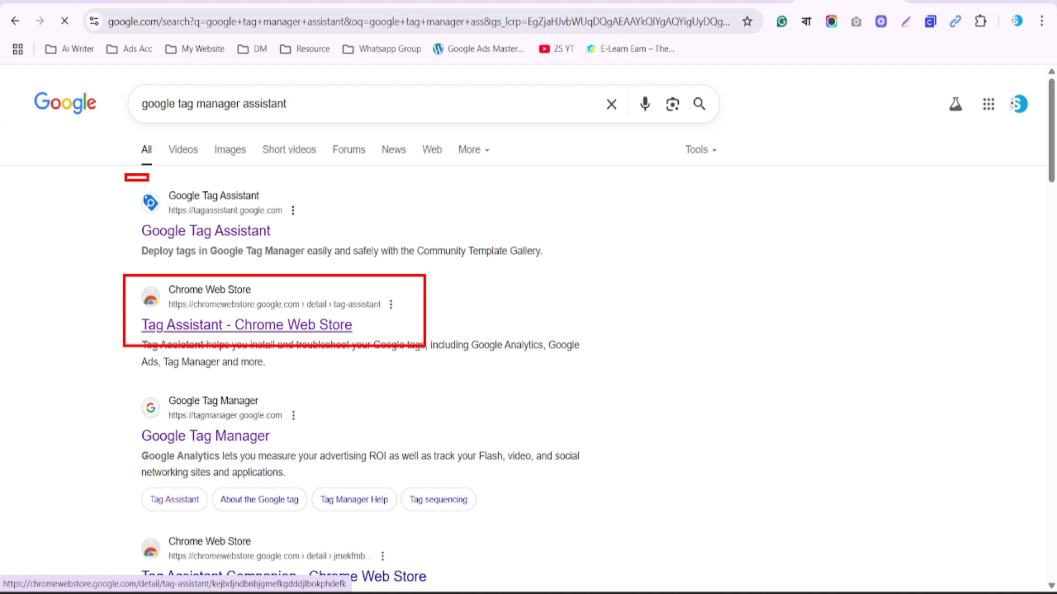
pyautogui.click(287, 332)
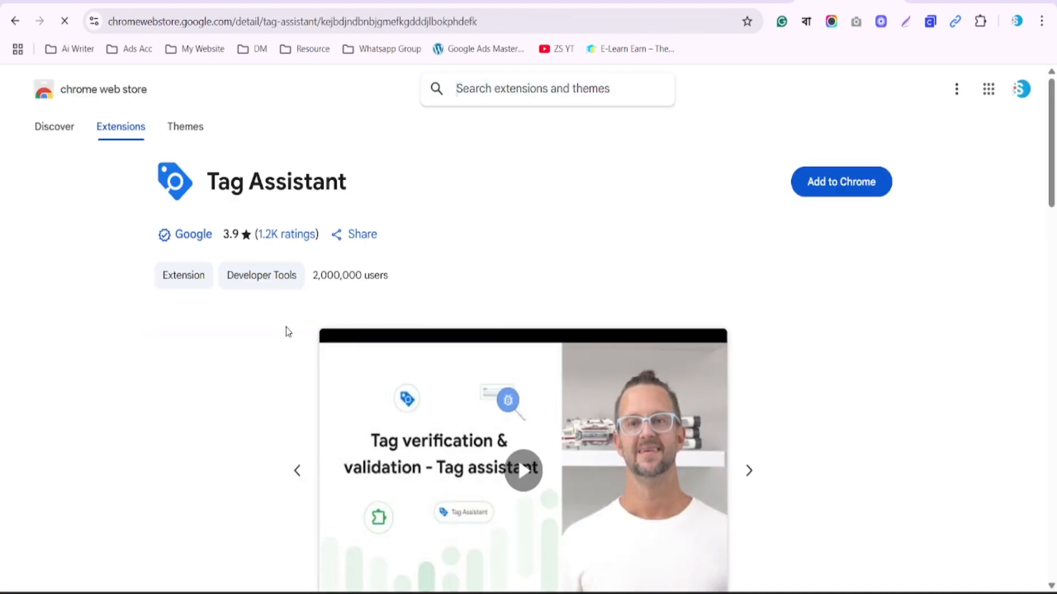
# - Add the Tag Assistant extension to Chrome and pin it
pyautogui.click(812, 188)
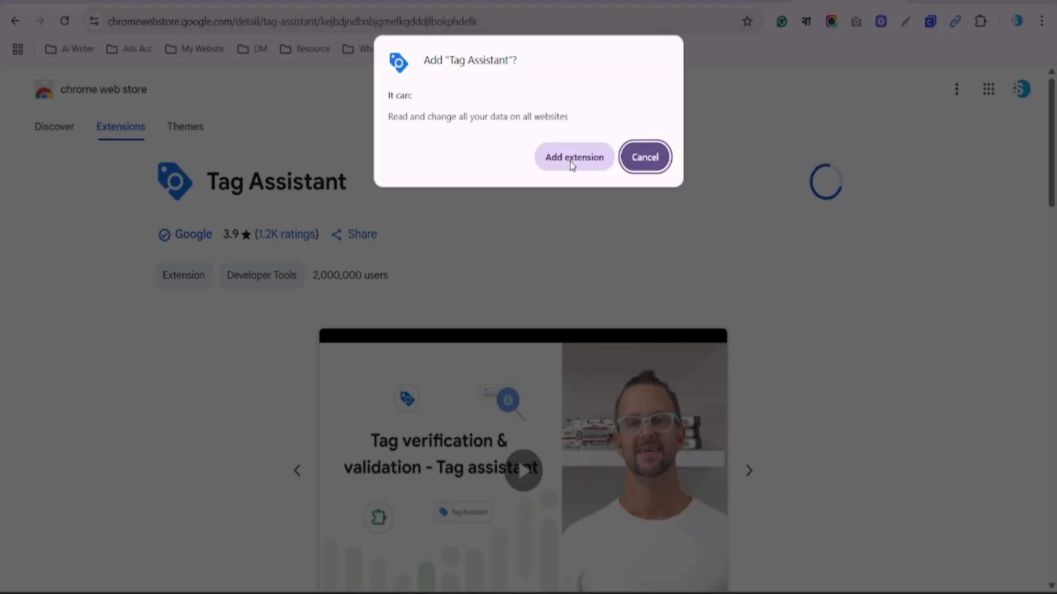
pyautogui.click(571, 163)
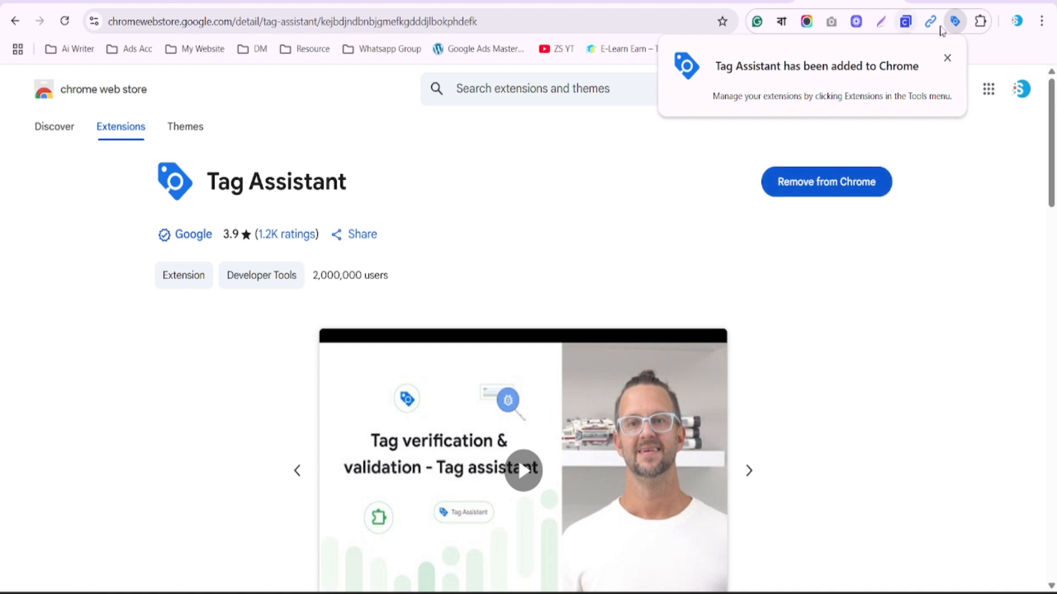
pyautogui.click(968, 238)
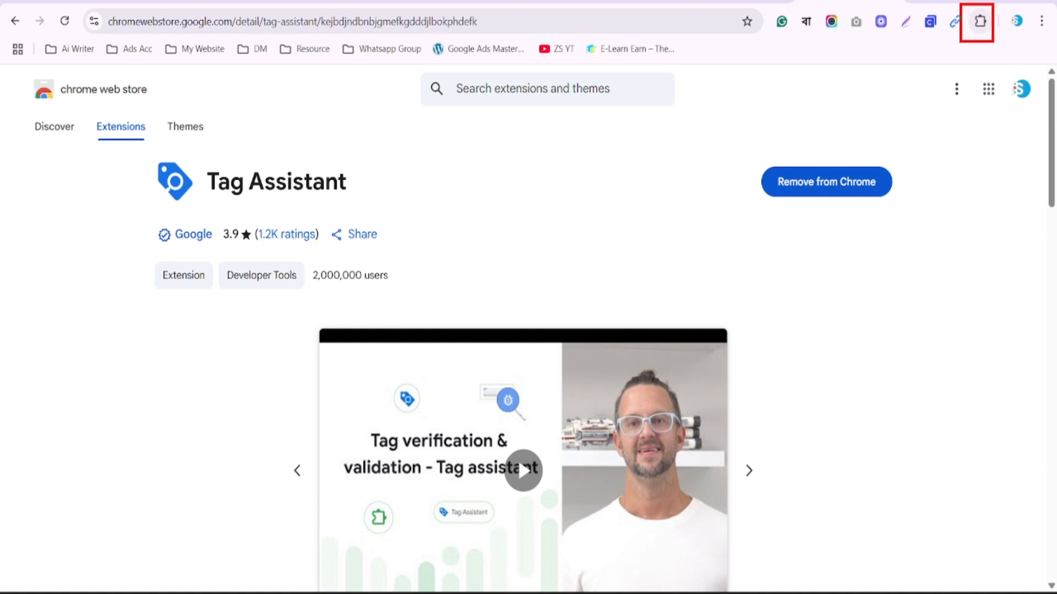
pyautogui.click(980, 21)
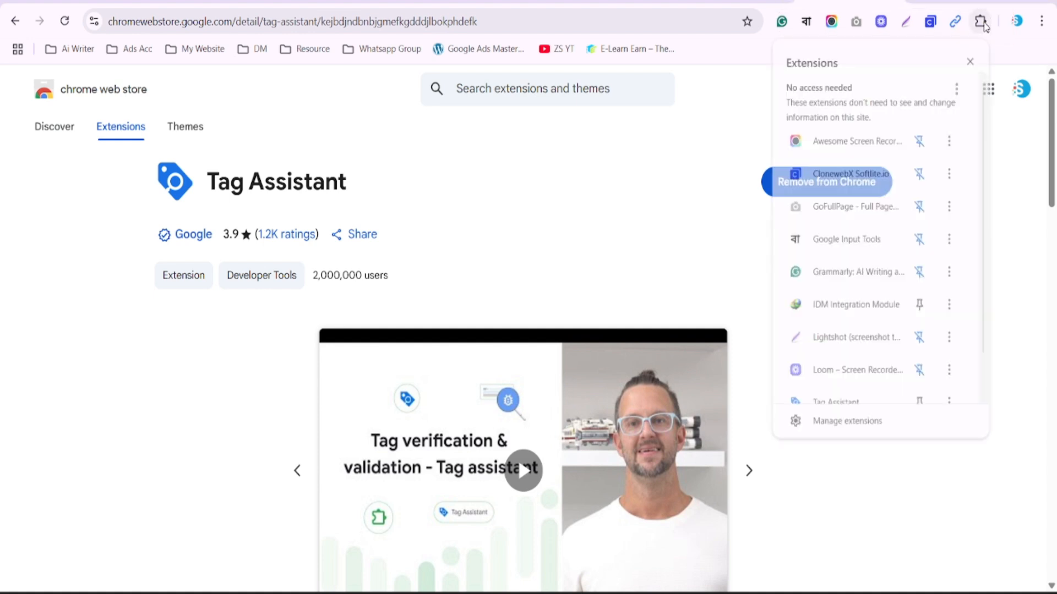
pyautogui.scroll(-1, 883, 225)
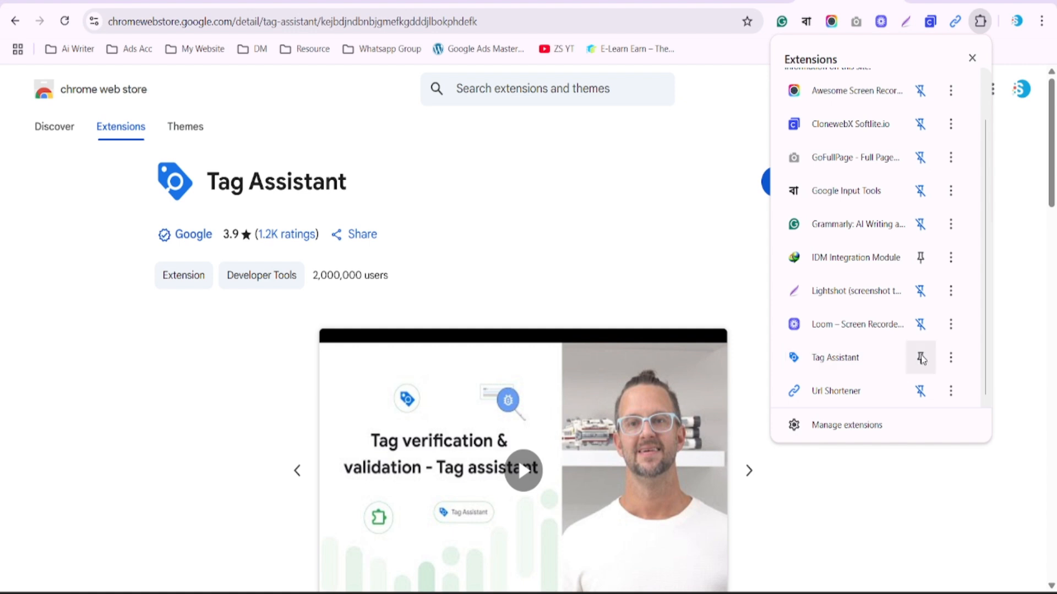
pyautogui.click(921, 359)
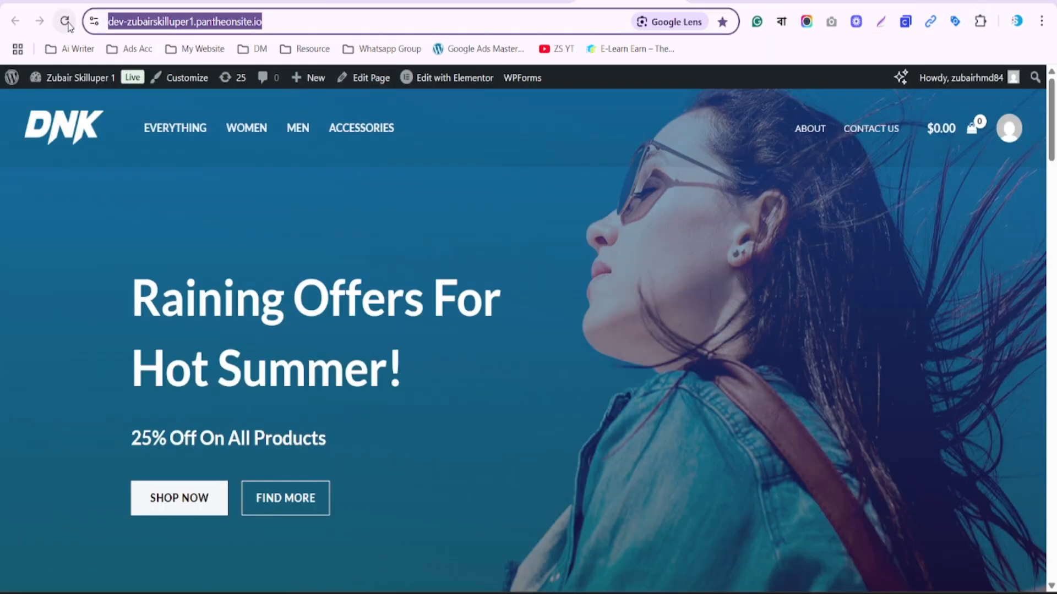
# - Reload the DNK store's home page and open Tag Assistant on it to check for installed tags
pyautogui.click(65, 22)
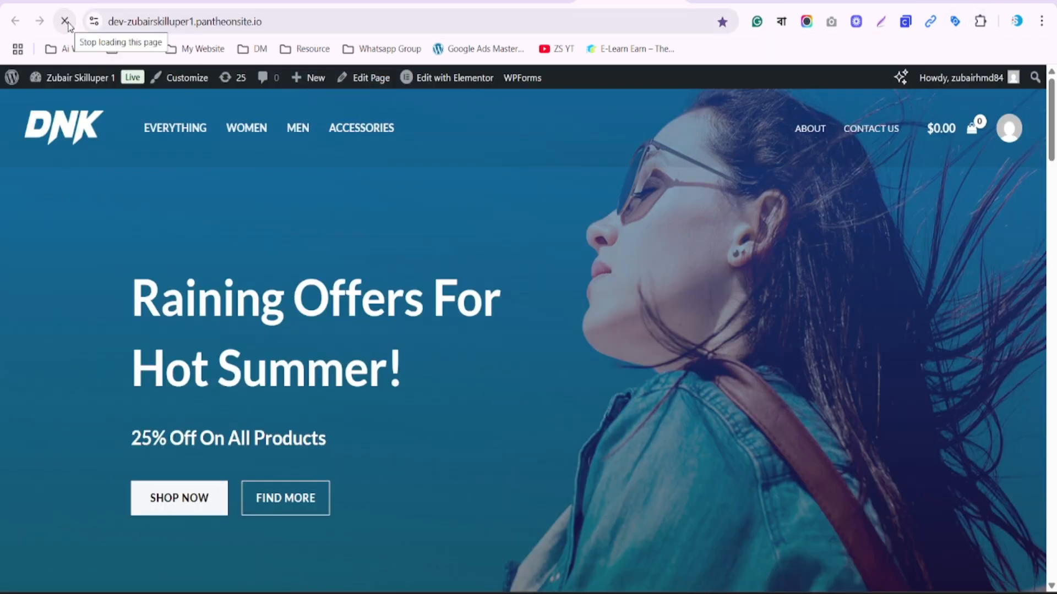
pyautogui.scroll(-15, 602, 318)
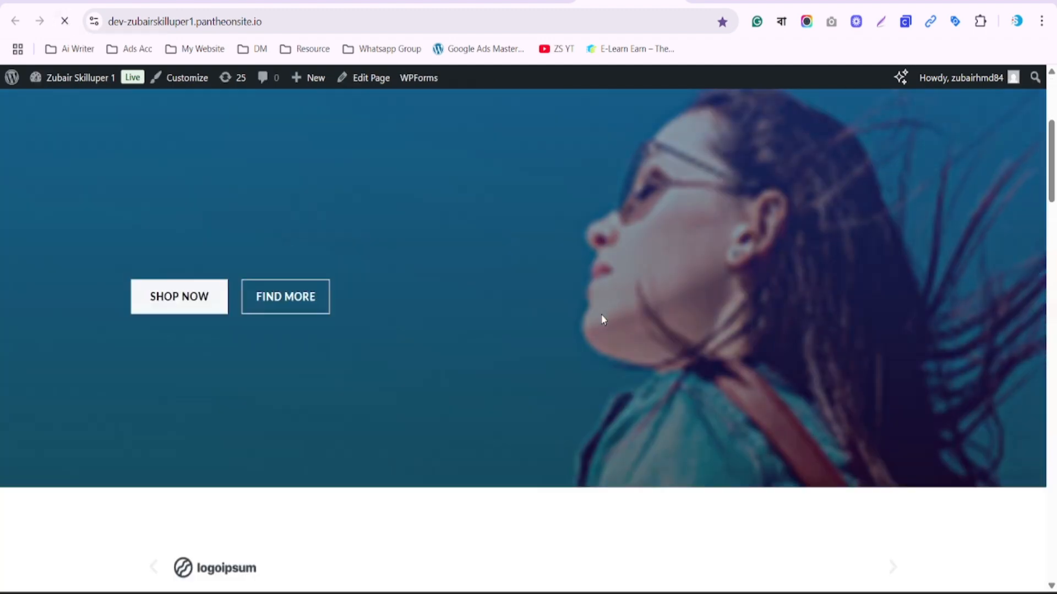
pyautogui.scroll(15, 602, 317)
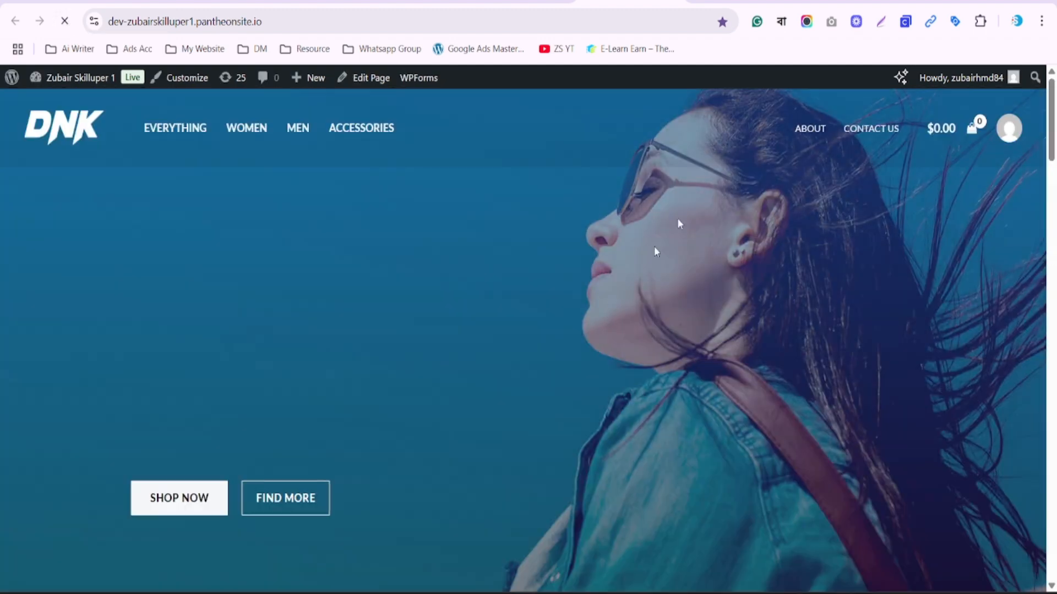
pyautogui.click(955, 22)
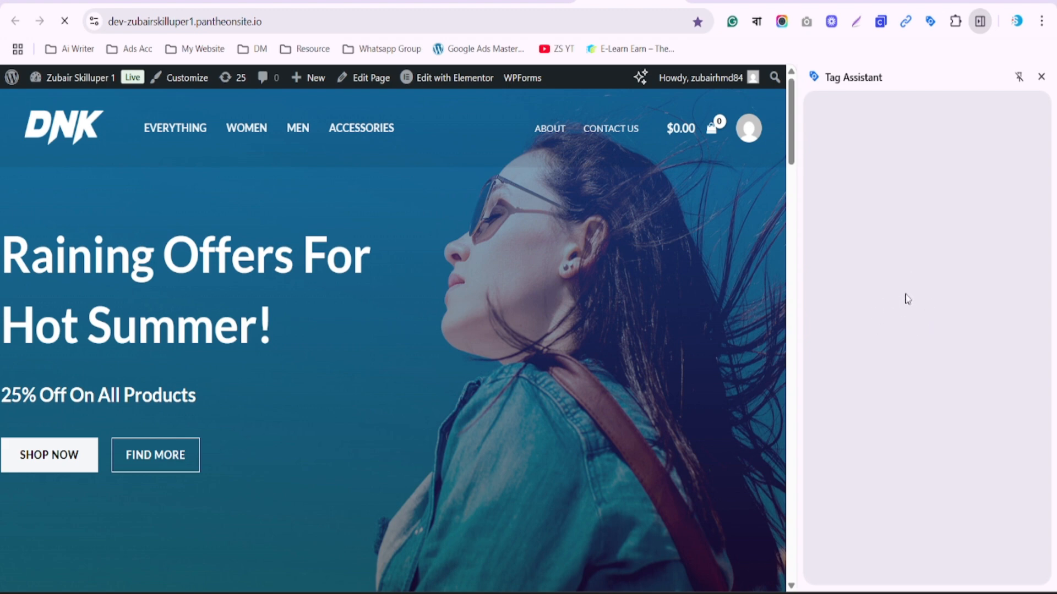
pyautogui.scroll(-1, 905, 319)
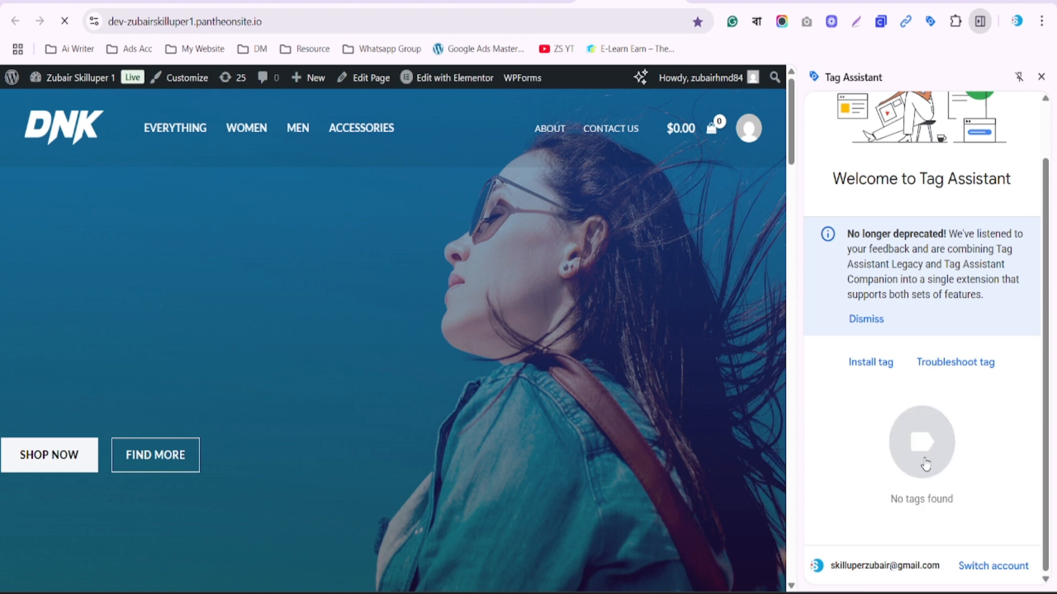
# - Review the head and body installation snippets for the DNK container in Google Tag Manager
pyautogui.moveTo(873, 486); pyautogui.dragTo(970, 531)
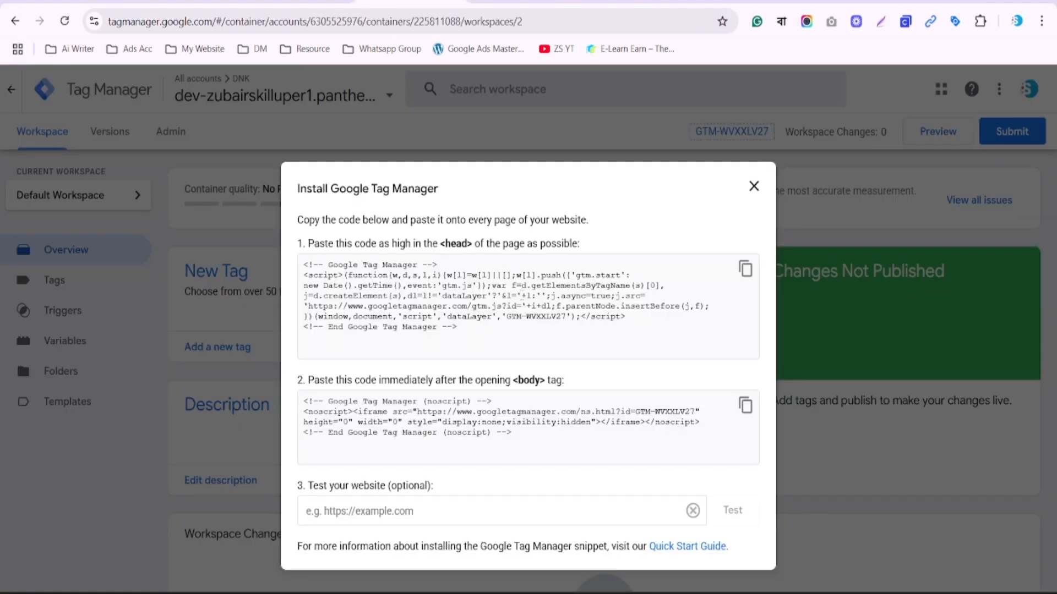
pyautogui.moveTo(308, 243); pyautogui.dragTo(607, 251)
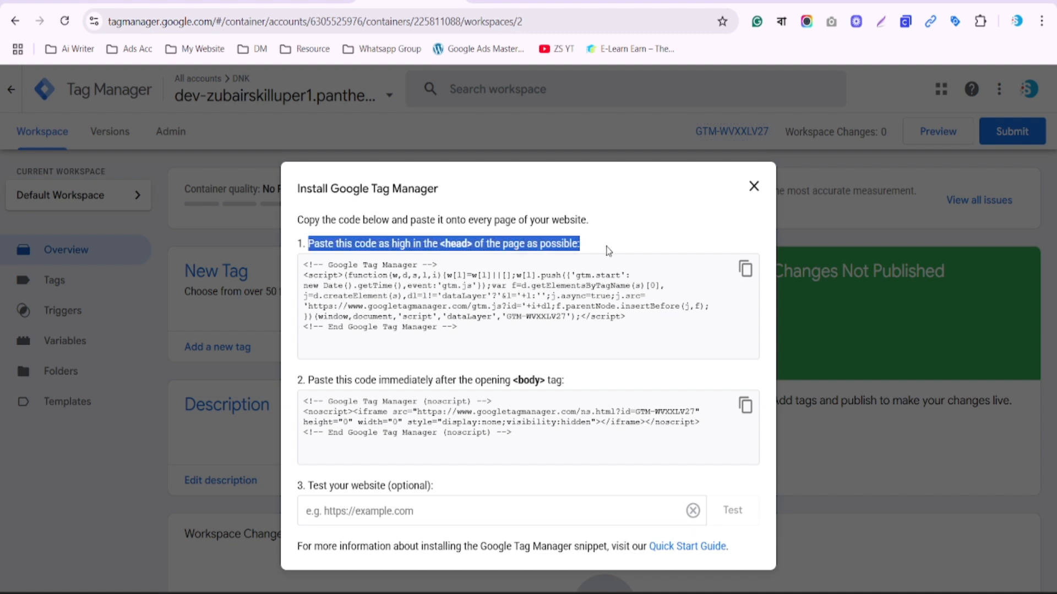
pyautogui.moveTo(303, 265); pyautogui.dragTo(480, 330)
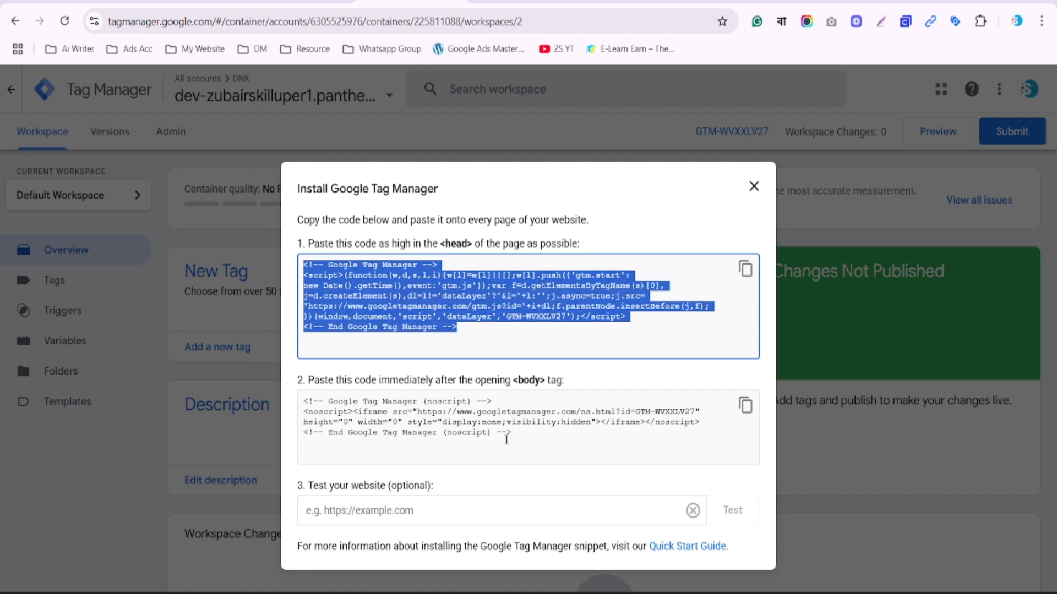
pyautogui.moveTo(509, 435); pyautogui.dragTo(303, 401)
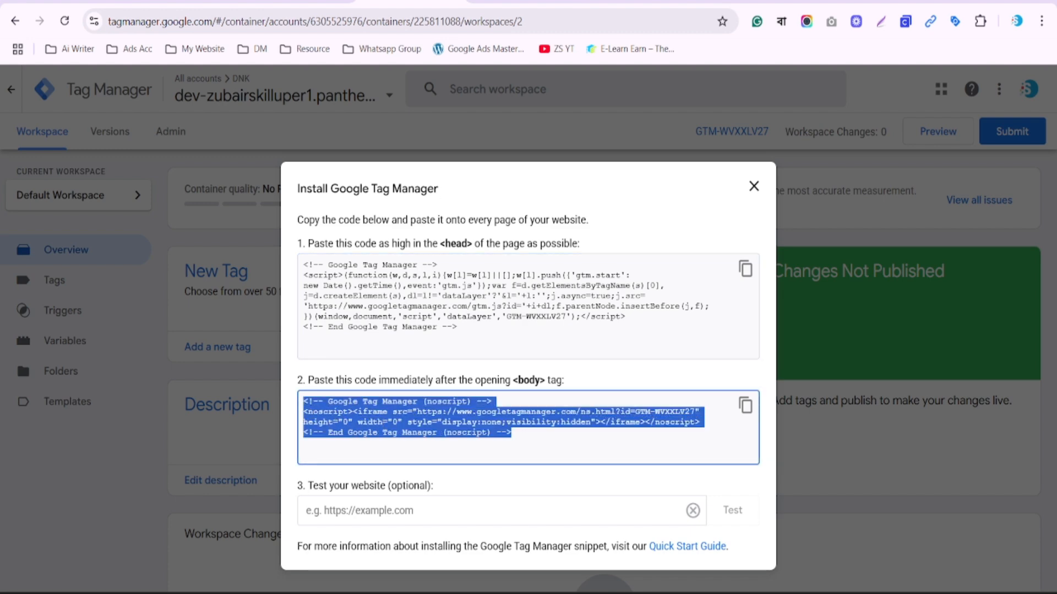
# - Switch to the WordPress admin, open the installed themes page and look through the themes
pyautogui.click(520, 3)
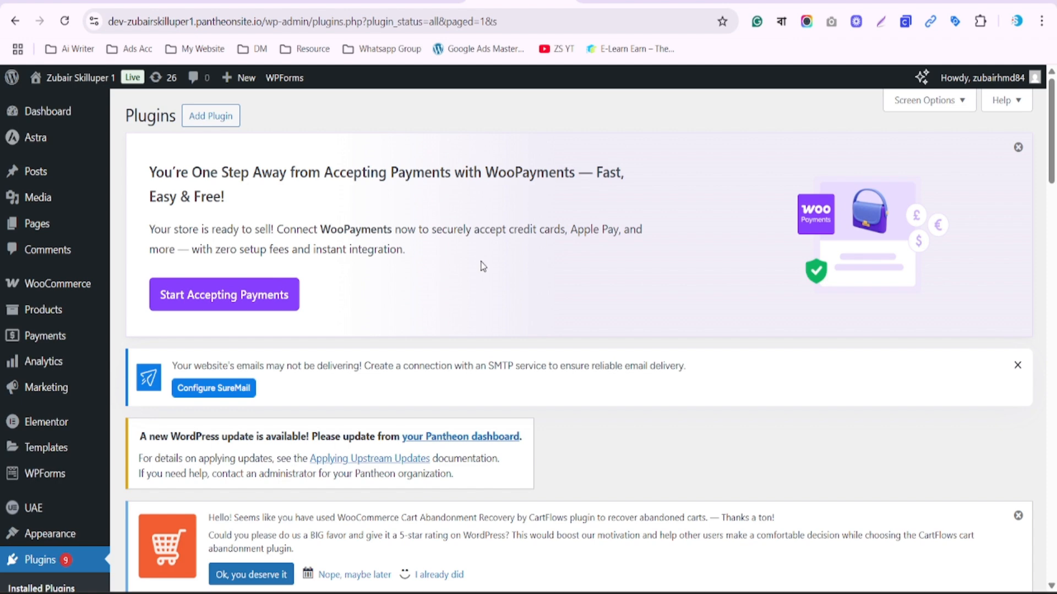
pyautogui.scroll(-1, 481, 275)
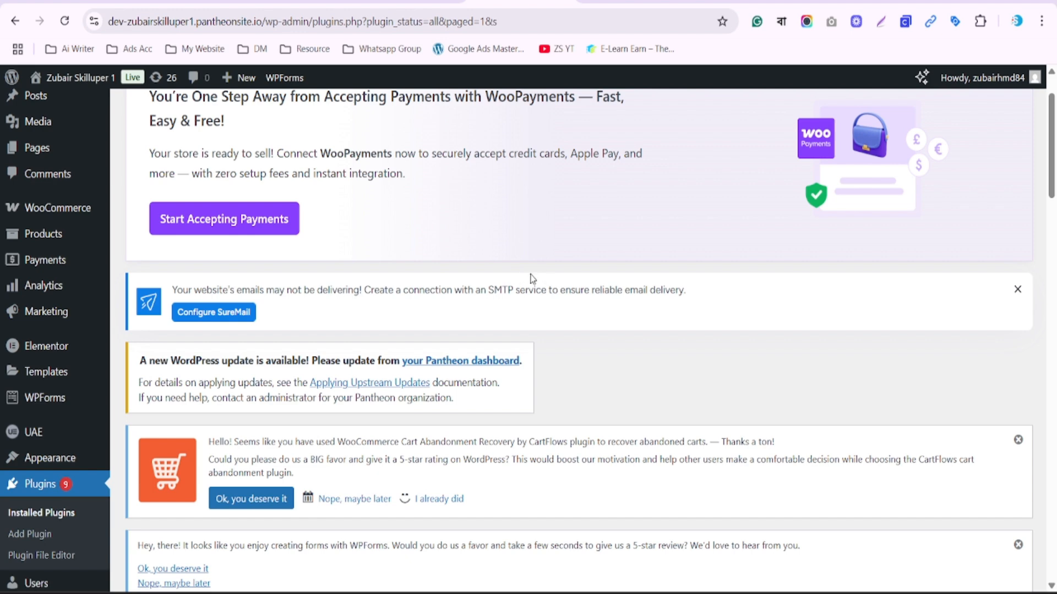
pyautogui.scroll(-2, 537, 279)
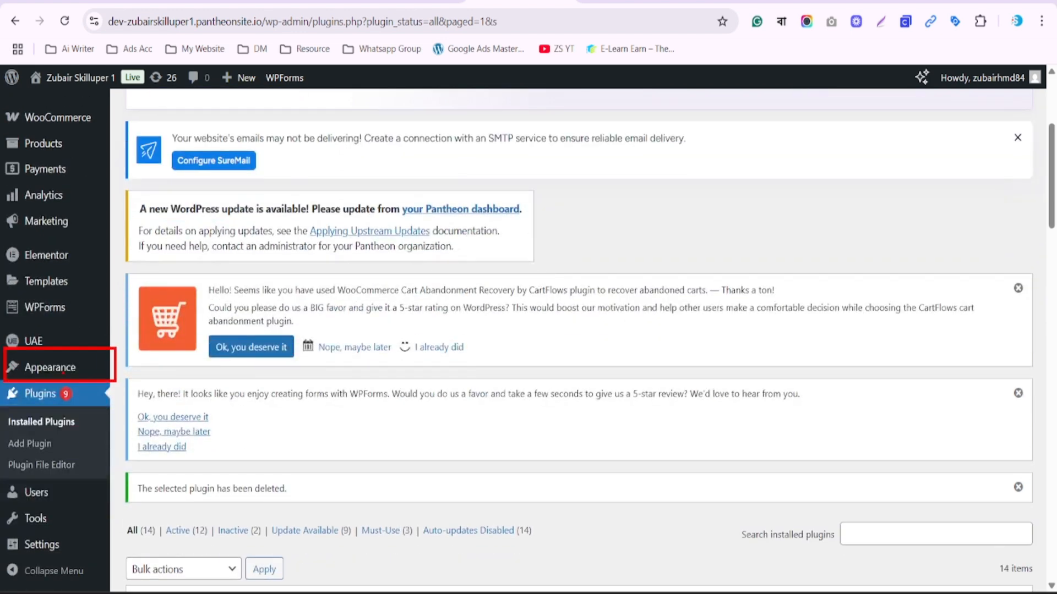
pyautogui.moveTo(63, 374)
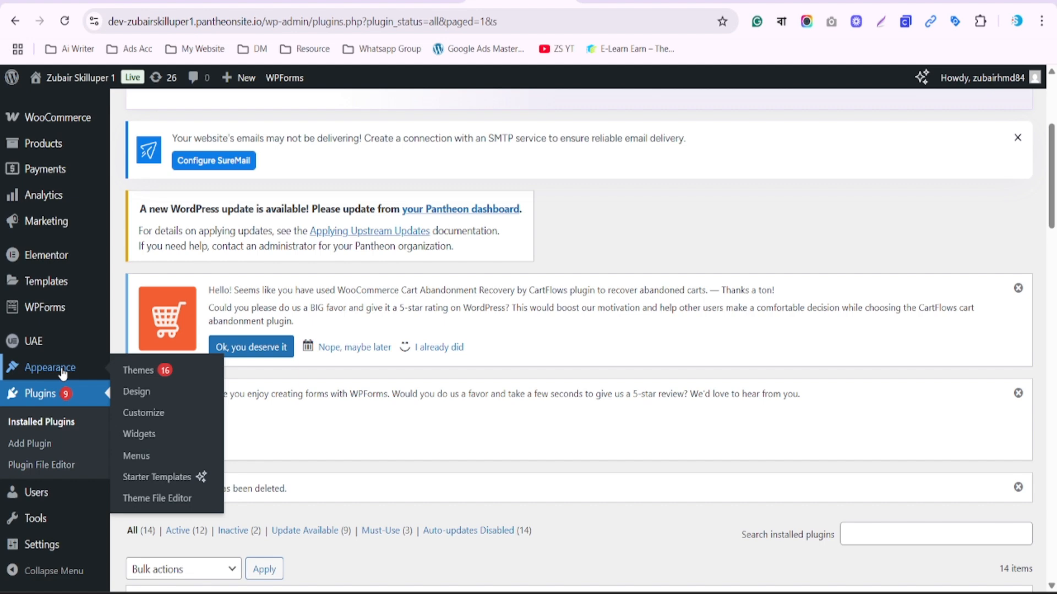
pyautogui.click(139, 376)
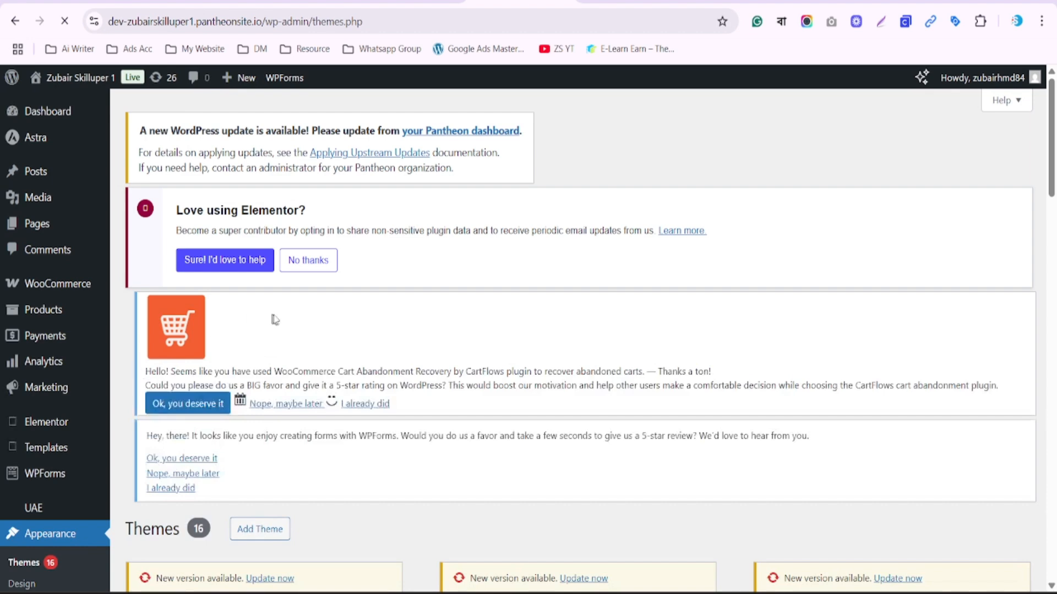
pyautogui.scroll(-7, 275, 318)
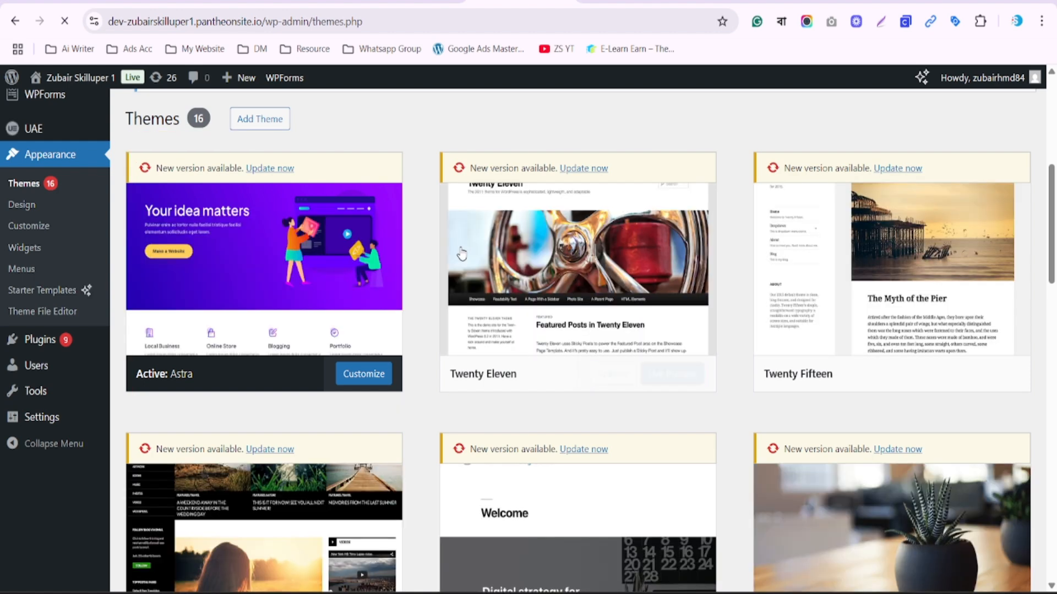
pyautogui.scroll(-10, 462, 250)
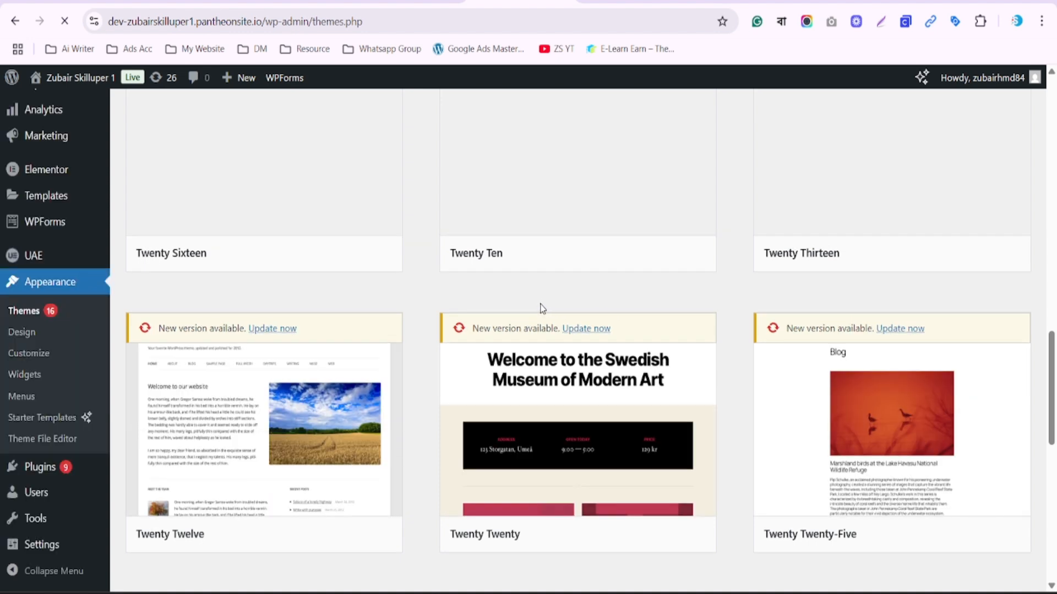
# - Open the WordPress Theme File Editor for the active Astra theme and accept the direct-editing warning
pyautogui.click(412, 2)
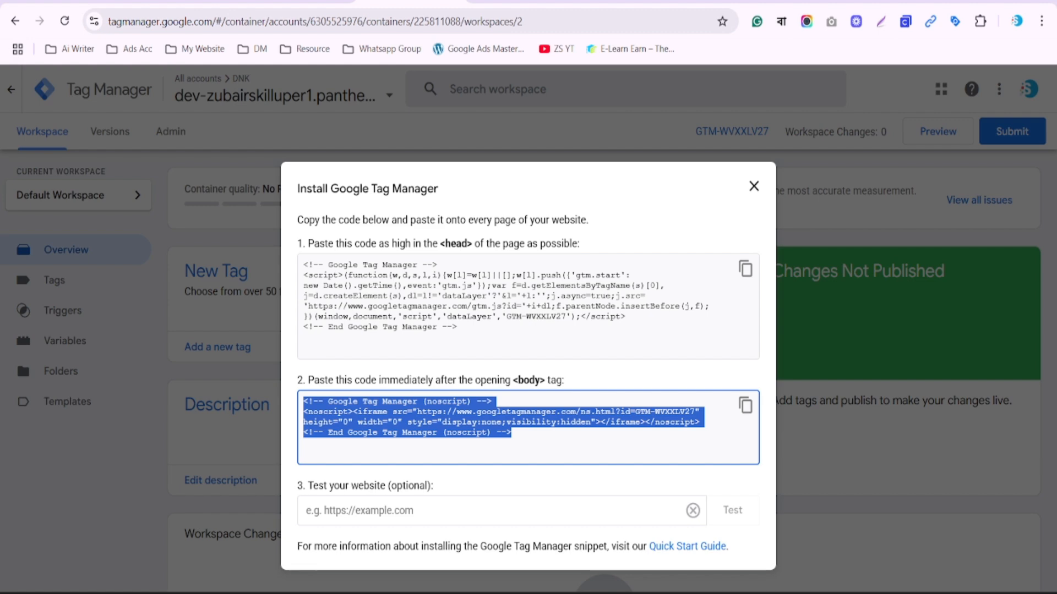
pyautogui.click(520, 1)
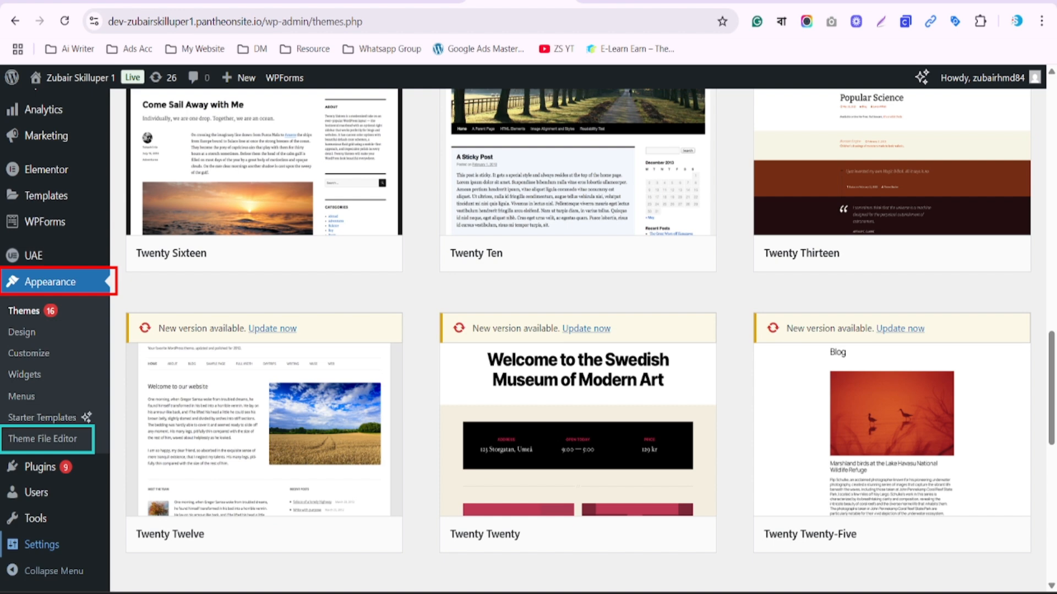
pyautogui.click(57, 441)
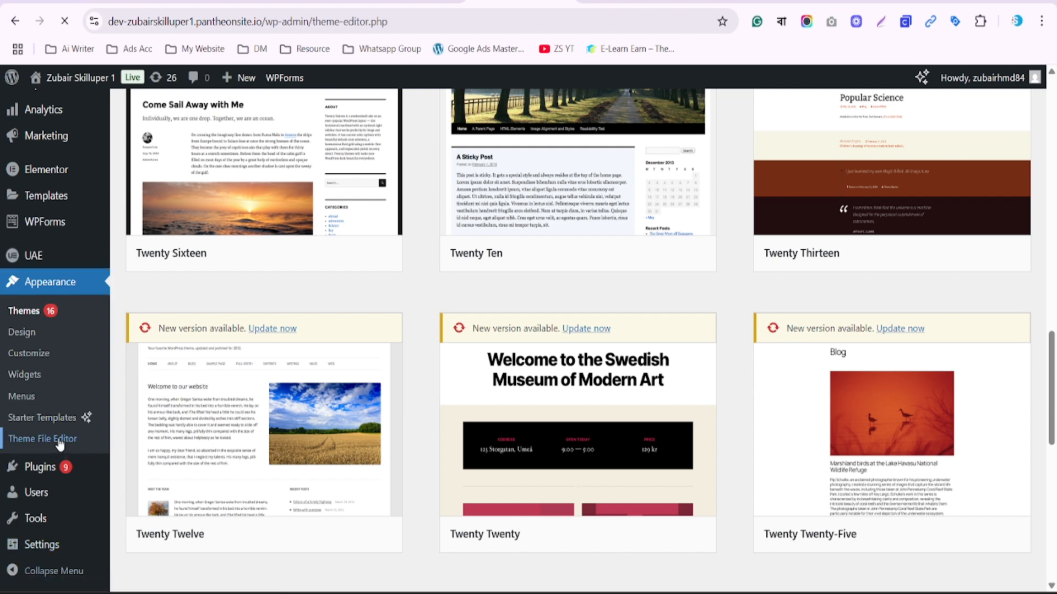
pyautogui.scroll(-5, 633, 322)
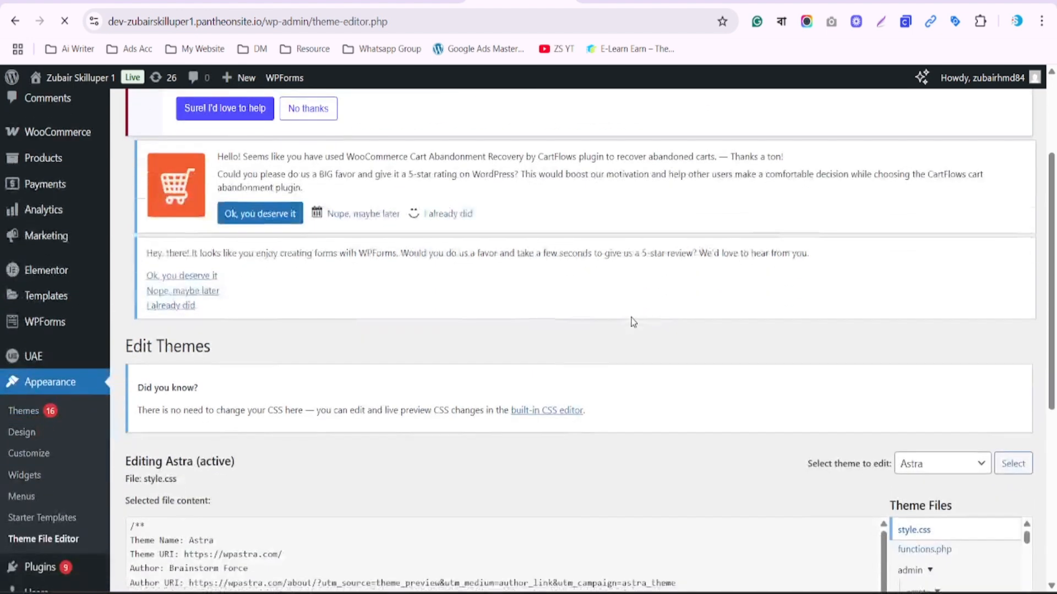
pyautogui.scroll(-3, 633, 322)
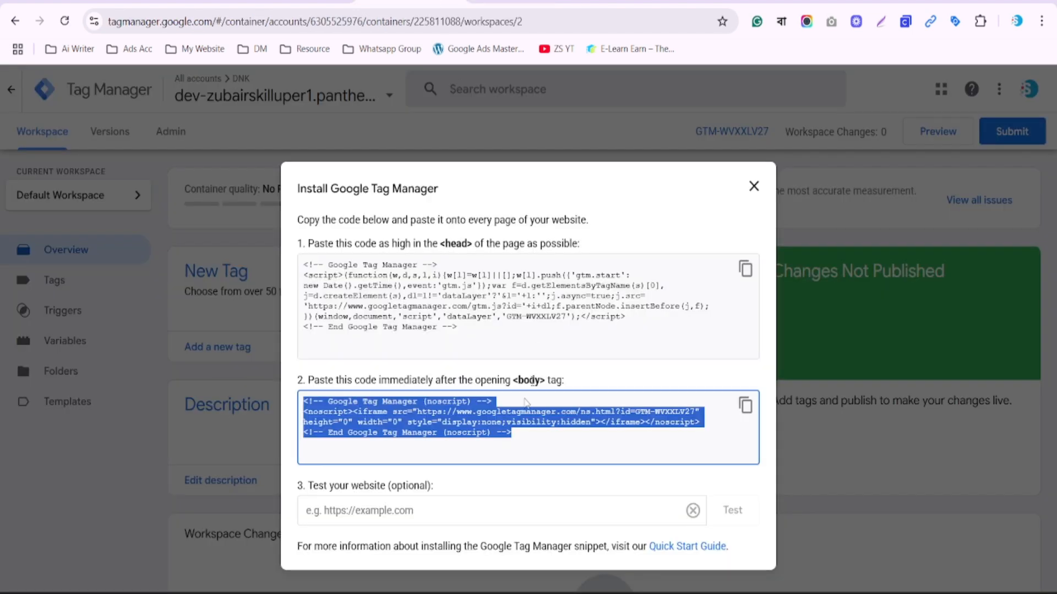
pyautogui.moveTo(366, 243); pyautogui.dragTo(473, 245)
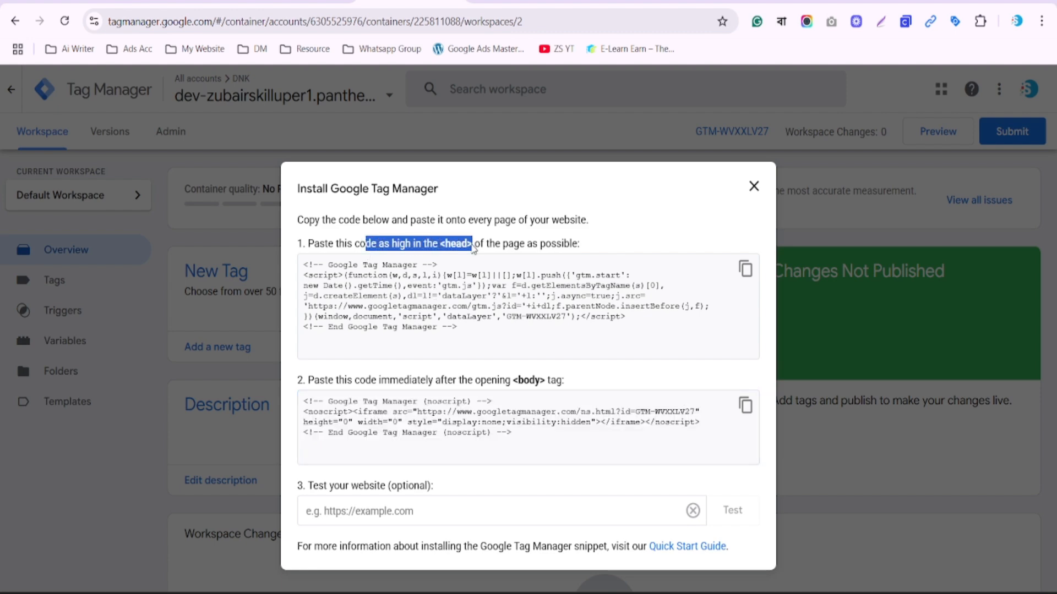
pyautogui.click(473, 248)
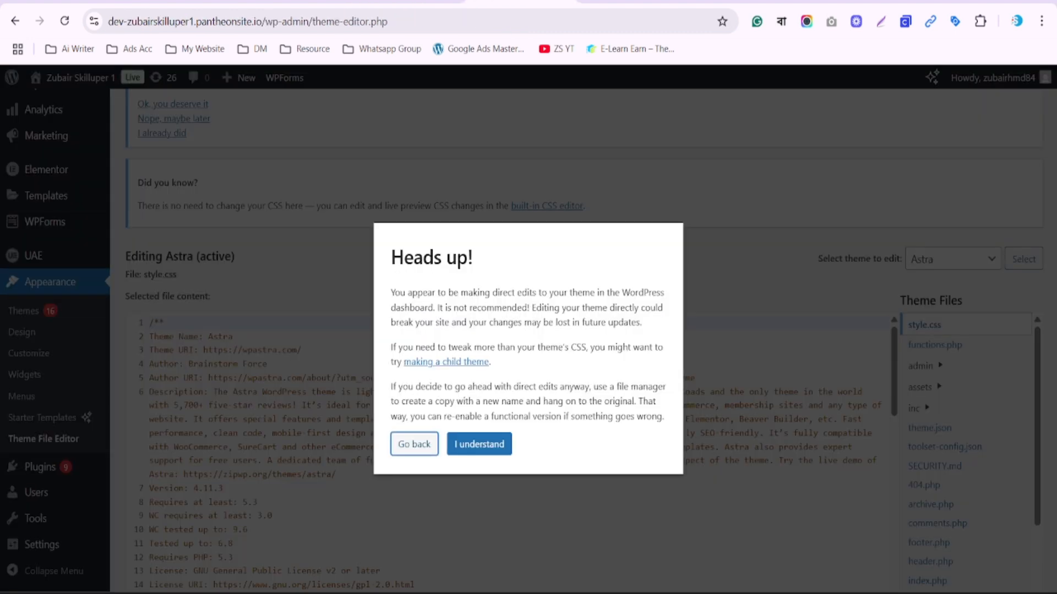
pyautogui.click(500, 448)
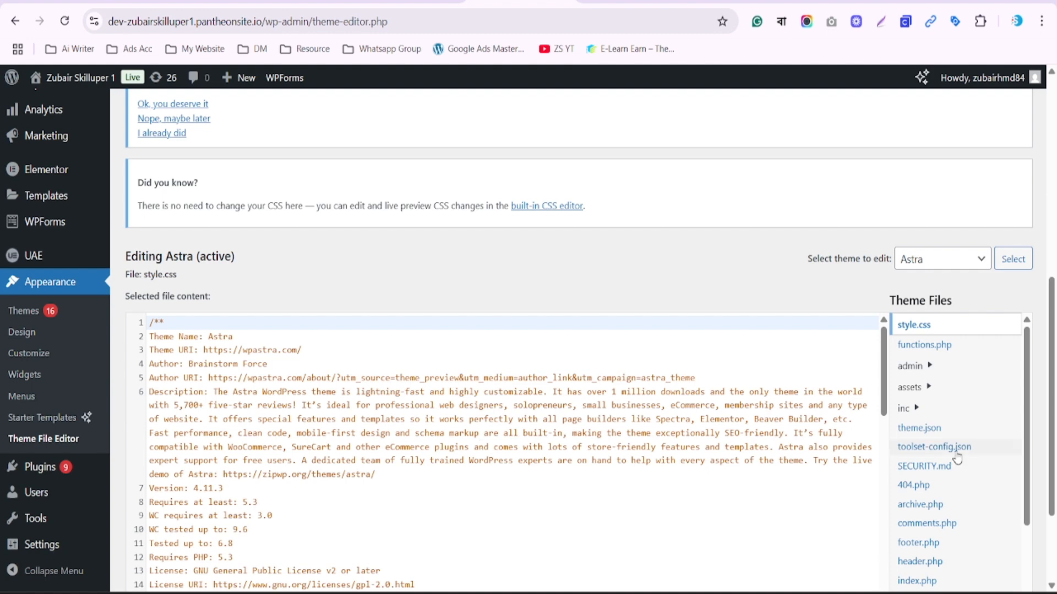
# - Open the Astra theme's header.php file for editing
pyautogui.scroll(-3, 606, 441)
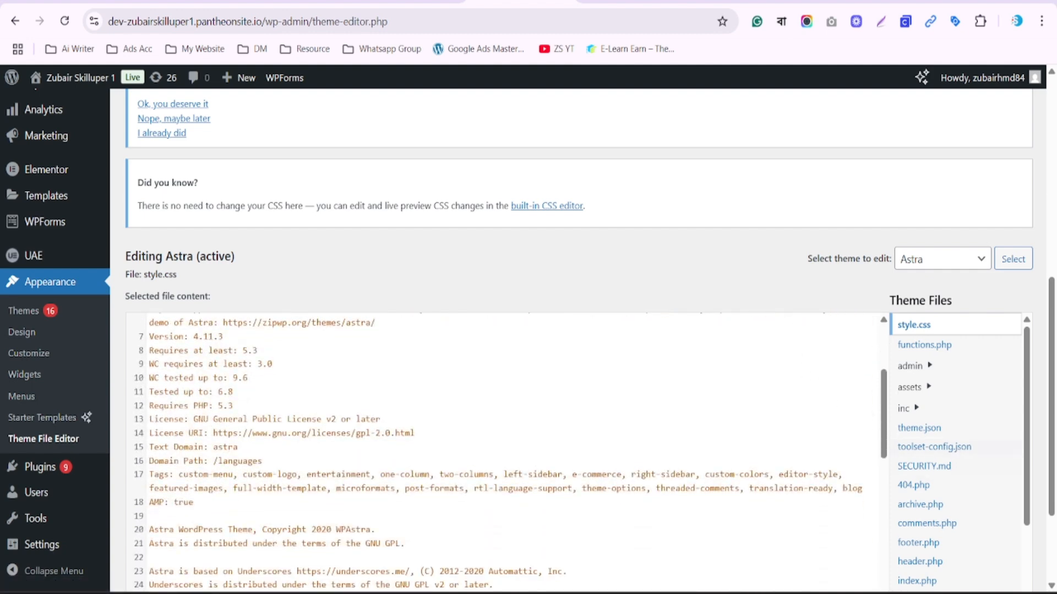
pyautogui.moveTo(890, 552); pyautogui.dragTo(949, 571)
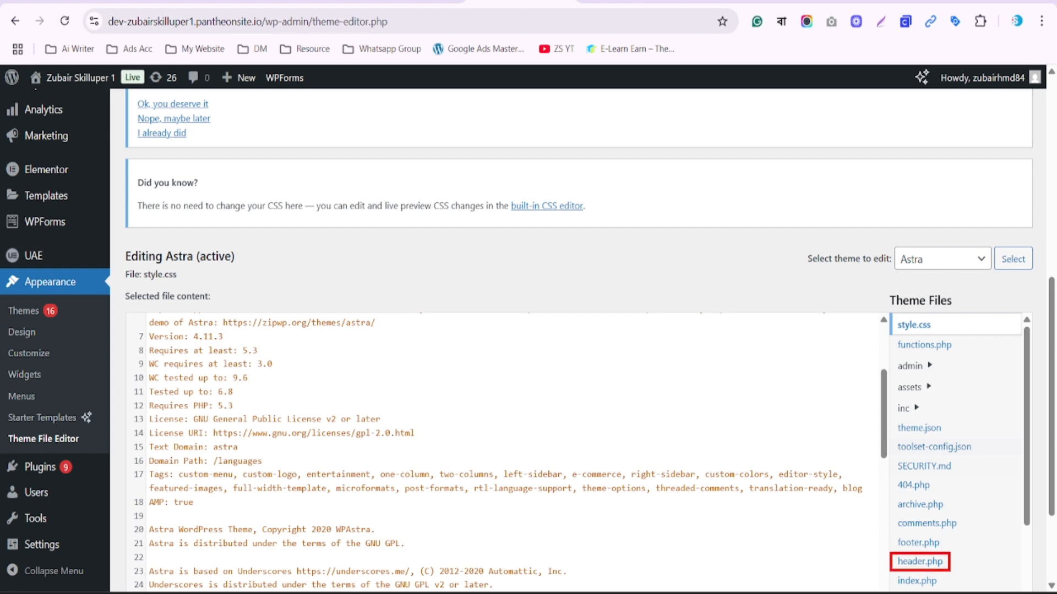
pyautogui.scroll(-2, 967, 498)
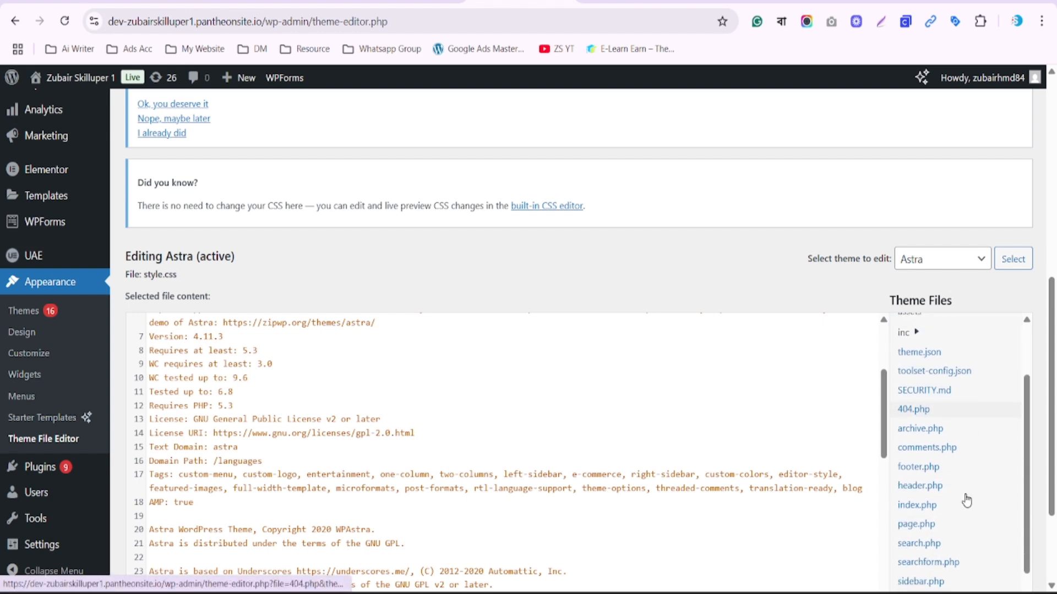
pyautogui.click(920, 485)
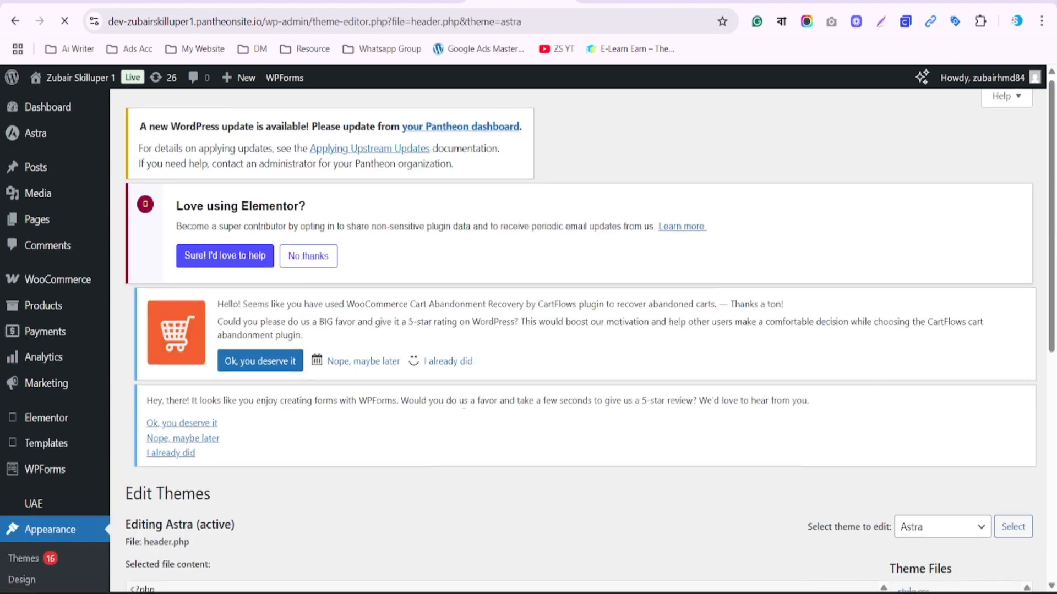
pyautogui.scroll(-8, 462, 435)
pyautogui.scroll(5, 464, 404)
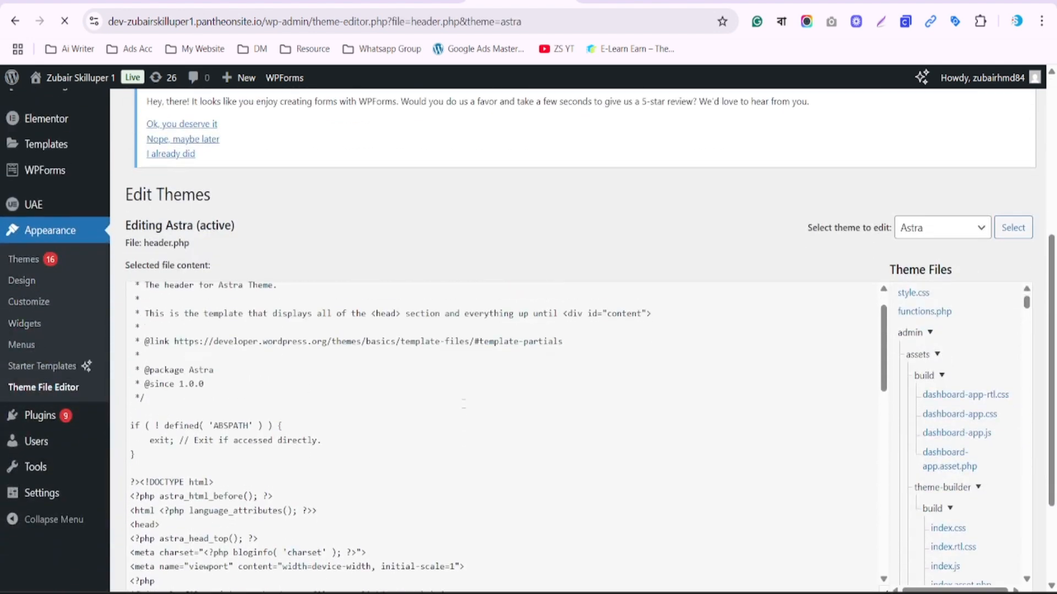
pyautogui.scroll(-5, 907, 222)
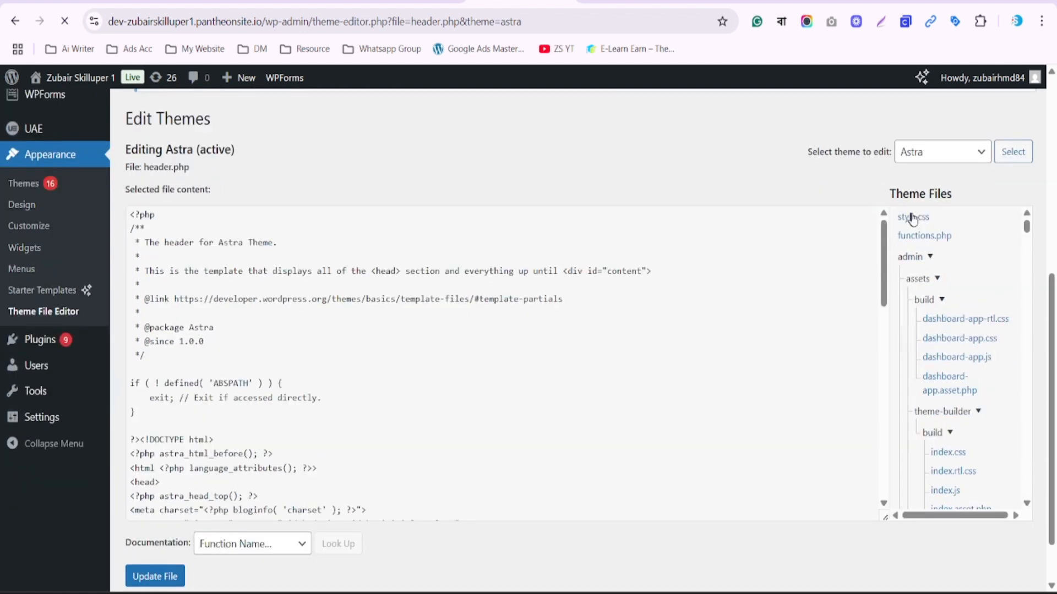
pyautogui.scroll(-2, 531, 321)
# - Insert four blank lines directly after the opening <head> tag in header.php and place the cursor among them
pyautogui.click(530, 316)
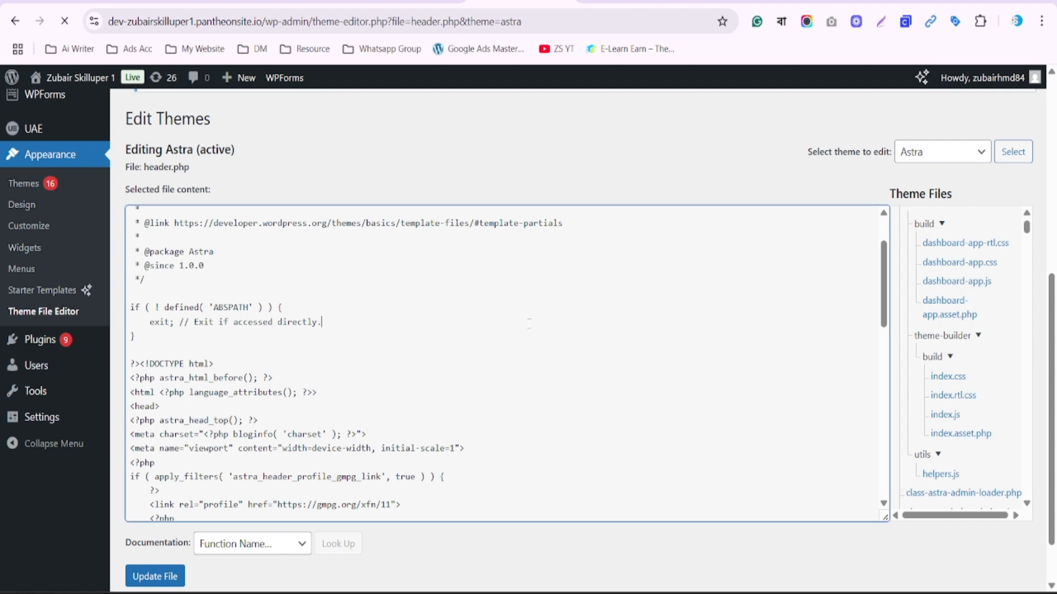
pyautogui.scroll(-2, 529, 322)
pyautogui.scroll(-1, 529, 324)
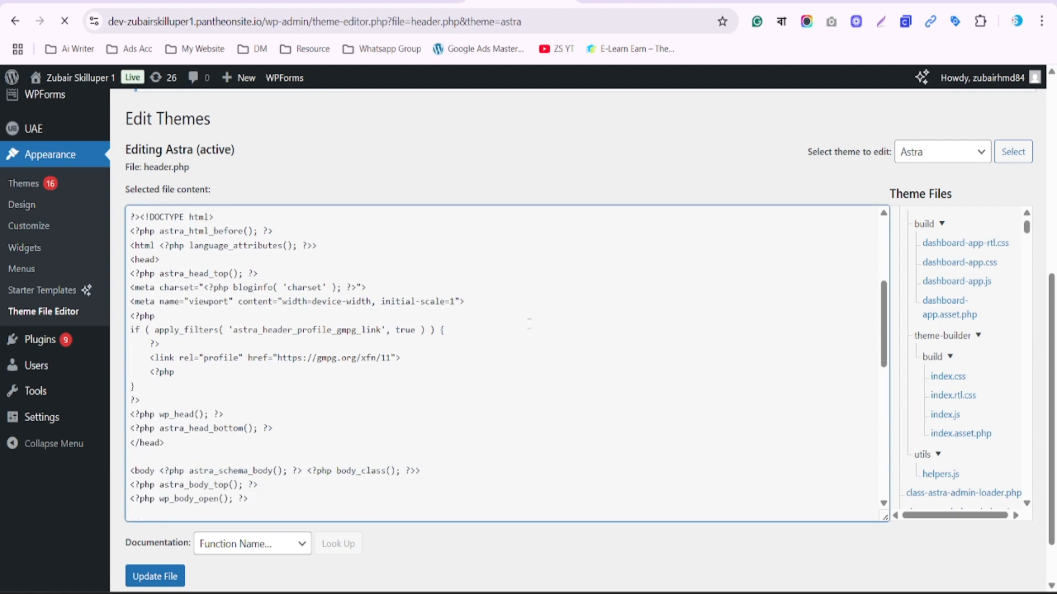
pyautogui.scroll(3, 529, 324)
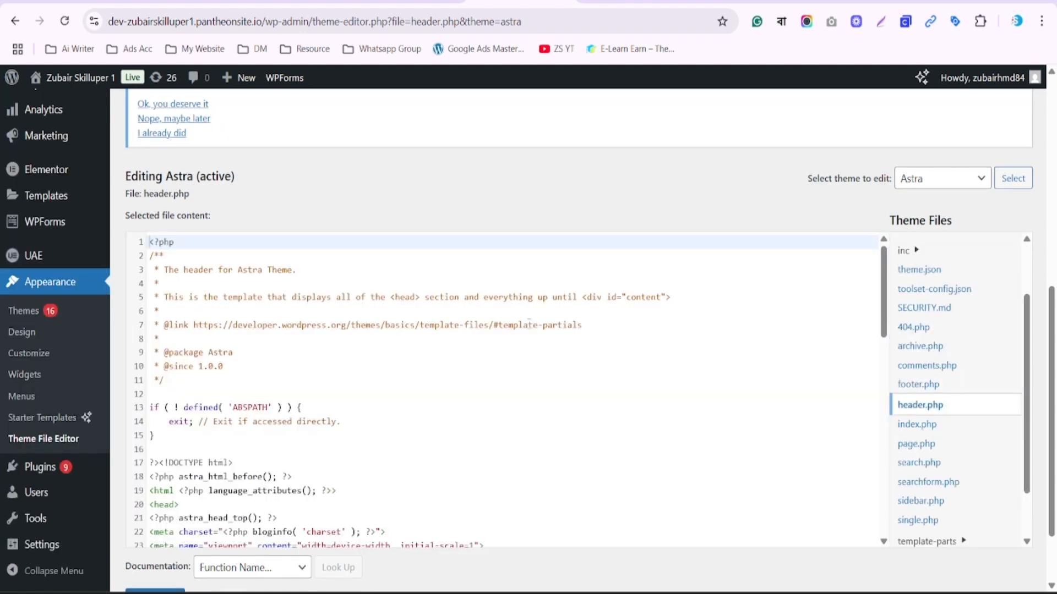
pyautogui.scroll(-4, 528, 322)
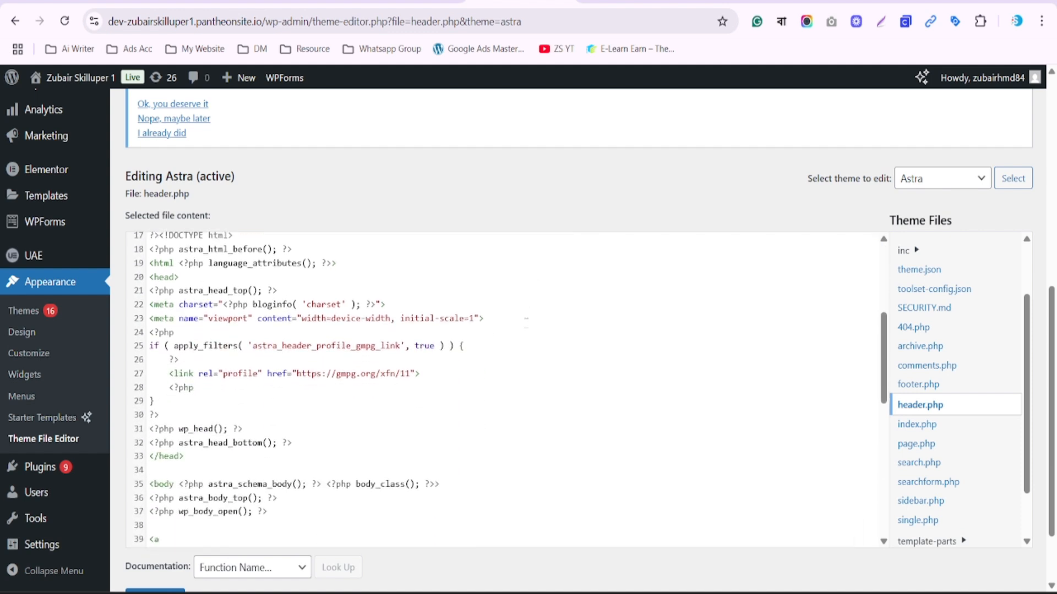
pyautogui.moveTo(146, 267); pyautogui.dragTo(202, 286)
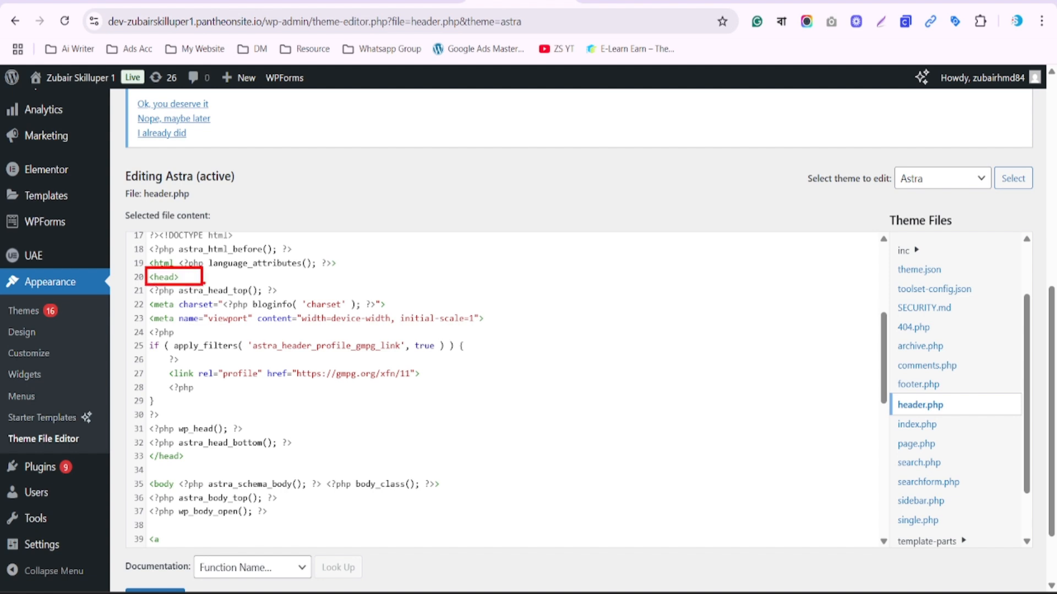
pyautogui.click(186, 278)
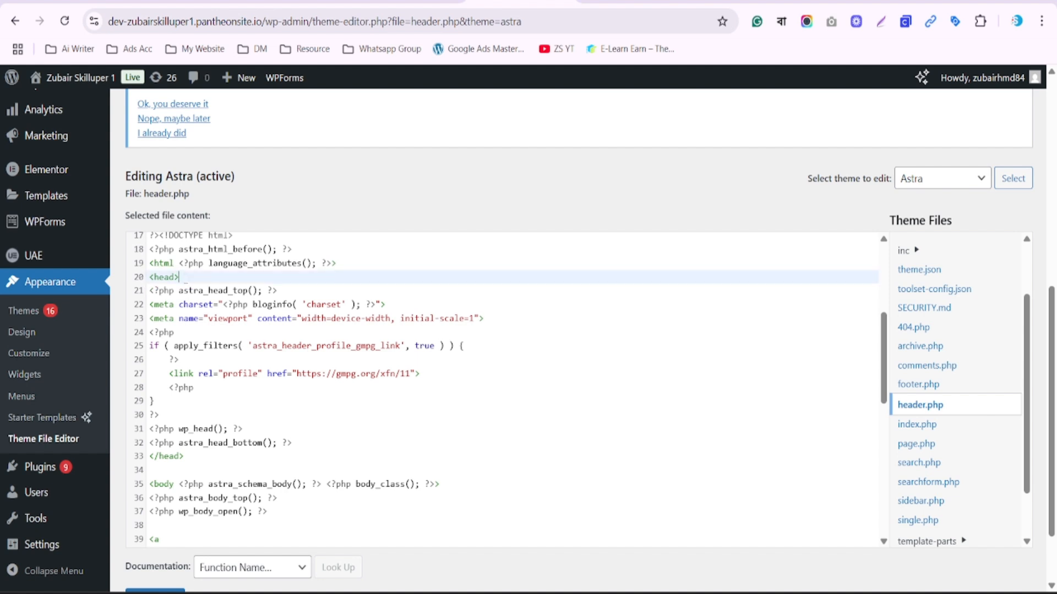
pyautogui.press('Return')
pyautogui.press('Return')
pyautogui.press('Return')
pyautogui.press('Return')
pyautogui.press('Up')
pyautogui.press('Up')
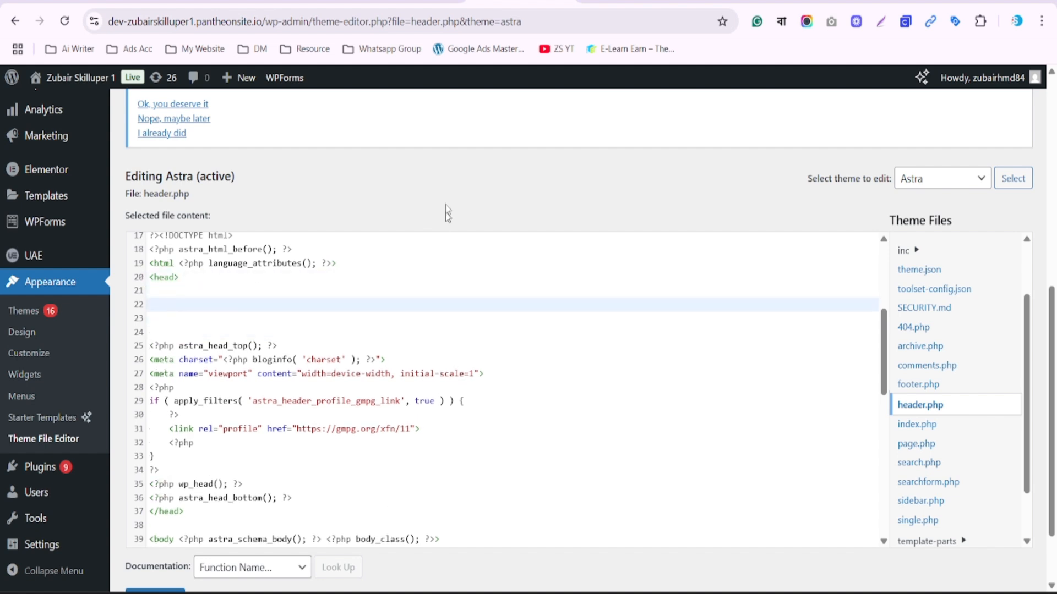
# - Copy the <head> snippet from Google Tag Manager's installation dialog and return to header.php in the WordPress theme editor
pyautogui.click(415, 2)
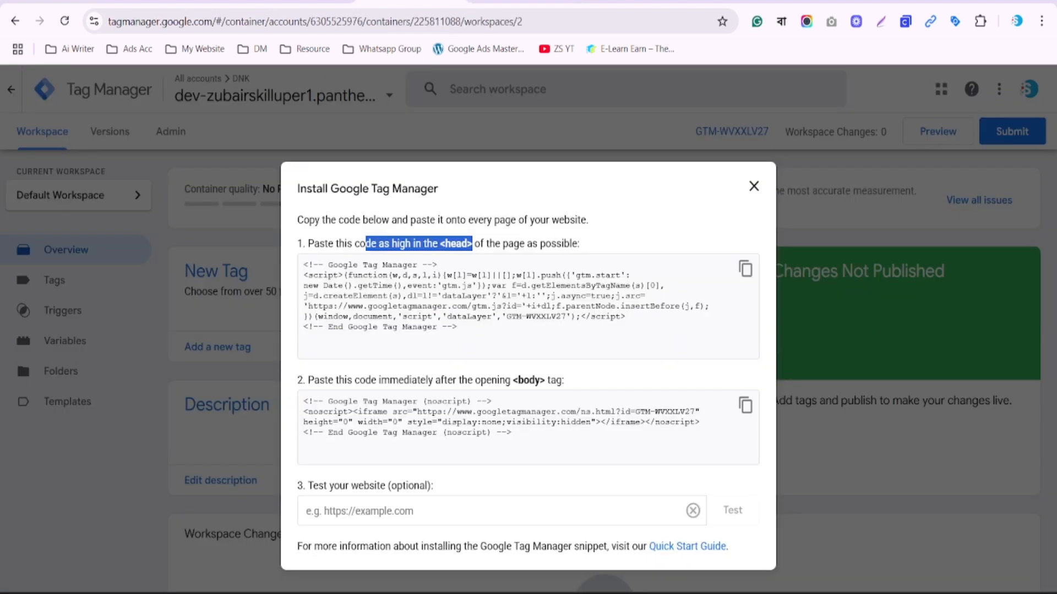
pyautogui.click(746, 270)
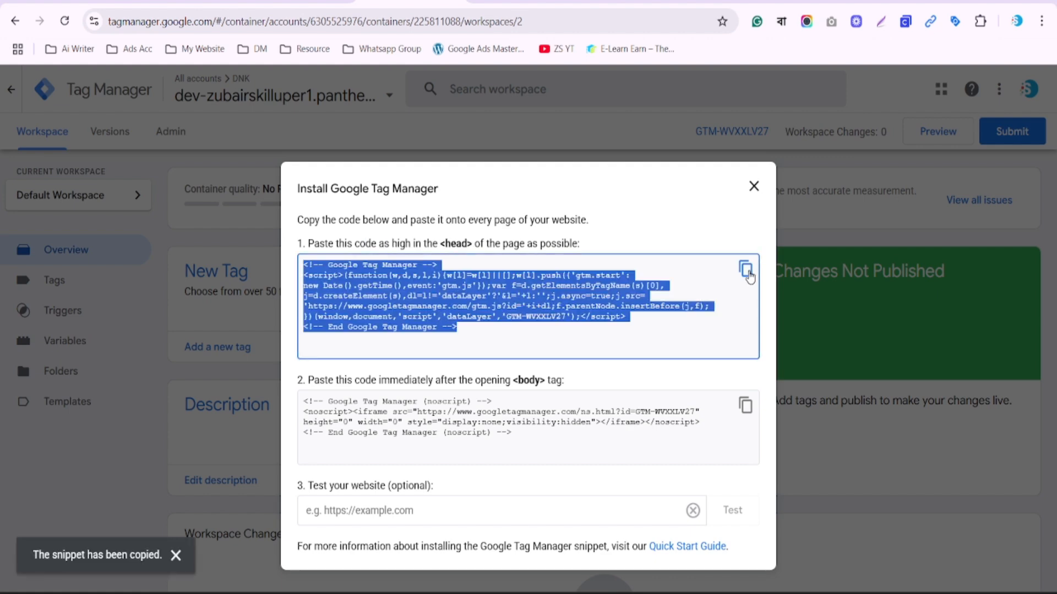
pyautogui.click(520, 1)
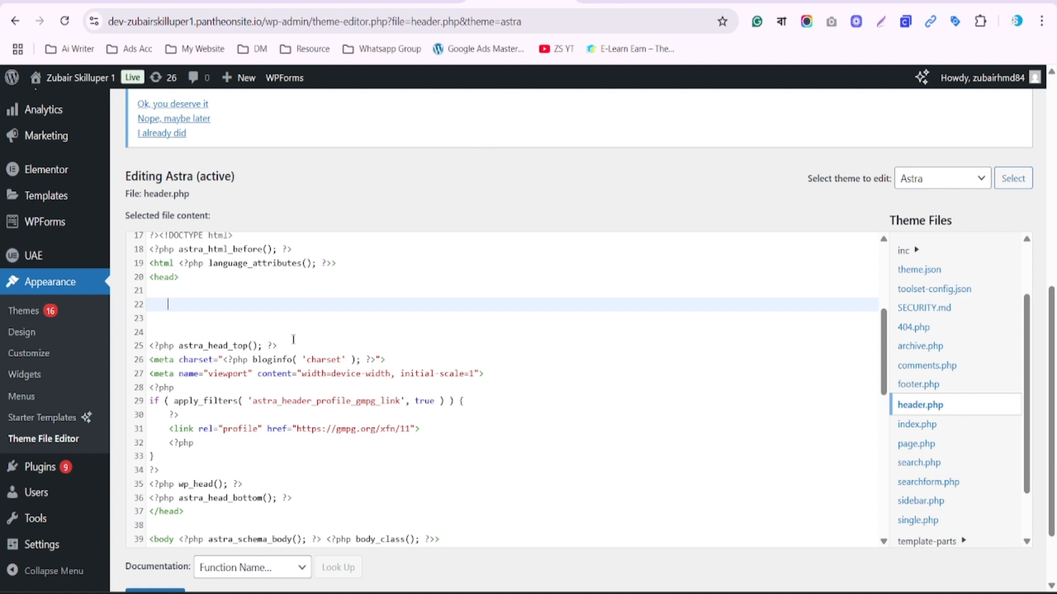
# - Paste the Google Tag Manager <head> snippet below the opening <head> tag, and copy the <body> snippet from Tag Manager's installation dialog
pyautogui.hotkey('ctrl', 'v')
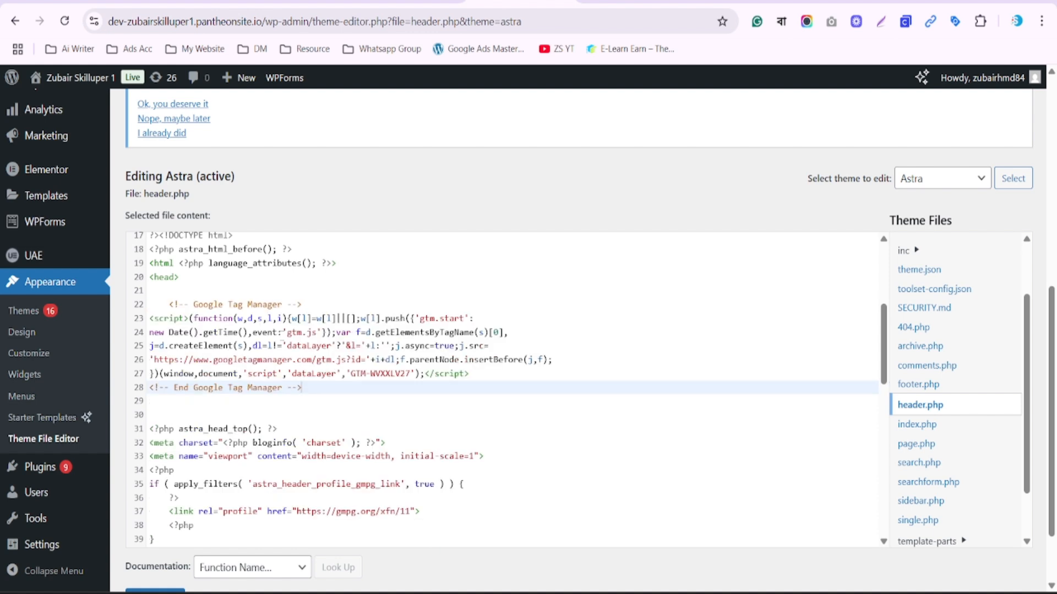
pyautogui.scroll(-5, 511, 389)
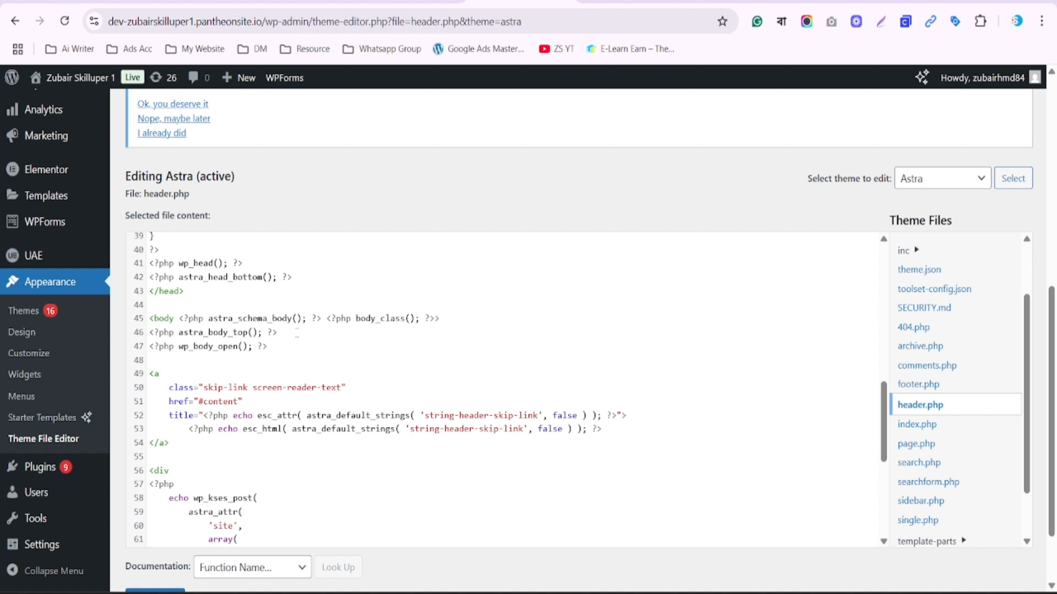
pyautogui.click(386, 1)
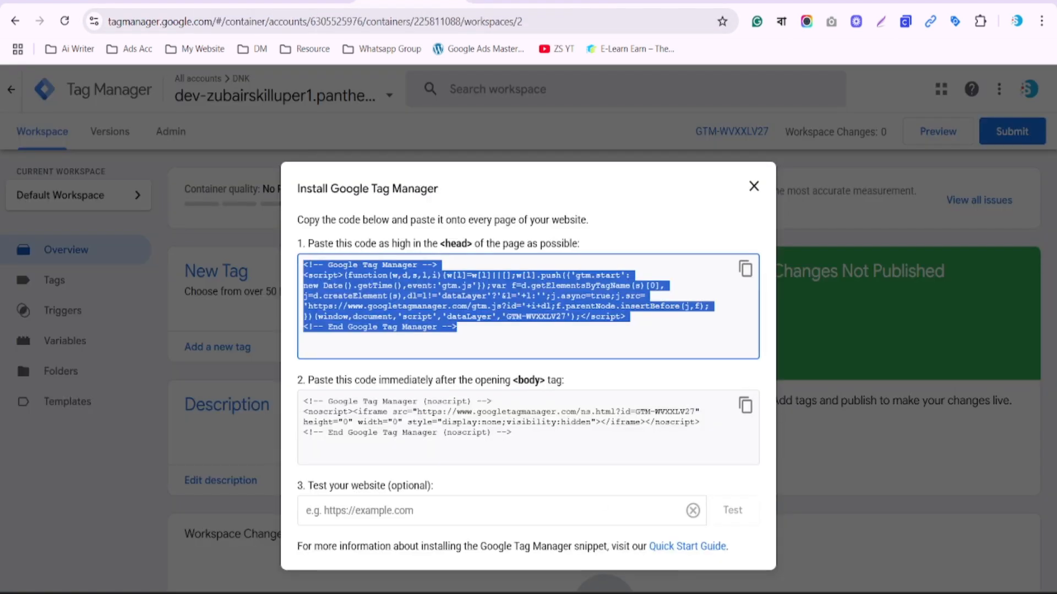
pyautogui.moveTo(285, 360)
pyautogui.mouseDown()
pyautogui.moveTo(428, 404)
pyautogui.moveTo(787, 459)
pyautogui.mouseUp()
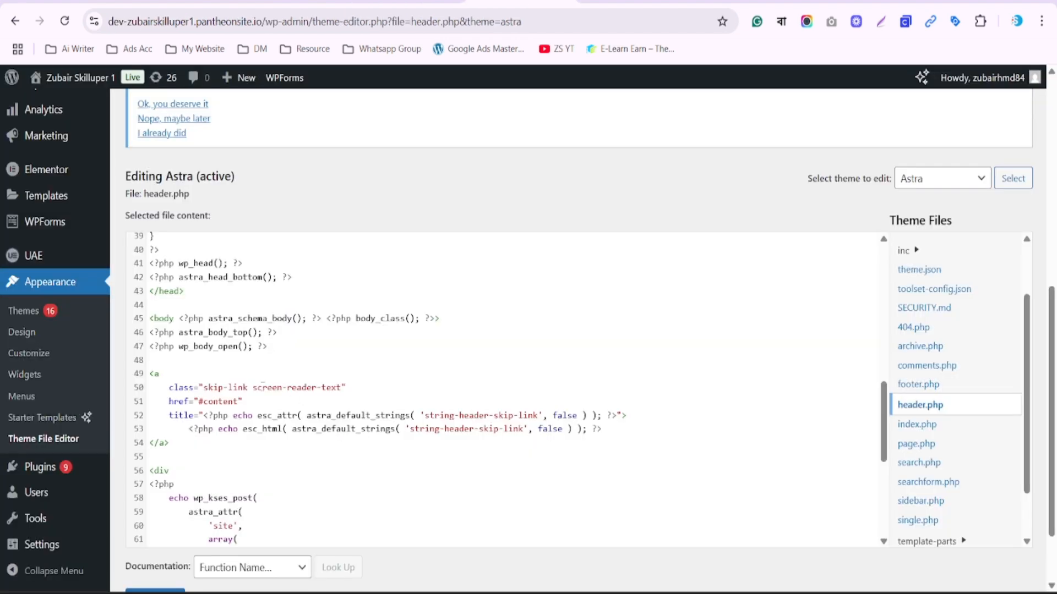
# - Review the head snippet's placement in header.php and look through the file for the opening <body> tag
pyautogui.scroll(3, 263, 386)
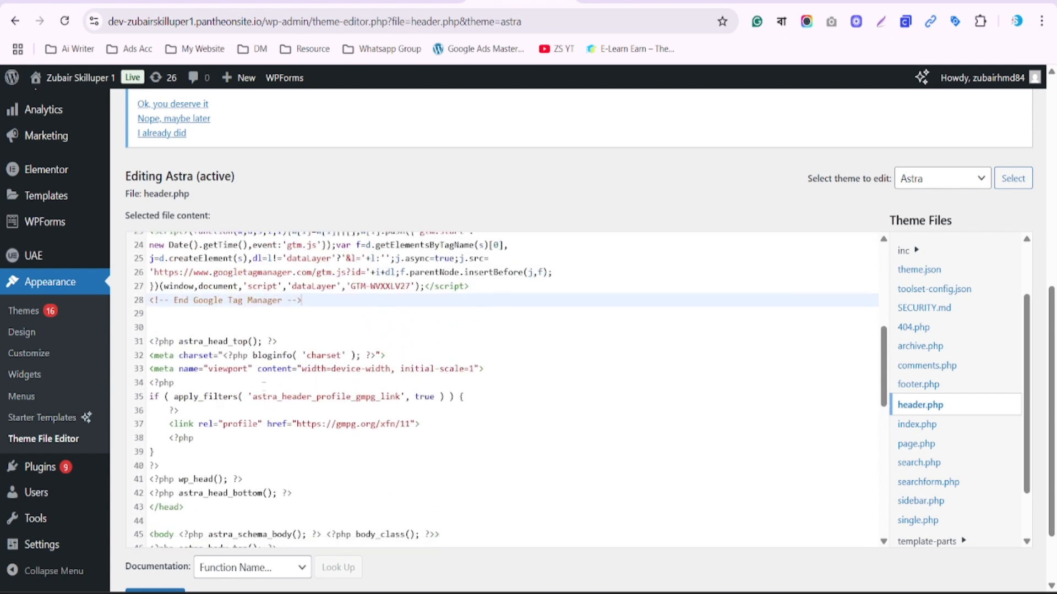
pyautogui.scroll(3, 264, 387)
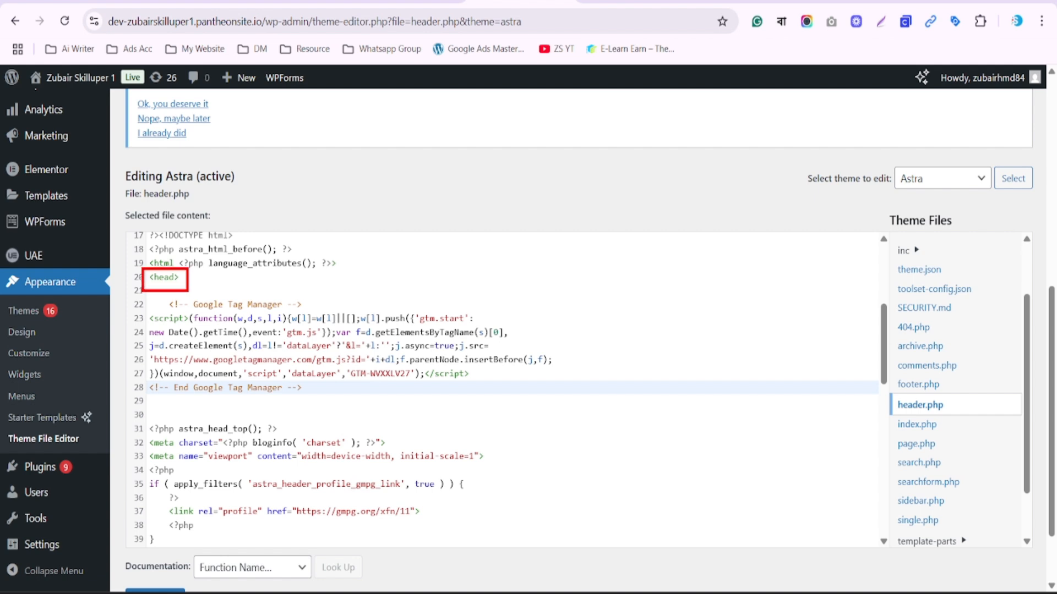
pyautogui.scroll(-3, 253, 333)
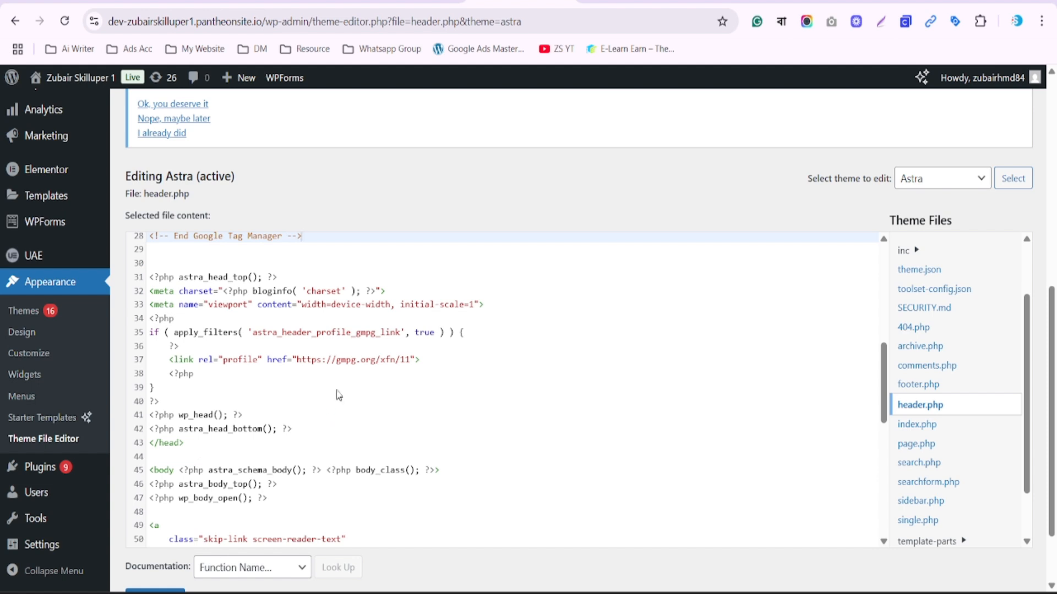
pyautogui.scroll(-2, 338, 396)
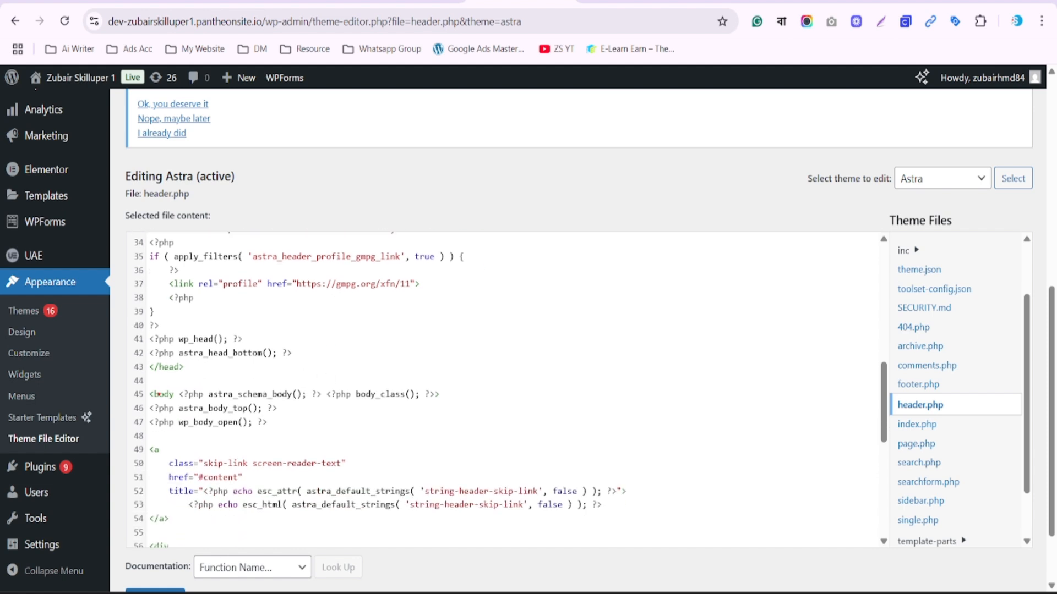
pyautogui.moveTo(150, 384)
pyautogui.mouseDown()
pyautogui.moveTo(301, 405)
pyautogui.moveTo(470, 405)
pyautogui.moveTo(179, 404)
pyautogui.moveTo(191, 405)
pyautogui.mouseUp()
pyautogui.scroll(-3, 190, 394)
pyautogui.scroll(-5, 379, 391)
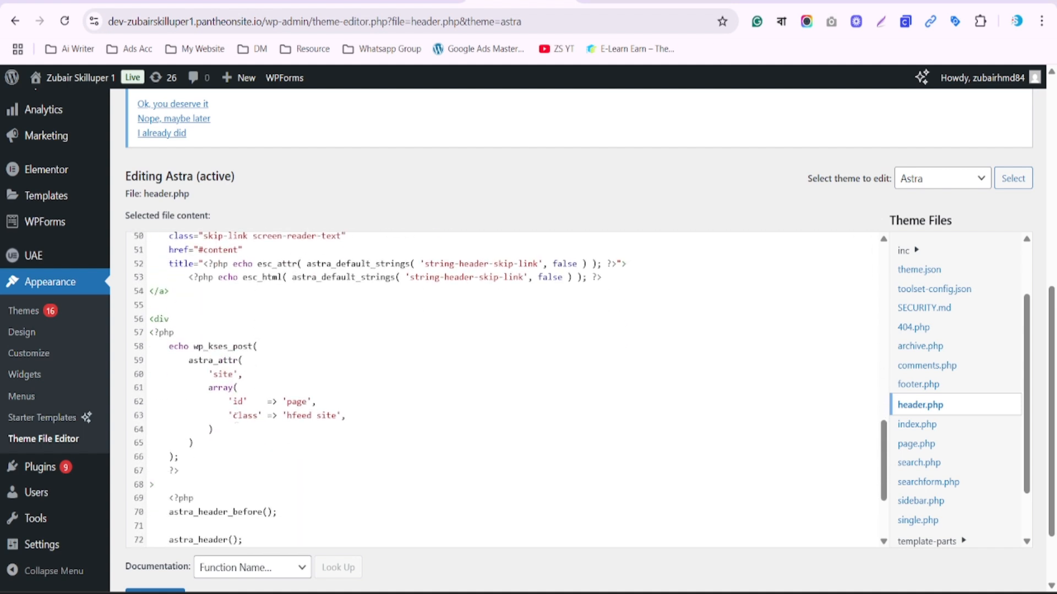
pyautogui.scroll(8, 235, 426)
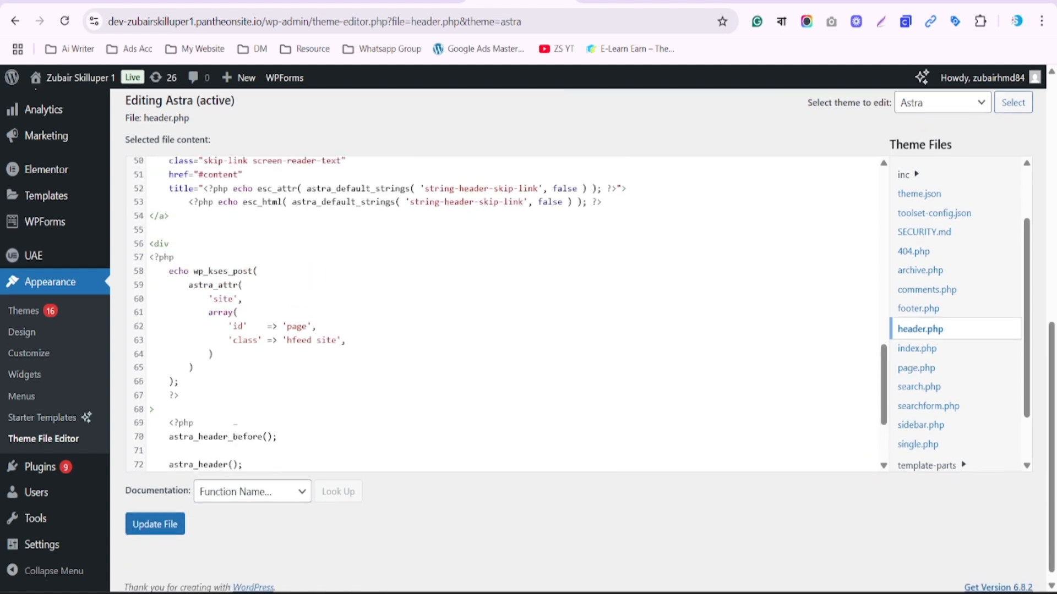
# - Search the header.php code for "body" and close the search
pyautogui.doubleClick(171, 267)
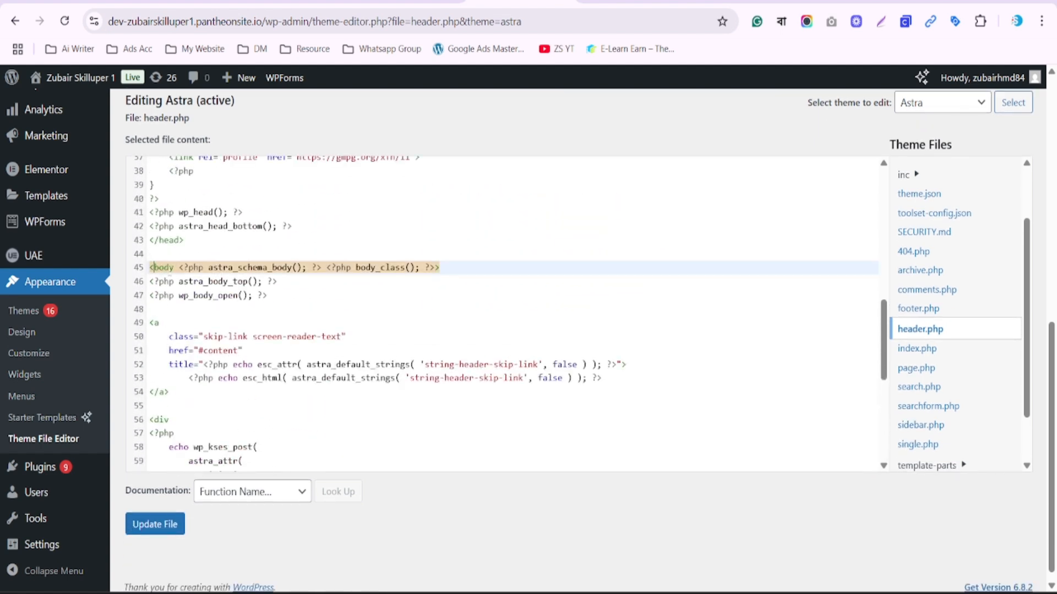
pyautogui.hotkey('ctrl', 'f')
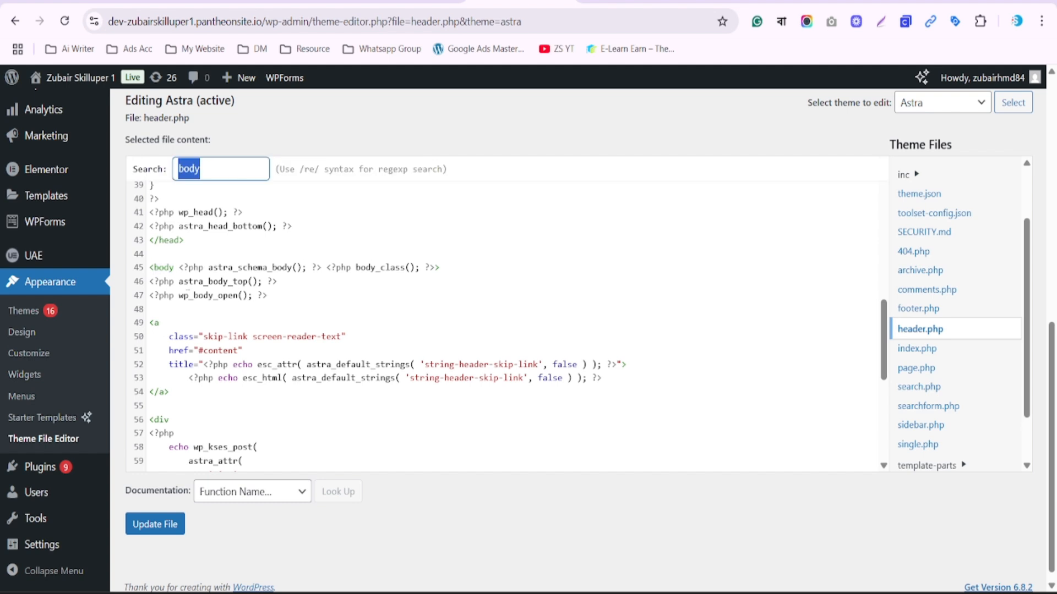
pyautogui.hotkey('ctrl', 'v')
pyautogui.press('Return')
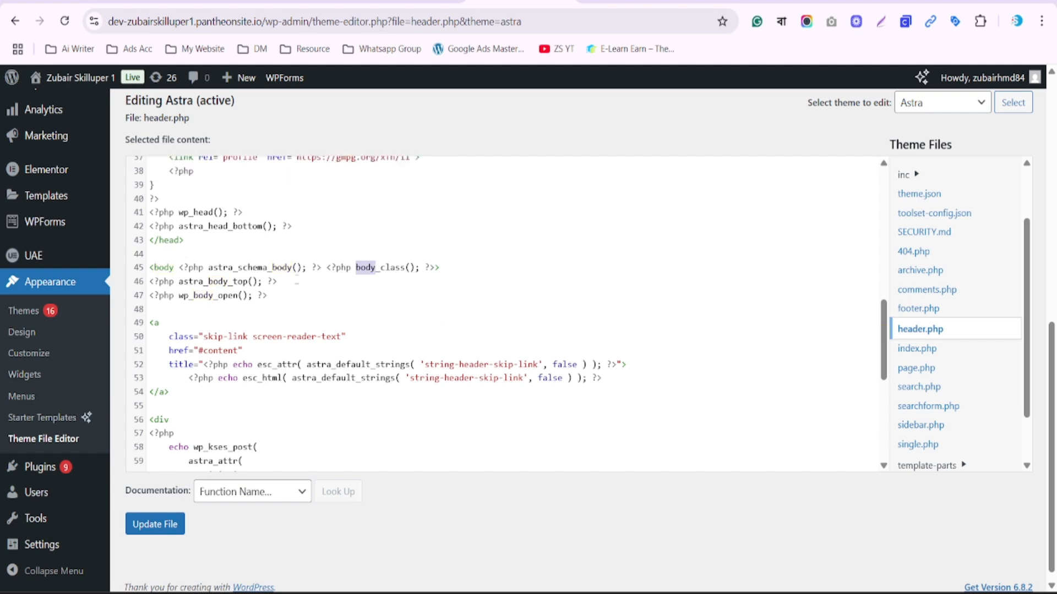
pyautogui.press('Escape')
# - Insert three blank lines after the opening <body> tag, paste the Google Tag Manager noscript snippet there, and save header.php
pyautogui.click(466, 267)
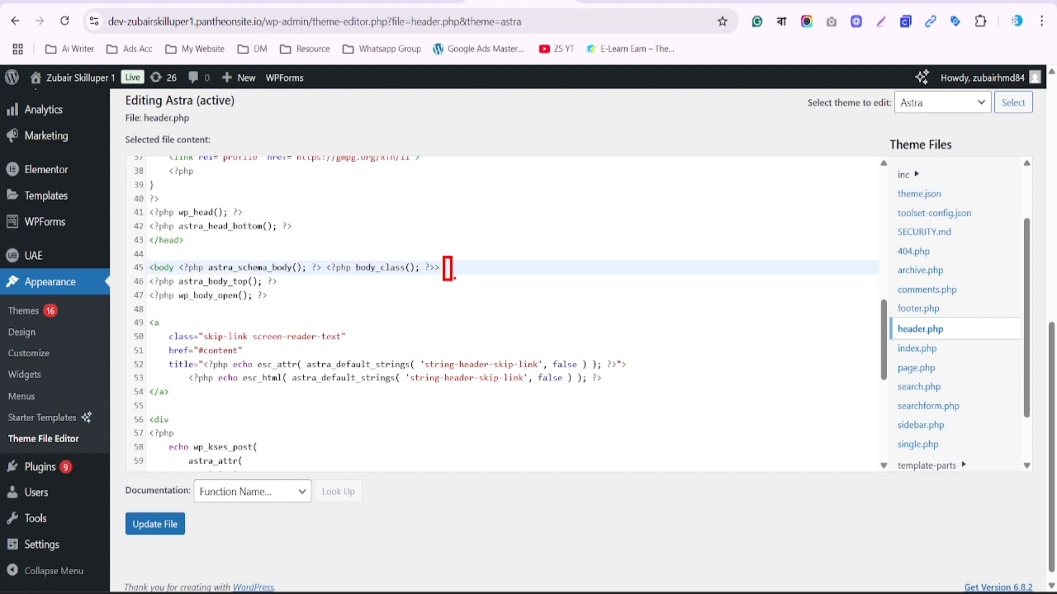
pyautogui.press('Return')
pyautogui.press('Return')
pyautogui.press('Return')
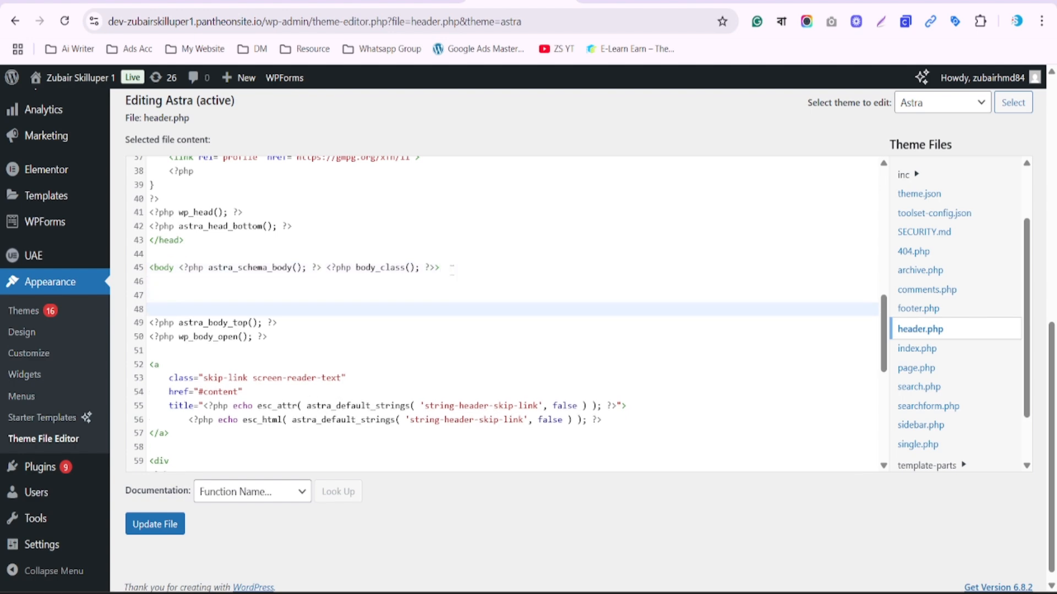
pyautogui.press('Up')
pyautogui.click(411, 2)
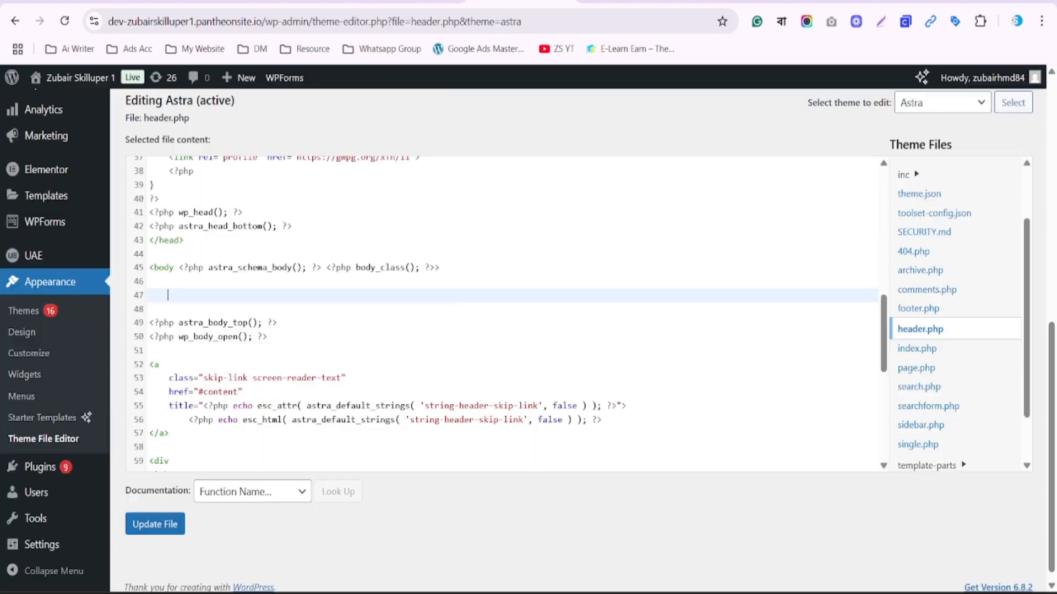
pyautogui.hotkey('ctrl', 'v')
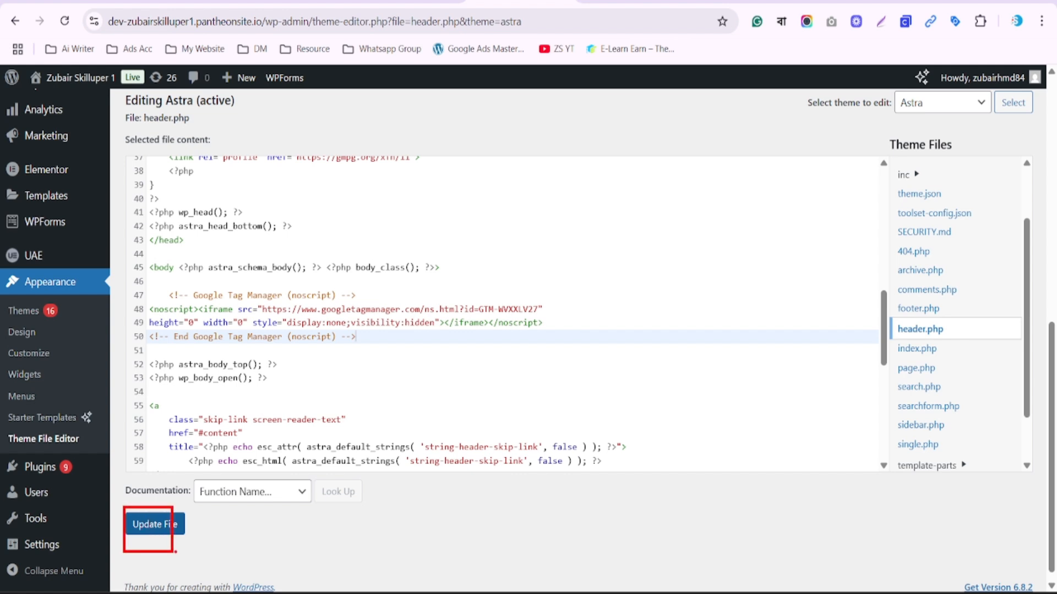
pyautogui.click(163, 530)
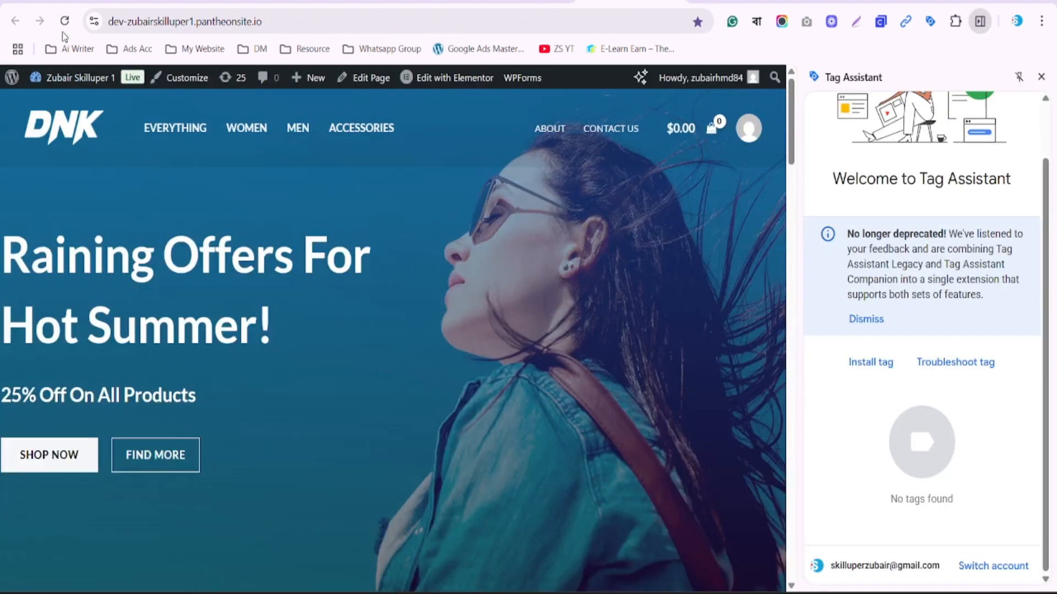
# - Reload the DNK store's home page and reopen Tag Assistant to check which Google tags are found
pyautogui.click(1041, 77)
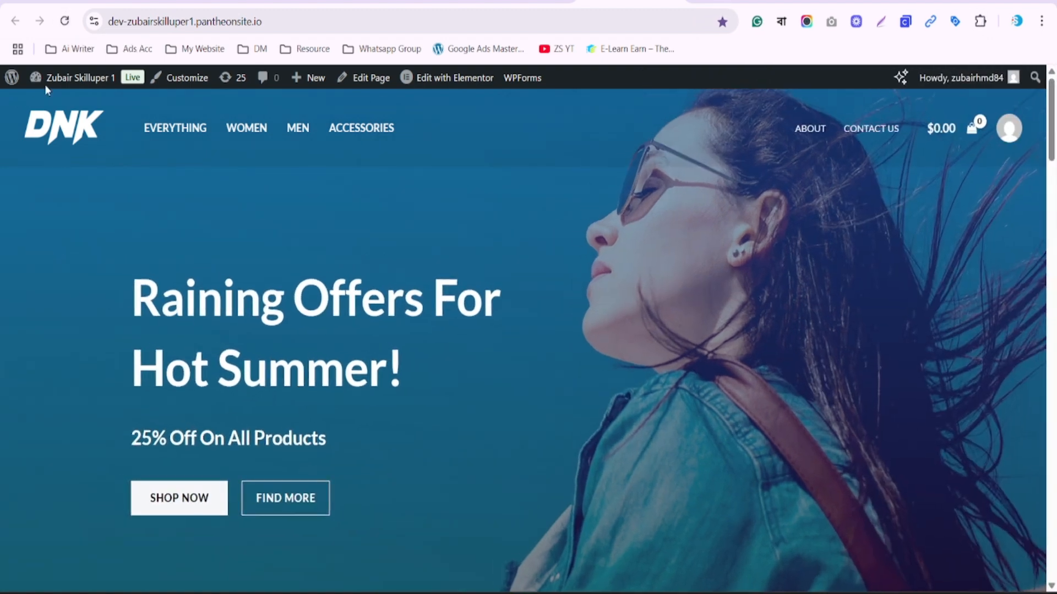
pyautogui.click(73, 22)
pyautogui.click(956, 21)
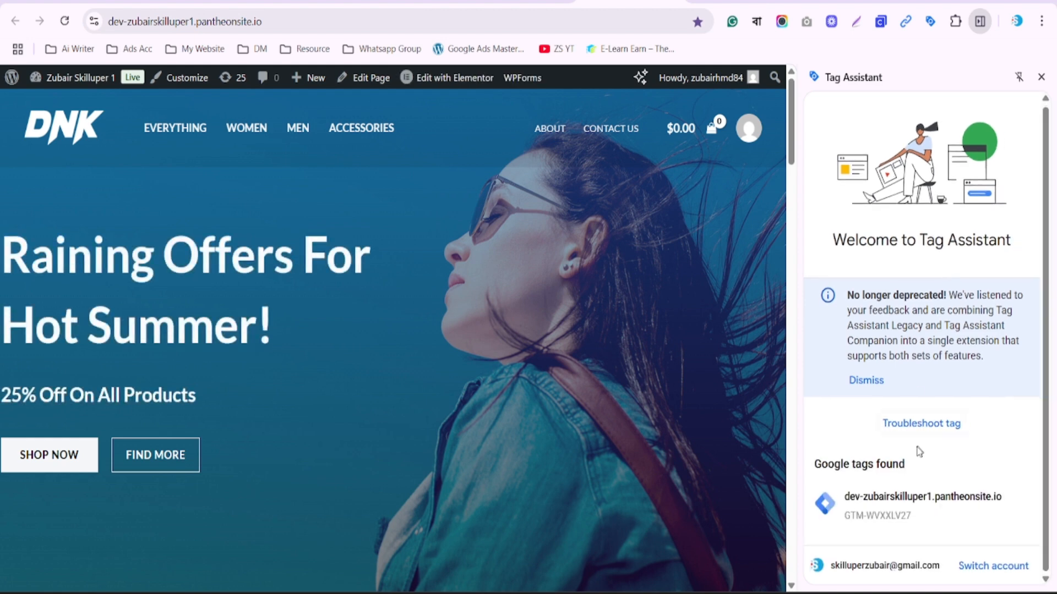
pyautogui.moveTo(845, 483)
pyautogui.mouseDown()
pyautogui.moveTo(852, 497)
pyautogui.moveTo(1020, 536)
pyautogui.mouseUp()
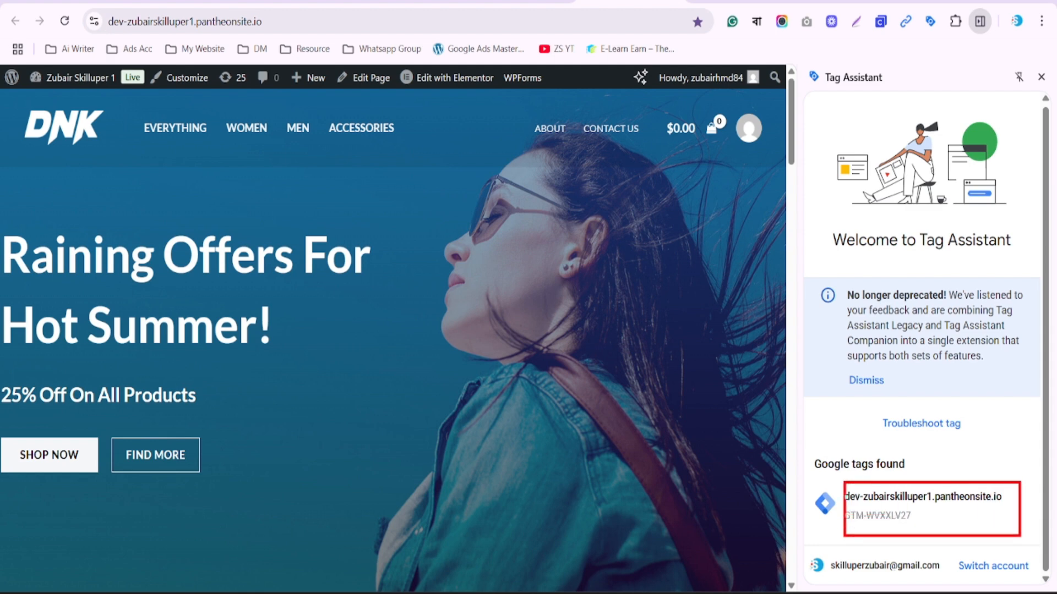
pyautogui.moveTo(886, 506); pyautogui.dragTo(919, 525)
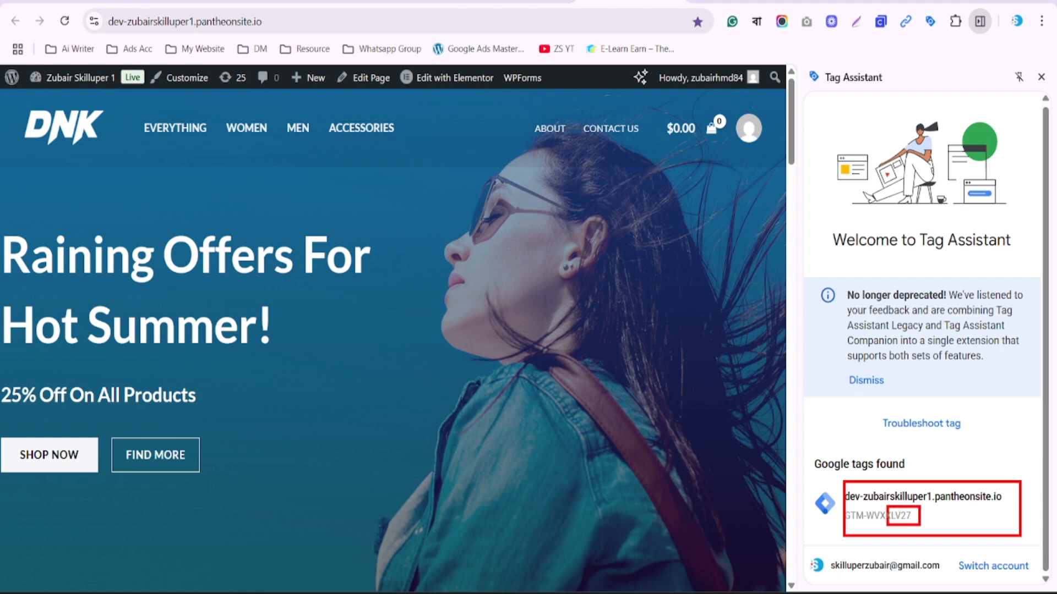
pyautogui.press('Escape')
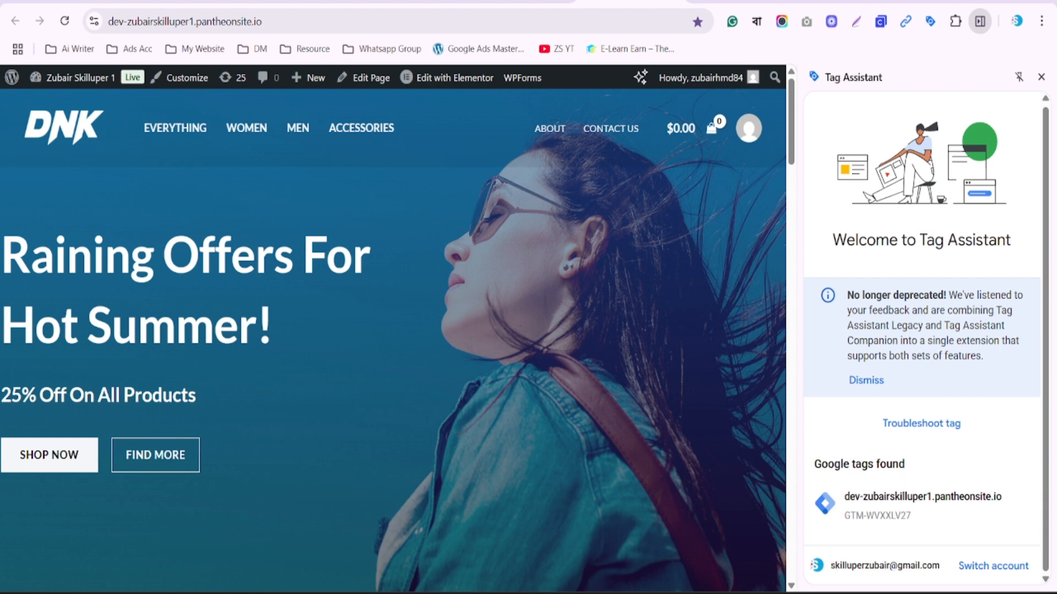
# - Close the Install Google Tag Manager dialog and compare the workspace's container ID with the one in Tag Assistant
pyautogui.click(396, 5)
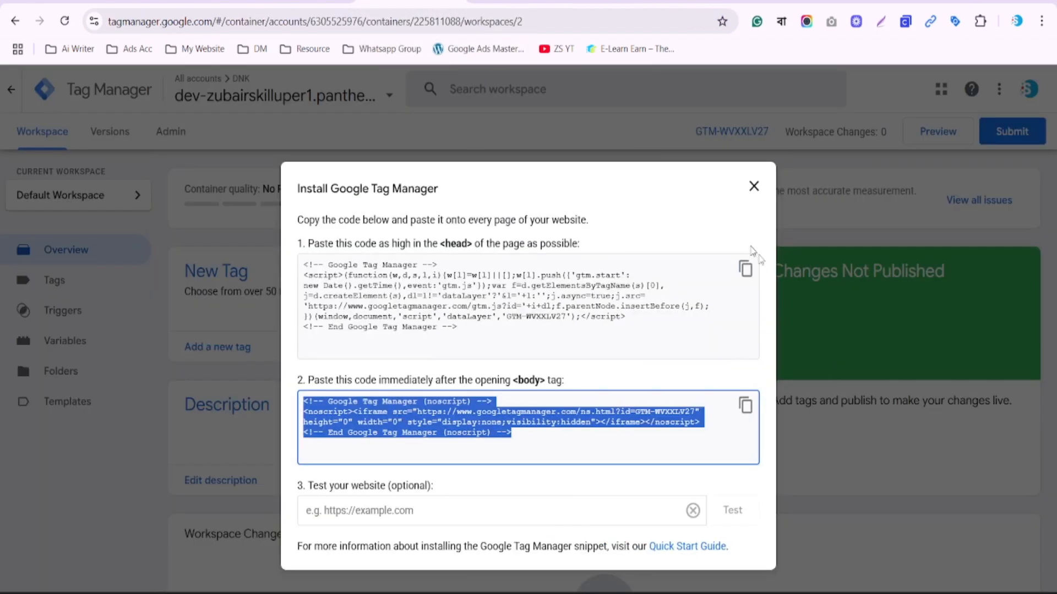
pyautogui.click(754, 190)
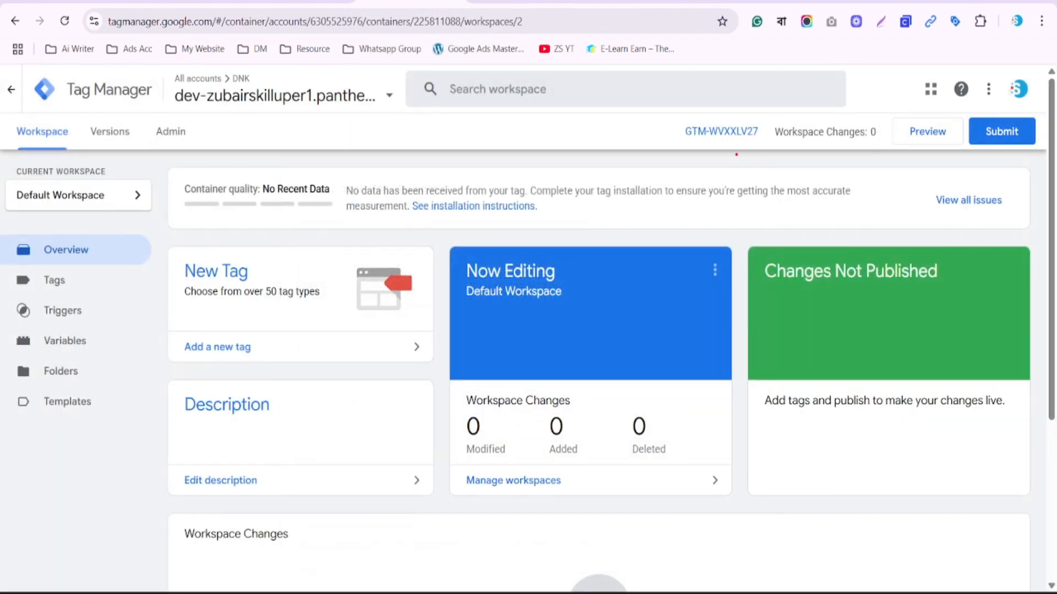
pyautogui.moveTo(732, 122); pyautogui.dragTo(769, 142)
pyautogui.press('Escape')
# - Return to header.php in the theme editor and delete the Google Tag Manager noscript snippet below the <body> tag
pyautogui.click(518, 2)
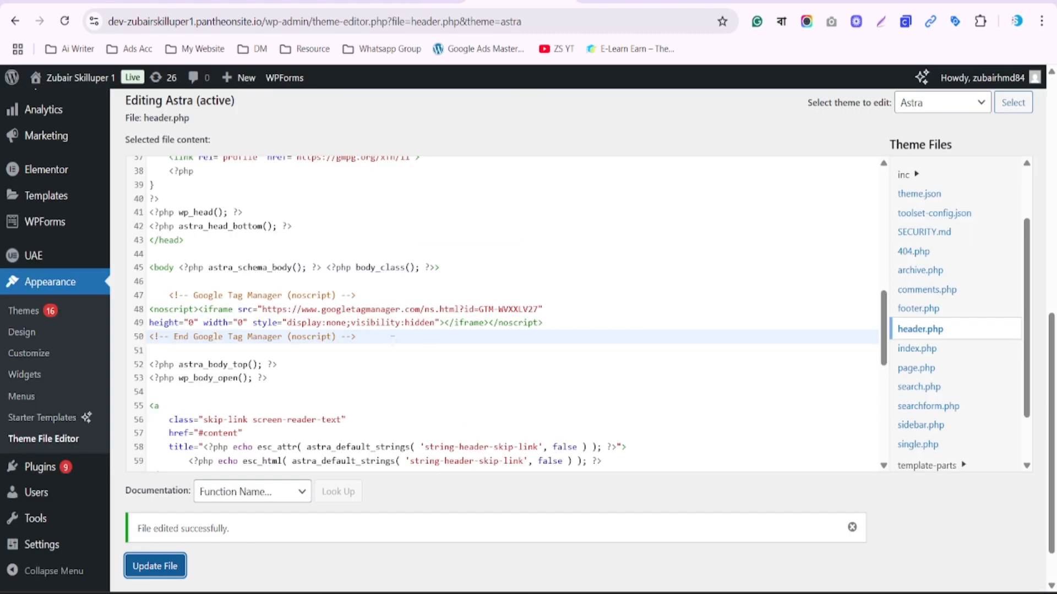
pyautogui.click(354, 337)
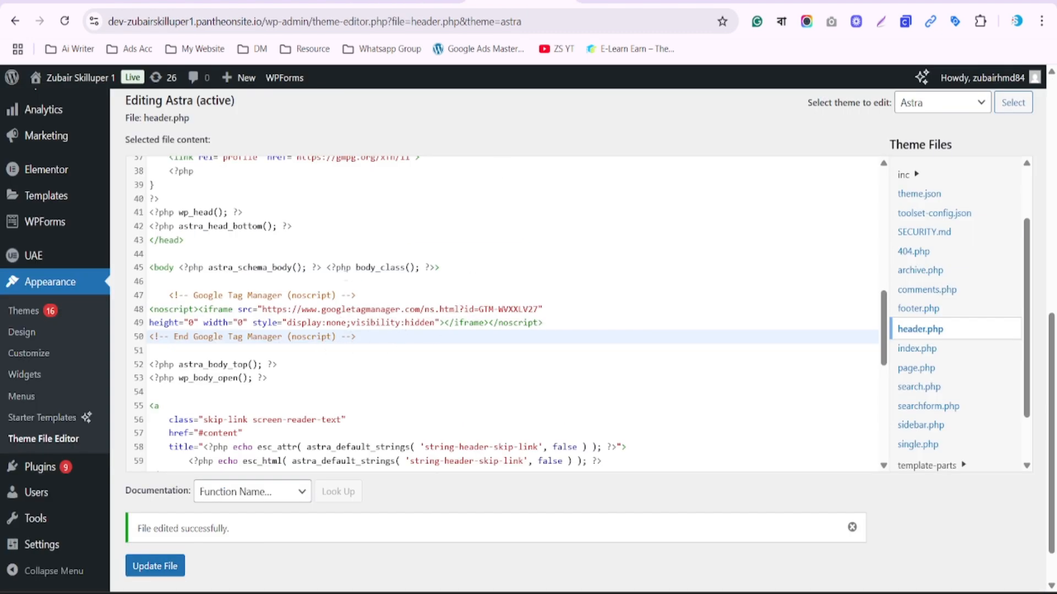
pyautogui.keyDown('shift'); pyautogui.click(458, 269); pyautogui.keyUp('shift')
pyautogui.press('BackSpace')
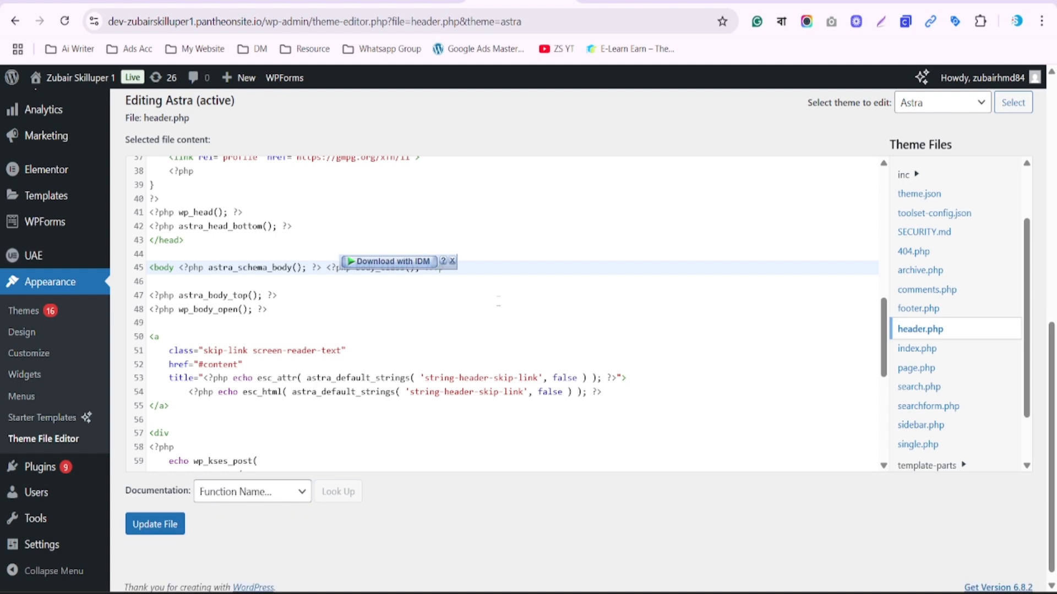
# - Delete the Google Tag Manager snippet and one spare blank line below the <head> tag, and save header.php
pyautogui.scroll(3, 498, 301)
pyautogui.scroll(2, 498, 301)
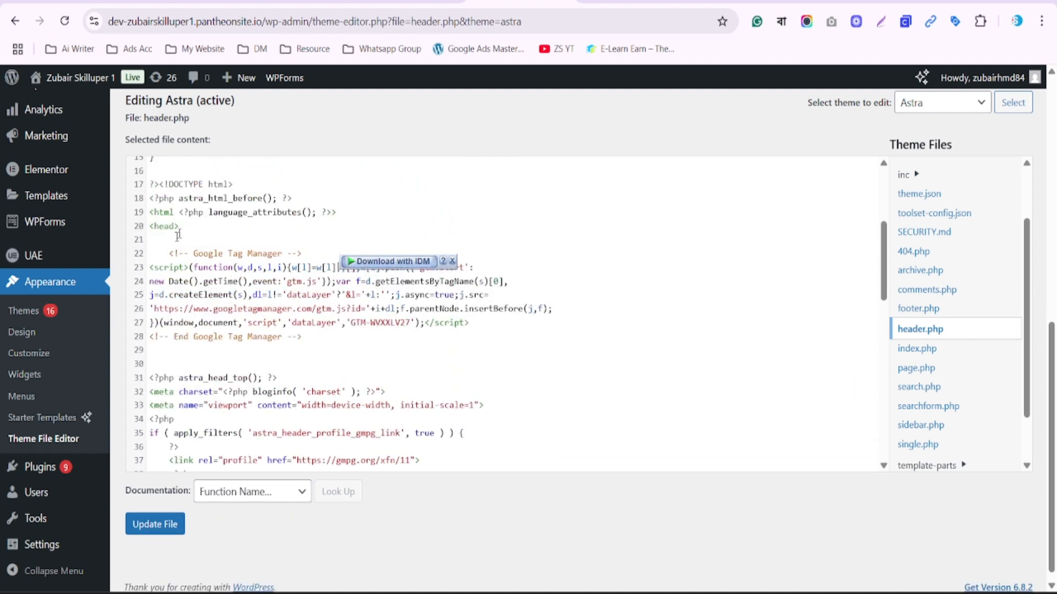
pyautogui.click(180, 228)
pyautogui.keyDown('shift'); pyautogui.click(302, 337); pyautogui.keyUp('shift')
pyautogui.press('BackSpace')
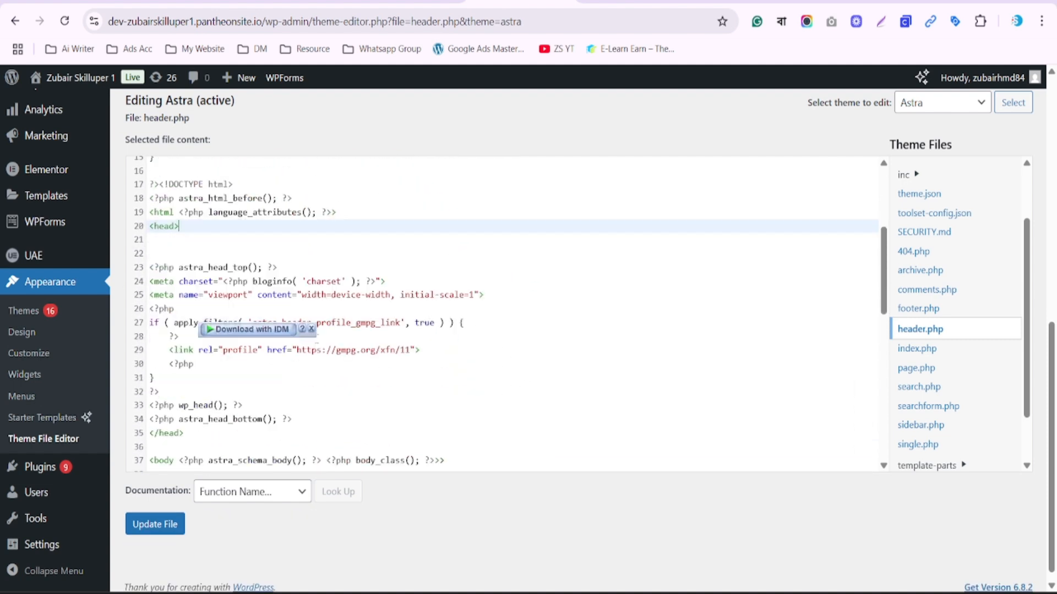
pyautogui.press('Delete')
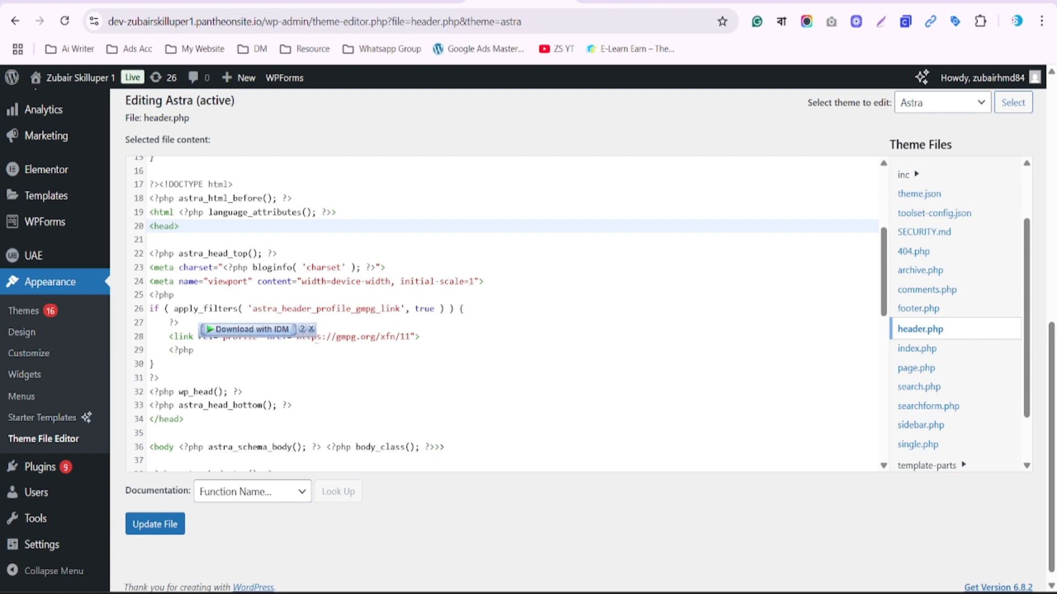
pyautogui.click(138, 528)
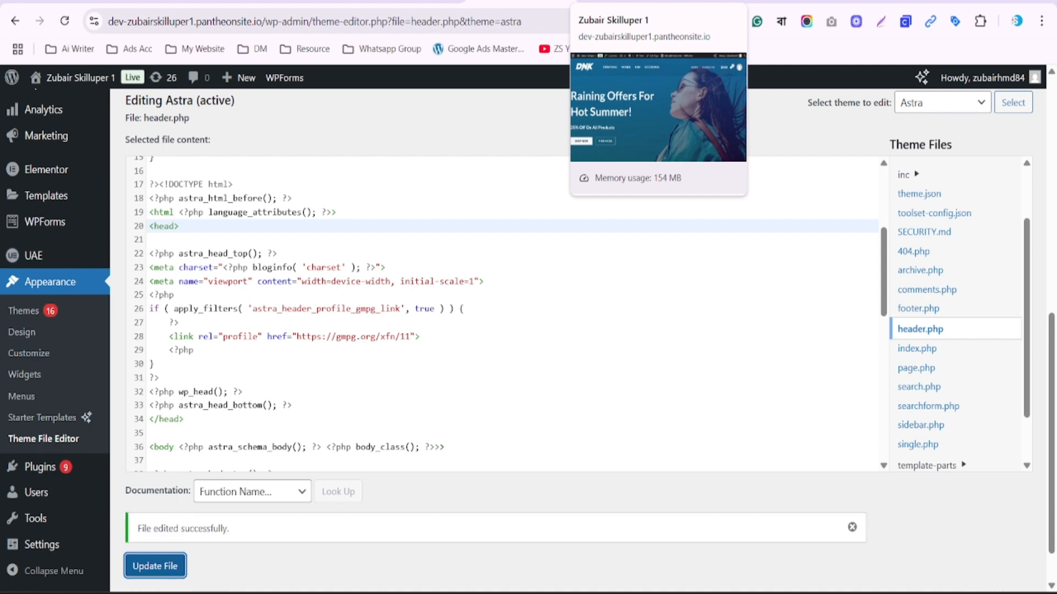
# - Reload the DNK store's home page and recheck it for Google tags with Tag Assistant
pyautogui.click(606, 6)
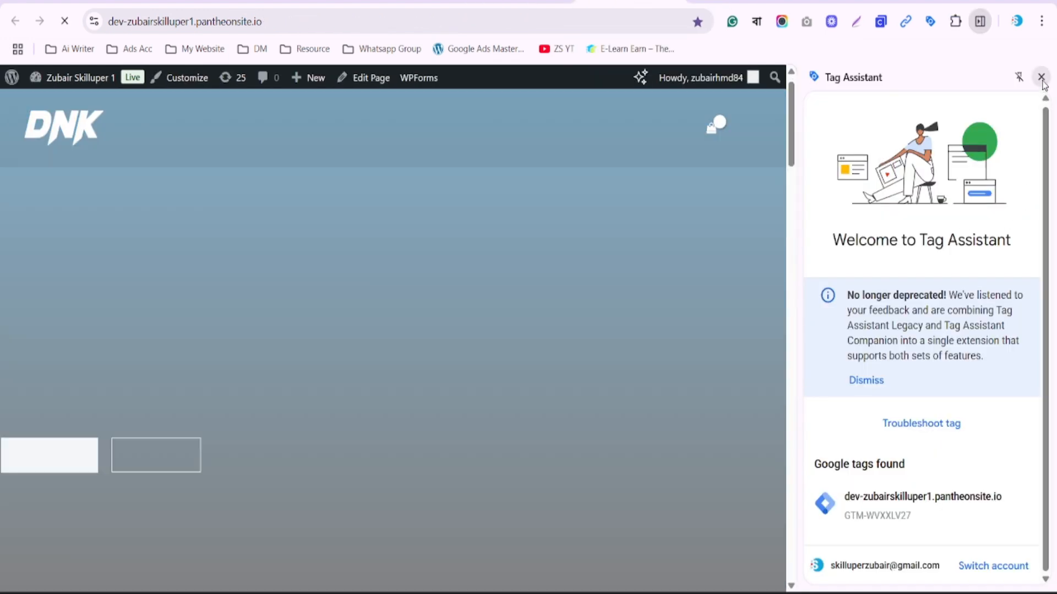
pyautogui.click(1040, 77)
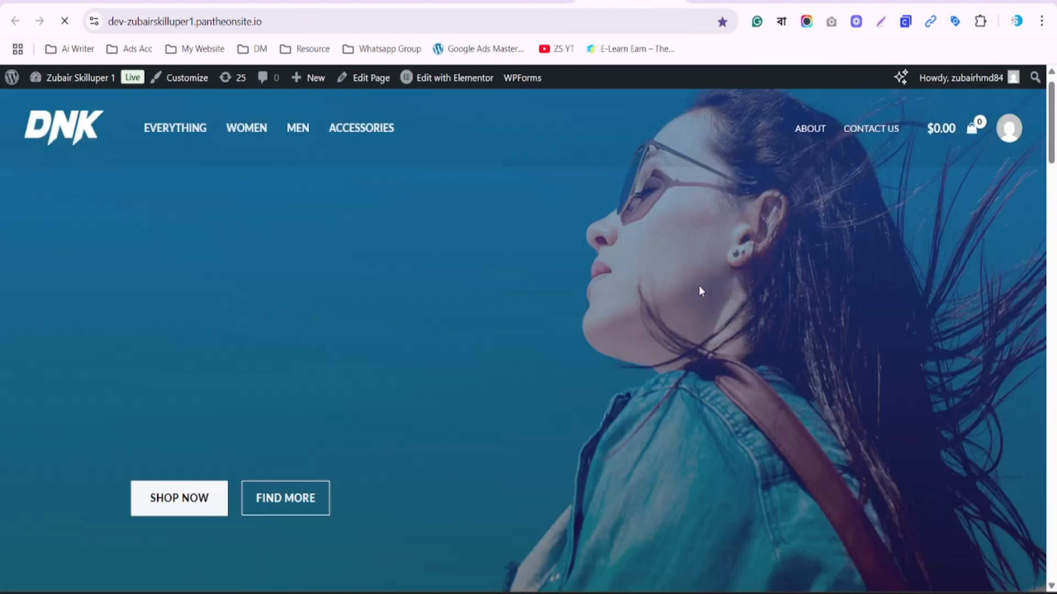
pyautogui.scroll(-6, 692, 309)
pyautogui.click(955, 22)
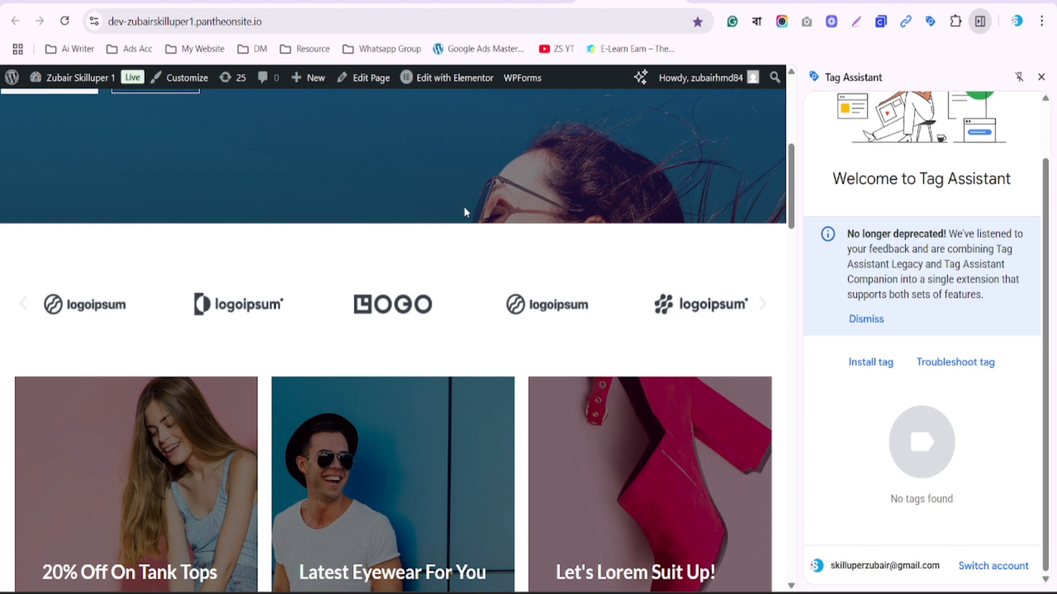
# - Return to the Tag Manager workspace and check the container ID needed for the plugin installation
pyautogui.click(518, 3)
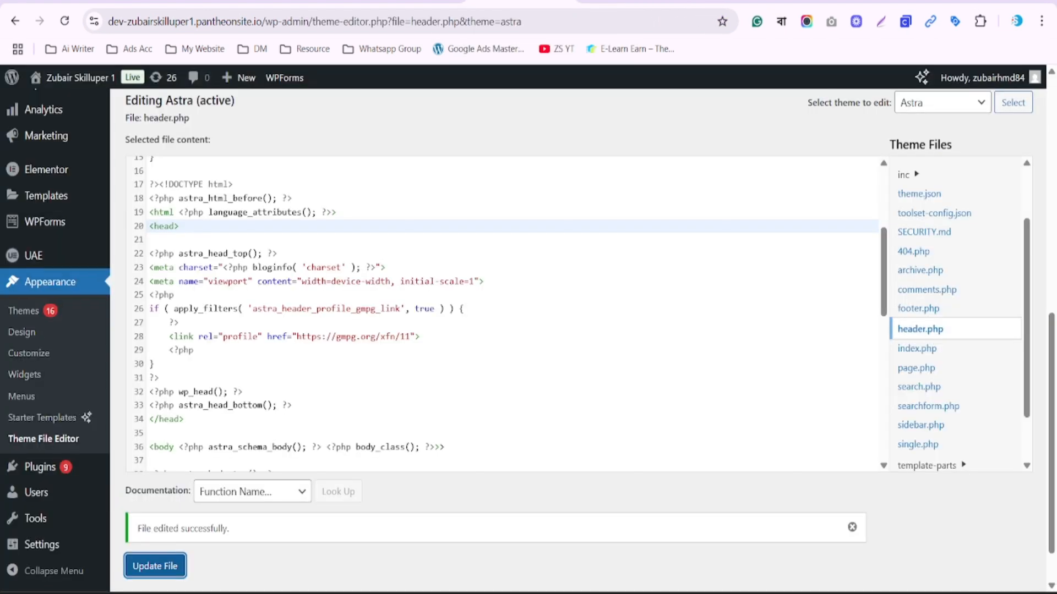
pyautogui.click(410, 3)
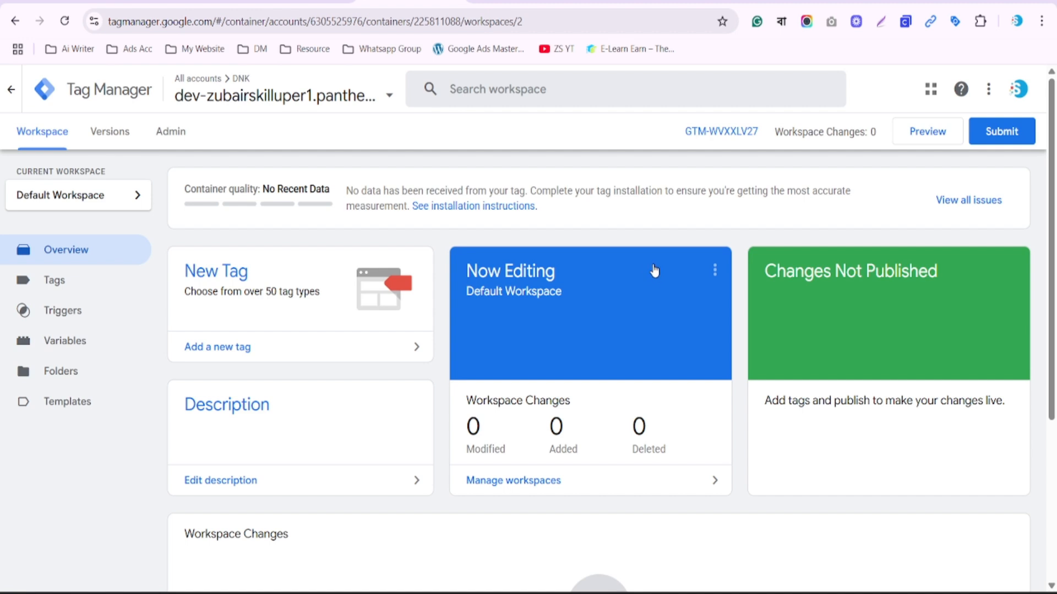
pyautogui.hotkey('ctrl', '2')
pyautogui.moveTo(675, 115); pyautogui.dragTo(769, 147)
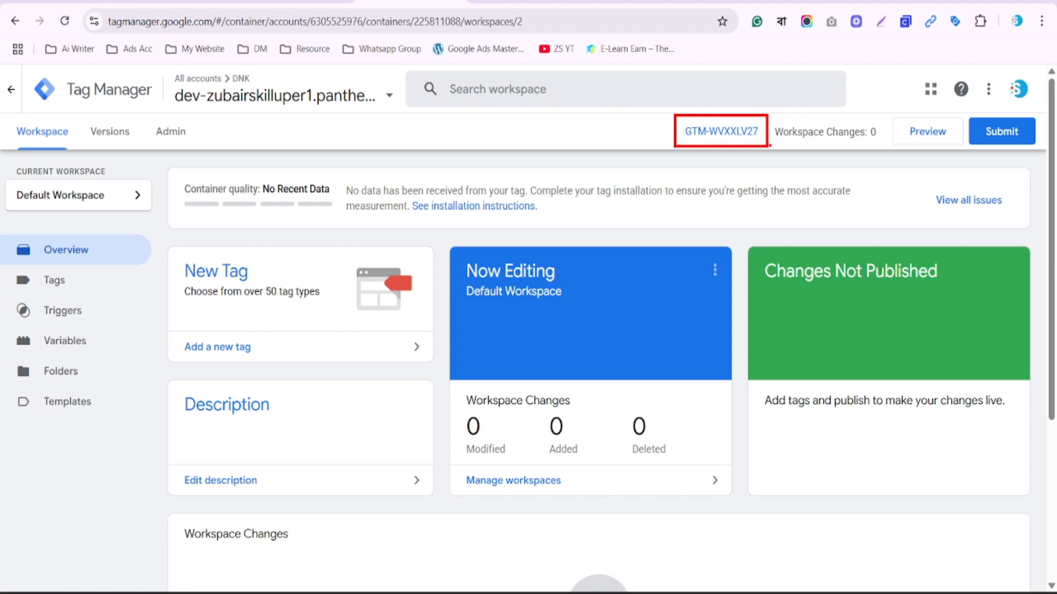
pyautogui.press('Escape')
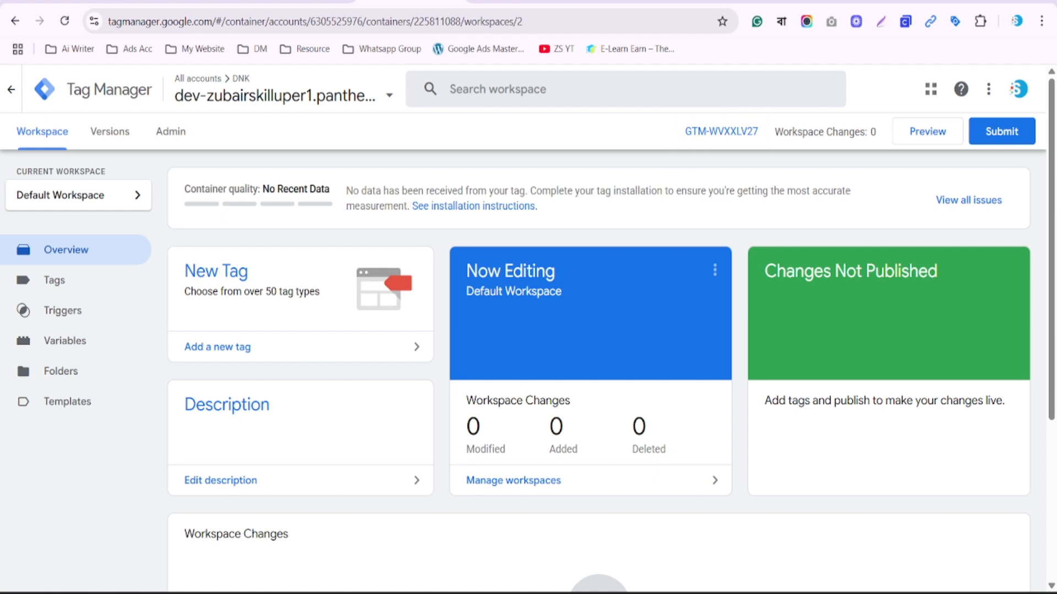
# - Go back to the WordPress admin and search the plugins available to add for "gtm4wp"
pyautogui.hotkey('ctrl', 'Tab')
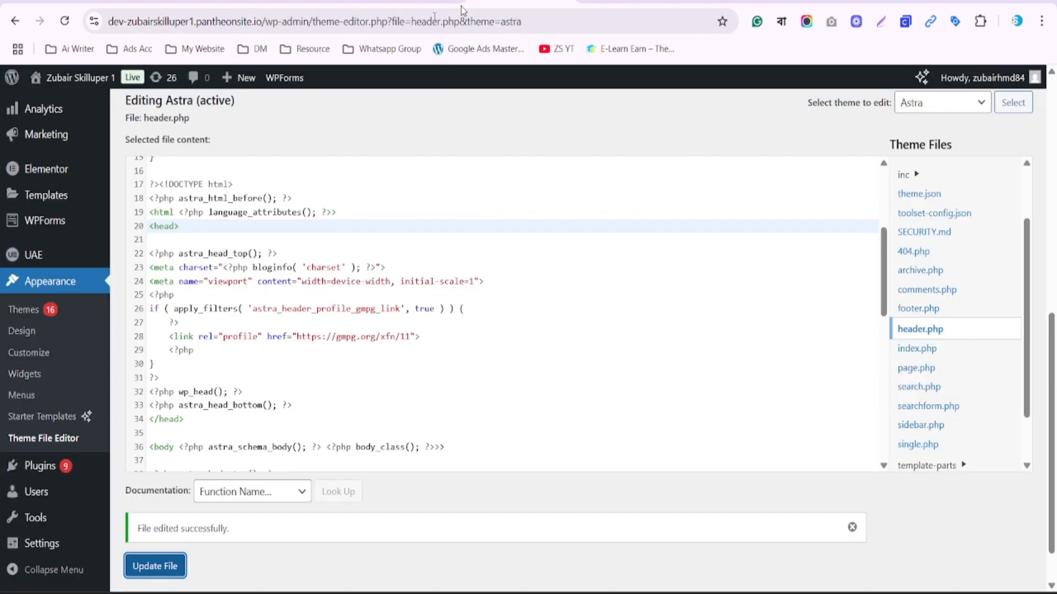
pyautogui.moveTo(46, 470)
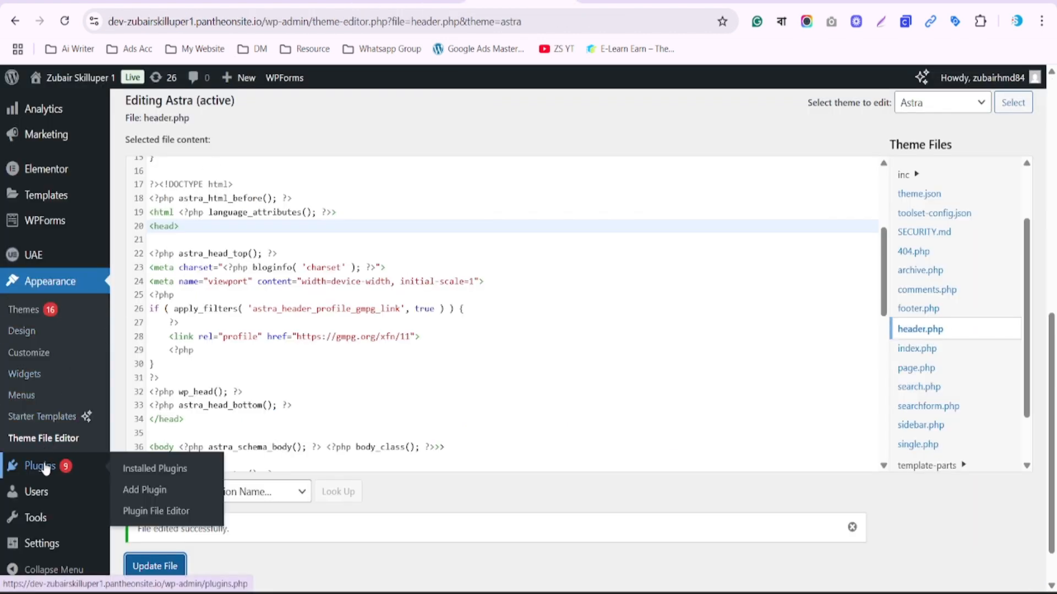
pyautogui.click(150, 493)
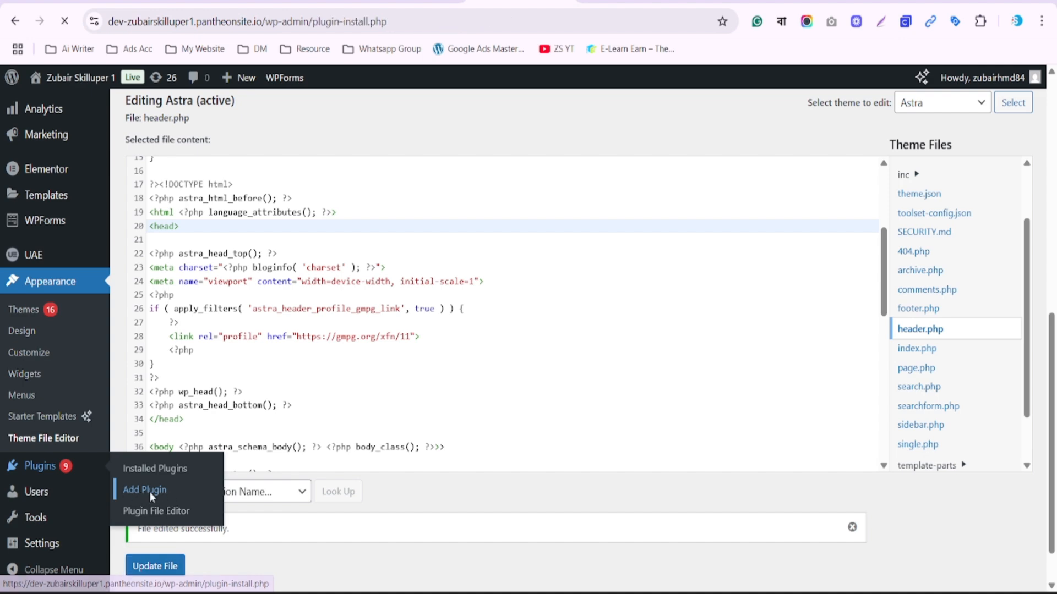
pyautogui.scroll(-3, 753, 391)
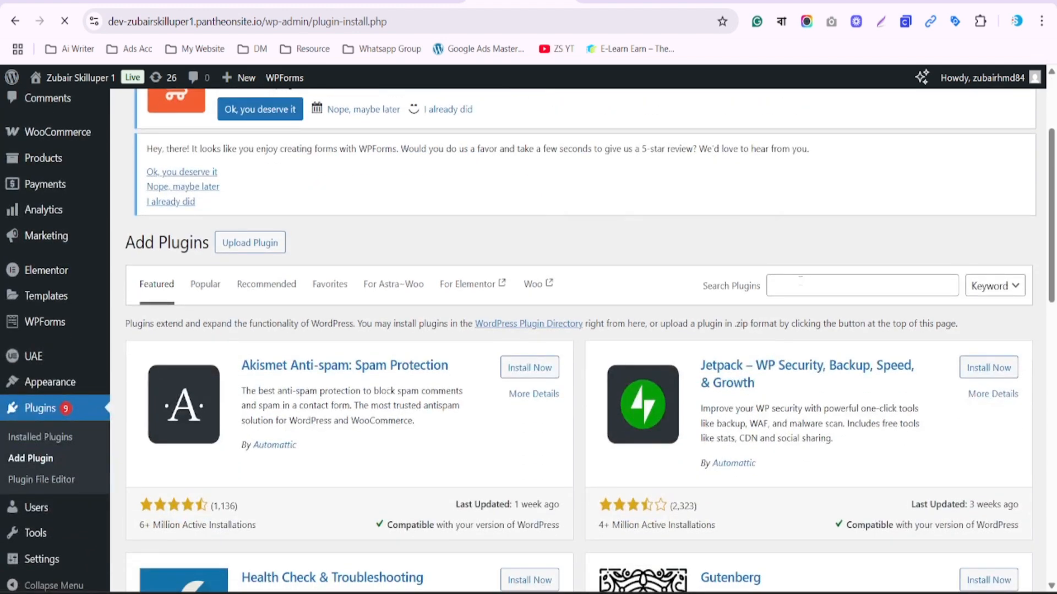
pyautogui.click(800, 282)
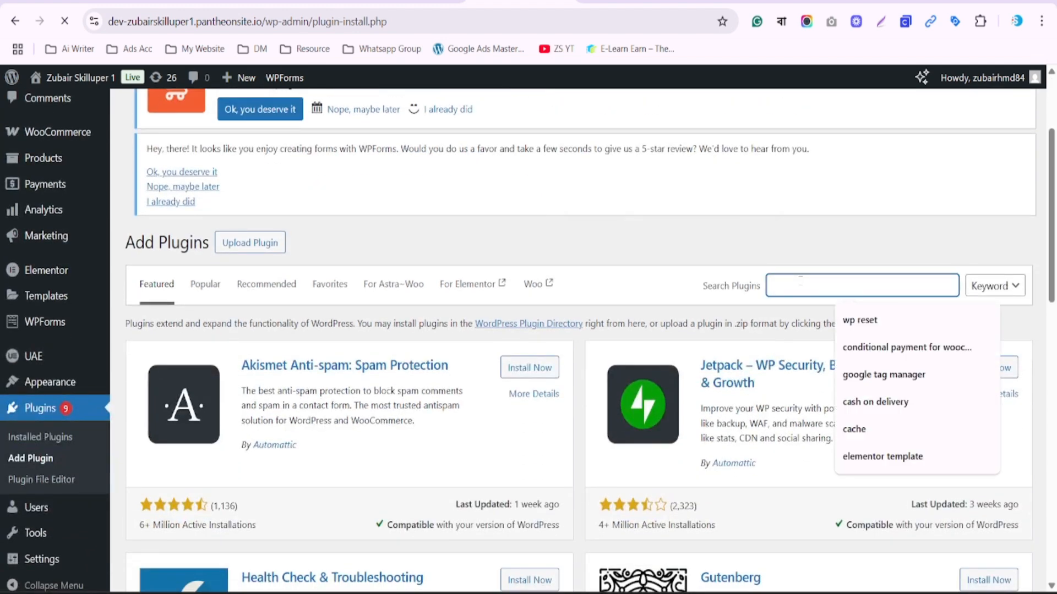
pyautogui.write('gt')
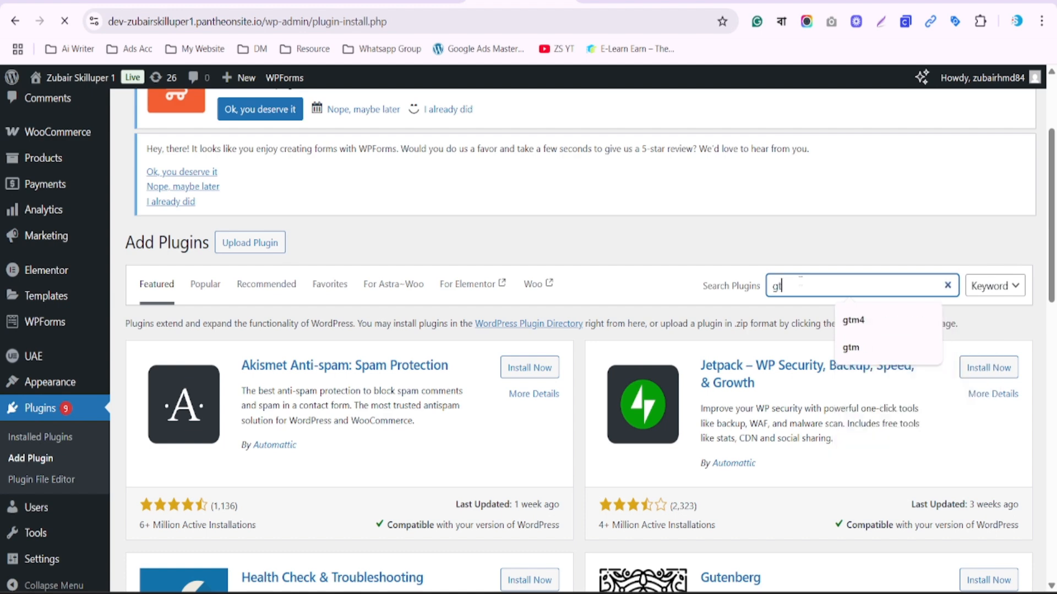
pyautogui.write('m4')
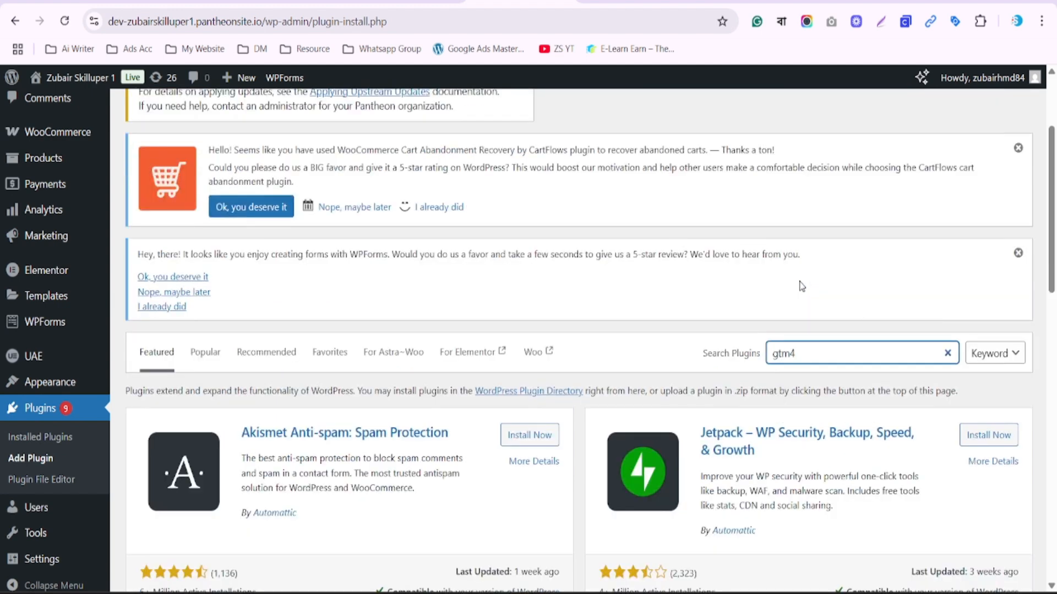
pyautogui.write('wp')
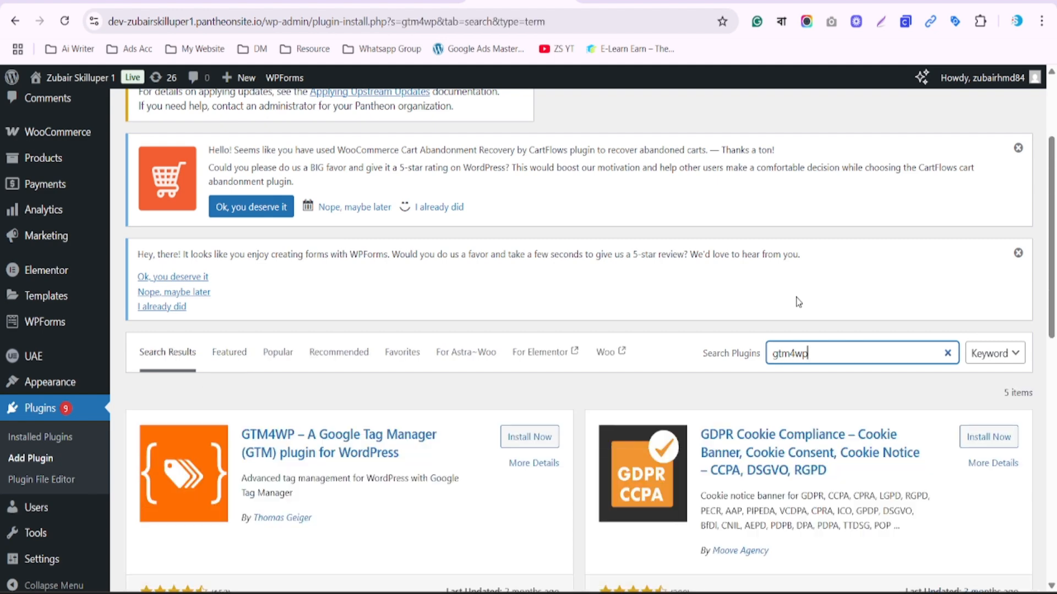
# - Install and activate the plugin GTM4WP – A Google Tag Manager (GTM) plugin for WordPress
pyautogui.scroll(-3, 472, 360)
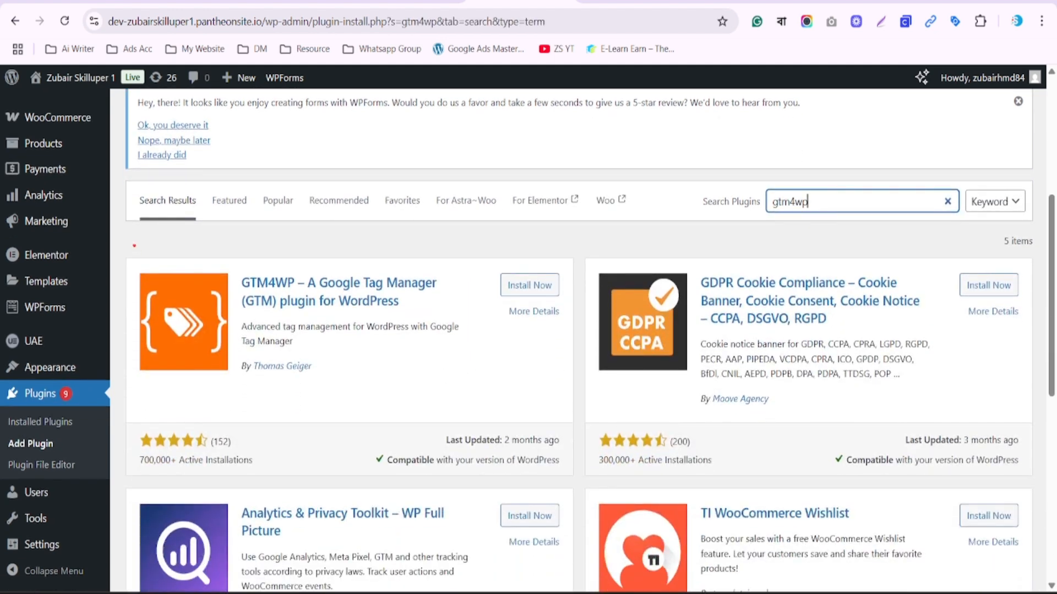
pyautogui.click(518, 289)
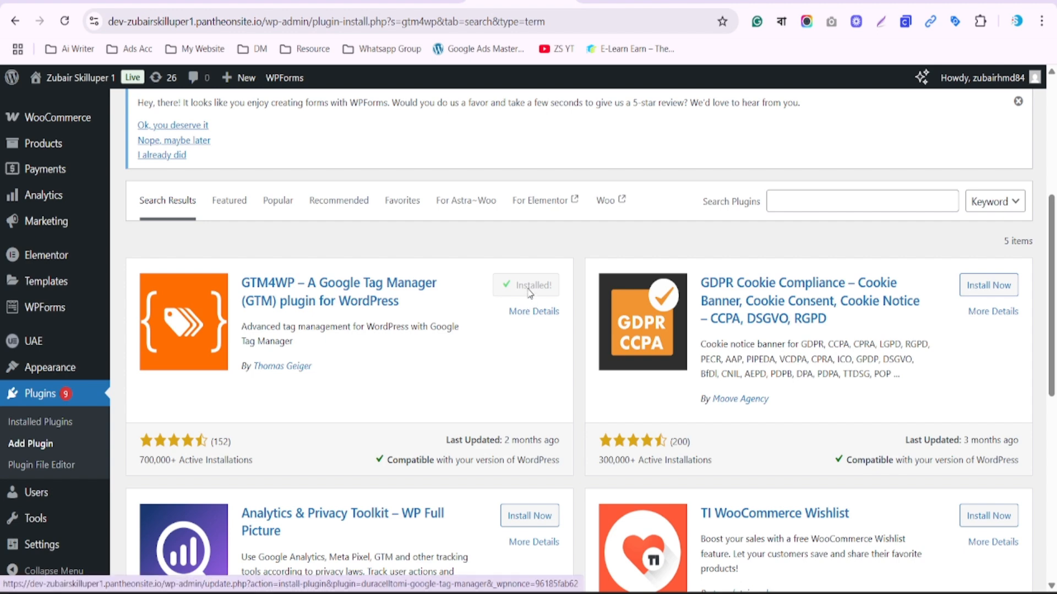
pyautogui.click(530, 291)
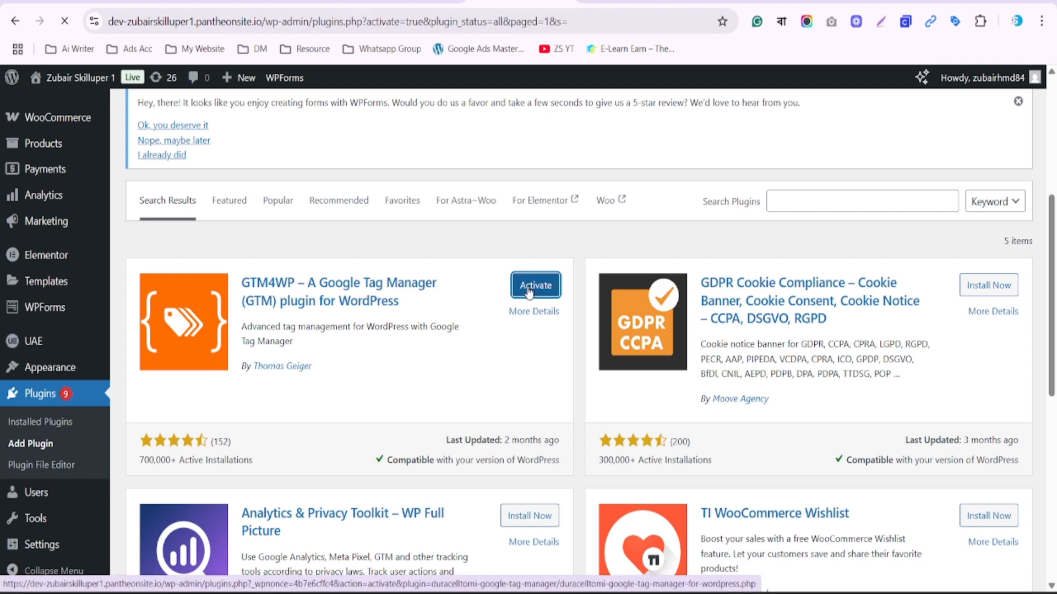
# - Locate GTM4WP among the installed plugins and open its Google Tag Manager settings page at the General options
pyautogui.scroll(-10, 511, 293)
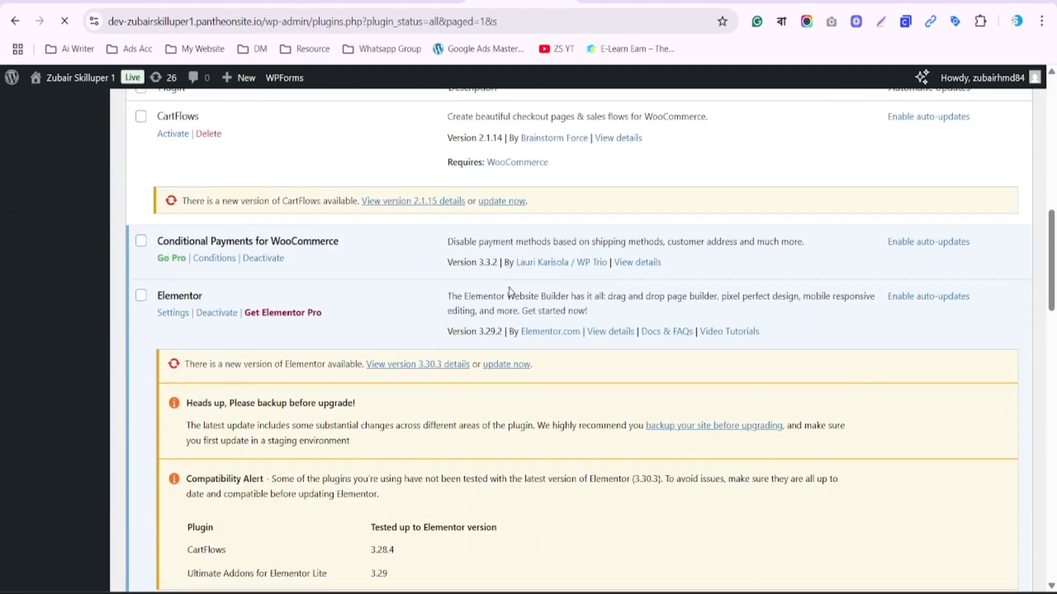
pyautogui.scroll(-3, 428, 285)
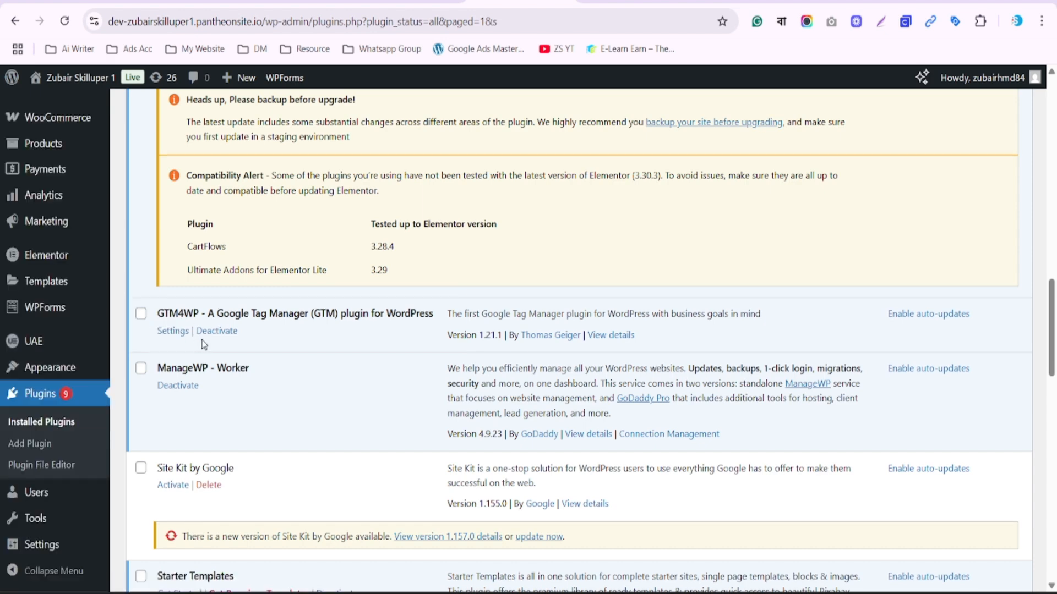
pyautogui.scroll(-1, 71, 484)
pyautogui.moveTo(50, 545)
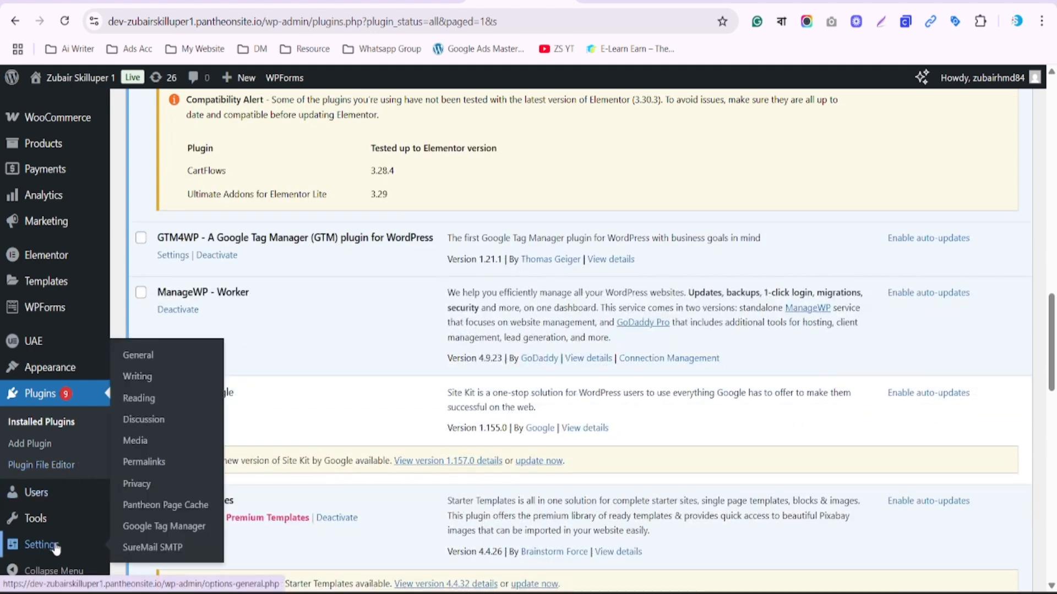
pyautogui.click(168, 531)
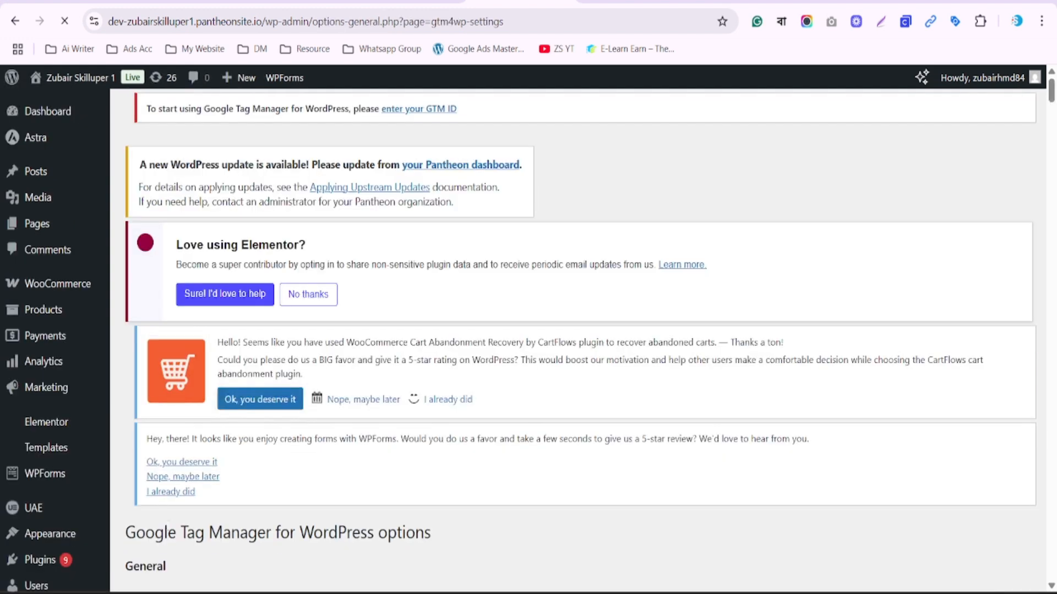
pyautogui.scroll(-3, 473, 271)
pyautogui.scroll(-4, 476, 268)
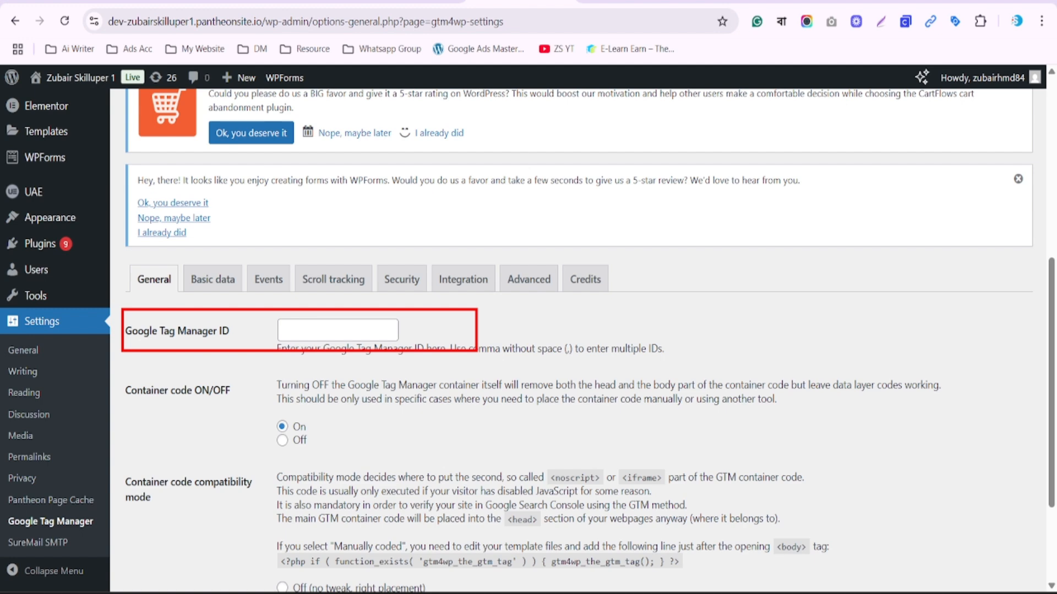
# - Copy the container ID GTM-WVXXLV27 from the Tag Manager workspace and paste it as the plugin's Google Tag Manager ID
pyautogui.click(430, 1)
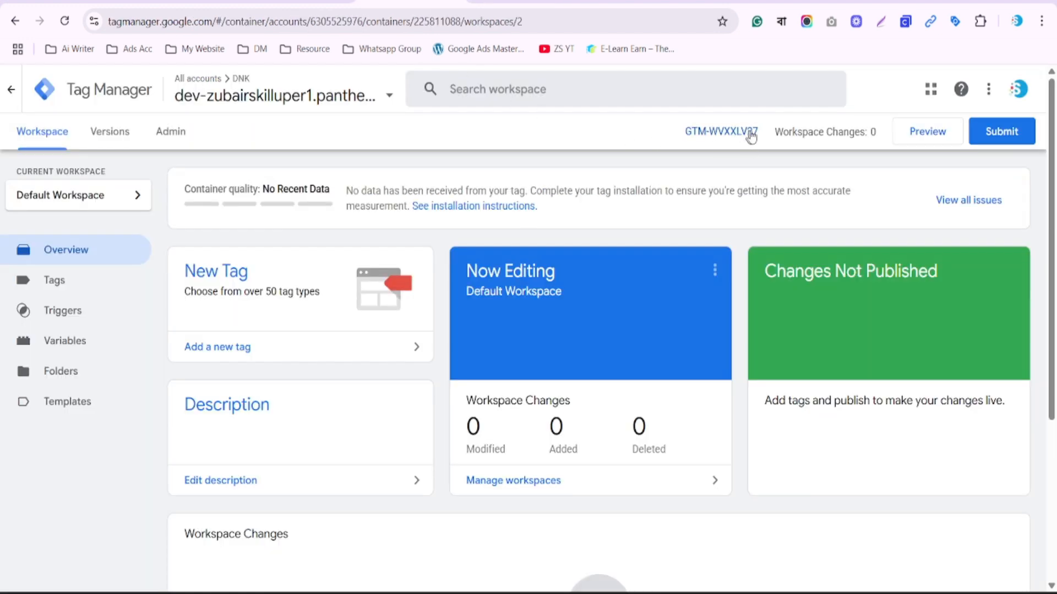
pyautogui.moveTo(773, 132); pyautogui.dragTo(692, 138)
pyautogui.rightClick(692, 138)
pyautogui.click(734, 304)
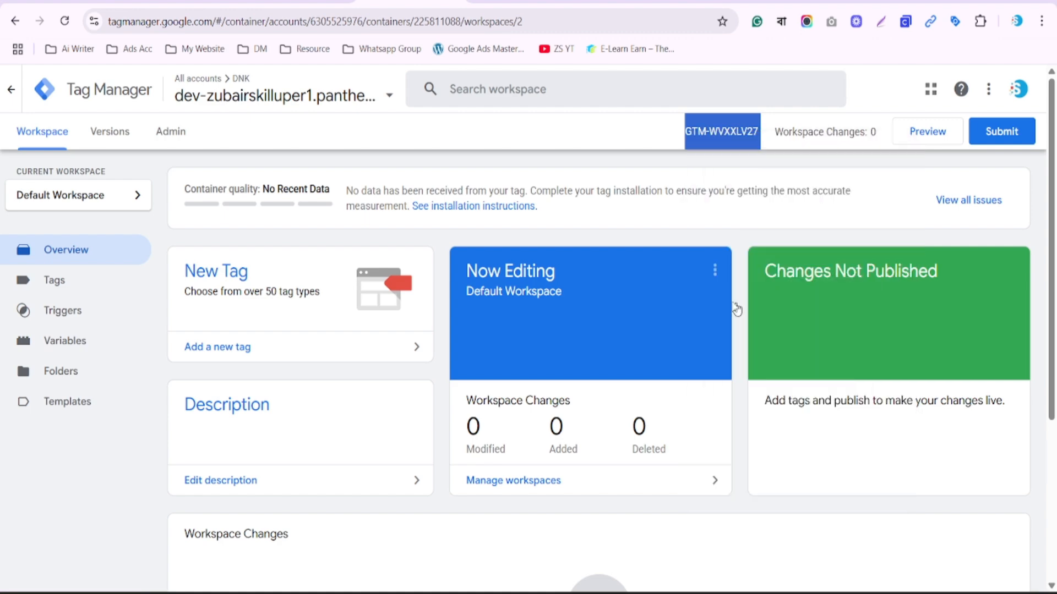
pyautogui.click(517, 1)
pyautogui.click(314, 330)
pyautogui.rightClick(315, 330)
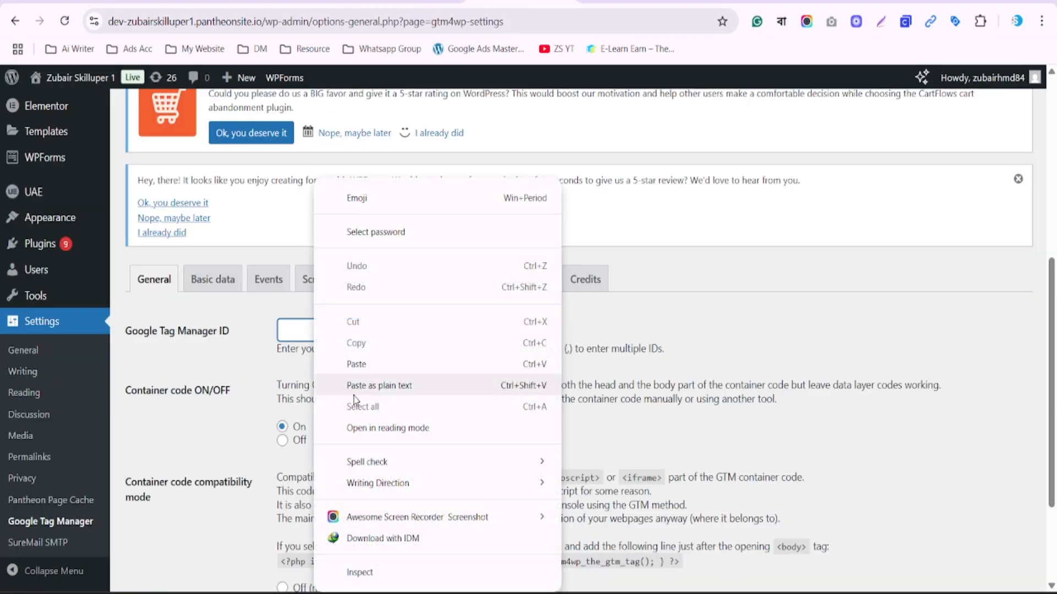
pyautogui.click(356, 364)
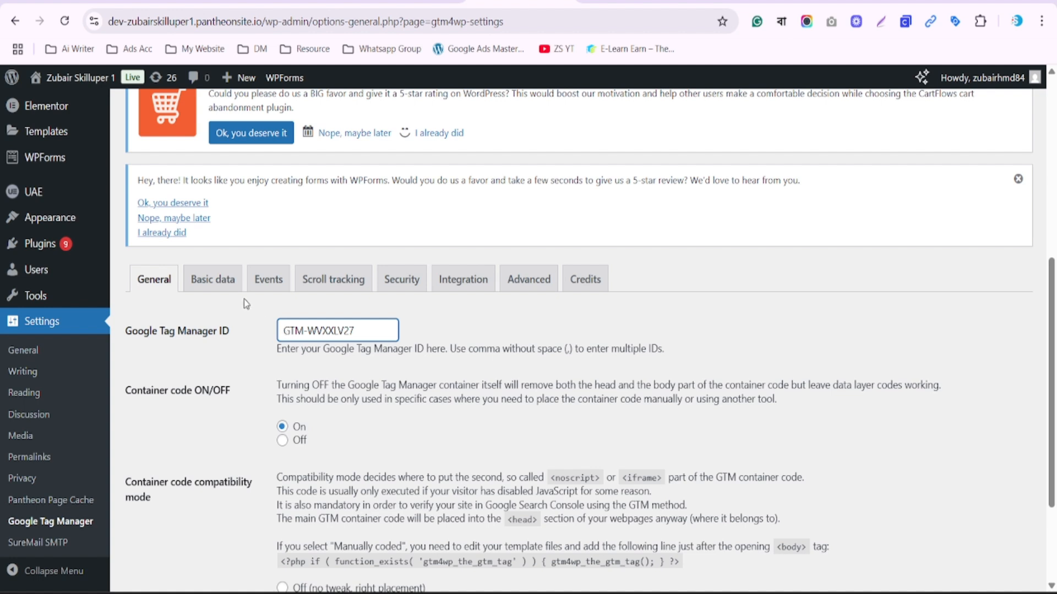
# - Keep the container code On, set the compatibility mode to "Off (no tweak, right placement)", and save the plugin settings
pyautogui.scroll(-3, 246, 304)
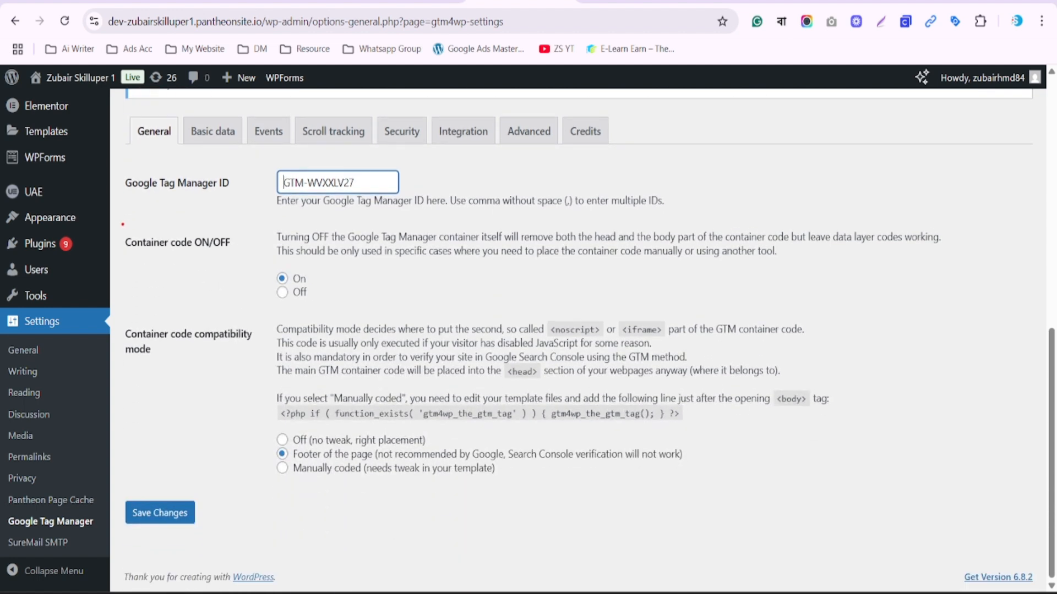
pyautogui.moveTo(123, 225)
pyautogui.mouseDown()
pyautogui.moveTo(297, 305)
pyautogui.moveTo(353, 315)
pyautogui.mouseUp()
pyautogui.moveTo(273, 267); pyautogui.dragTo(315, 287)
pyautogui.press('Escape')
pyautogui.click(172, 520)
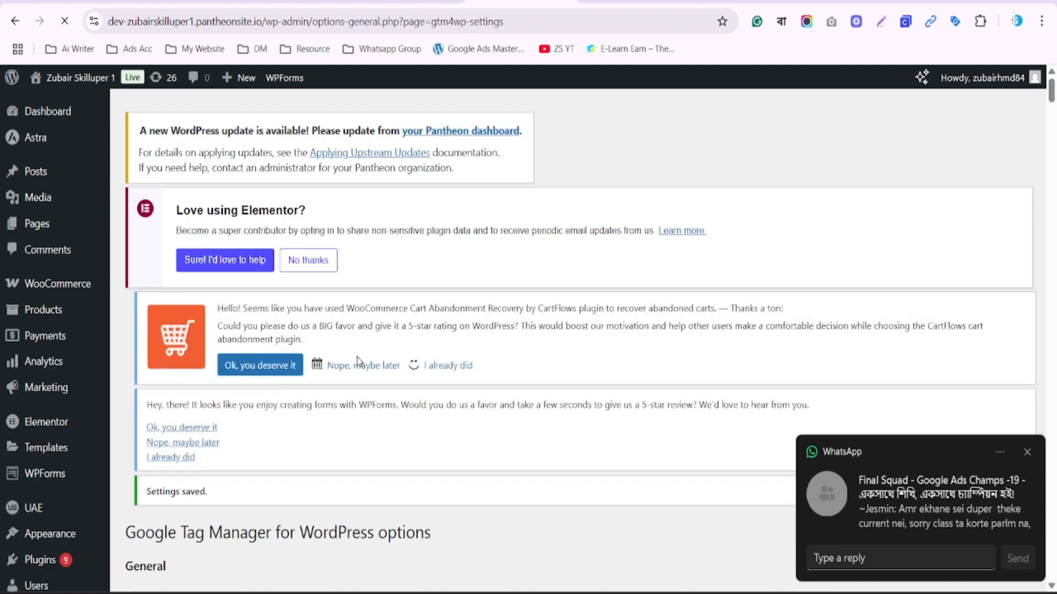
# - Review the plugin's General options and save them once more
pyautogui.scroll(-6, 380, 351)
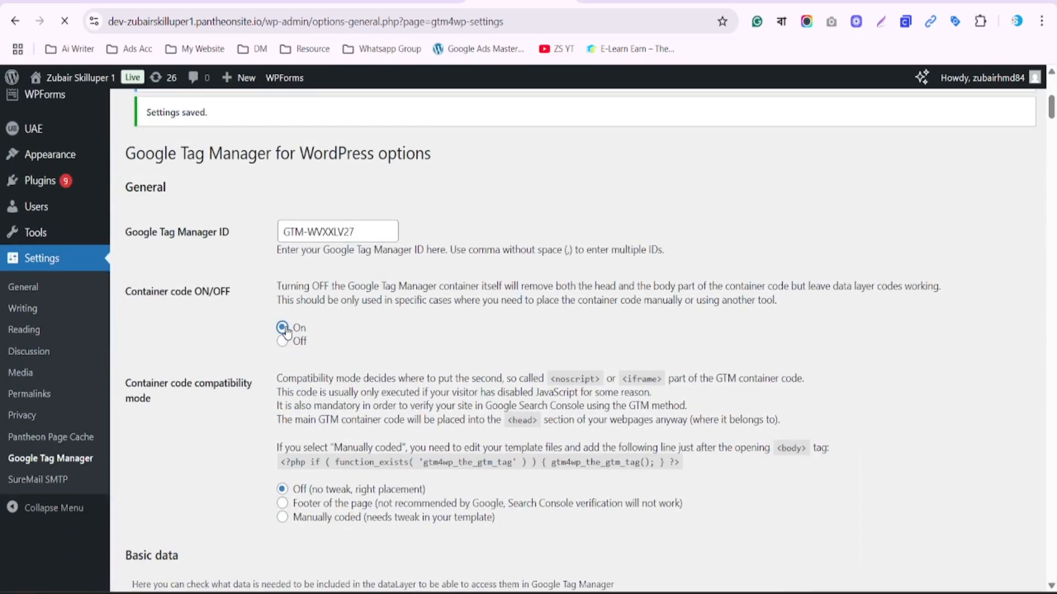
pyautogui.scroll(-4, 287, 331)
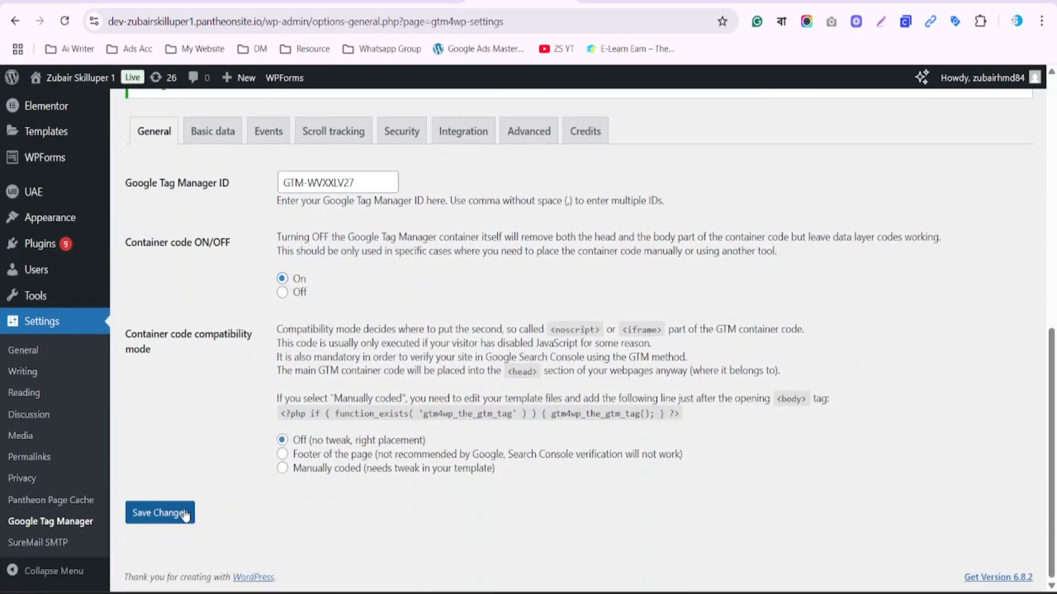
pyautogui.click(159, 512)
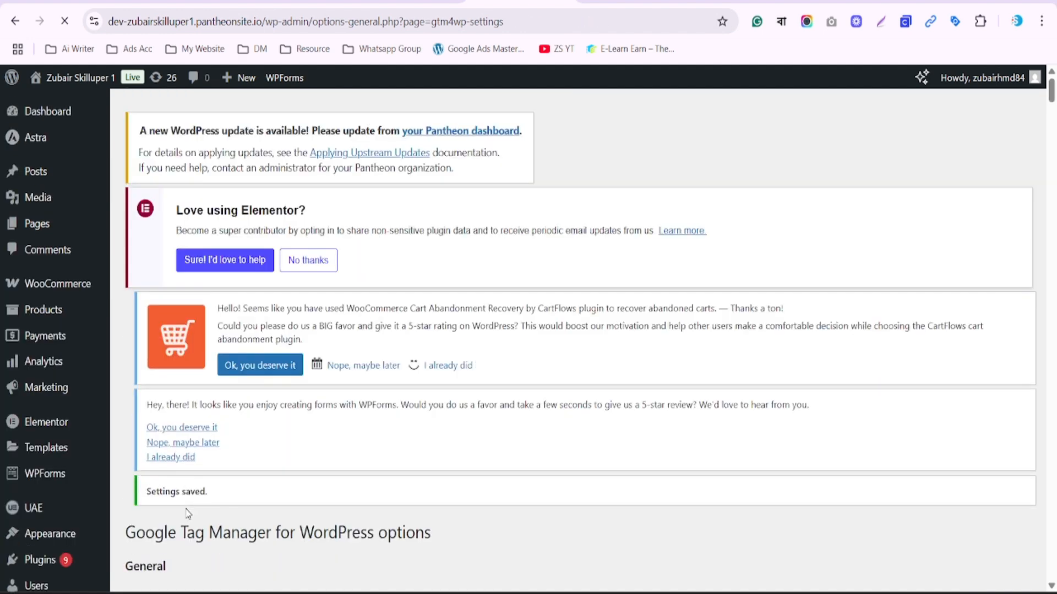
pyautogui.scroll(-7, 330, 418)
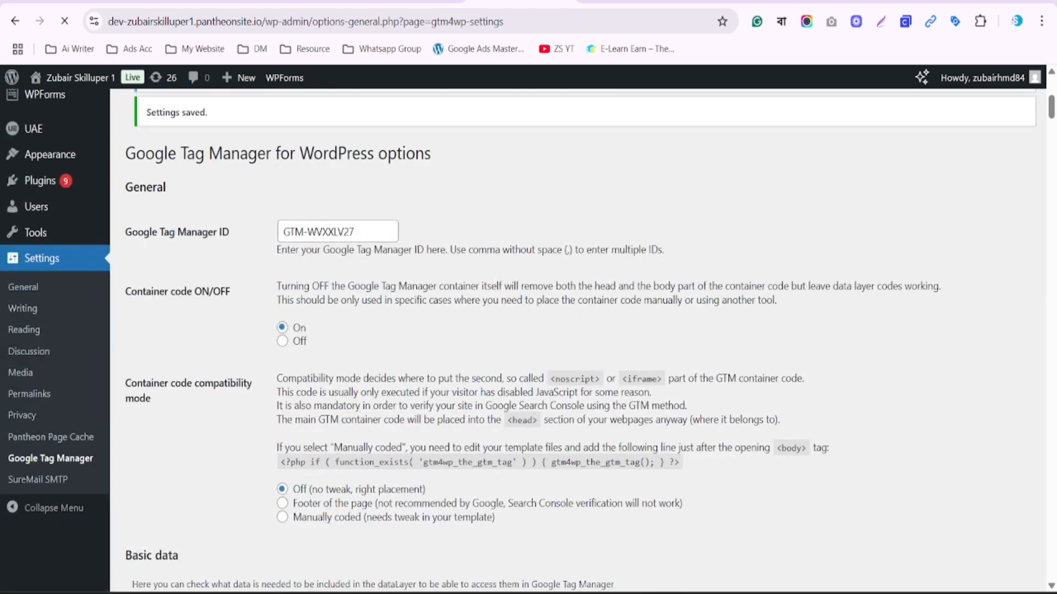
# - Close Tag Assistant on the store's home page, reload the page, and reopen Tag Assistant to verify the plugin-installed container ID
pyautogui.click(630, 2)
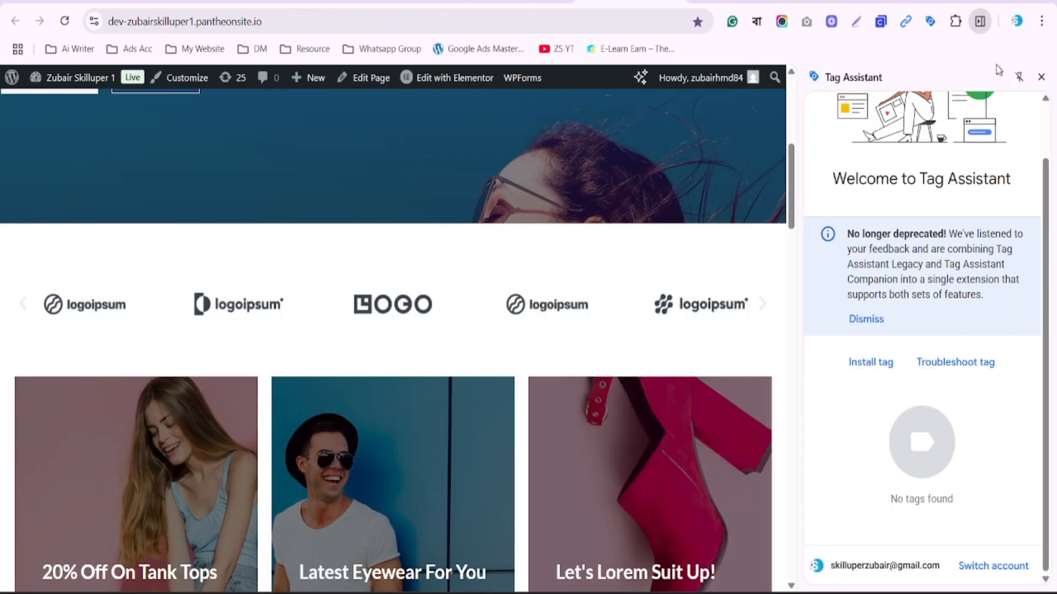
pyautogui.click(1041, 76)
pyautogui.click(65, 22)
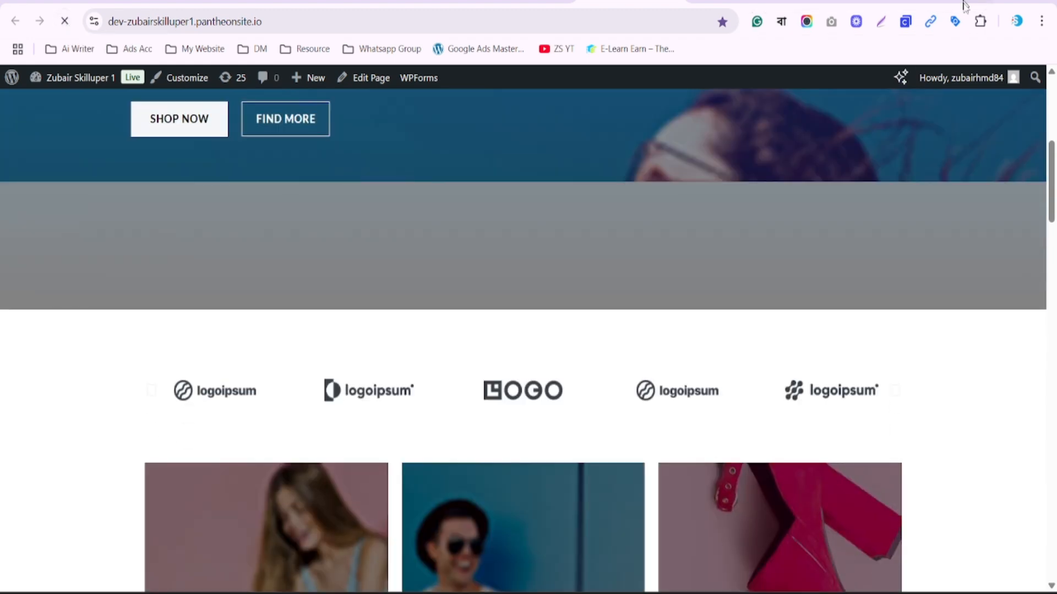
pyautogui.click(955, 23)
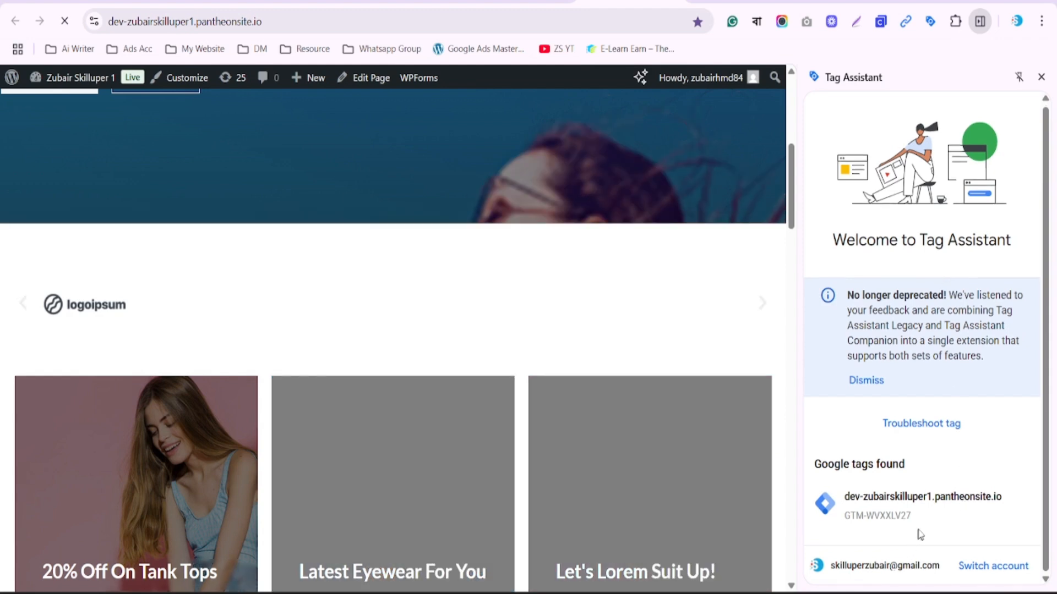
pyautogui.hotkey('ctrl', '2')
pyautogui.moveTo(922, 512); pyautogui.dragTo(884, 527)
pyautogui.press('Escape')
pyautogui.press('super')
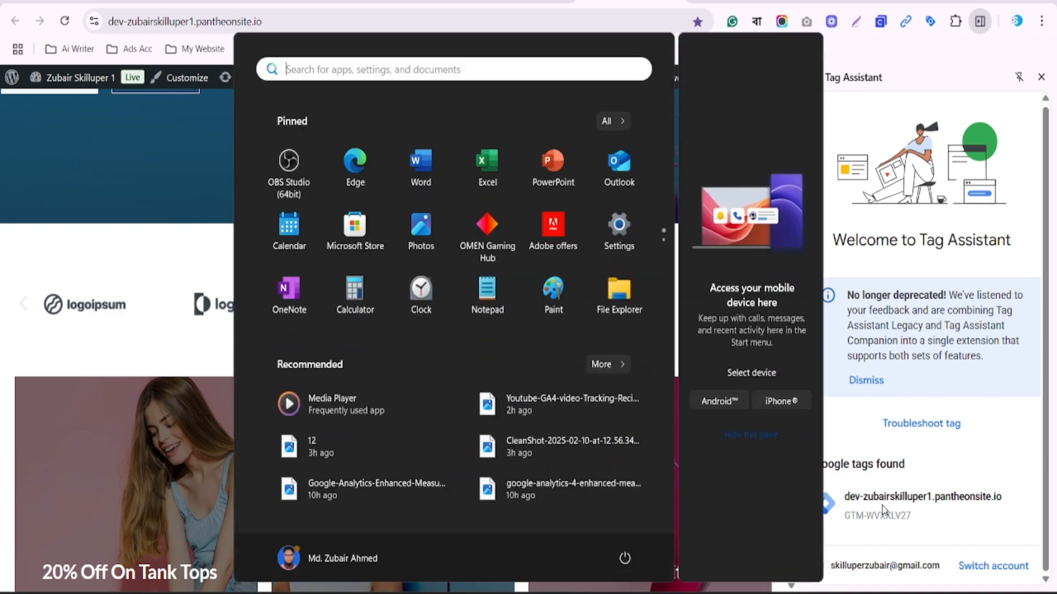
pyautogui.click(996, 460)
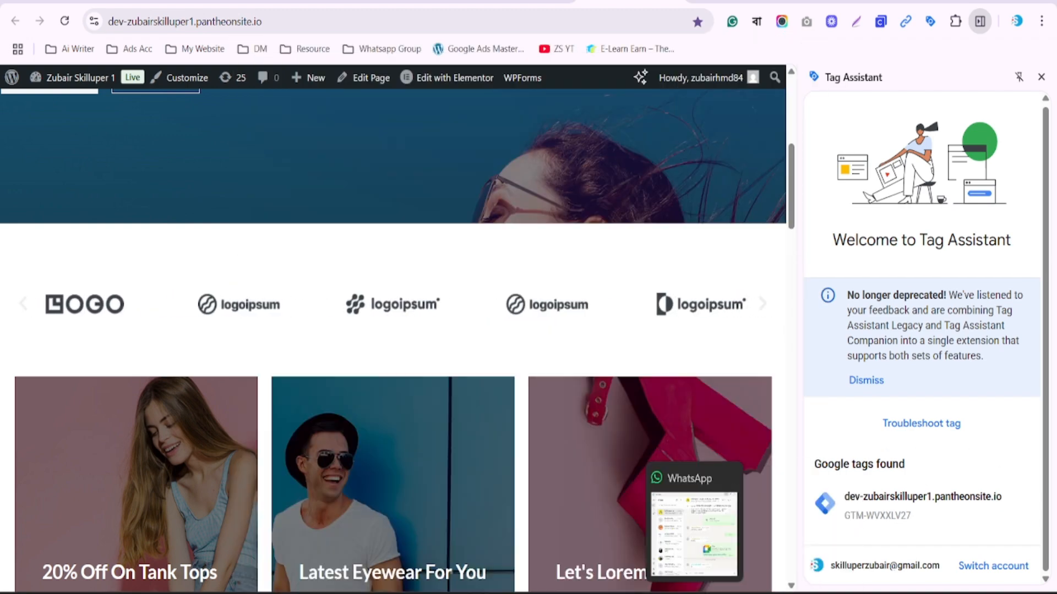
# - Review the Homework-16 and Homework-17 assignments in the sticky note, covering GTM account integration and giving GTM access to others
pyautogui.click(663, 593)
pyautogui.click(377, 156)
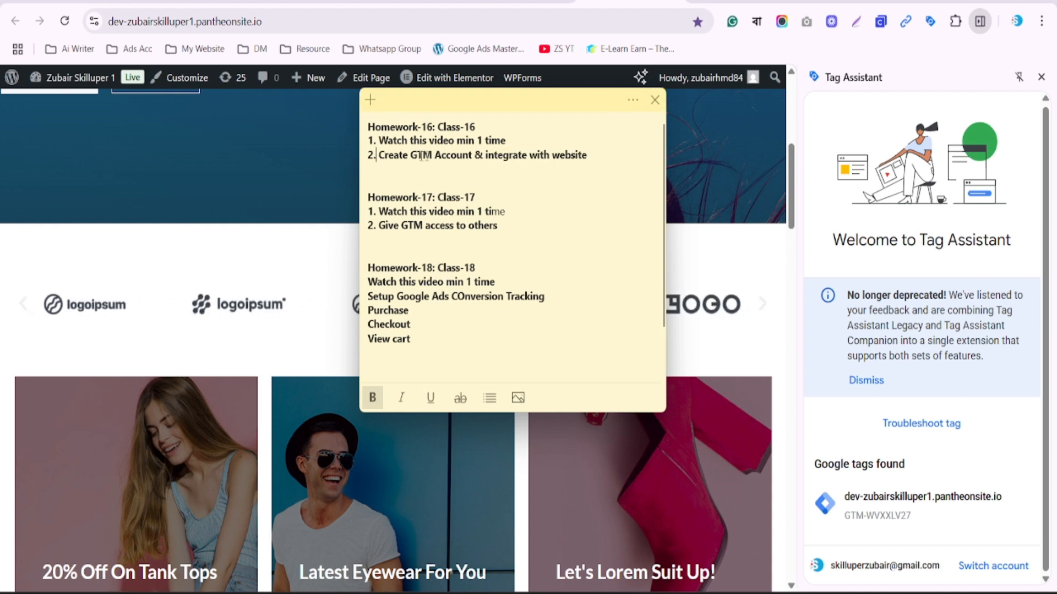
pyautogui.keyDown('shift'); pyautogui.click(593, 160); pyautogui.keyUp('shift')
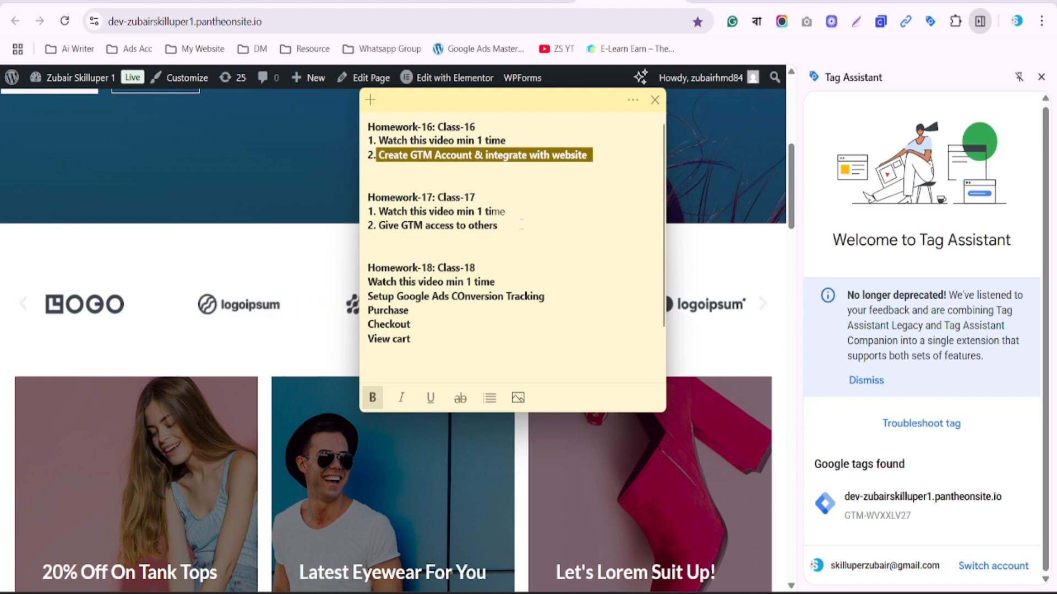
pyautogui.moveTo(374, 231); pyautogui.dragTo(504, 228)
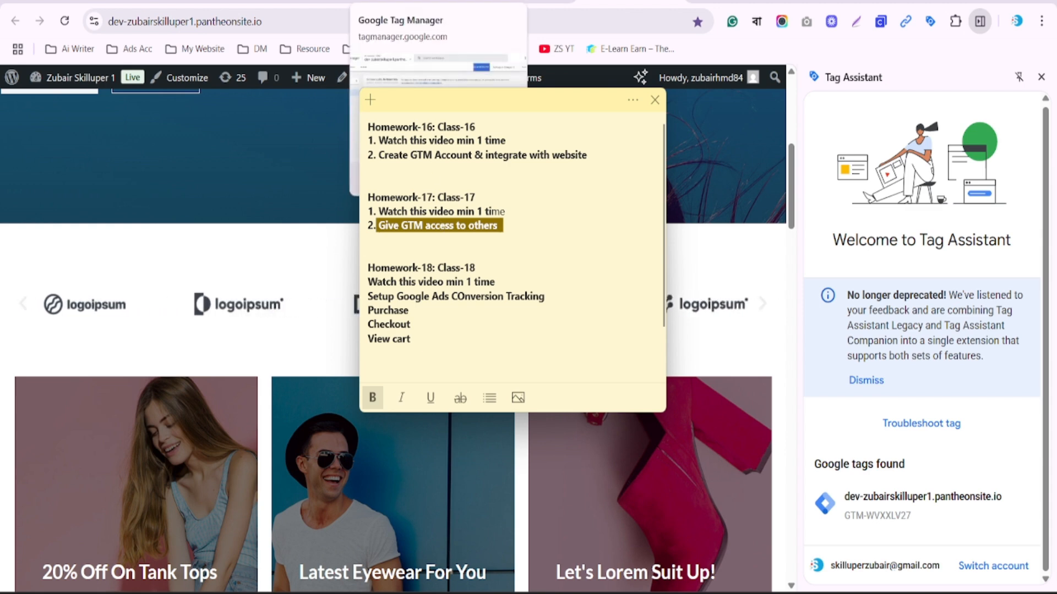
# - Switch to Google Tag Manager, check the DNK account's container list, and open the store's container GTM-WVXXLV27
pyautogui.click(413, 5)
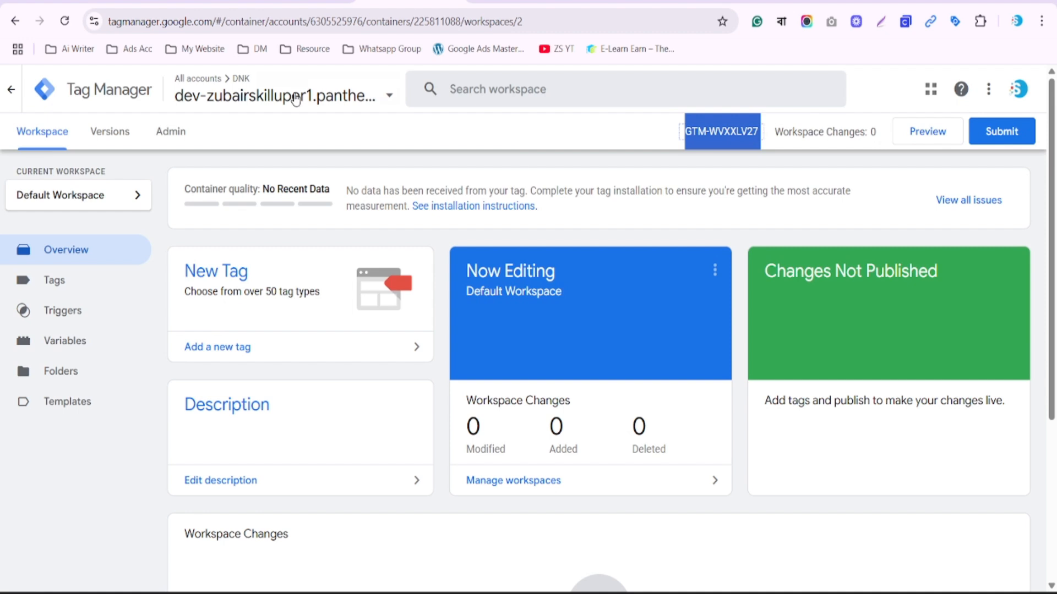
pyautogui.click(268, 94)
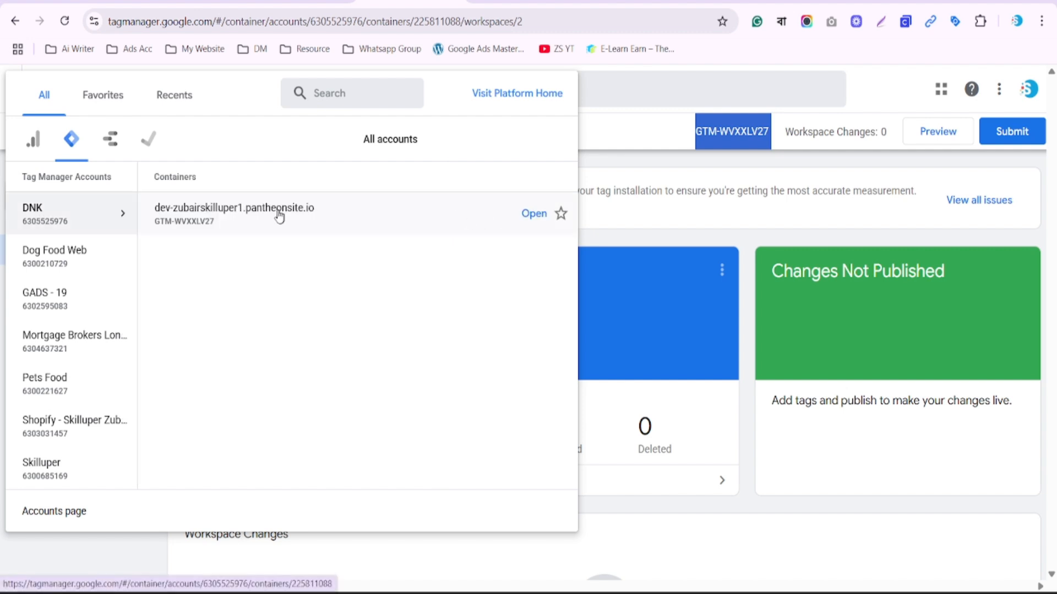
pyautogui.click(232, 215)
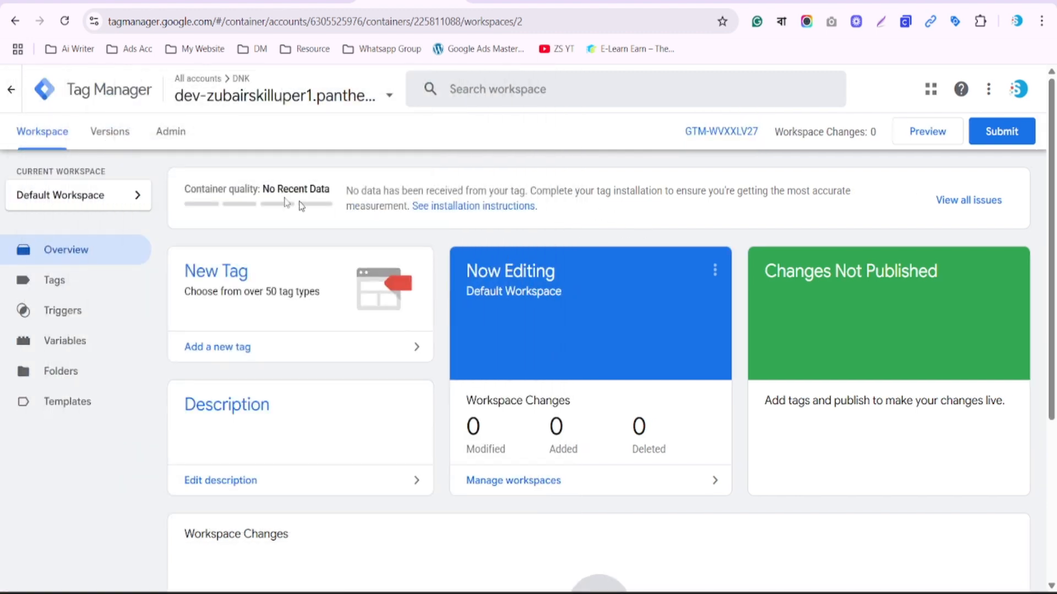
# - Create a second container named "Demo Container" with the Web target platform in the DNK account, and dismiss its installation instructions
pyautogui.click(168, 135)
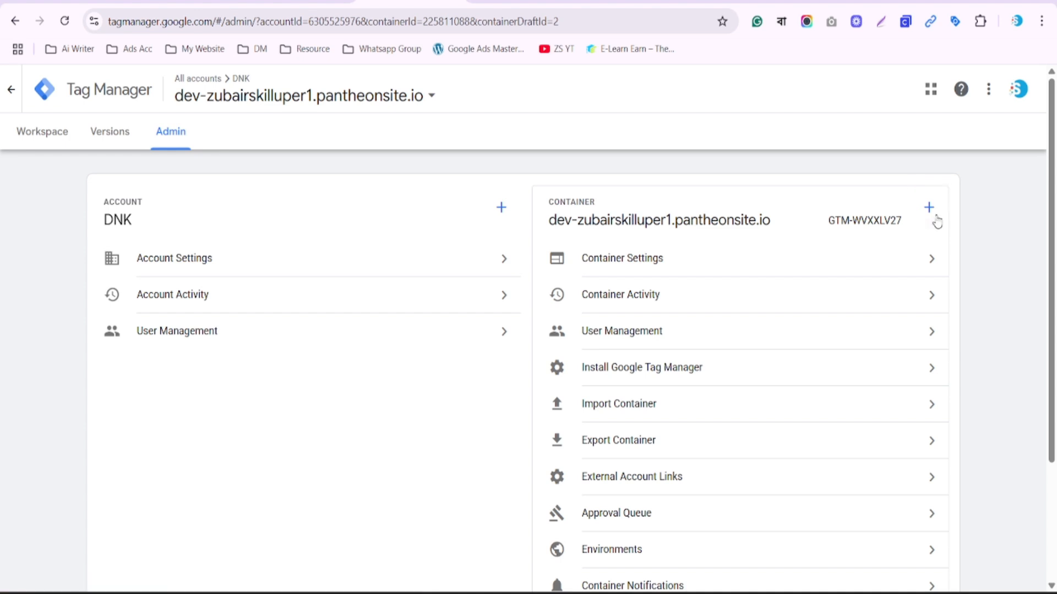
pyautogui.click(929, 209)
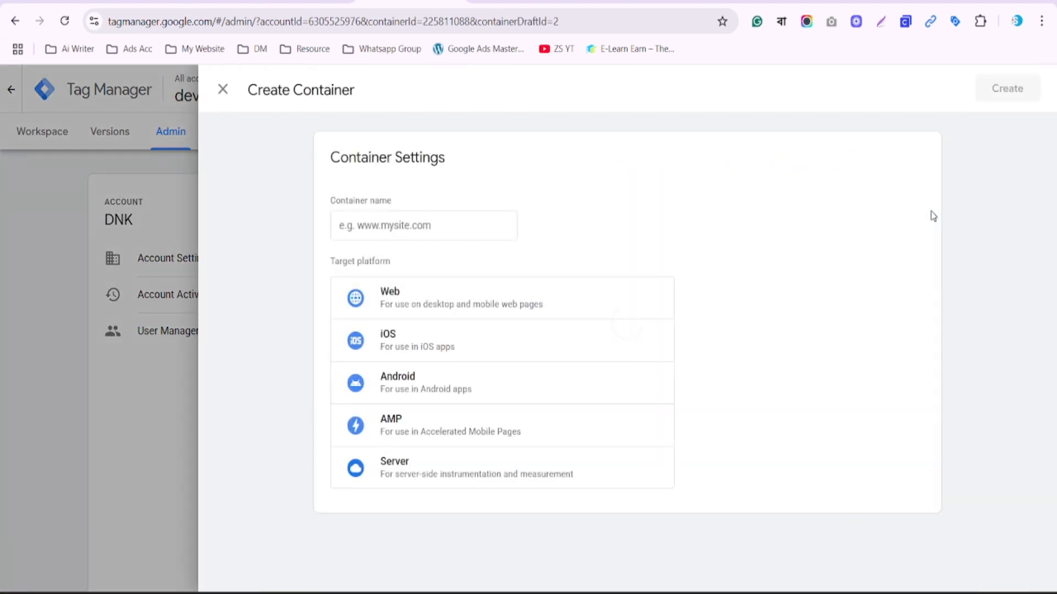
pyautogui.click(448, 234)
pyautogui.write('D')
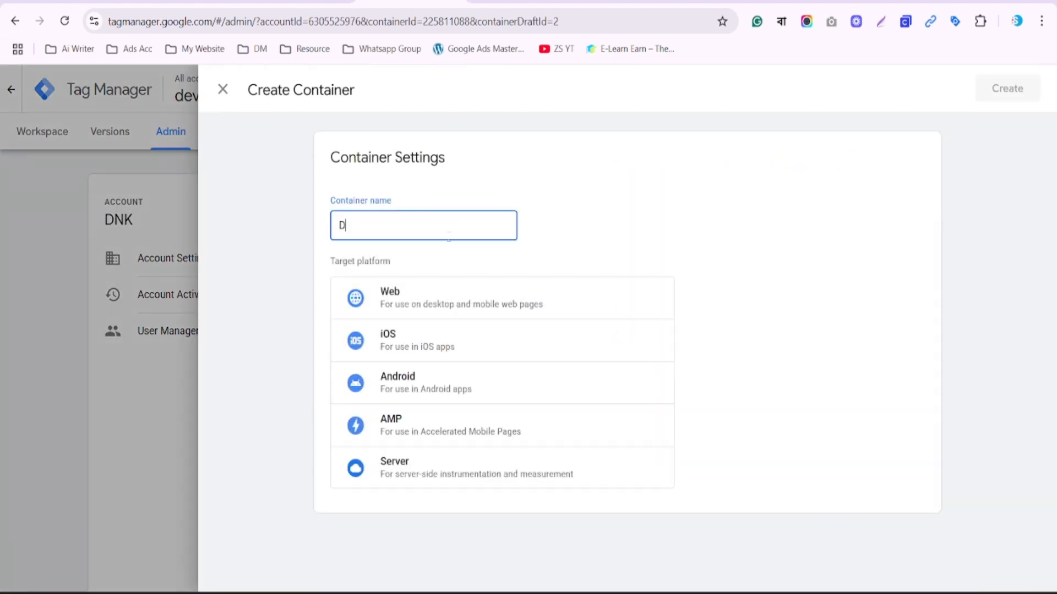
pyautogui.write('emo Container')
pyautogui.click(416, 302)
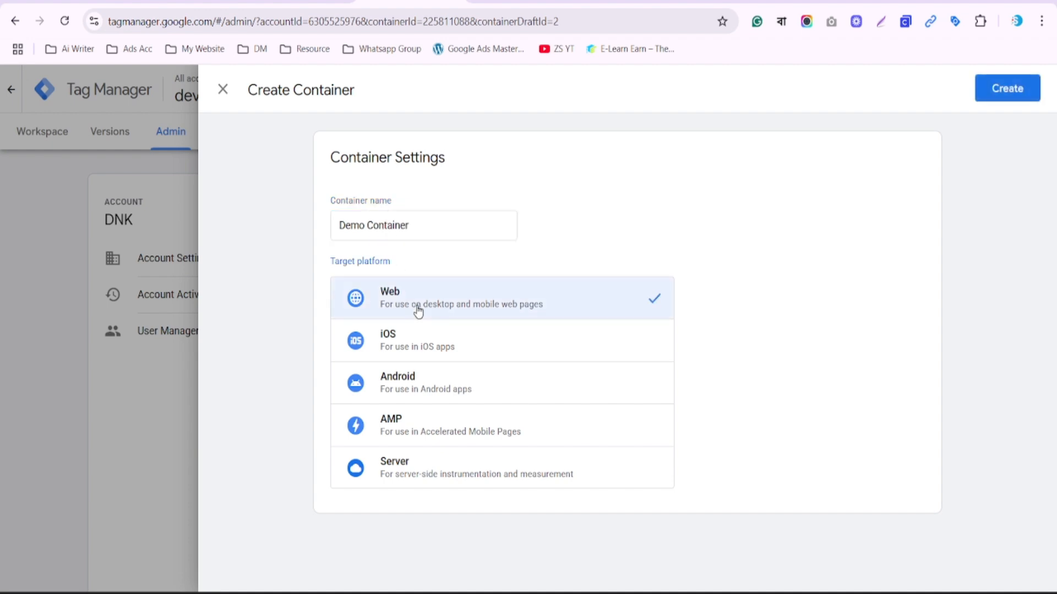
pyautogui.click(1004, 89)
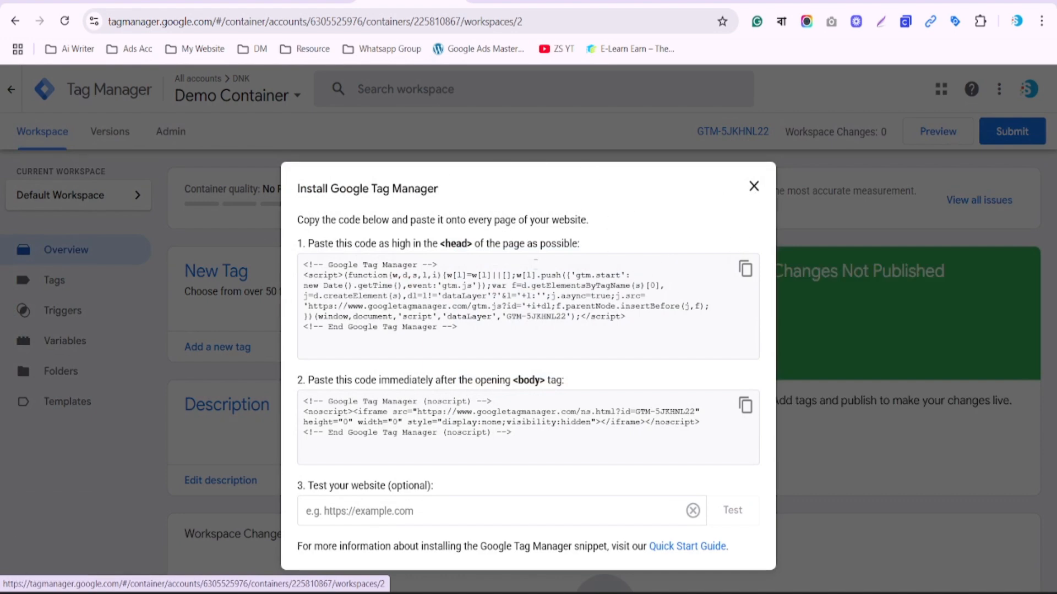
pyautogui.click(754, 186)
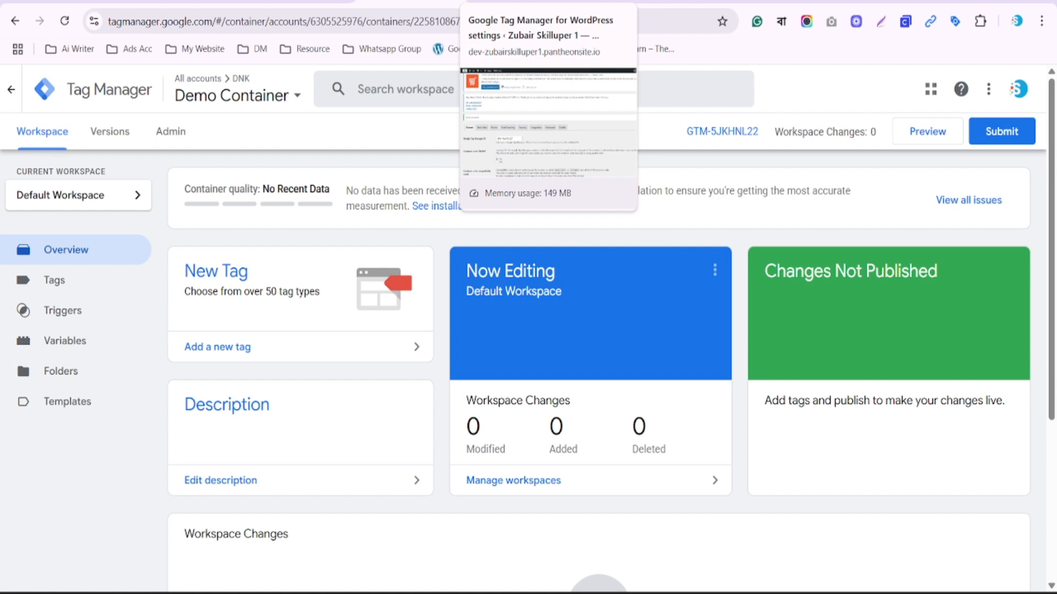
# - Review the containers listed under the DNK account and switch back to the store's container GTM-WVXXLV27
pyautogui.click(210, 98)
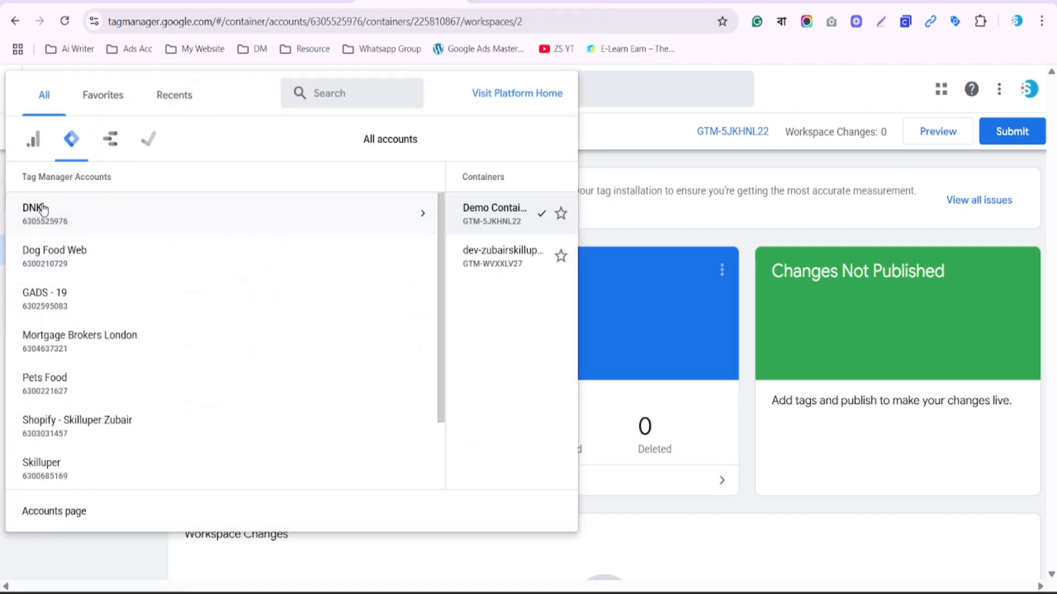
pyautogui.moveTo(490, 295)
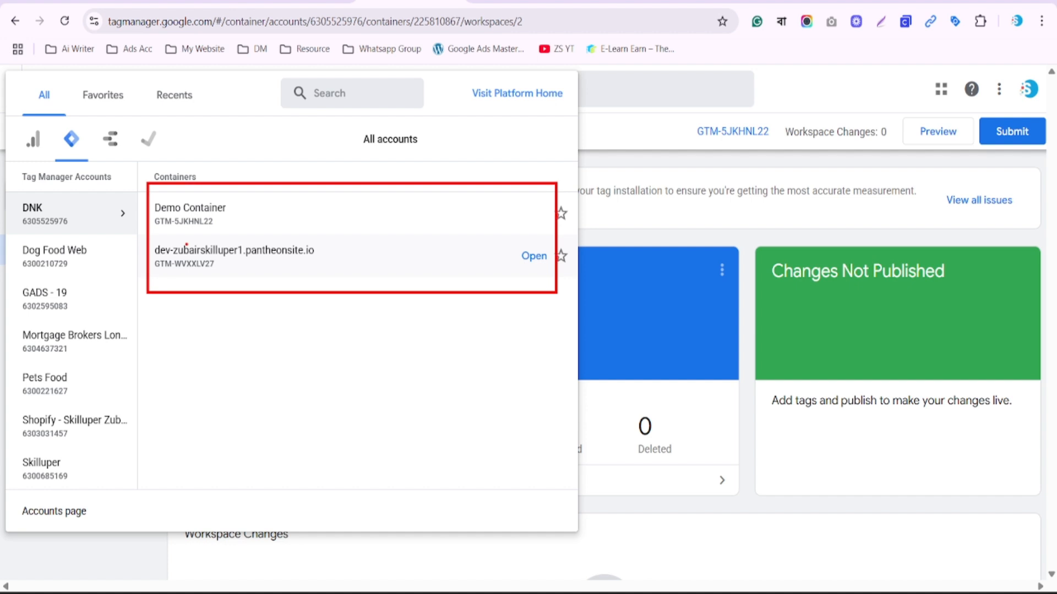
pyautogui.moveTo(156, 238)
pyautogui.mouseDown()
pyautogui.moveTo(328, 279)
pyautogui.moveTo(494, 282)
pyautogui.mouseUp()
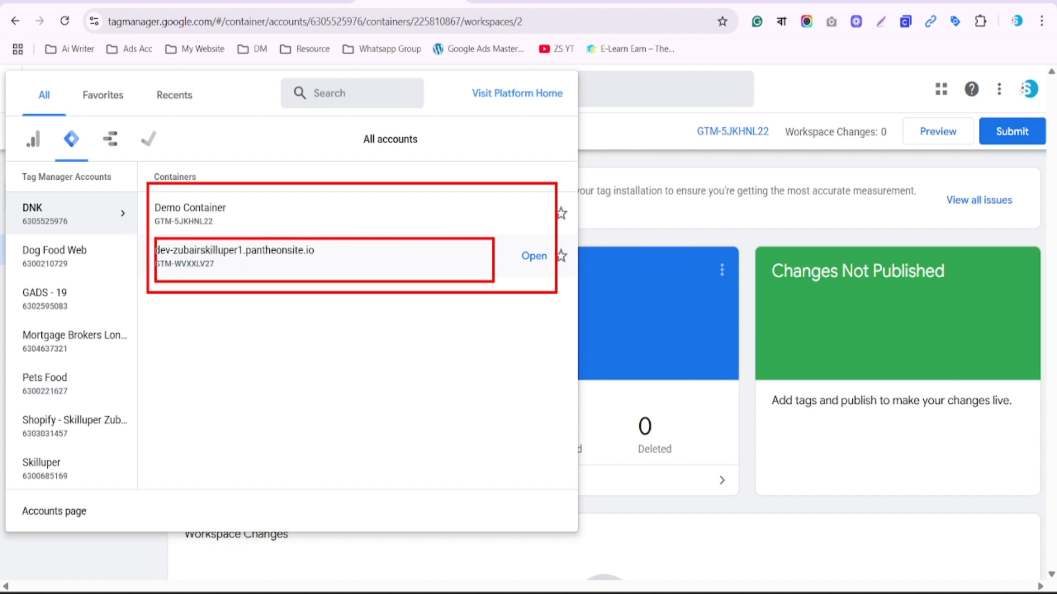
pyautogui.moveTo(151, 192); pyautogui.dragTo(243, 235)
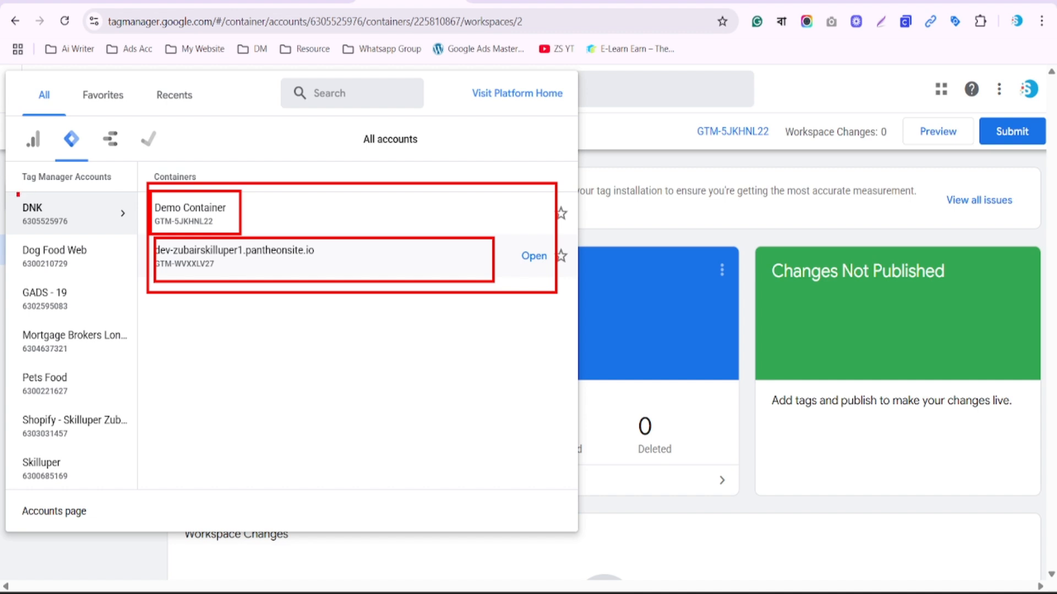
pyautogui.moveTo(18, 194); pyautogui.dragTo(131, 237)
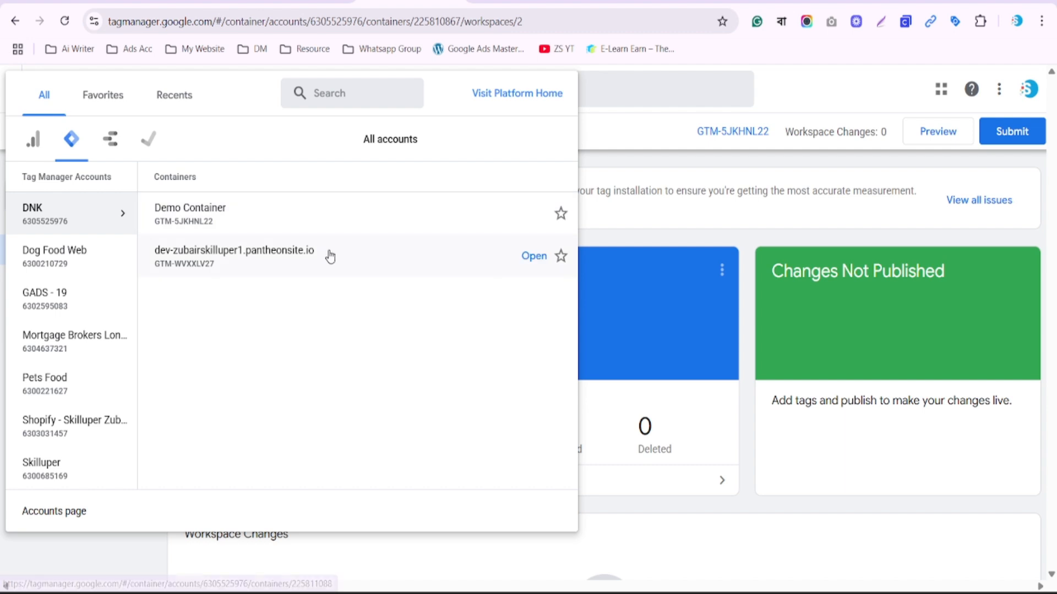
pyautogui.click(330, 256)
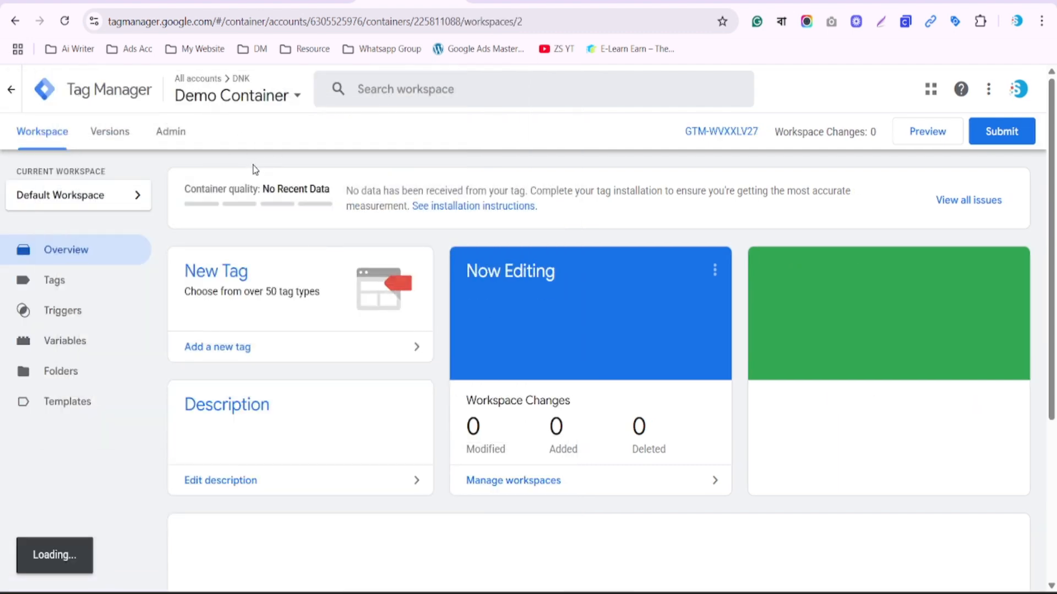
# - Open user management for the store's container and start an invitation for new users
pyautogui.click(171, 133)
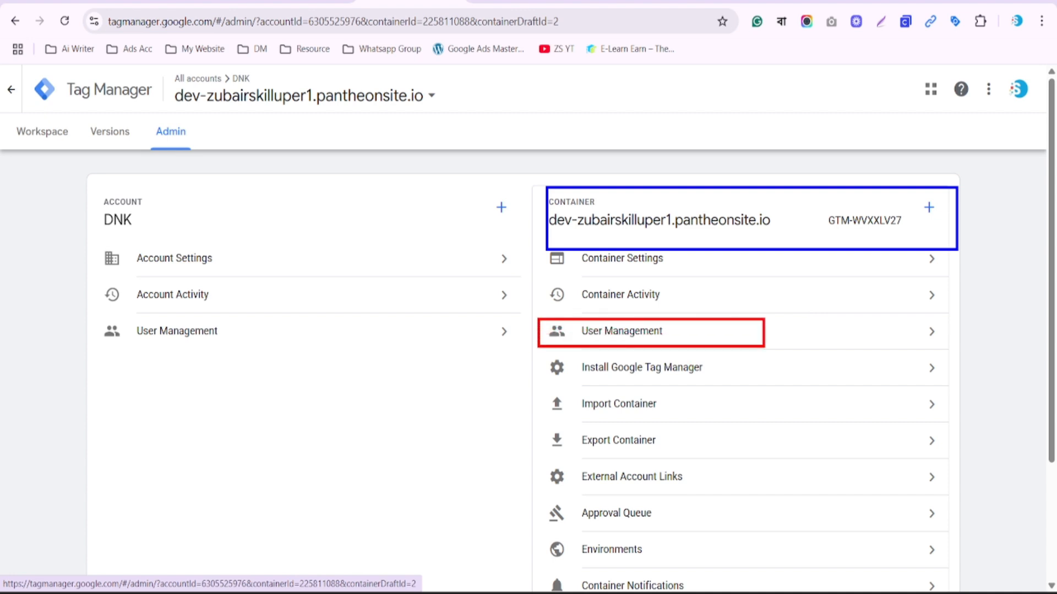
pyautogui.click(631, 337)
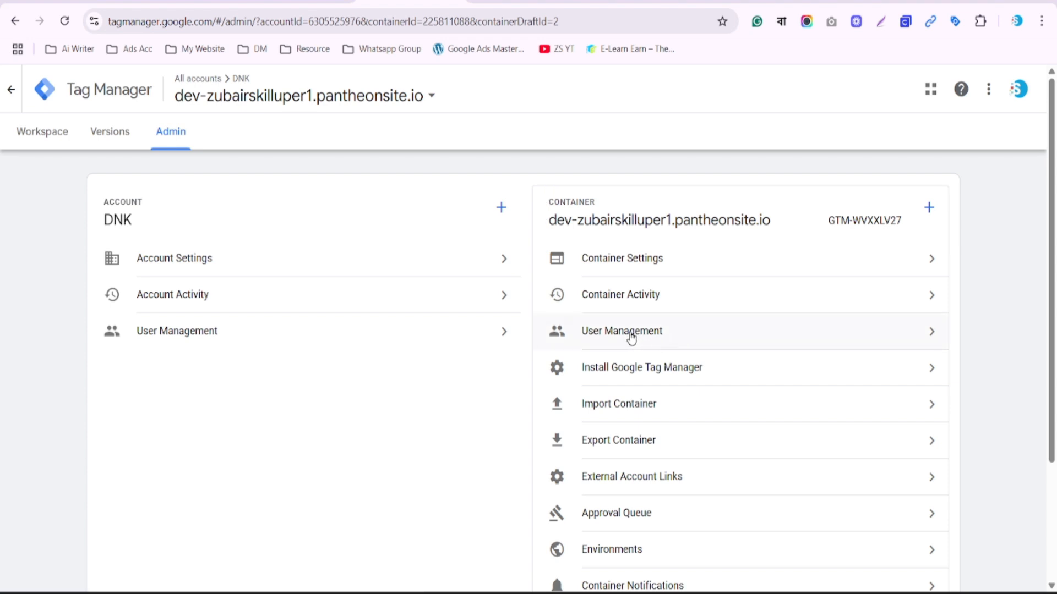
pyautogui.click(631, 336)
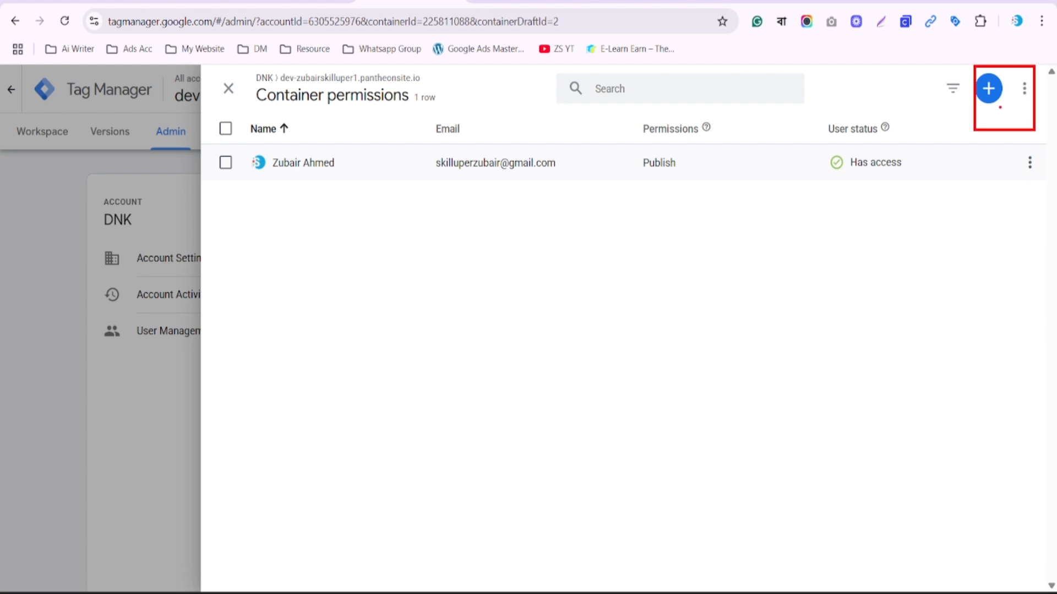
pyautogui.click(993, 97)
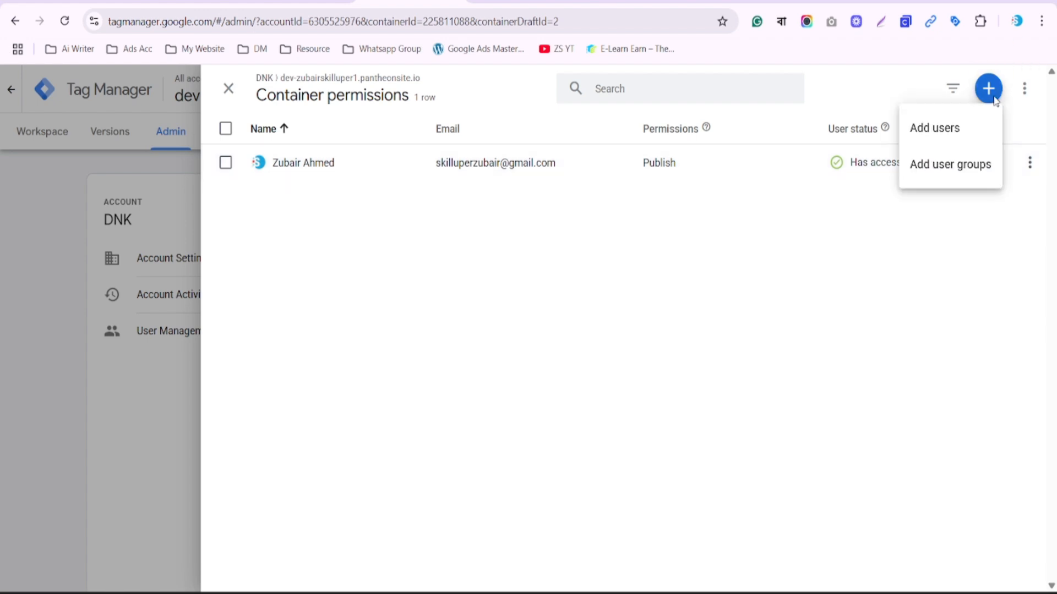
pyautogui.click(930, 129)
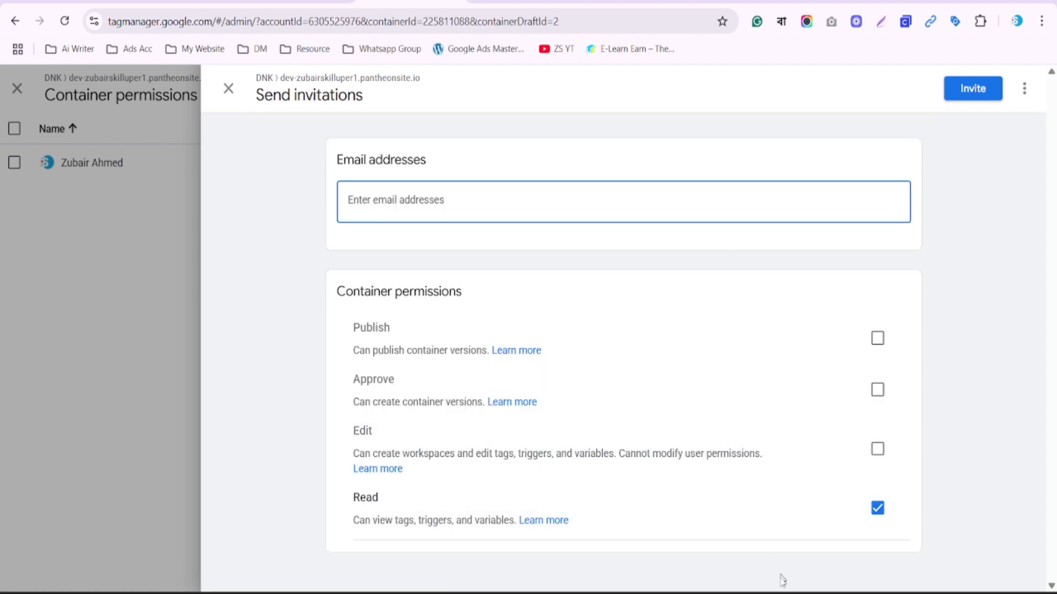
# - Copy the Google account's e-mail from the other Chrome profile and paste it as the invitation's e-mail address
pyautogui.click(784, 593)
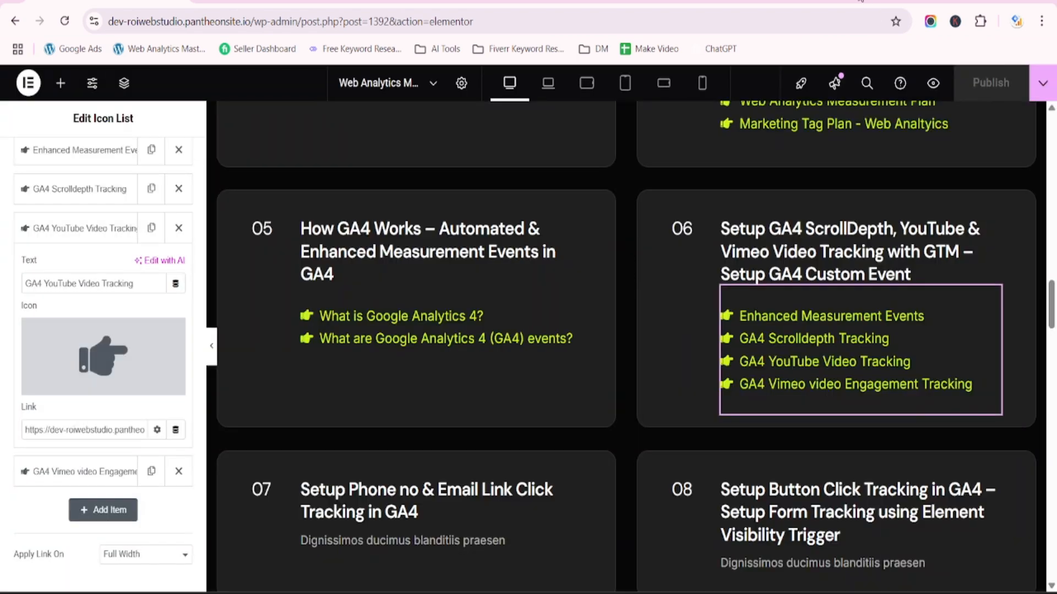
pyautogui.click(882, 2)
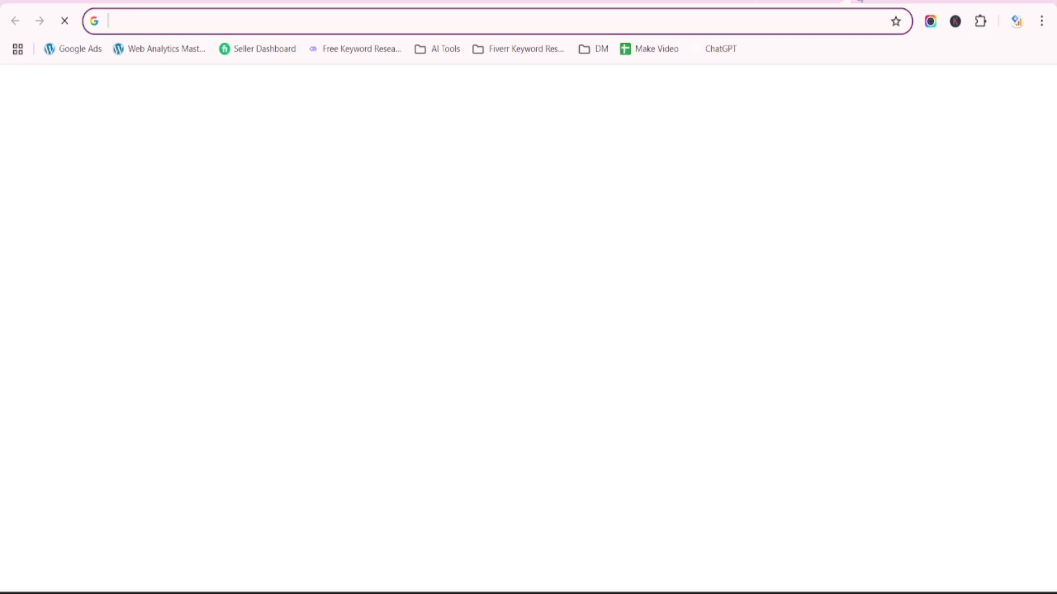
pyautogui.click(1013, 22)
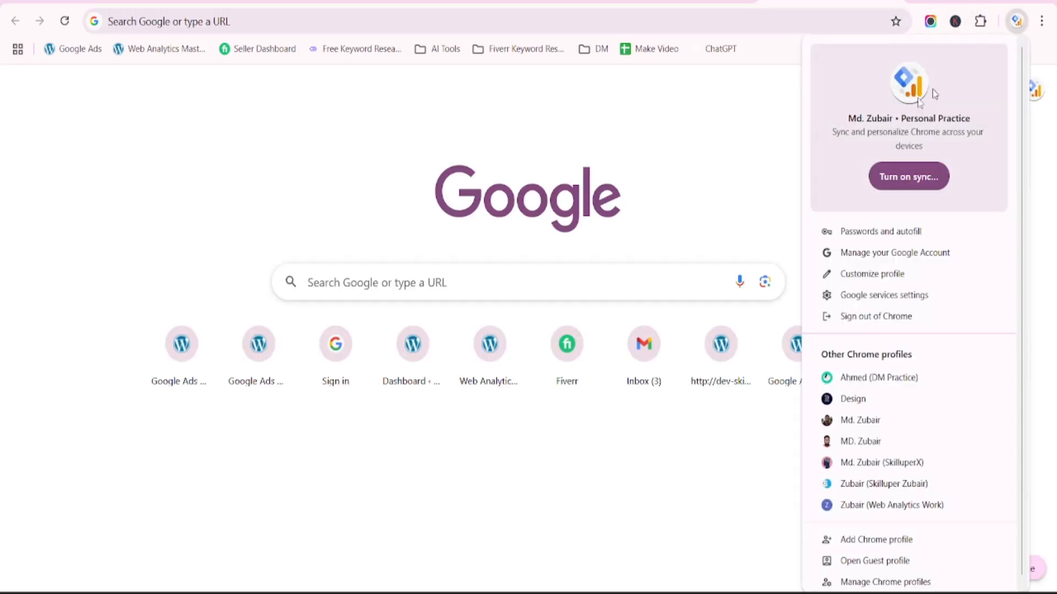
pyautogui.click(1034, 89)
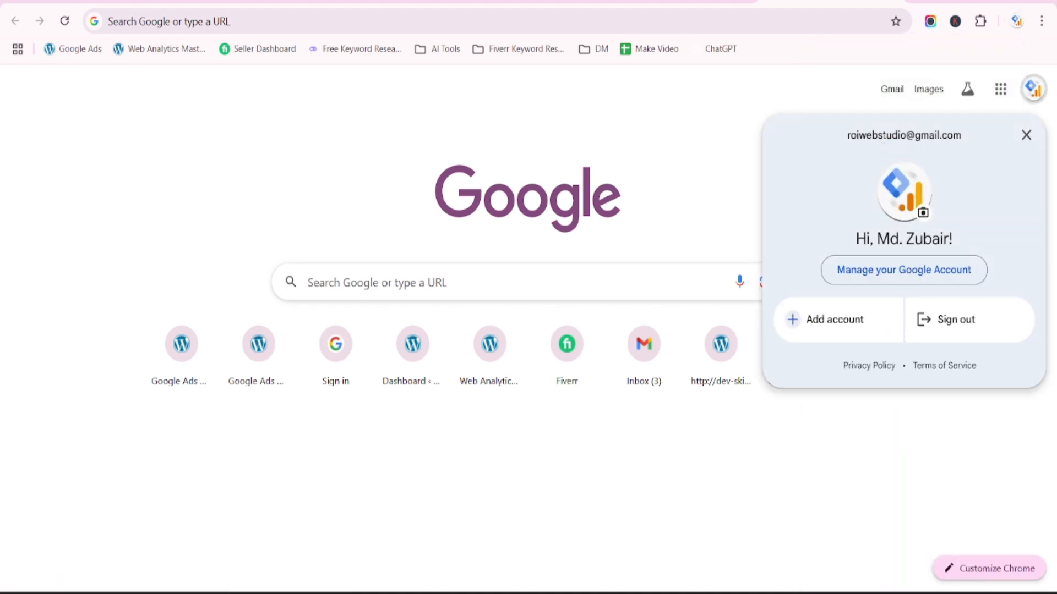
pyautogui.tripleClick(884, 135)
pyautogui.hotkey('ctrl', 'c')
pyautogui.hotkey('alt', 'Tab')
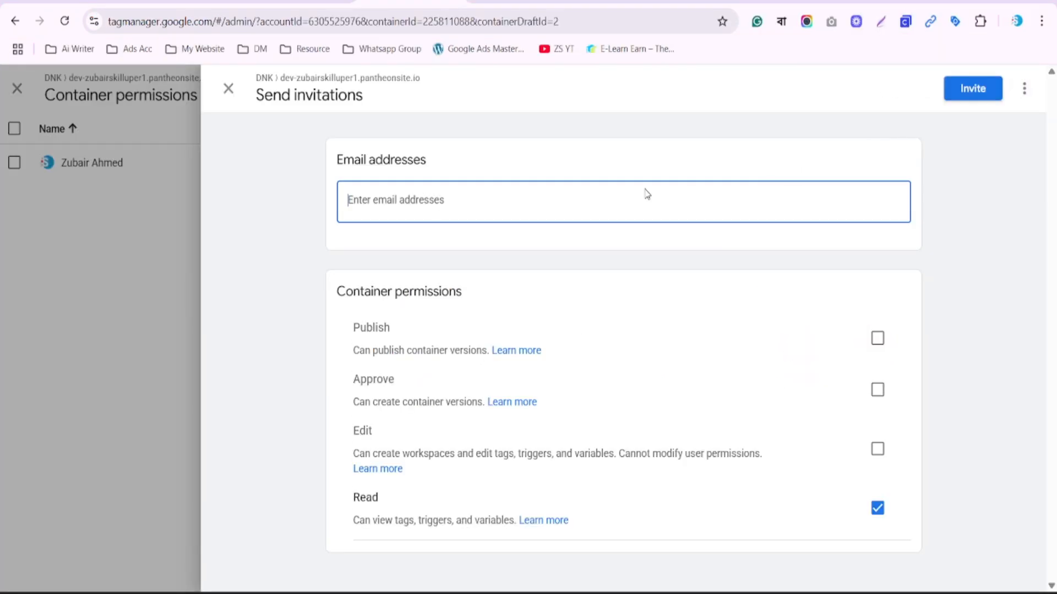
pyautogui.hotkey('ctrl', 'v')
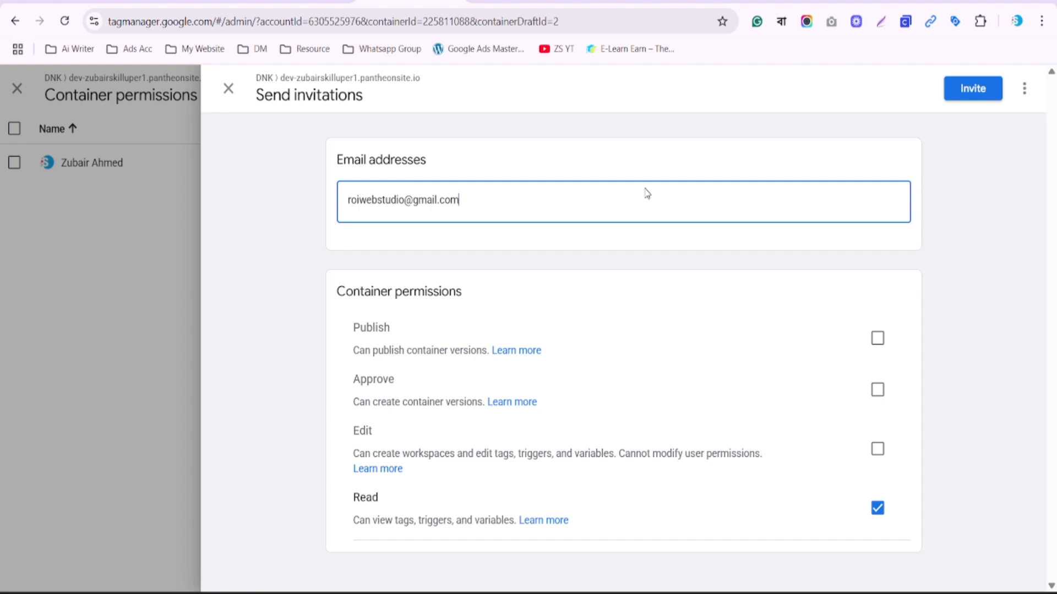
# - Try the container permission levels for the invitee, ending with Publish, Approve, Edit and Read all granted
pyautogui.click(878, 340)
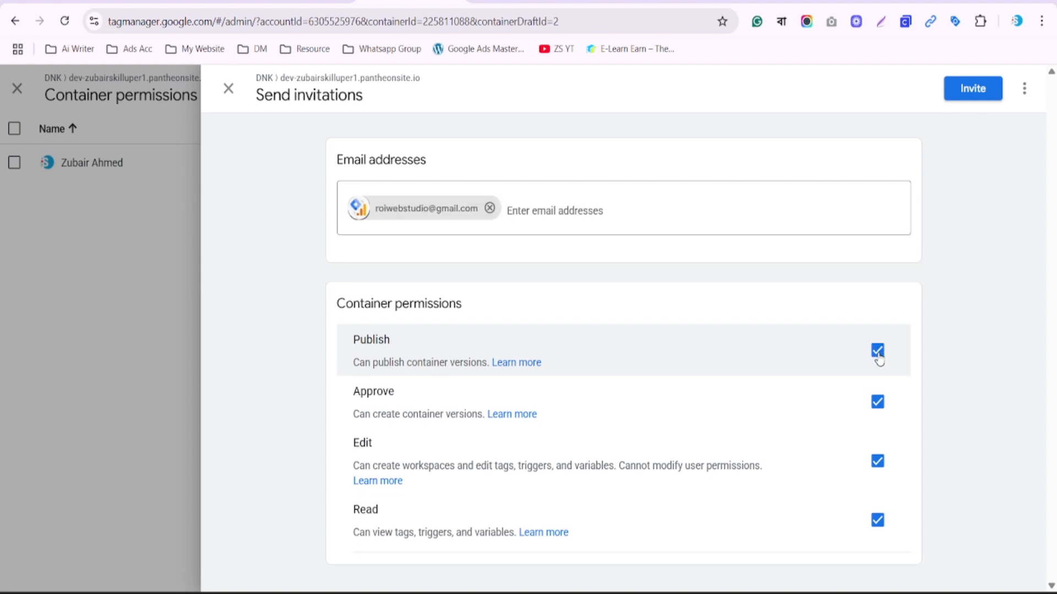
pyautogui.click(877, 350)
pyautogui.click(877, 402)
pyautogui.click(877, 461)
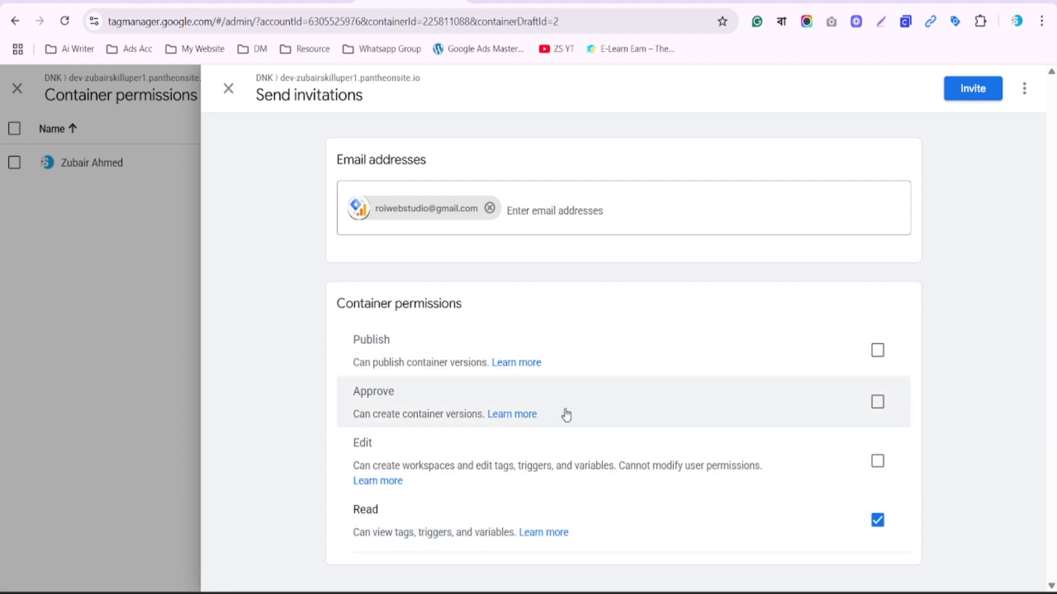
pyautogui.click(877, 460)
pyautogui.click(878, 406)
pyautogui.click(878, 354)
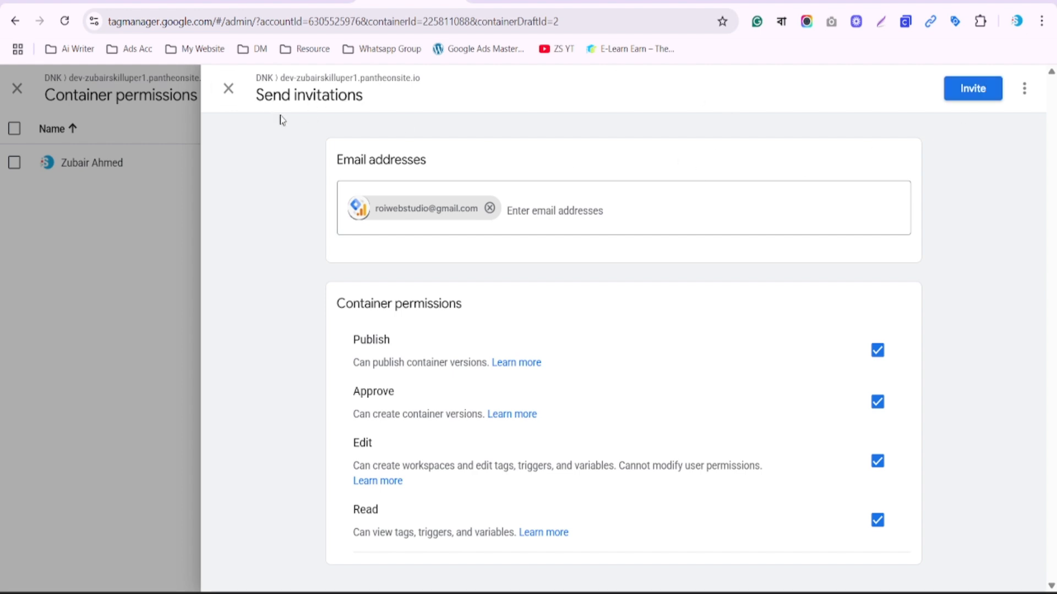
# - Discard the invitation without saving and close the container permissions to return to the admin page
pyautogui.click(229, 90)
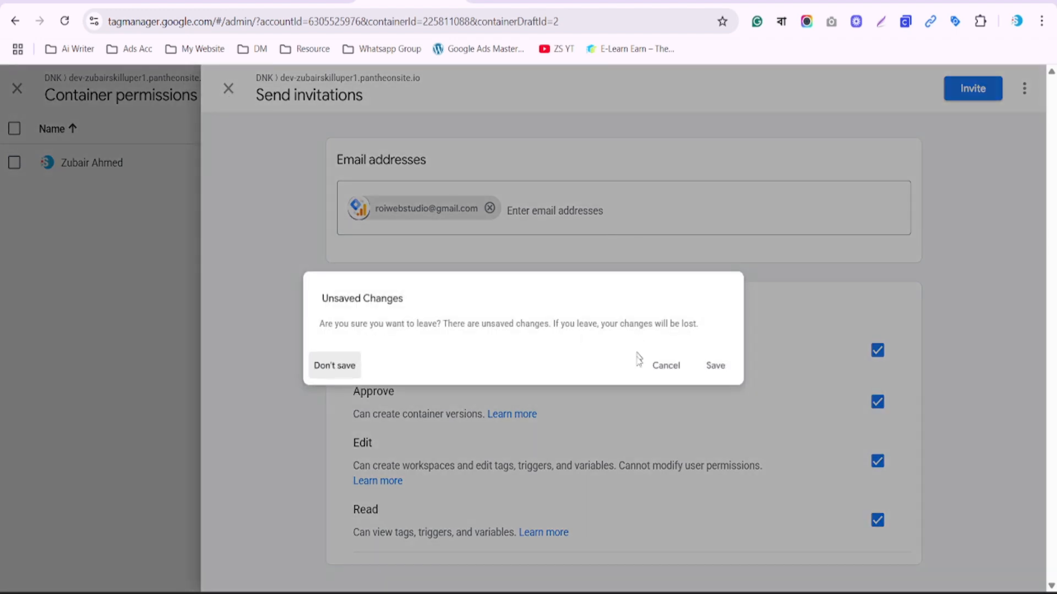
pyautogui.click(345, 369)
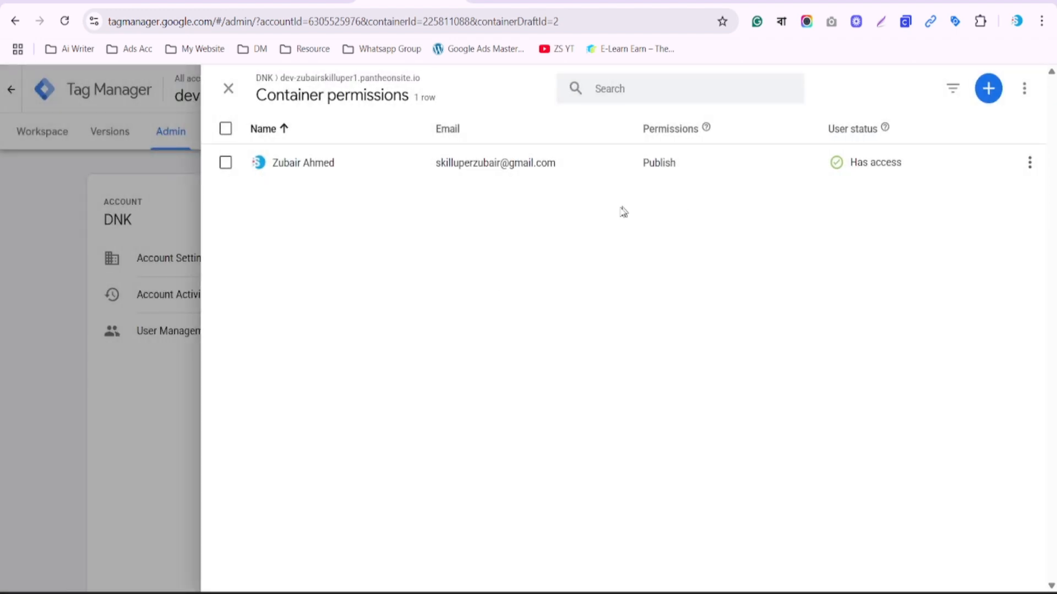
pyautogui.click(82, 262)
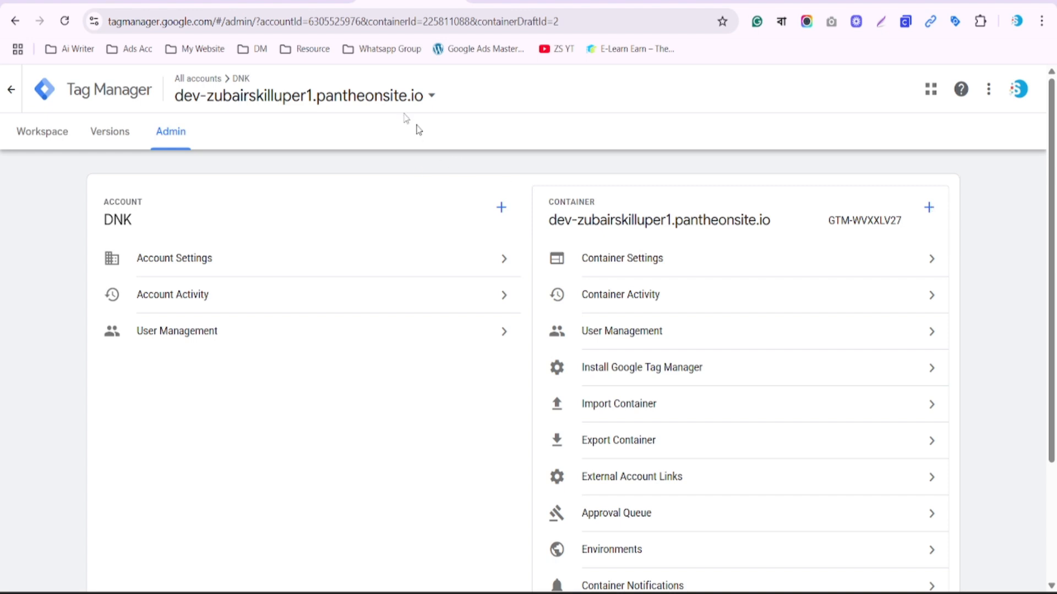
# - Open user management for the DNK account and start a new user invitation addressed to the copied e-mail
pyautogui.click(424, 95)
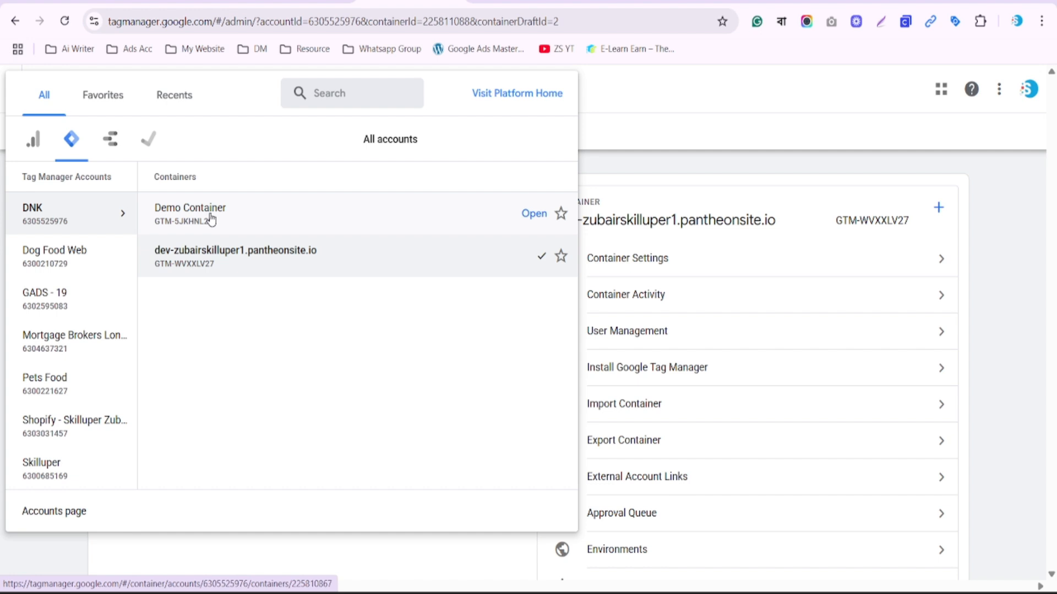
pyautogui.click(663, 137)
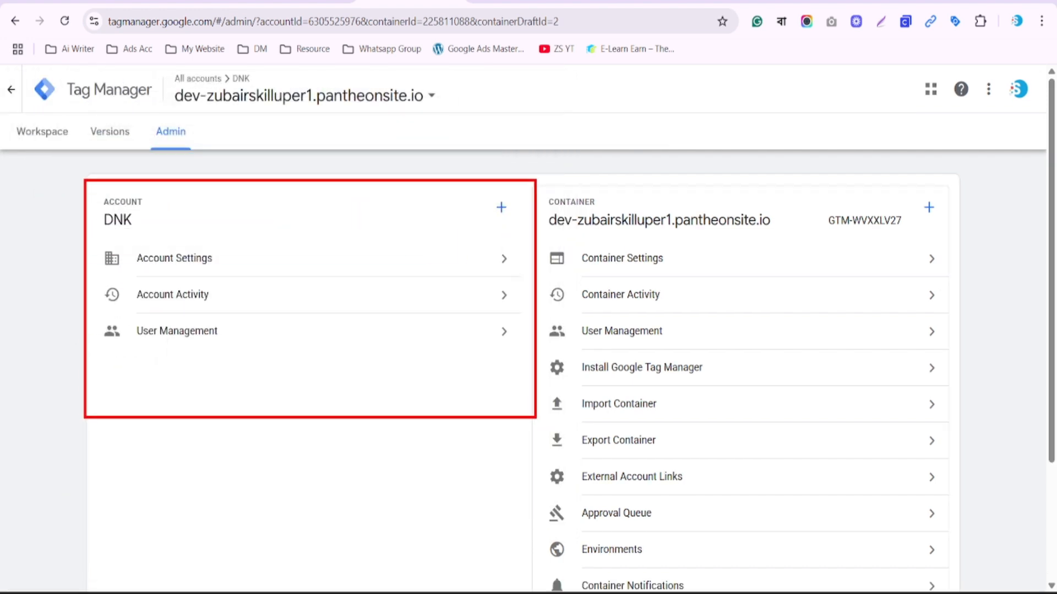
pyautogui.click(167, 337)
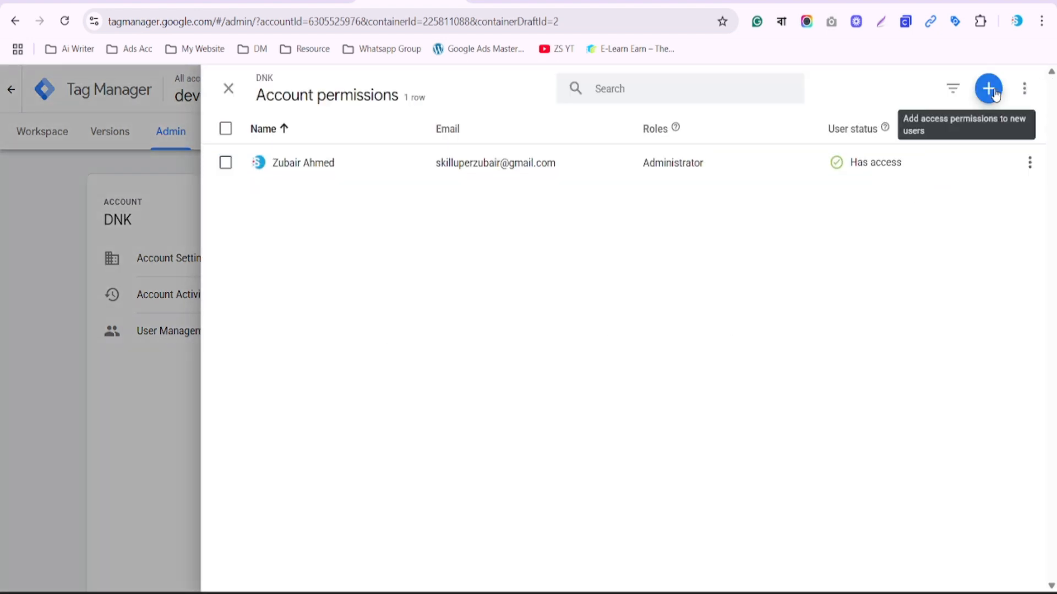
pyautogui.click(993, 91)
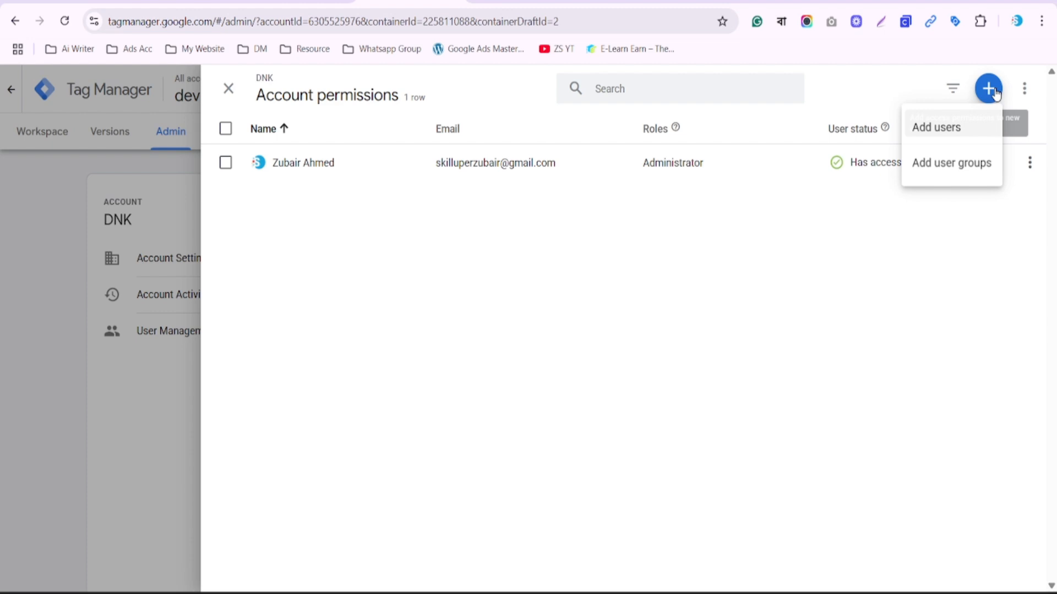
pyautogui.click(932, 130)
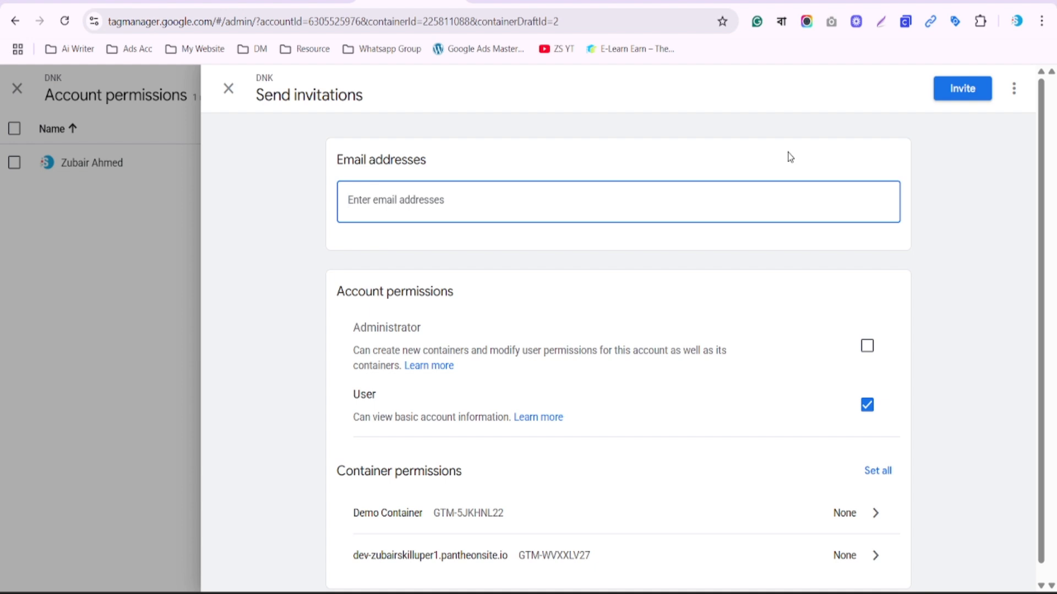
pyautogui.hotkey('ctrl', 'v')
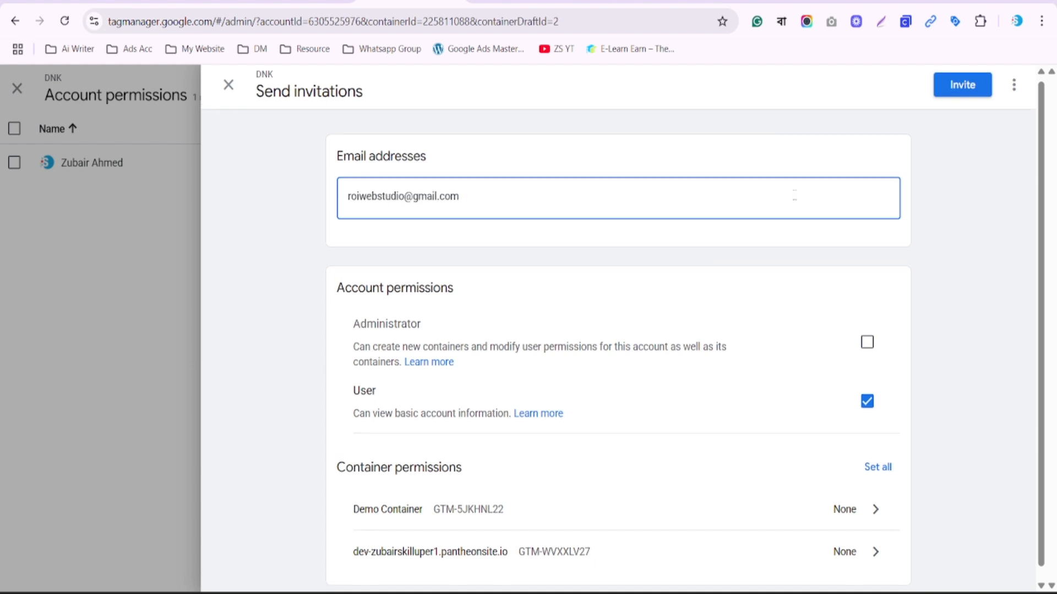
pyautogui.scroll(-1, 794, 199)
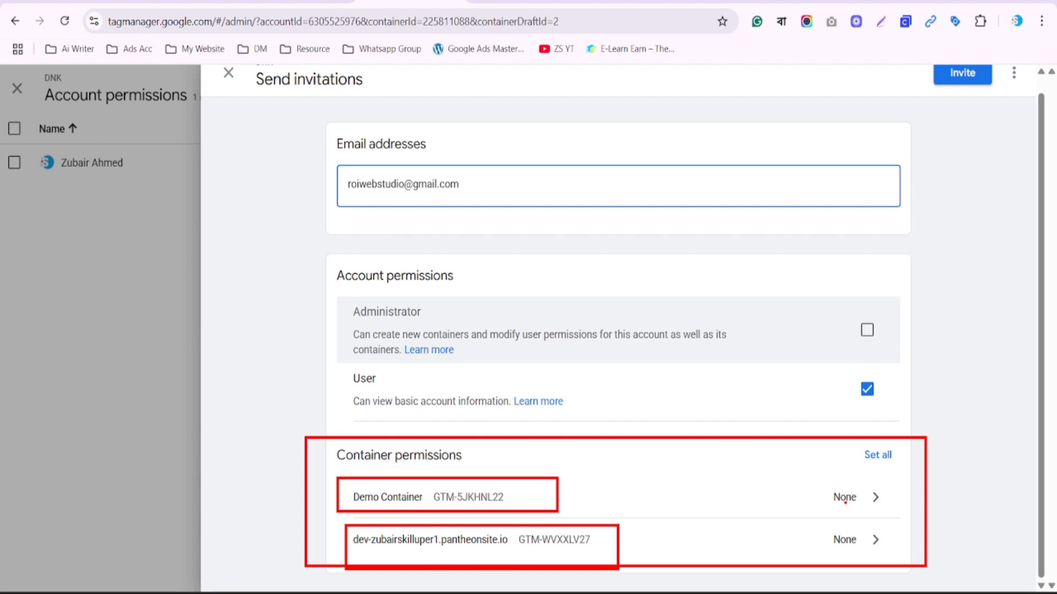
# - Try granting the invitee Publish, Approve, Edit and Read permissions on the Demo Container alone
pyautogui.press('Escape')
pyautogui.click(880, 512)
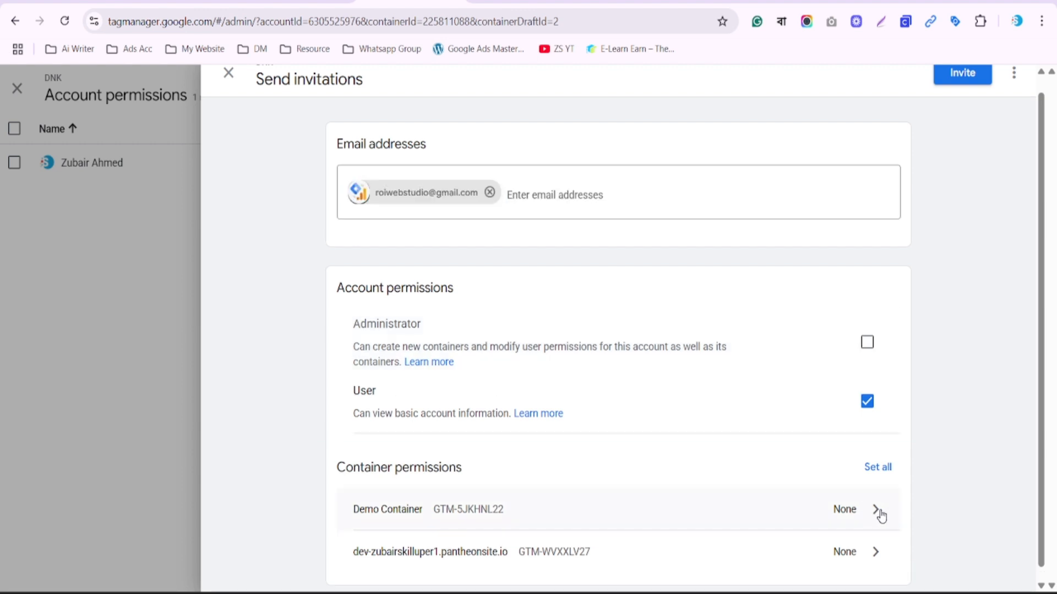
pyautogui.click(879, 512)
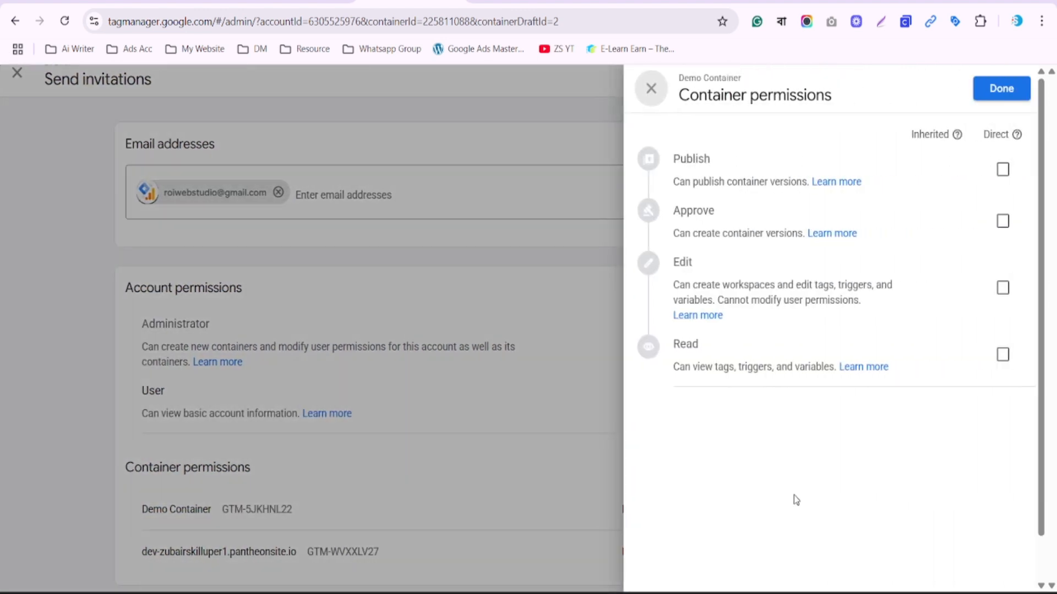
pyautogui.click(1004, 168)
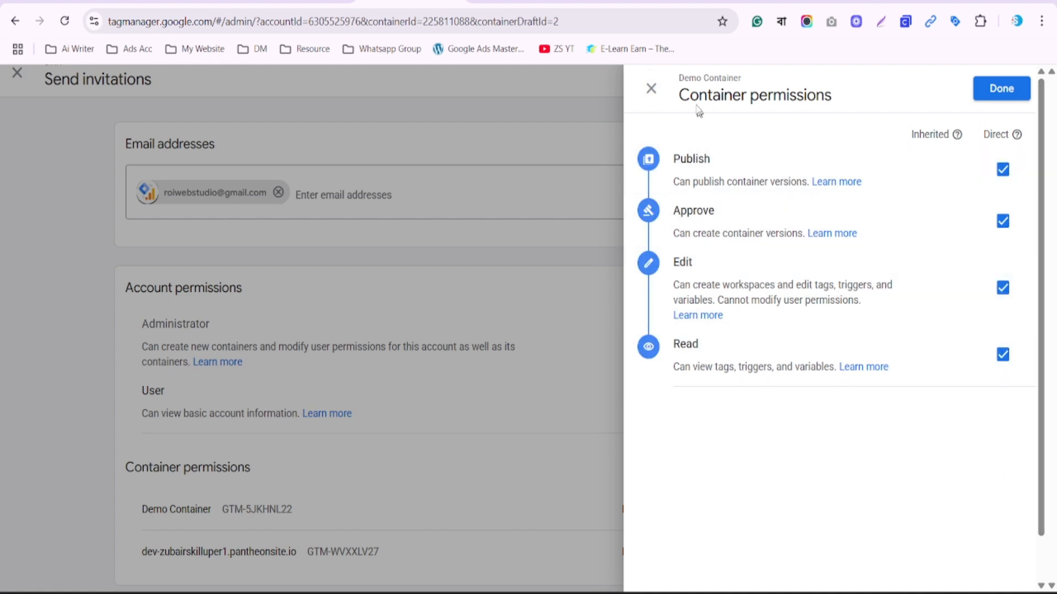
pyautogui.click(653, 89)
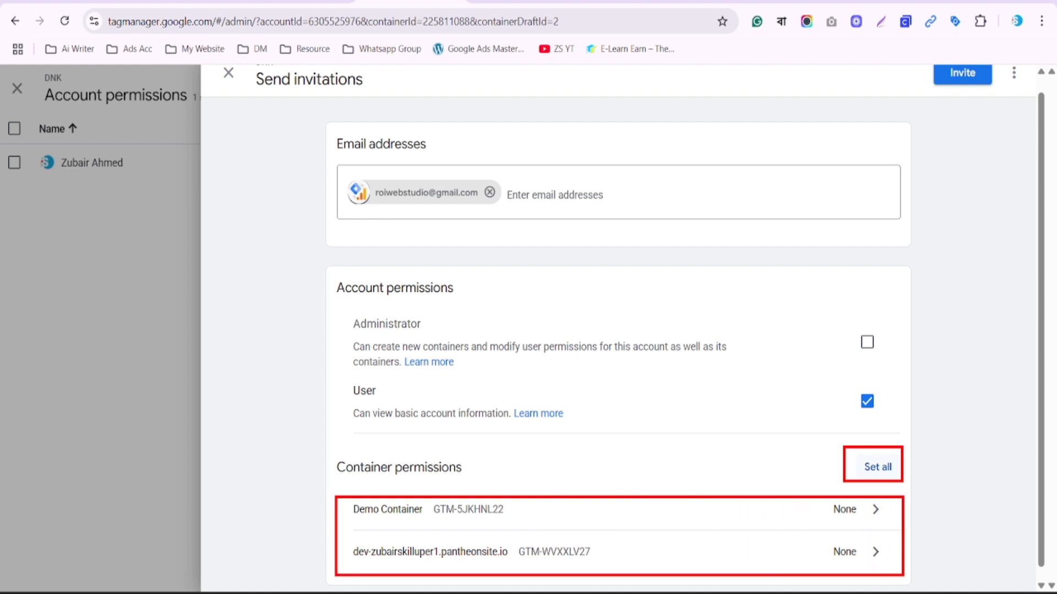
# - Set all container permissions for the invitee to Publish, Approve, Edit and Read
pyautogui.click(878, 469)
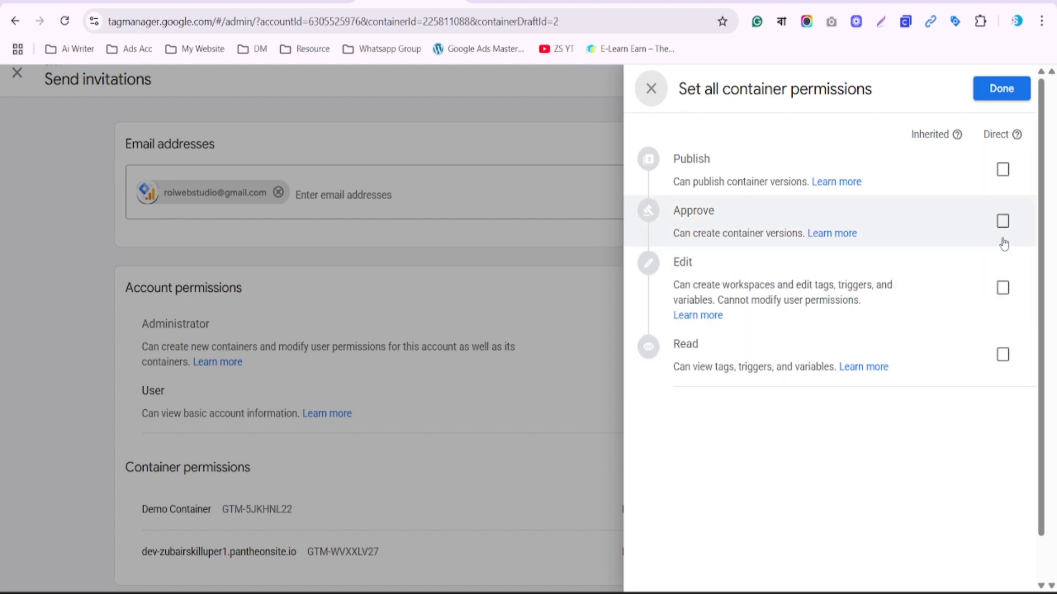
pyautogui.click(1002, 169)
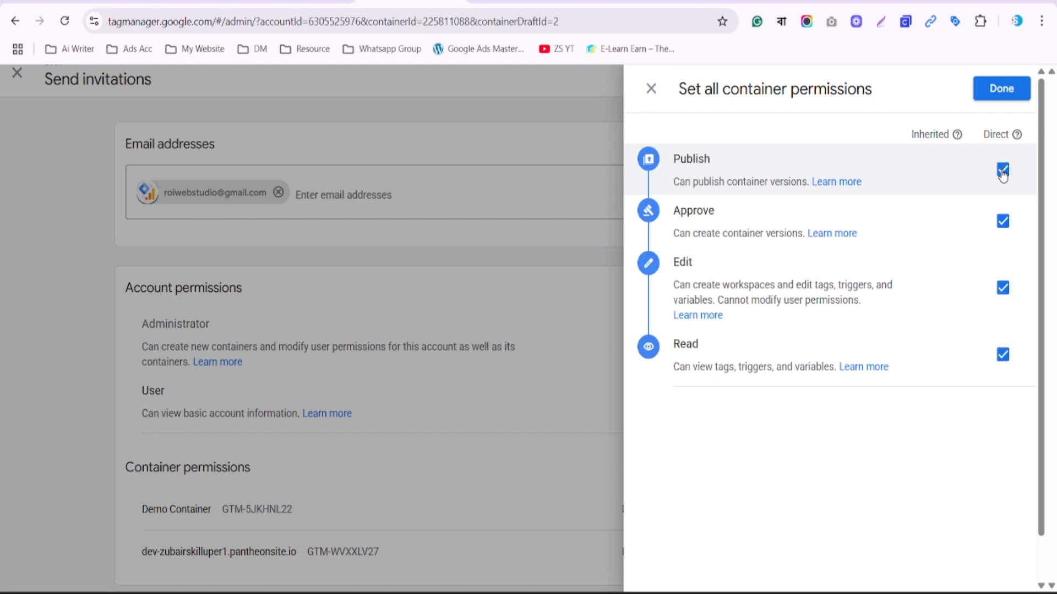
pyautogui.click(1000, 89)
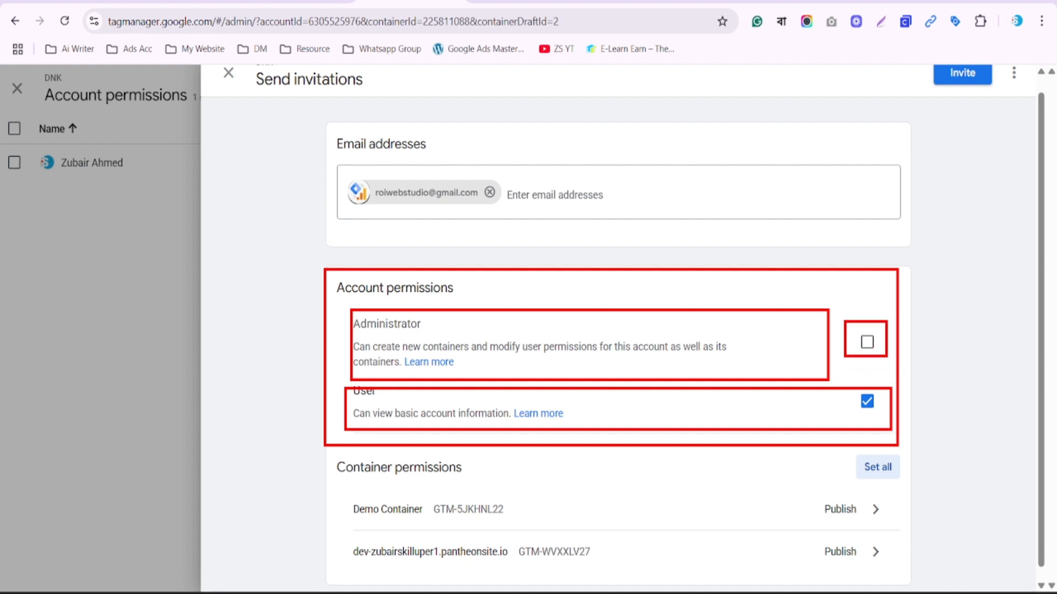
# - Grant the invitee the Administrator account permission and send the invitation
pyautogui.click(867, 343)
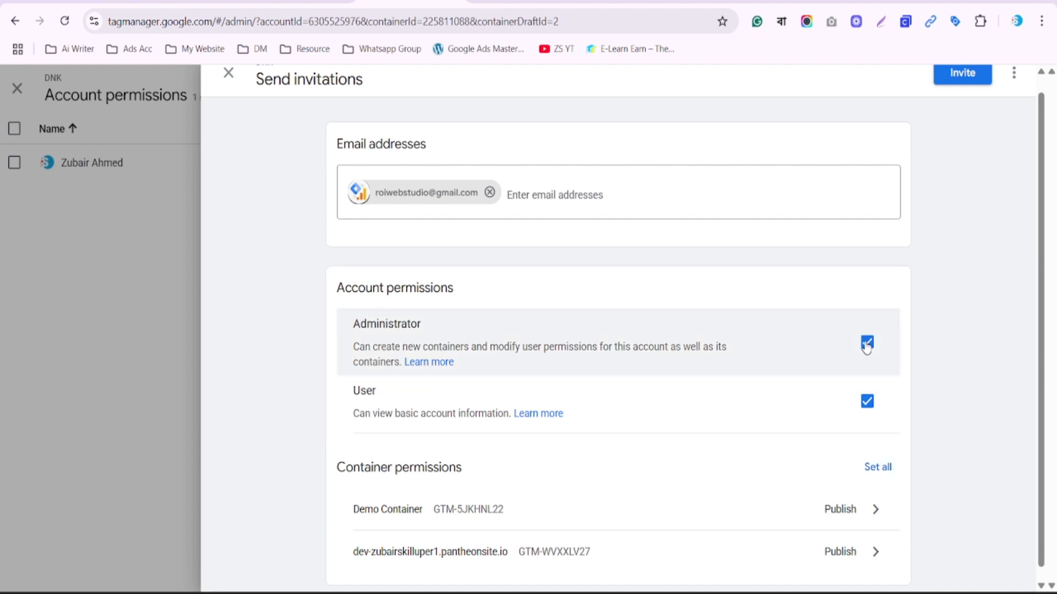
pyautogui.scroll(1, 936, 237)
pyautogui.click(971, 93)
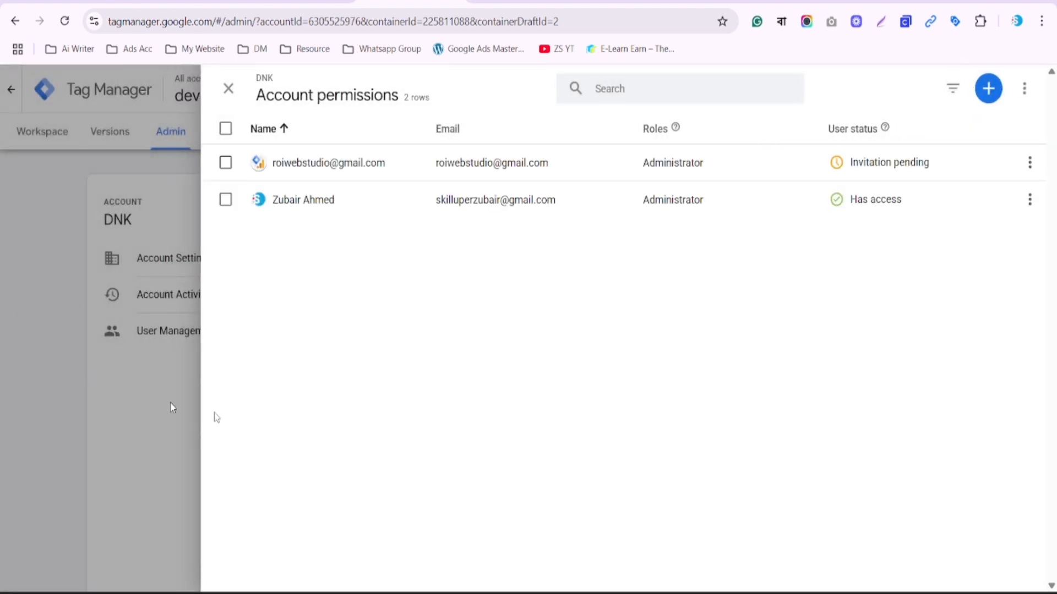
# - Switch to the invited account's Chrome profile and search the web for google tag manager
pyautogui.moveTo(784, 593)
pyautogui.click(738, 593)
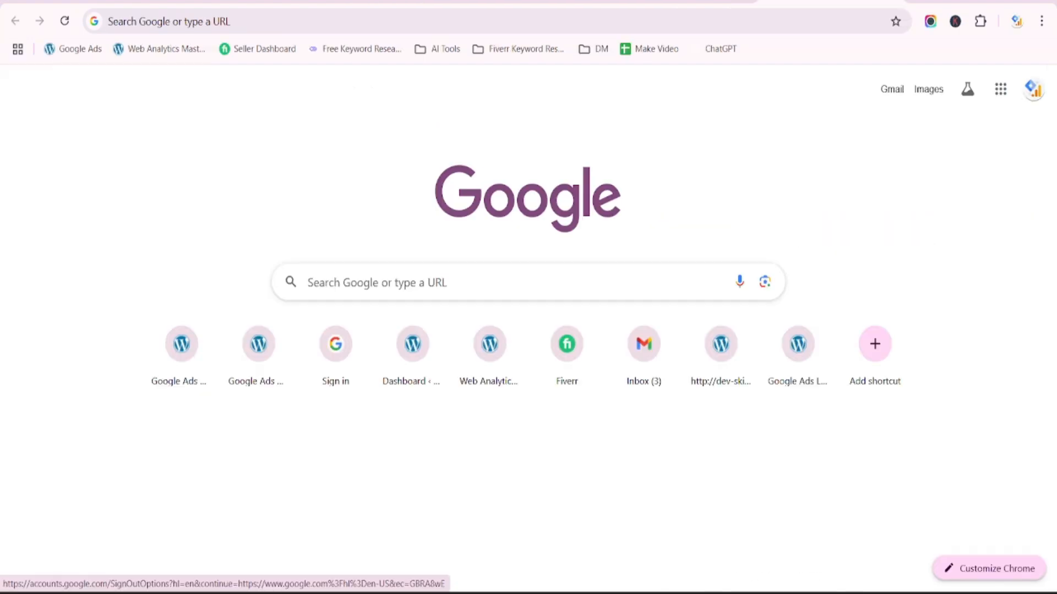
pyautogui.click(506, 22)
pyautogui.write('g')
pyautogui.press('Return')
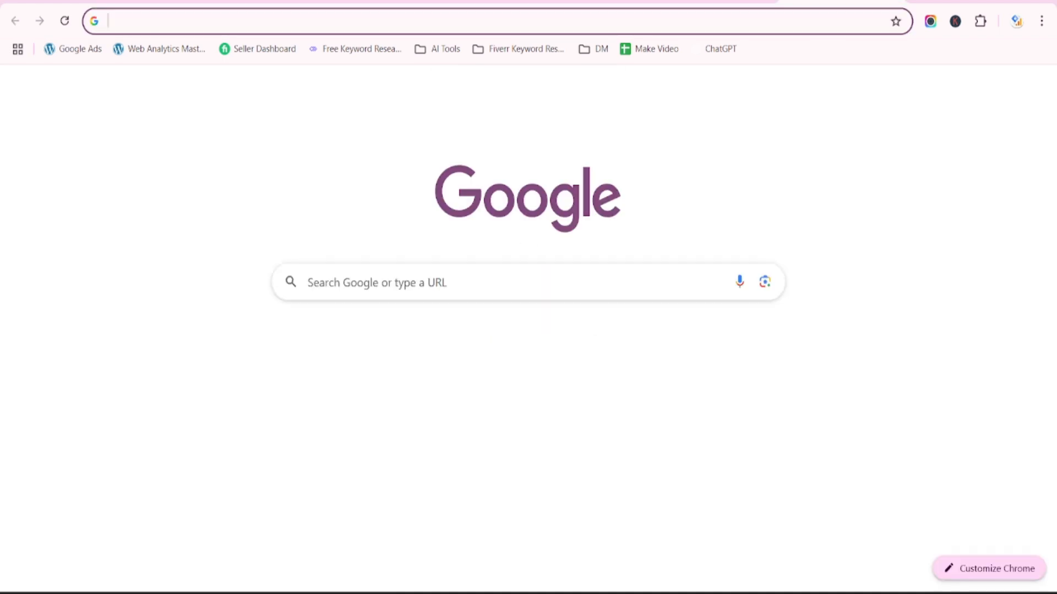
pyautogui.write('google ta')
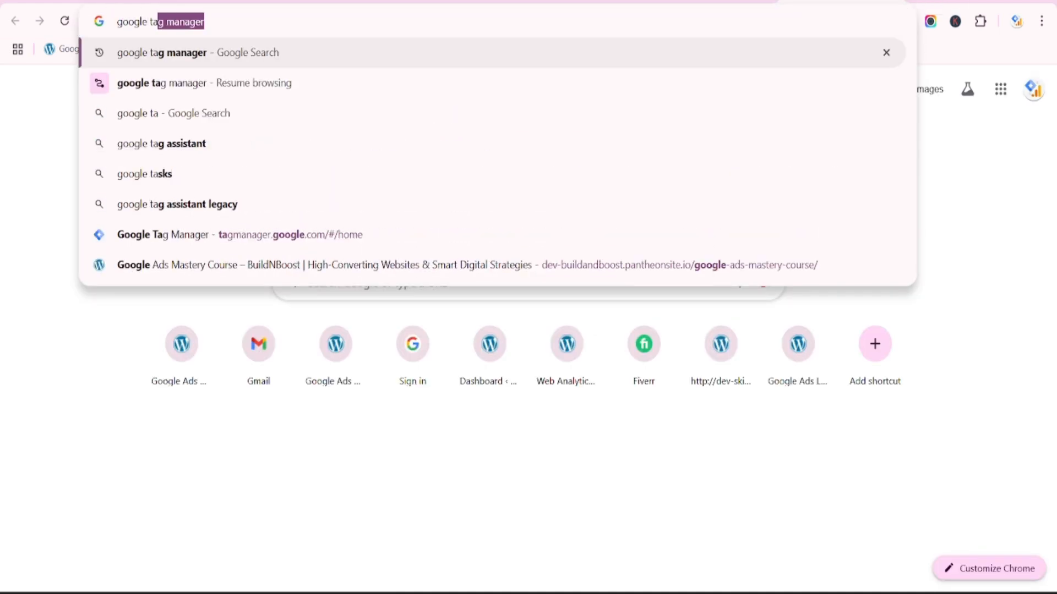
pyautogui.press('Return')
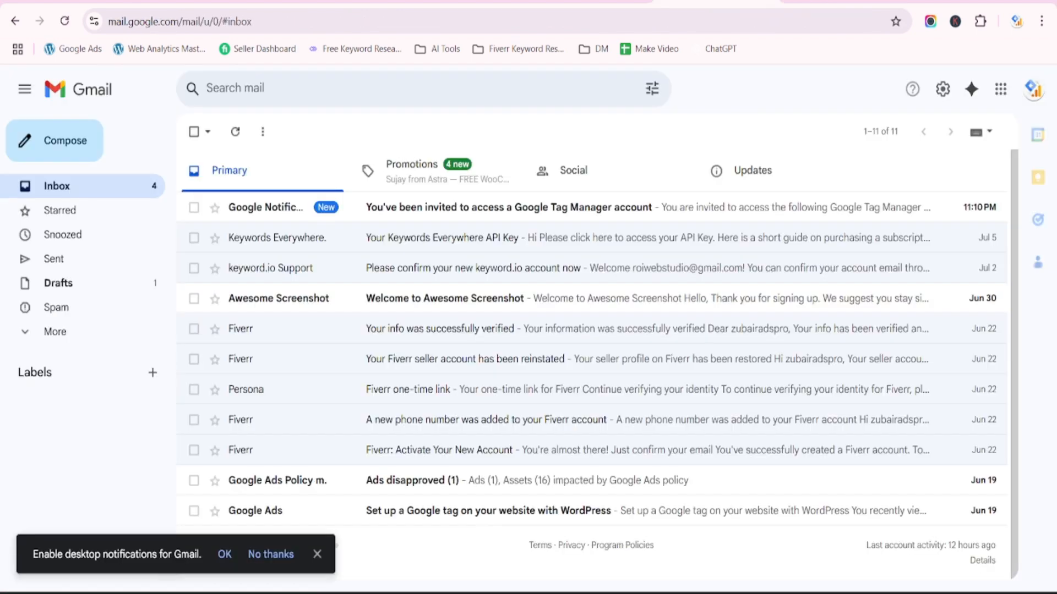
# - Open the Tag Manager invitation e-mail in Gmail and accept the pending DNK account invitation in Tag Manager
pyautogui.click(451, 214)
pyautogui.scroll(-1, 462, 418)
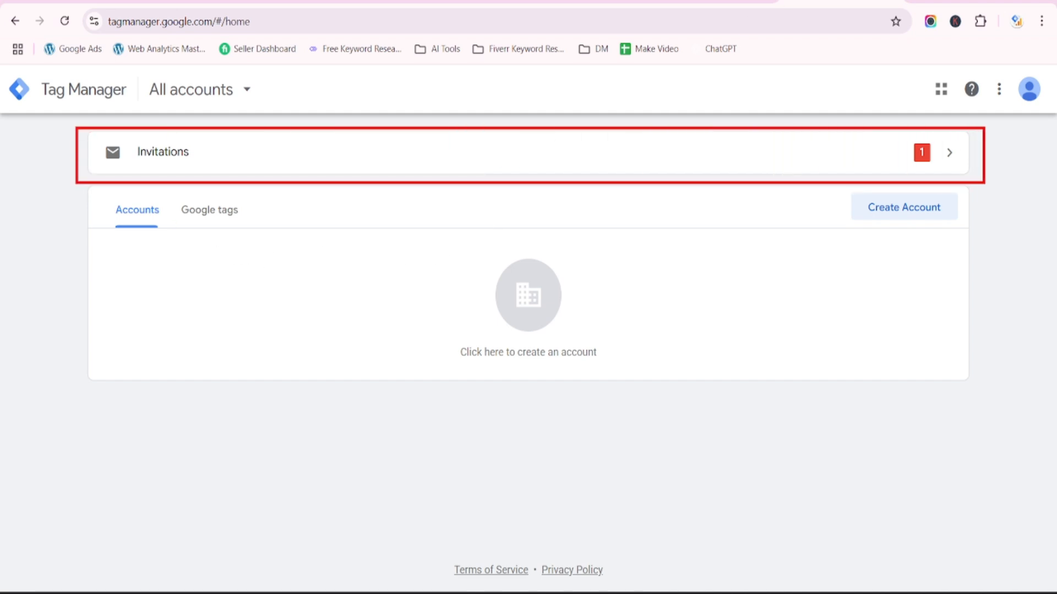
pyautogui.click(943, 171)
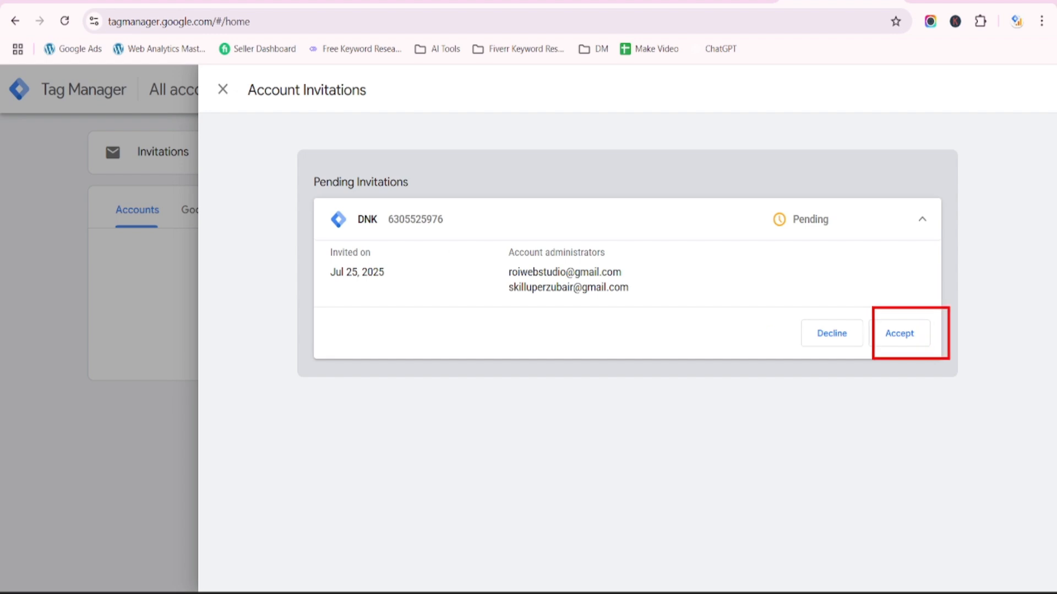
pyautogui.click(902, 332)
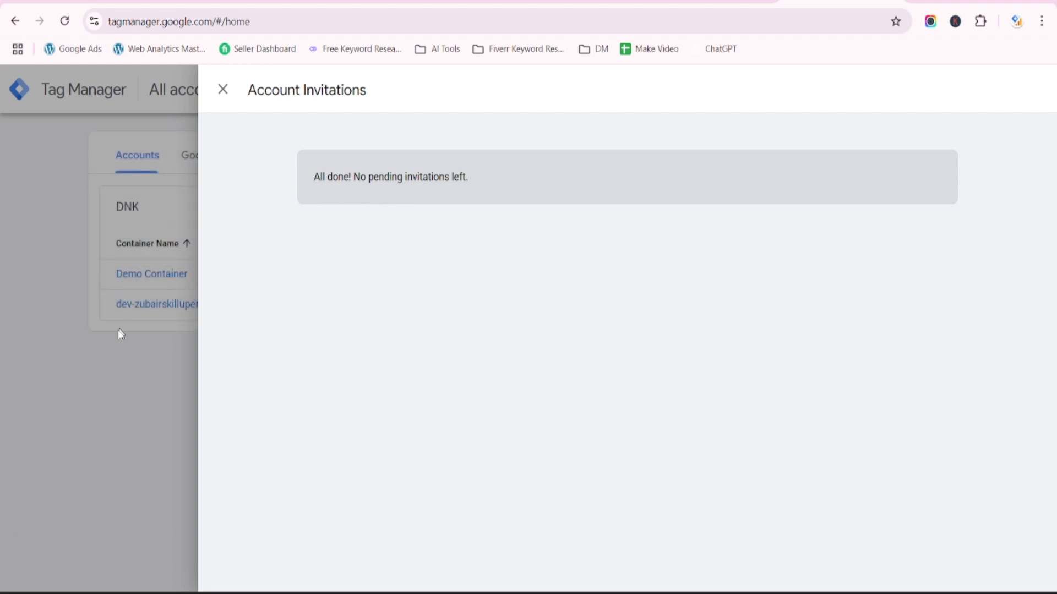
pyautogui.click(116, 365)
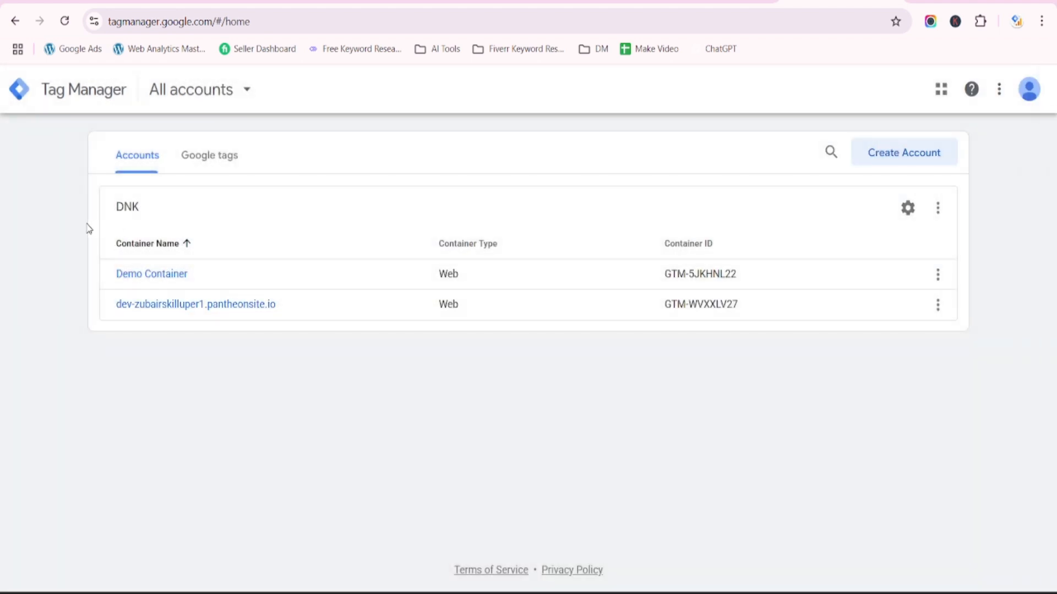
pyautogui.hotkey('ctrl', '2')
pyautogui.moveTo(98, 191)
pyautogui.mouseDown()
pyautogui.moveTo(910, 377)
pyautogui.moveTo(1053, 375)
pyautogui.moveTo(982, 371)
pyautogui.mouseUp()
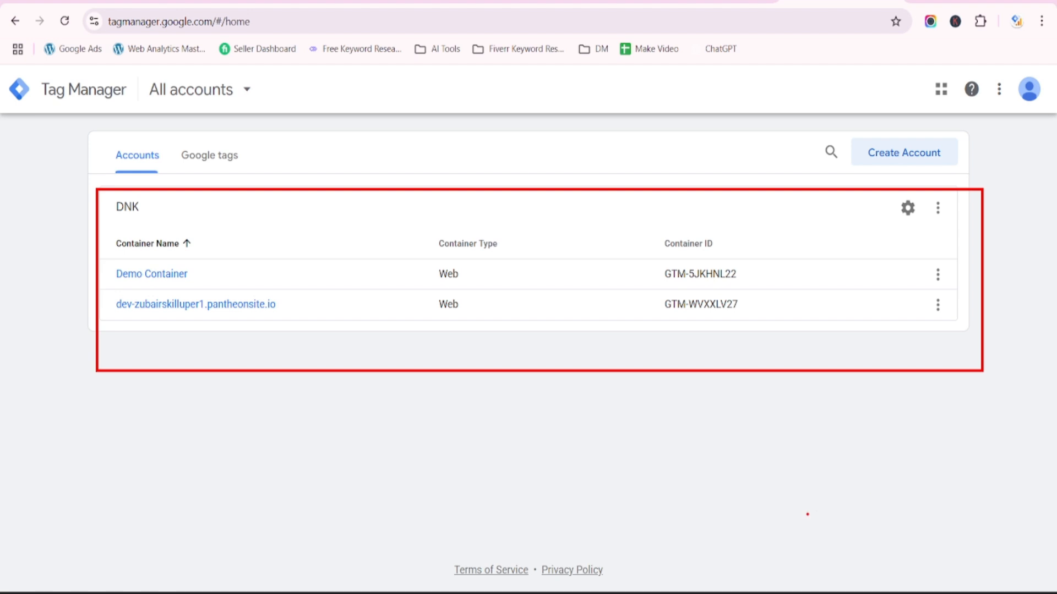
pyautogui.press('Escape')
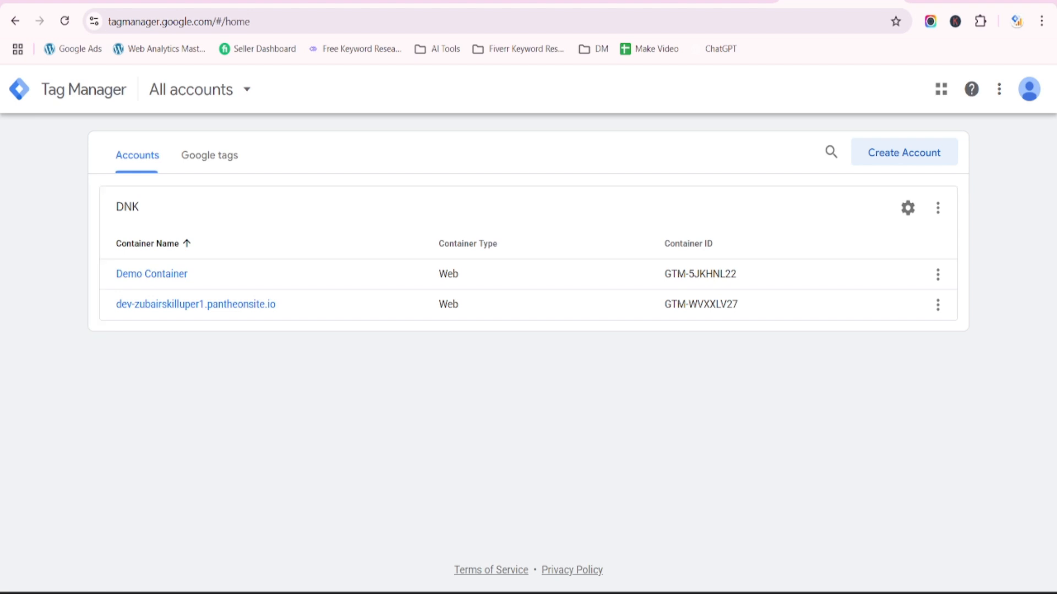
# - Return to the inviting account's Chrome profile, reload the admin page and check the invitee's status in the DNK account permissions
pyautogui.click(701, 540)
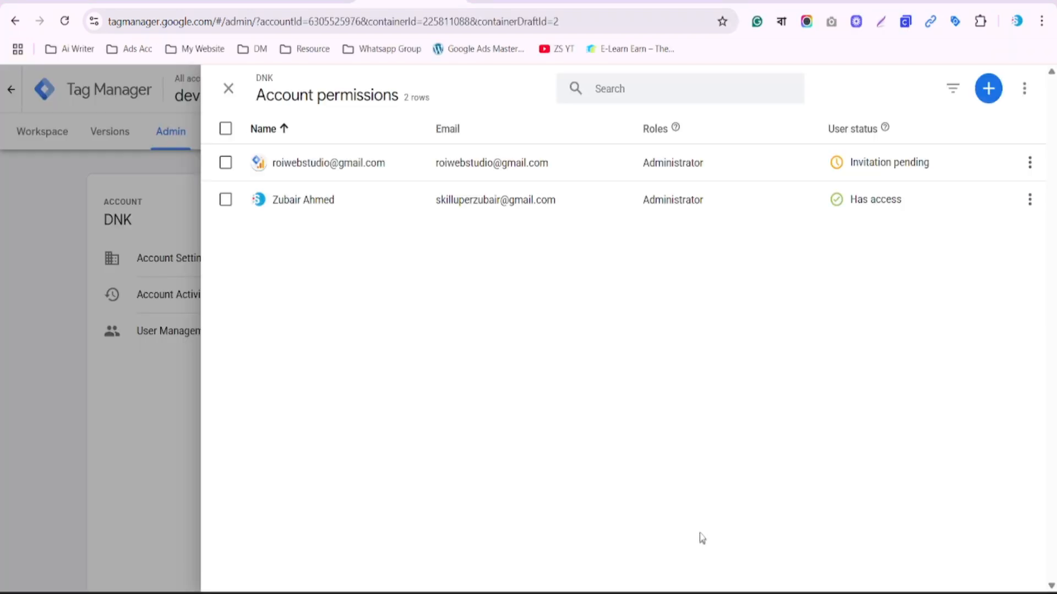
pyautogui.click(146, 433)
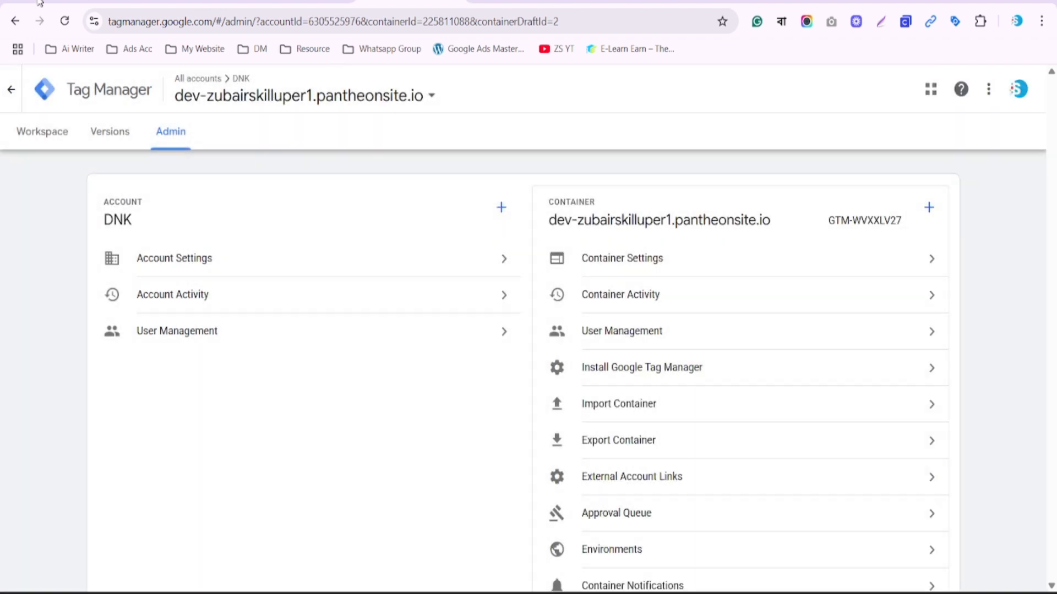
pyautogui.click(65, 21)
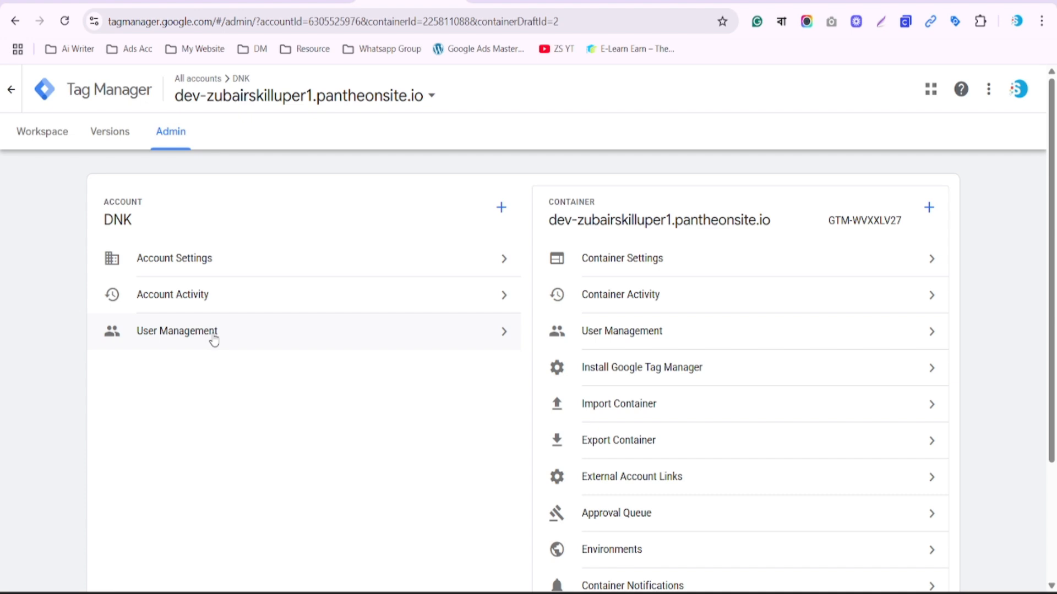
pyautogui.click(242, 333)
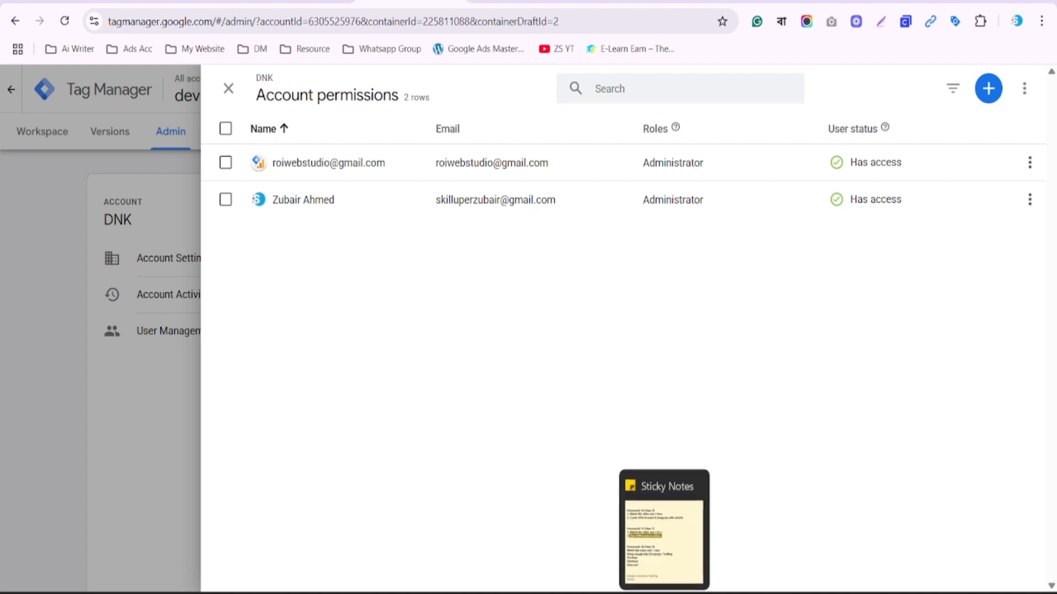
# - Show the homework note in Sticky Notes, and stop presenting the screen in the Google Meet call
pyautogui.click(663, 592)
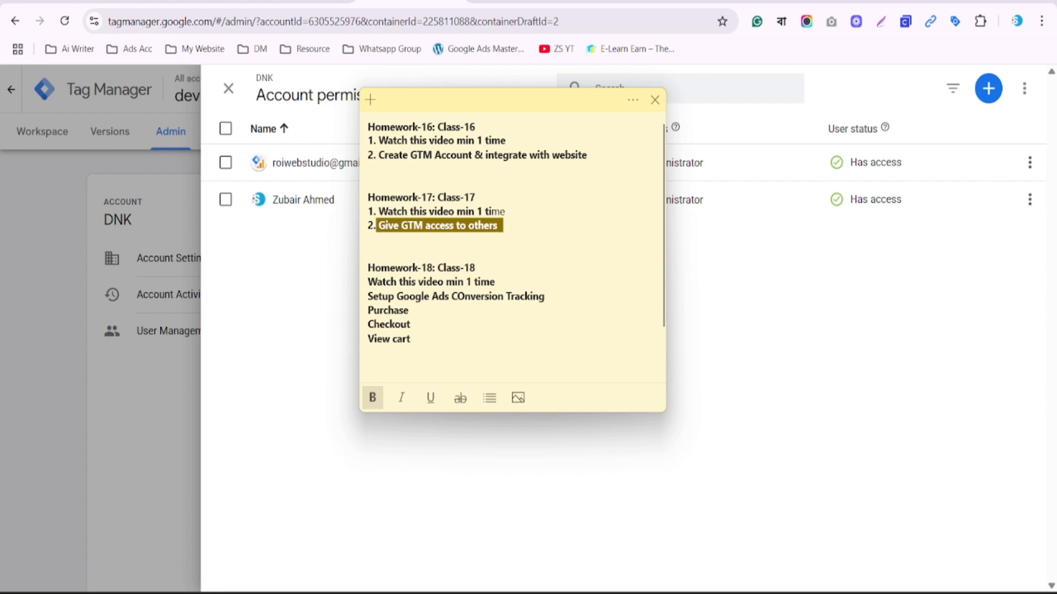
pyautogui.click(204, 2)
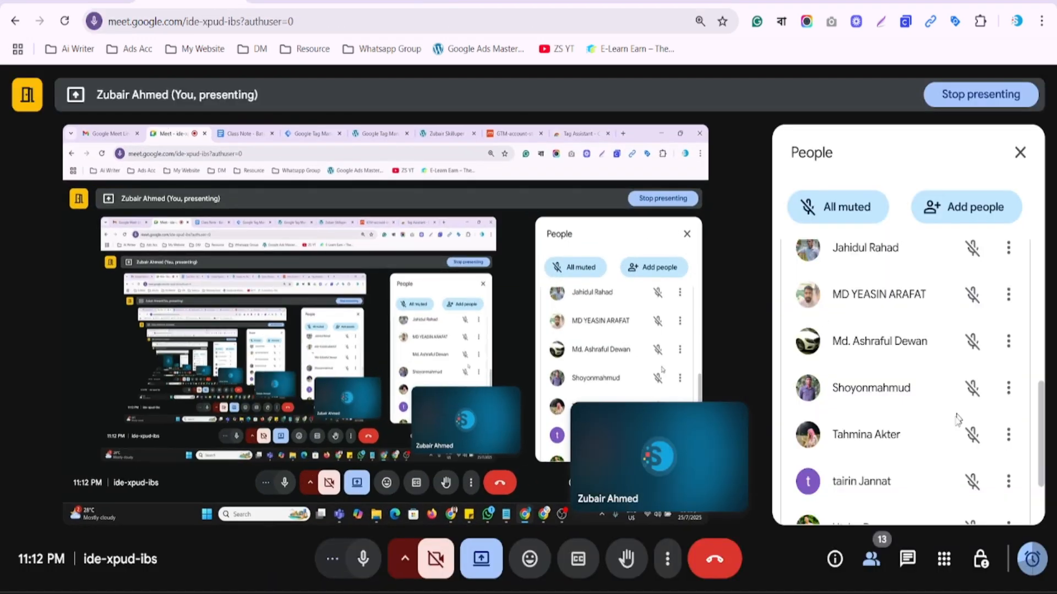
pyautogui.click(492, 560)
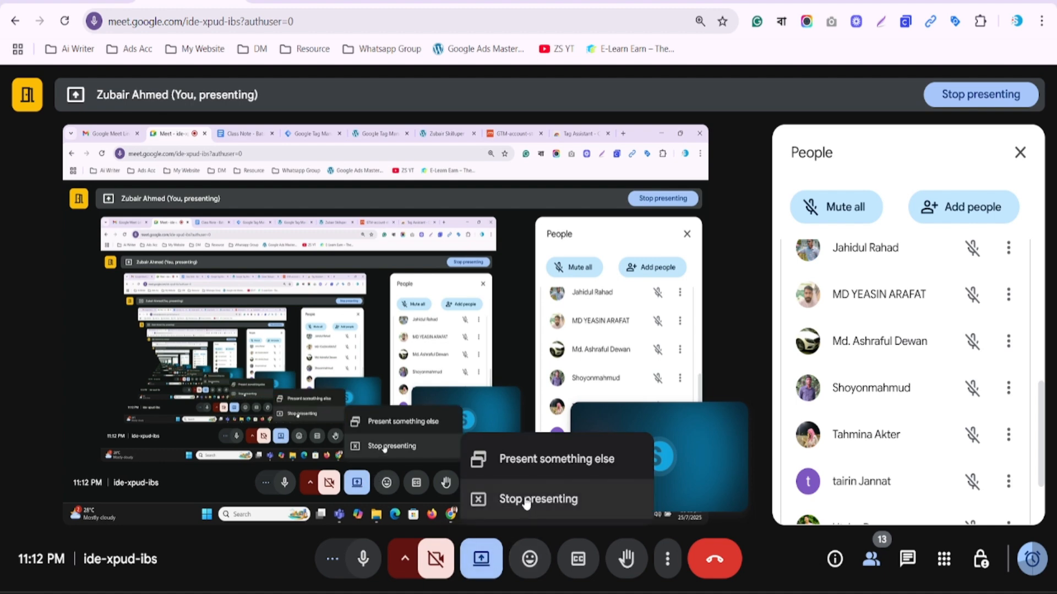
pyautogui.click(526, 502)
pyautogui.scroll(4, 842, 462)
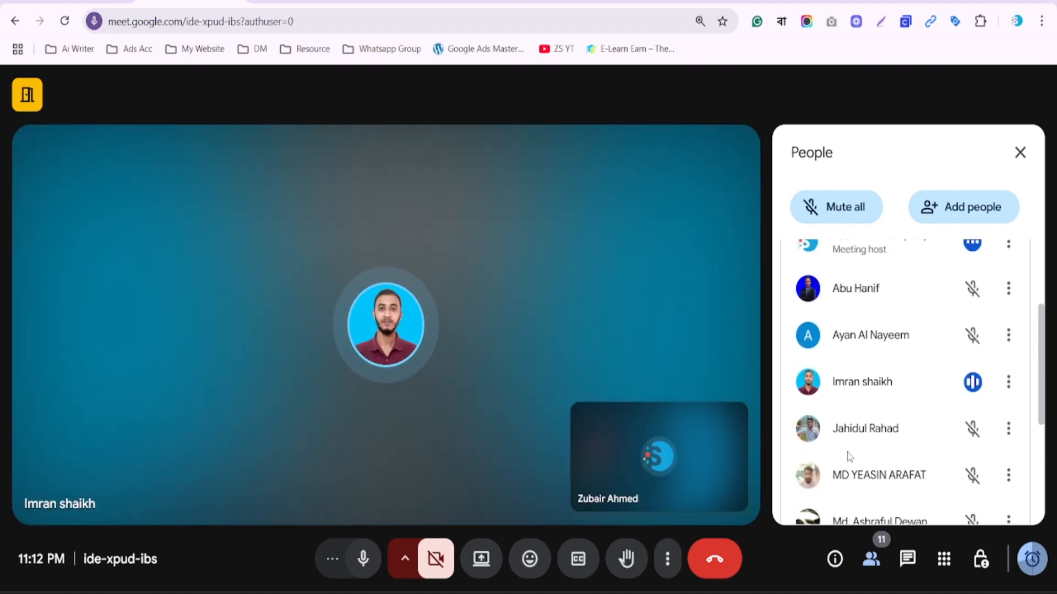
pyautogui.scroll(2, 854, 447)
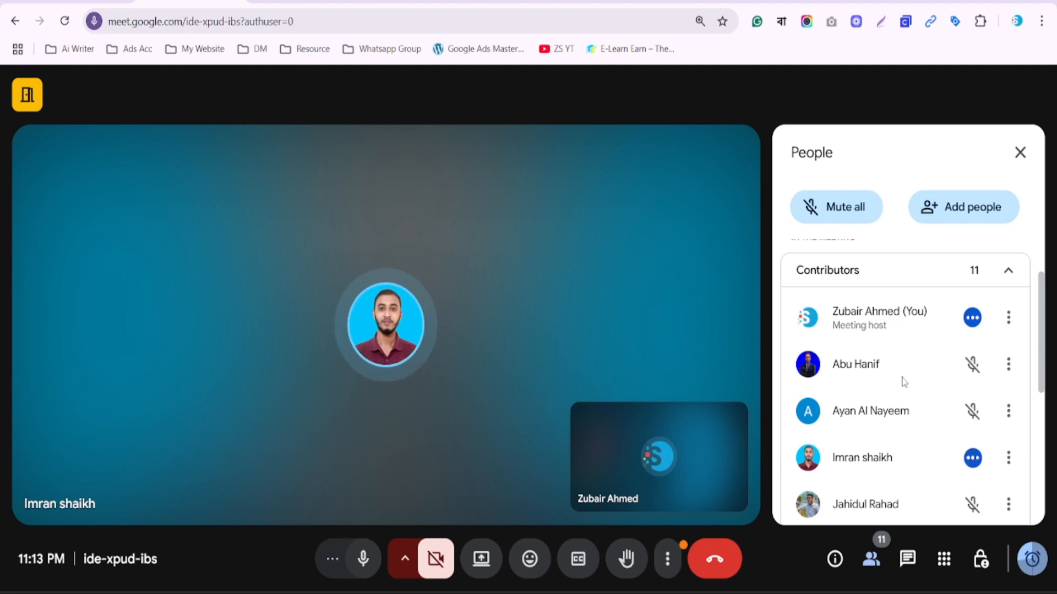
# - Look through the contributors list in the Meet call to check who is present and whose microphone is on
pyautogui.scroll(-3, 902, 375)
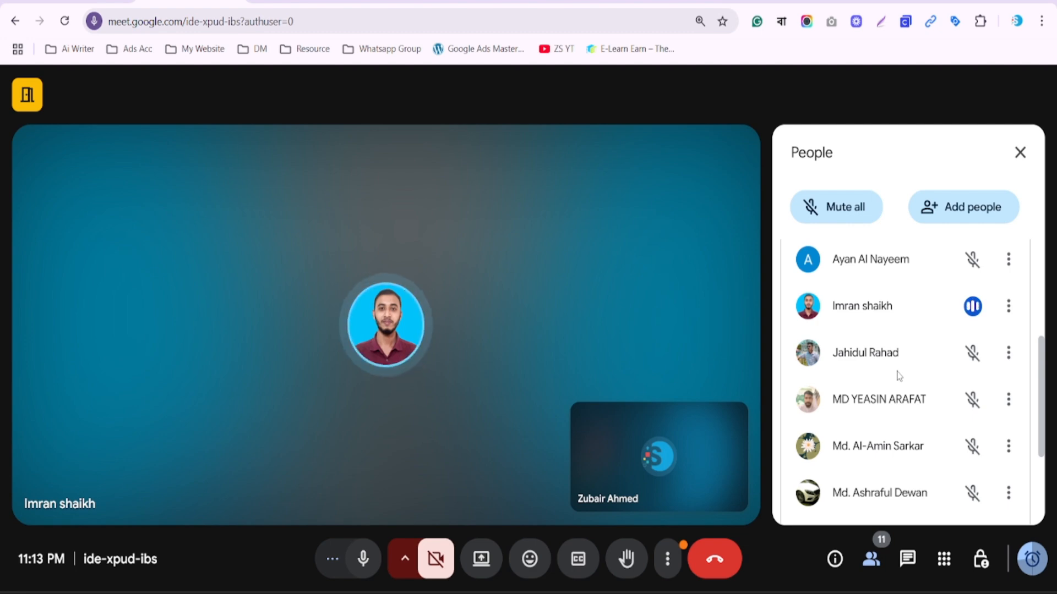
pyautogui.scroll(5, 899, 378)
pyautogui.scroll(-6, 897, 374)
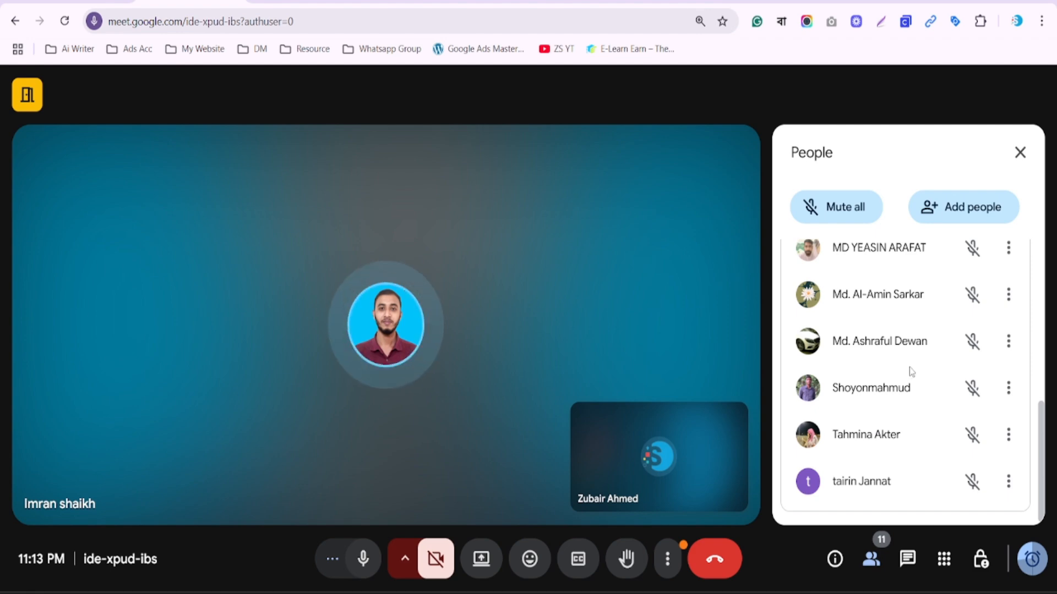
pyautogui.scroll(6, 911, 371)
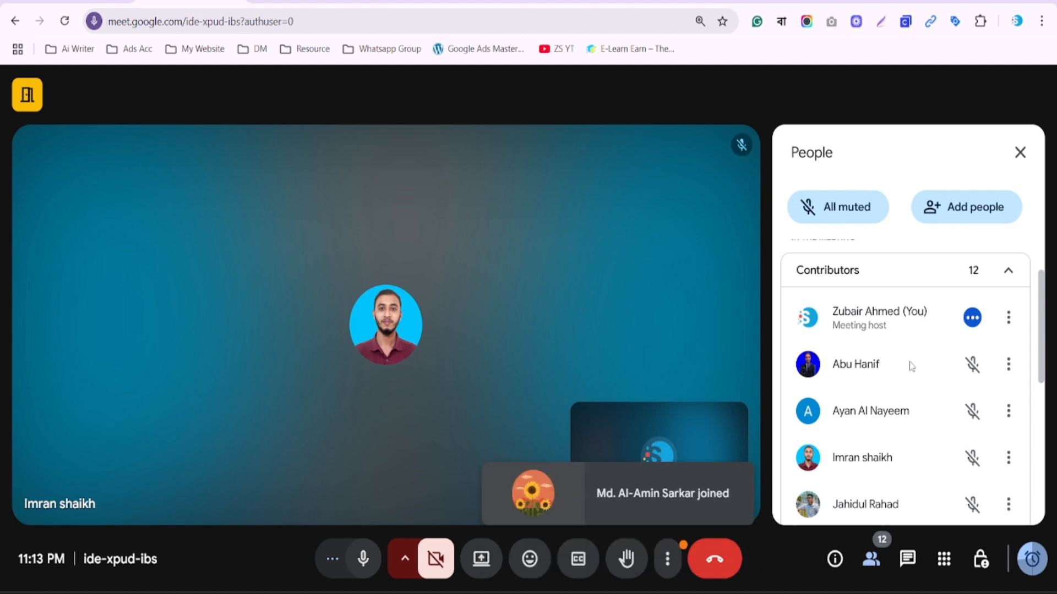
pyautogui.scroll(-5, 909, 369)
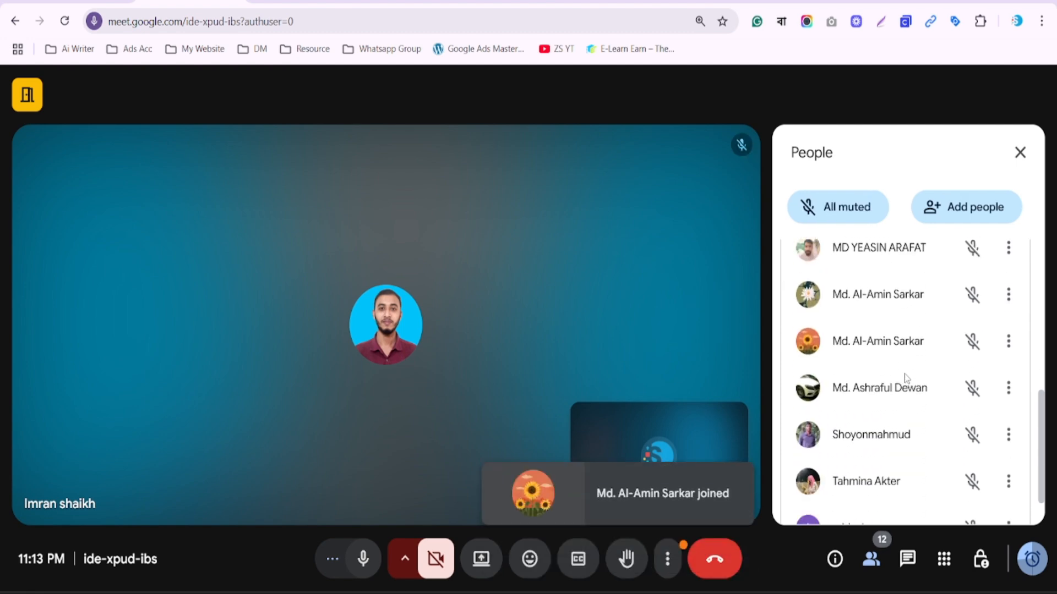
pyautogui.scroll(-1, 904, 374)
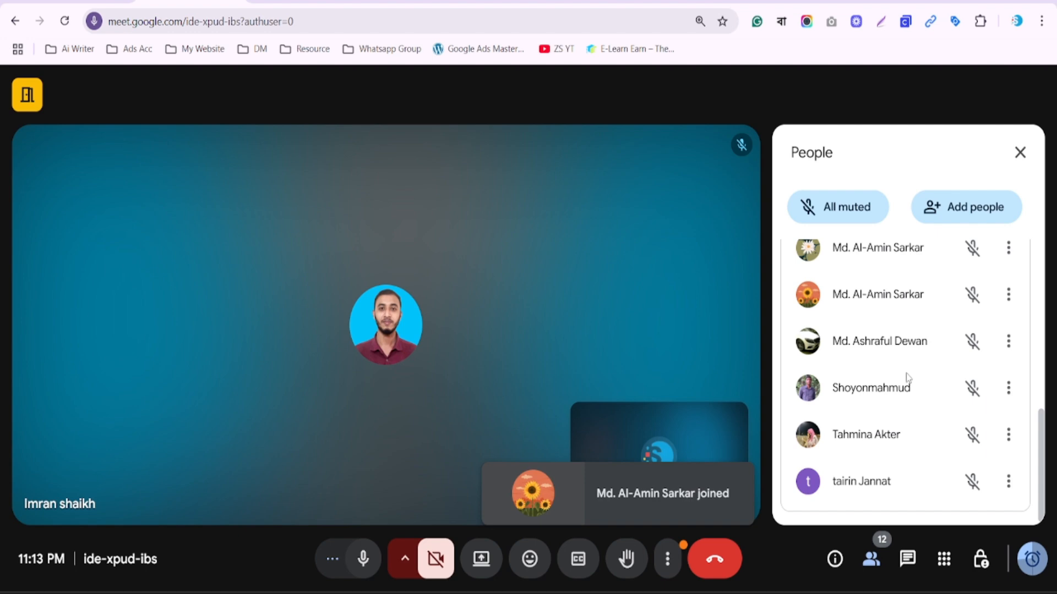
pyautogui.scroll(6, 908, 378)
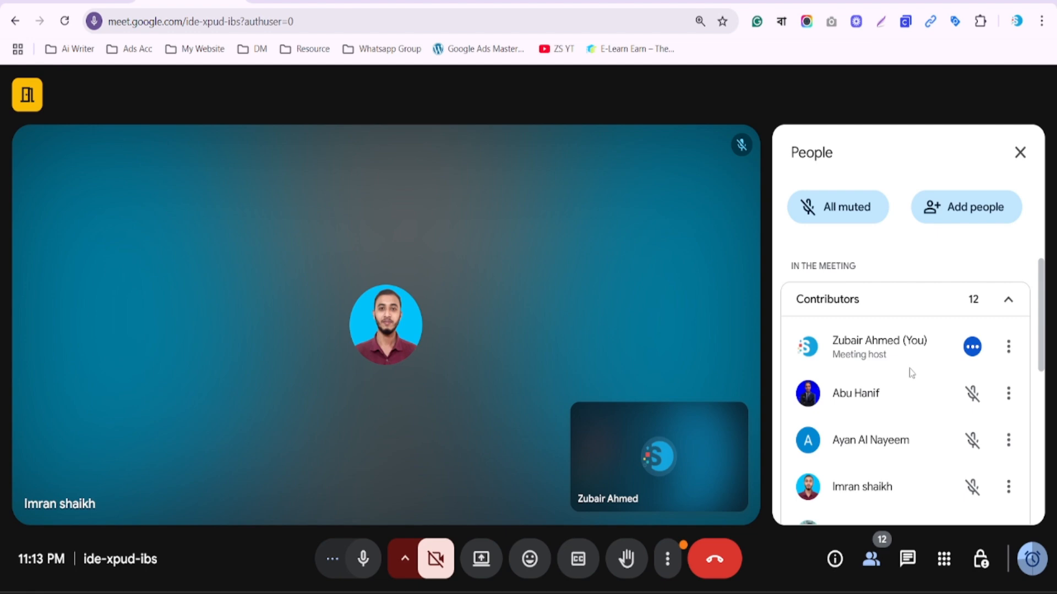
pyautogui.scroll(-3, 912, 373)
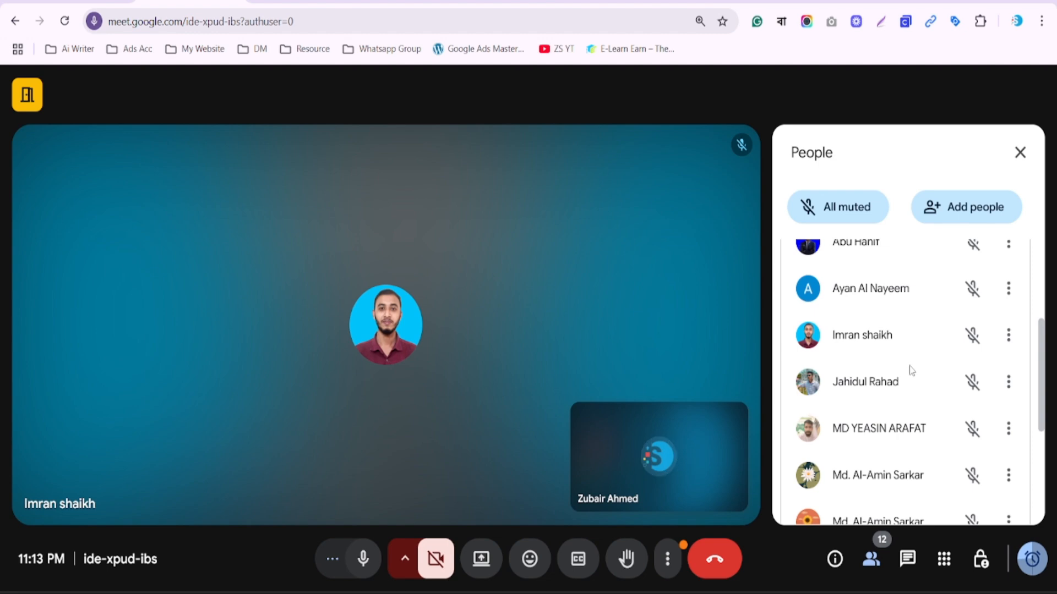
pyautogui.scroll(-2, 912, 369)
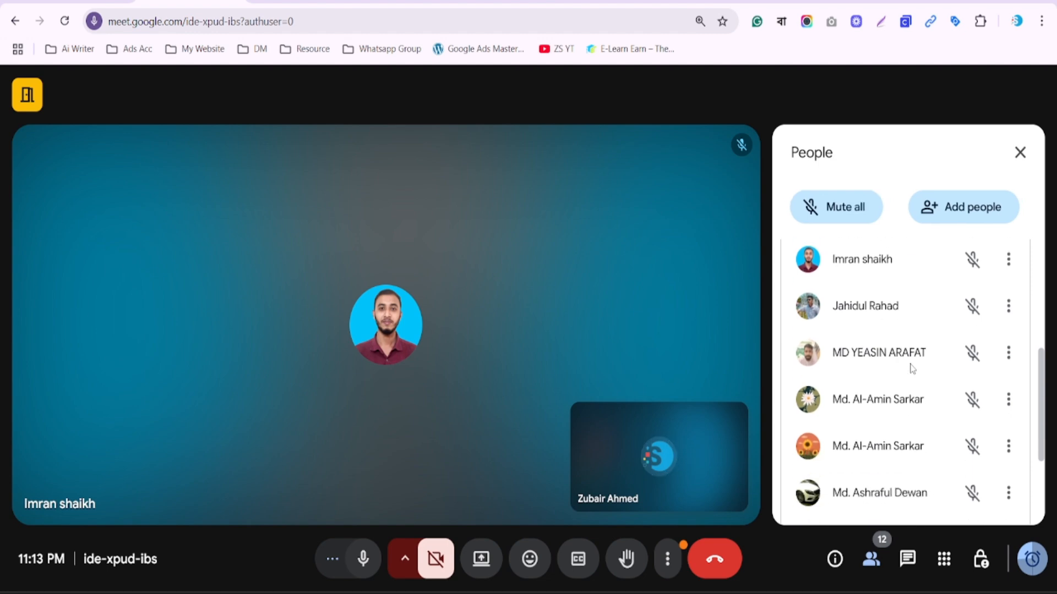
pyautogui.scroll(5, 895, 401)
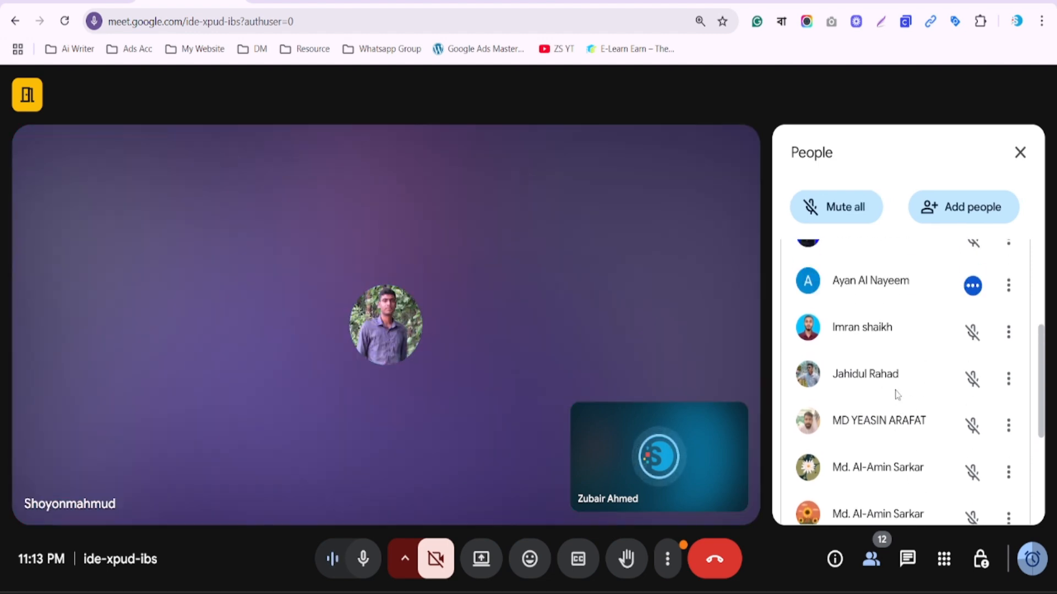
pyautogui.scroll(-1, 898, 392)
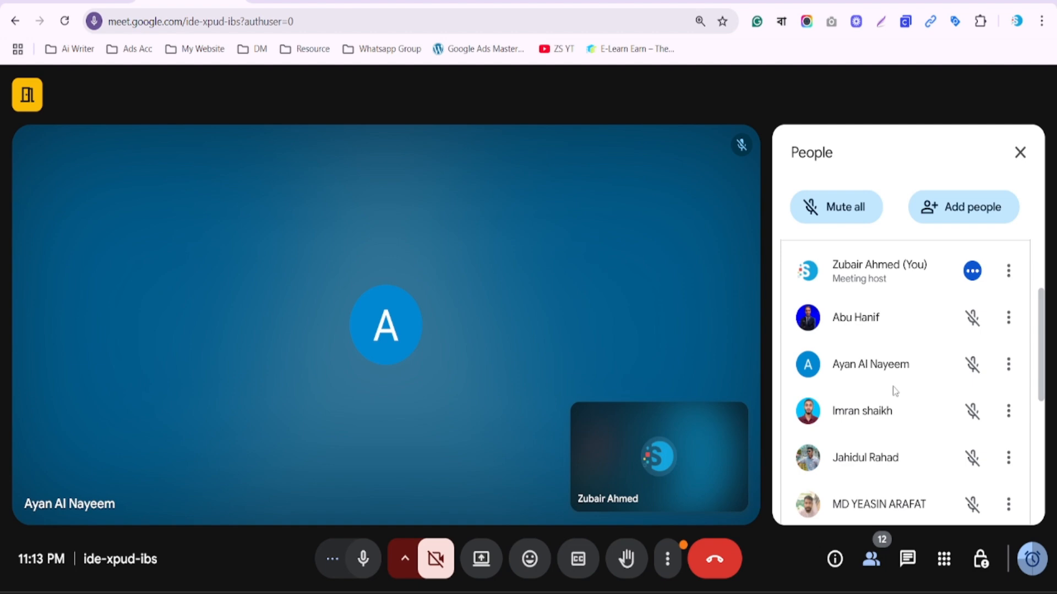
pyautogui.scroll(-3, 893, 392)
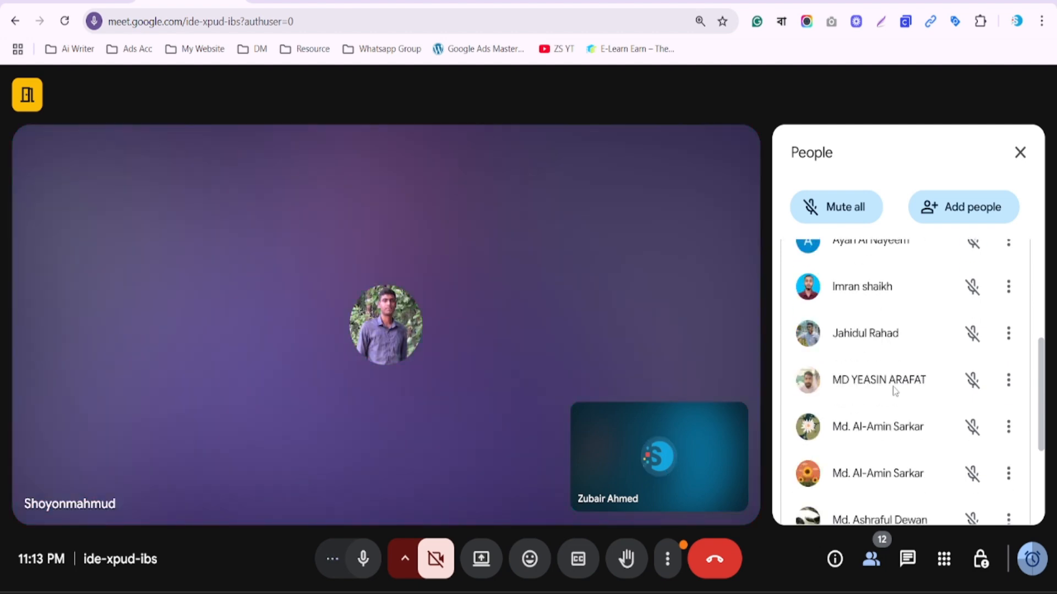
pyautogui.scroll(3, 893, 390)
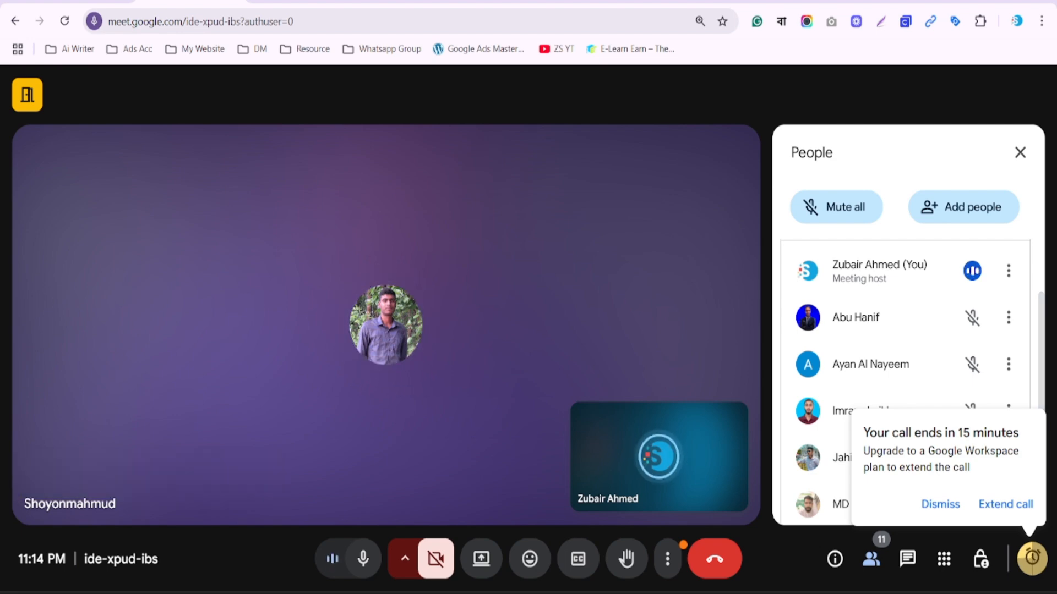
# - Close the floating Meet window over the website and search the web for google ads account from the account-structure image page
pyautogui.click(621, 2)
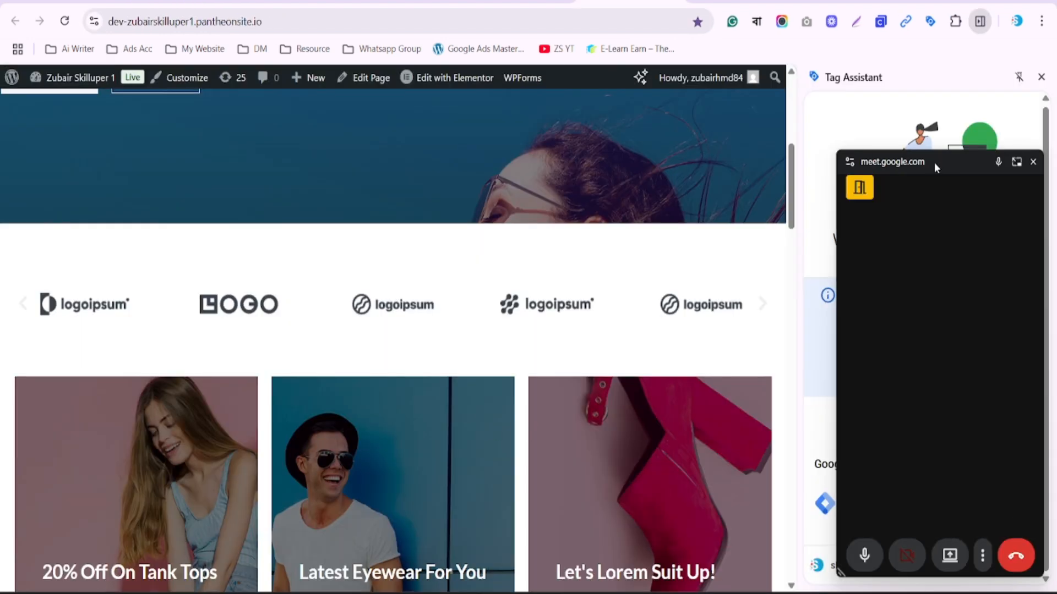
pyautogui.click(1033, 163)
pyautogui.click(737, 1)
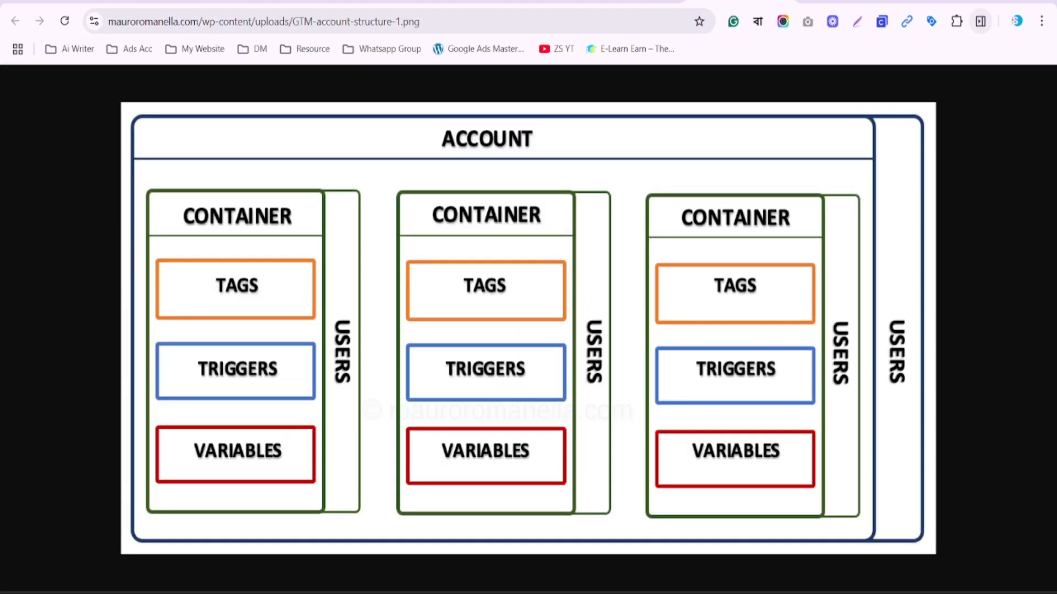
pyautogui.click(488, 26)
pyautogui.write('google ad')
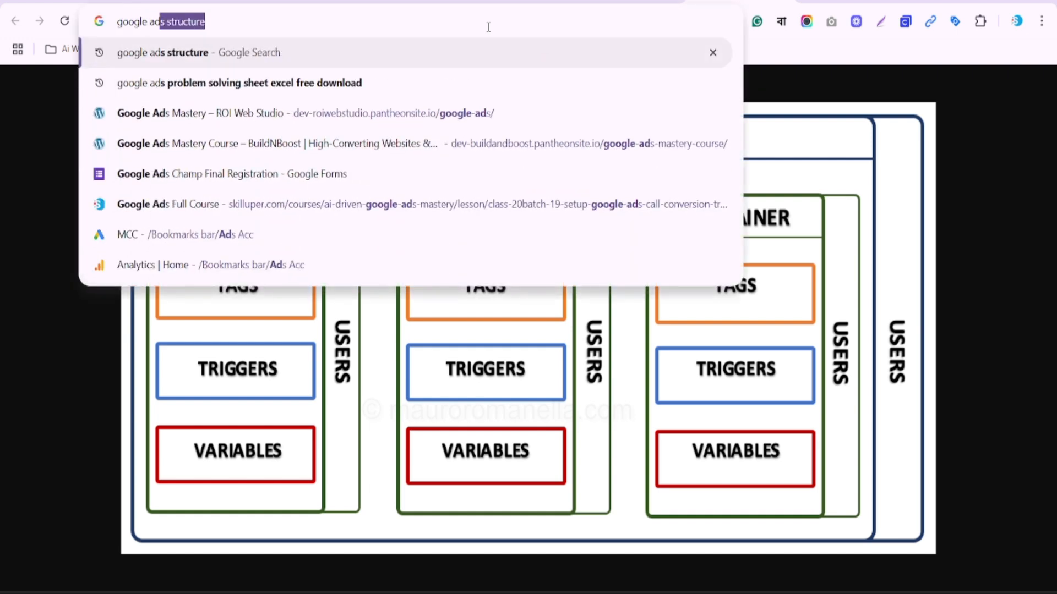
pyautogui.press('Right')
pyautogui.hotkey('ctrl', 'shift', 'Left')
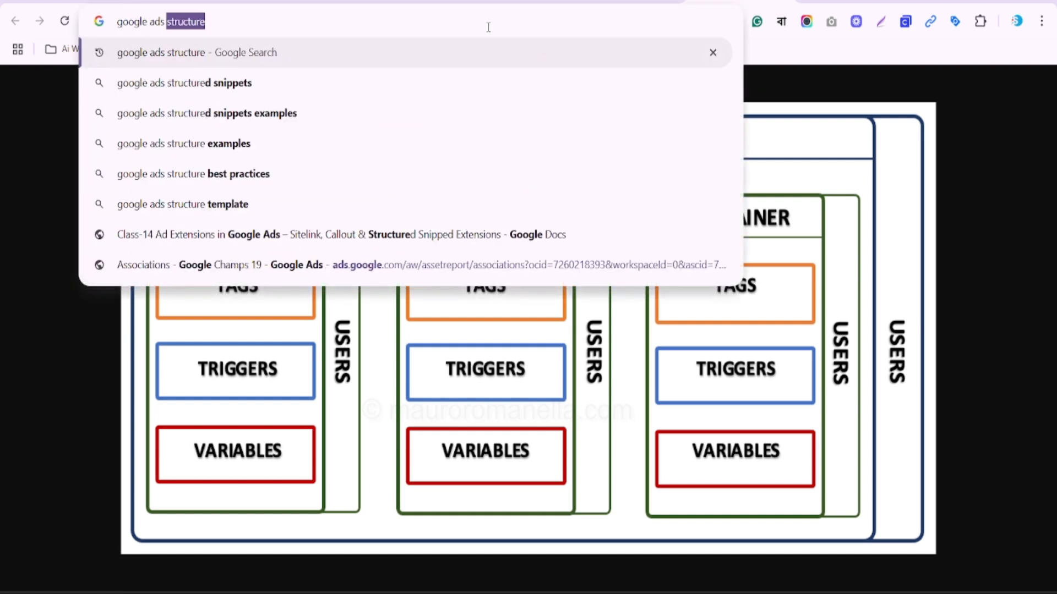
pyautogui.write('aCC')
pyautogui.press('Return')
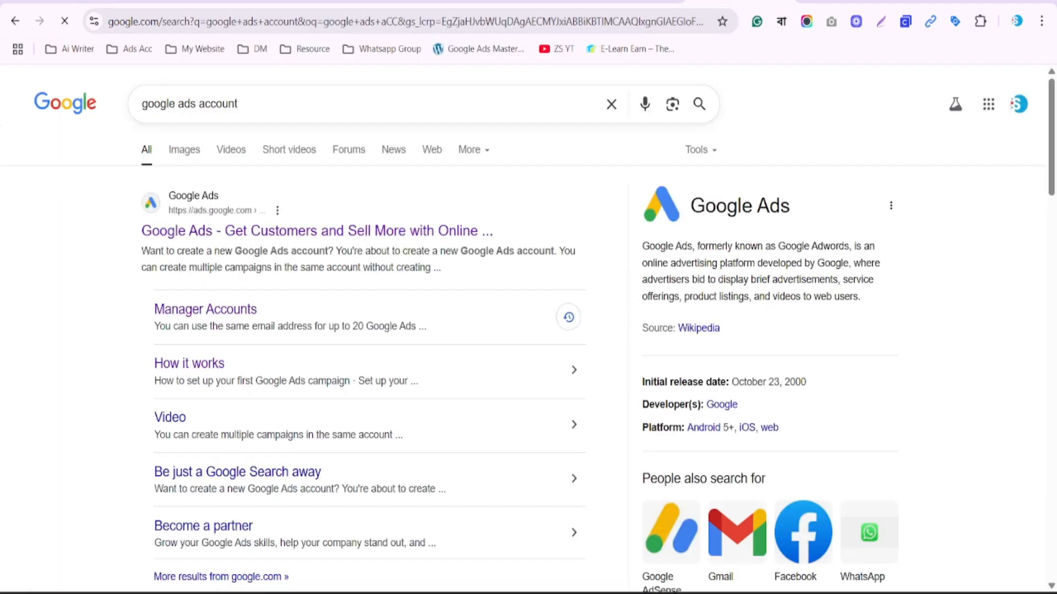
# - Return to the Google Meet call and dismiss the notice about the call's remaining time
pyautogui.click(189, 1)
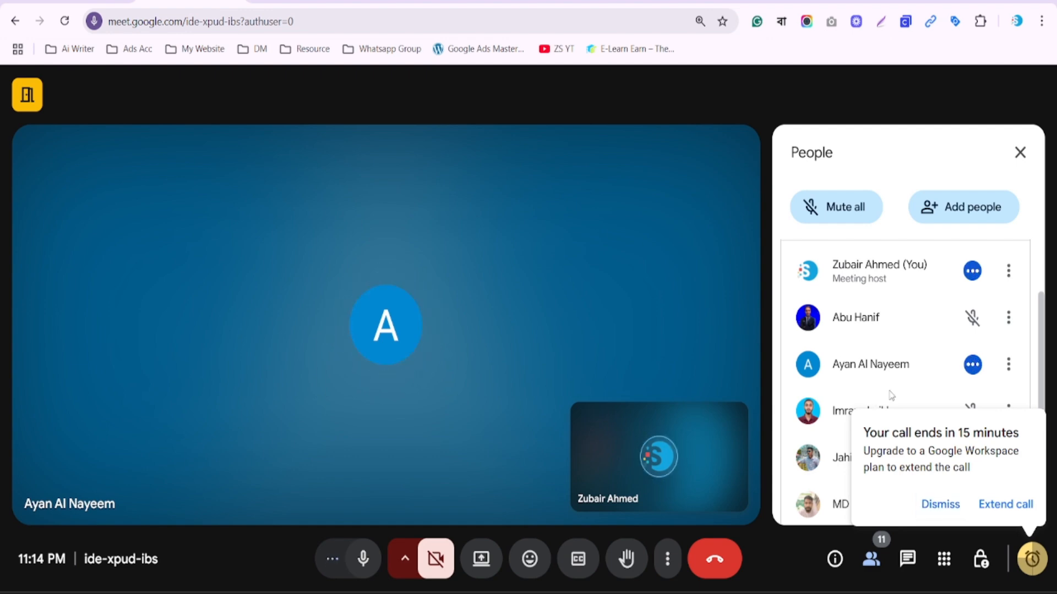
pyautogui.click(935, 504)
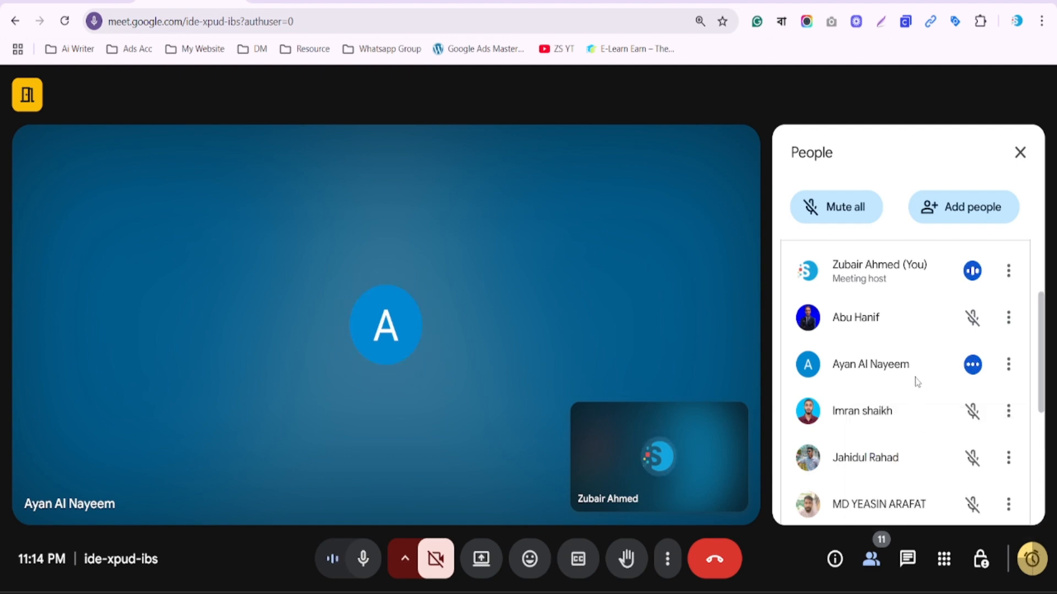
# - Review the Meet participants and their microphone status again during the closing discussion
pyautogui.scroll(-1, 916, 386)
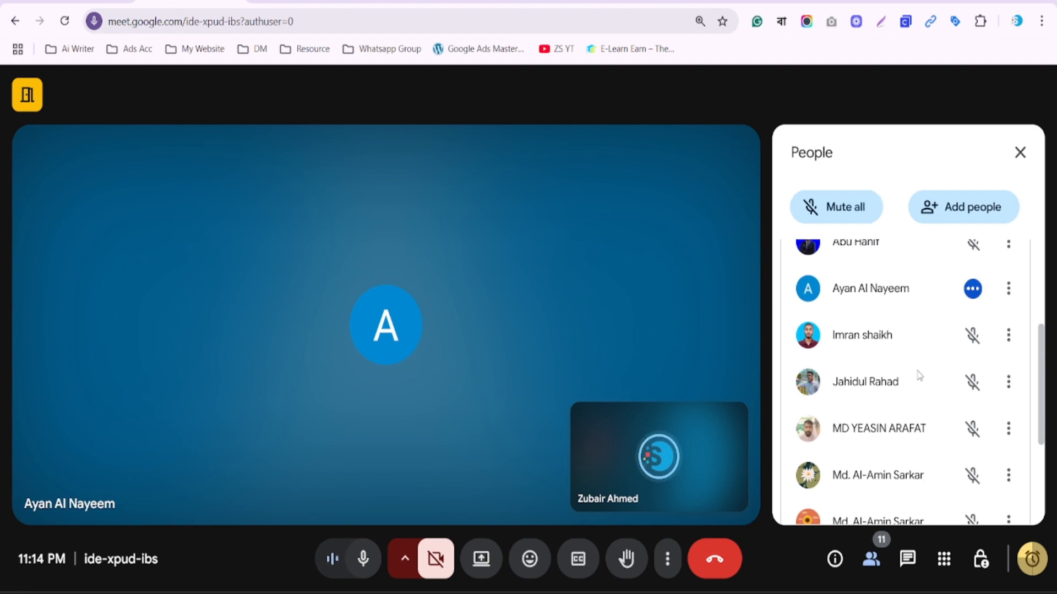
pyautogui.scroll(2, 918, 375)
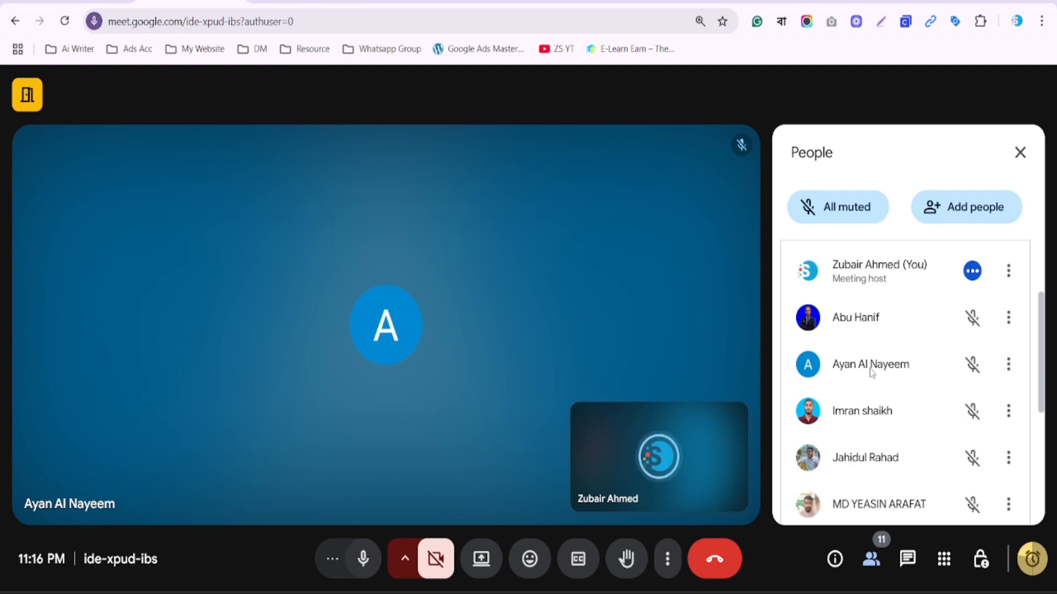
pyautogui.scroll(-3, 871, 372)
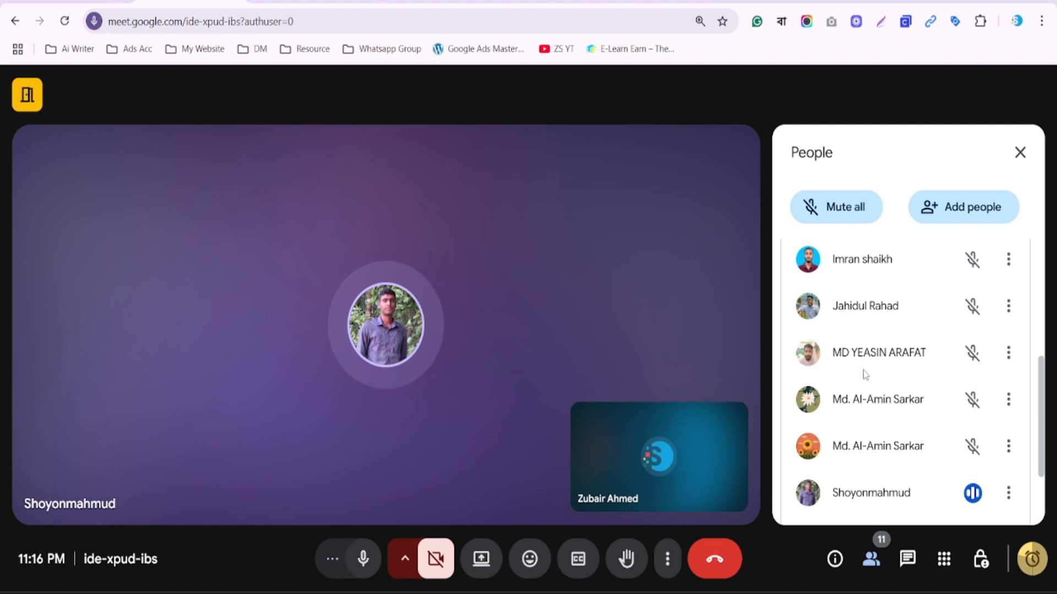
pyautogui.scroll(-2, 865, 374)
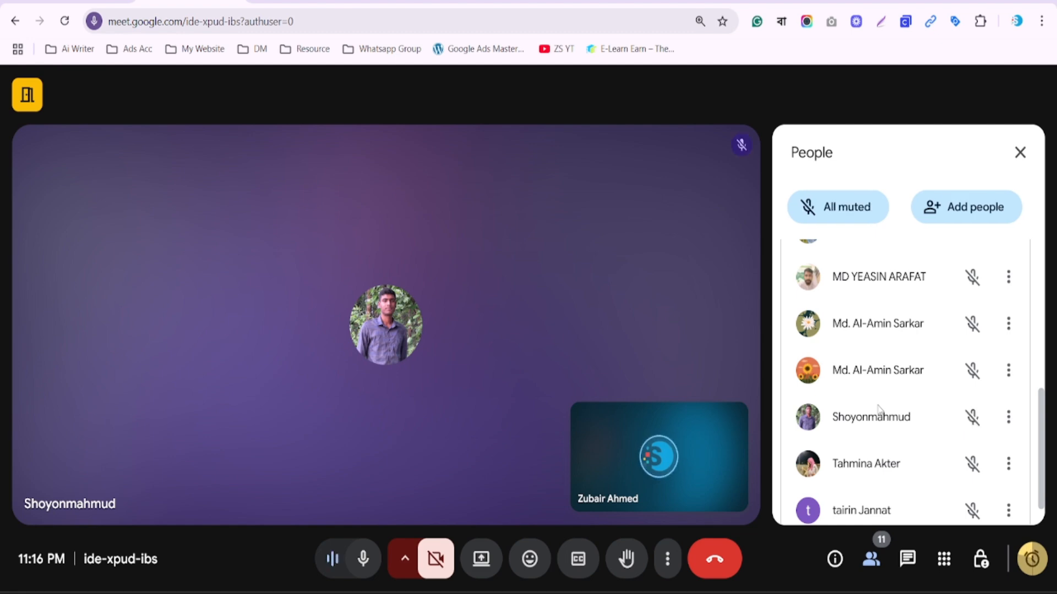
pyautogui.scroll(3, 885, 465)
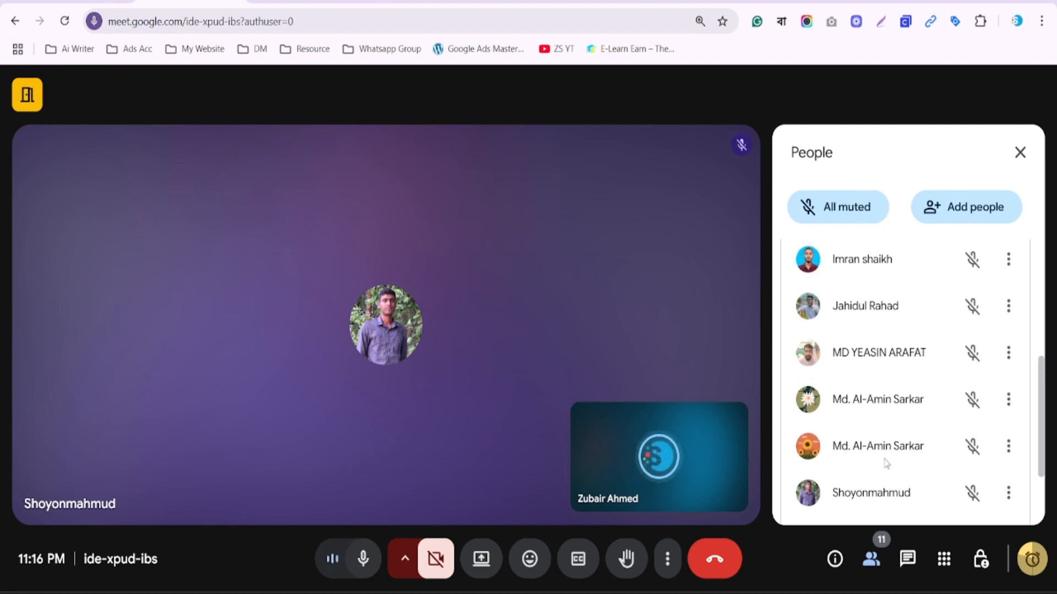
pyautogui.scroll(3, 890, 443)
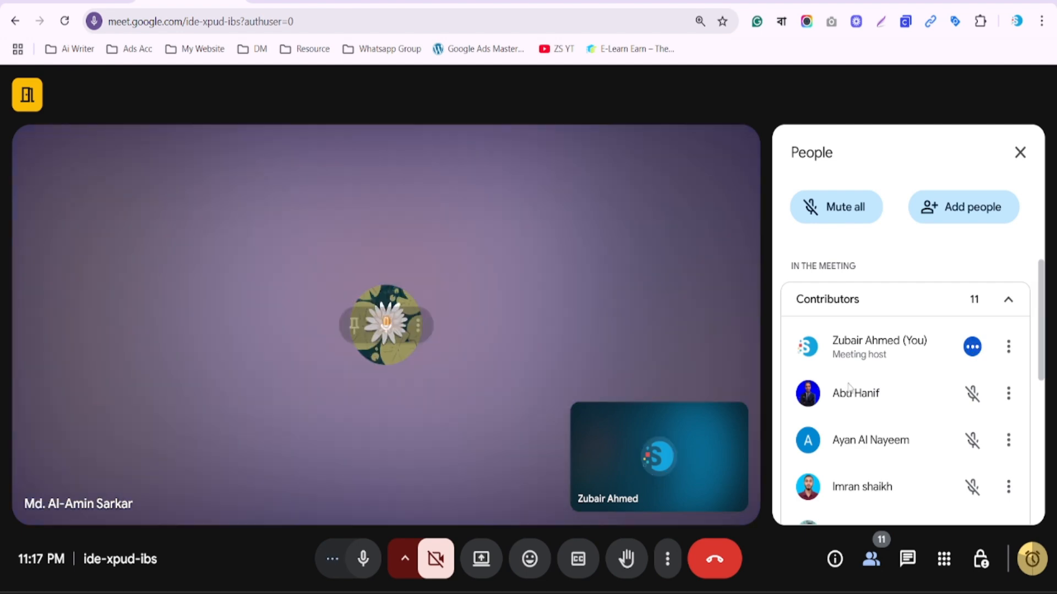
pyautogui.scroll(-3, 909, 390)
pyautogui.scroll(-2, 909, 391)
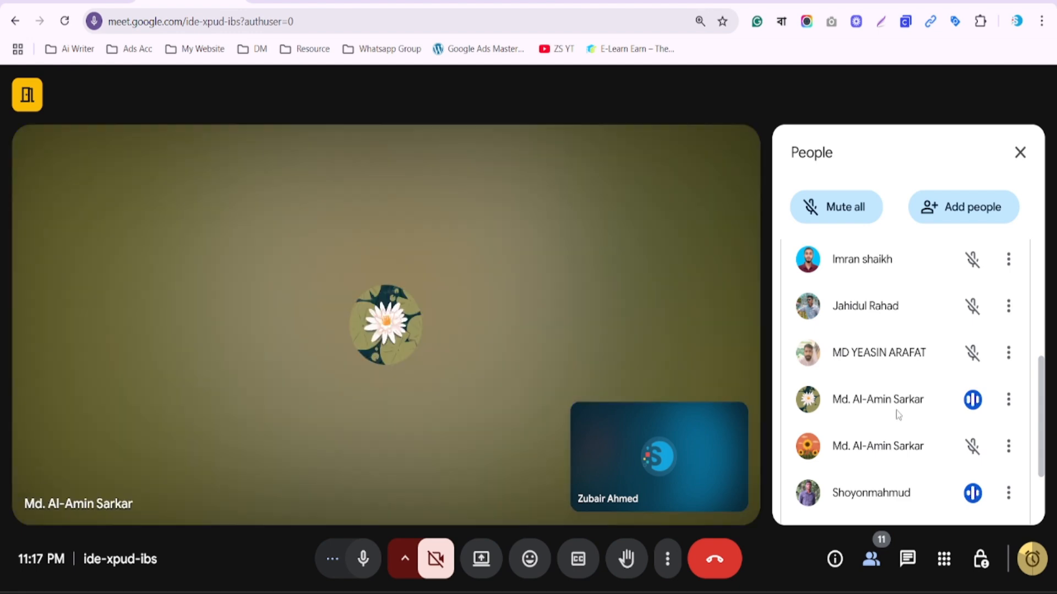
pyautogui.scroll(5, 896, 411)
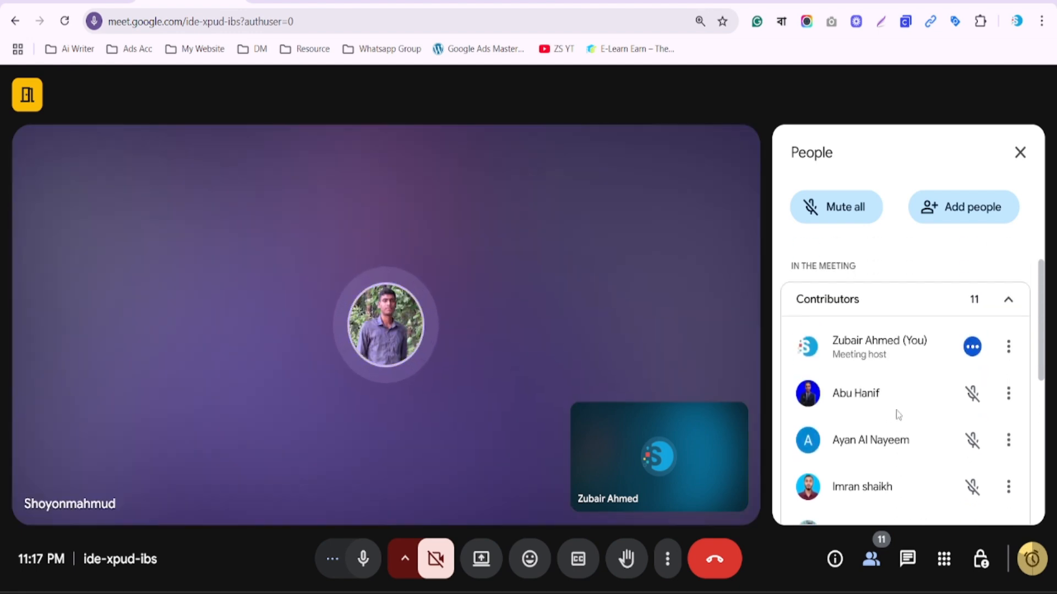
pyautogui.scroll(-3, 896, 410)
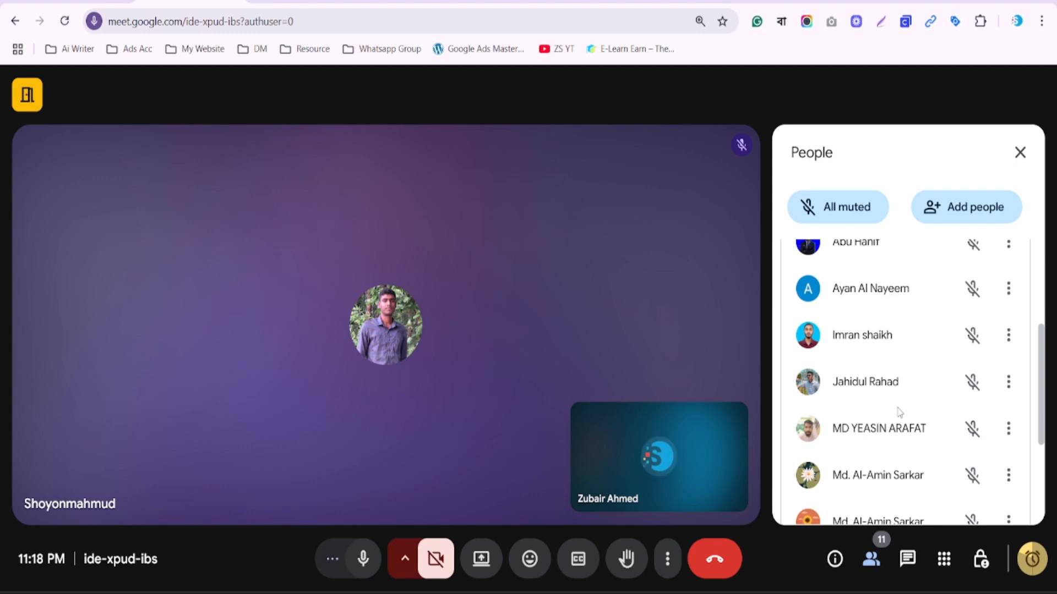
pyautogui.scroll(-2, 899, 412)
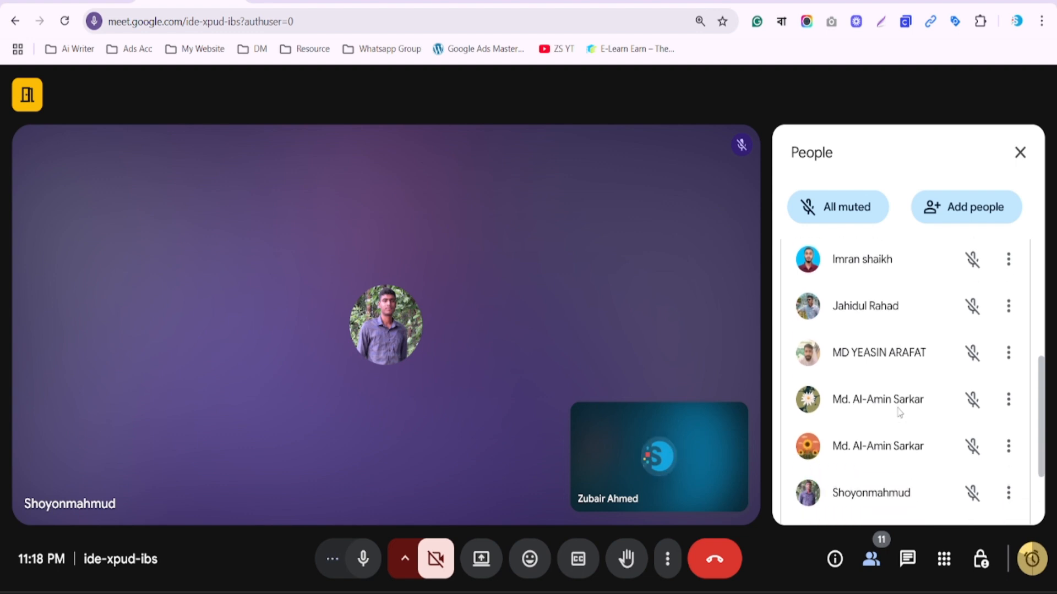